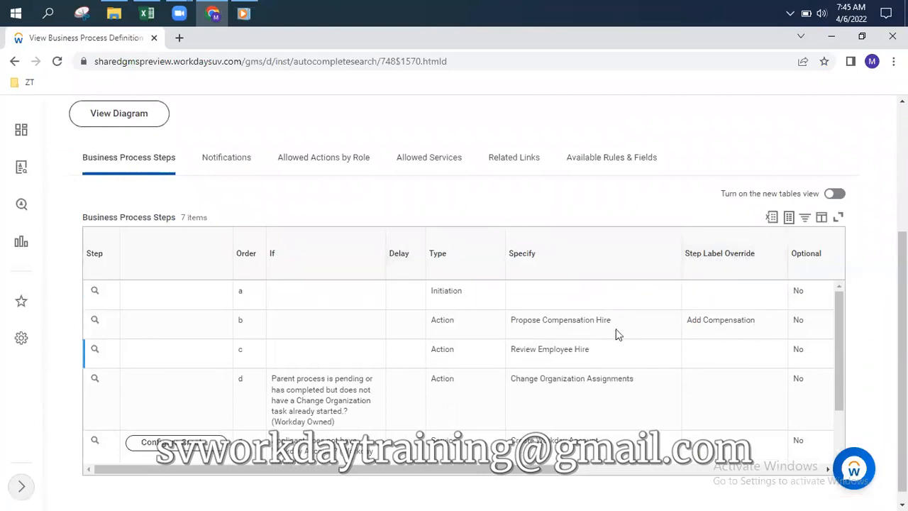
Review the Hire process's single custom notification, triggered on Completed status, including its Body text
drag(511, 320, 598, 319)
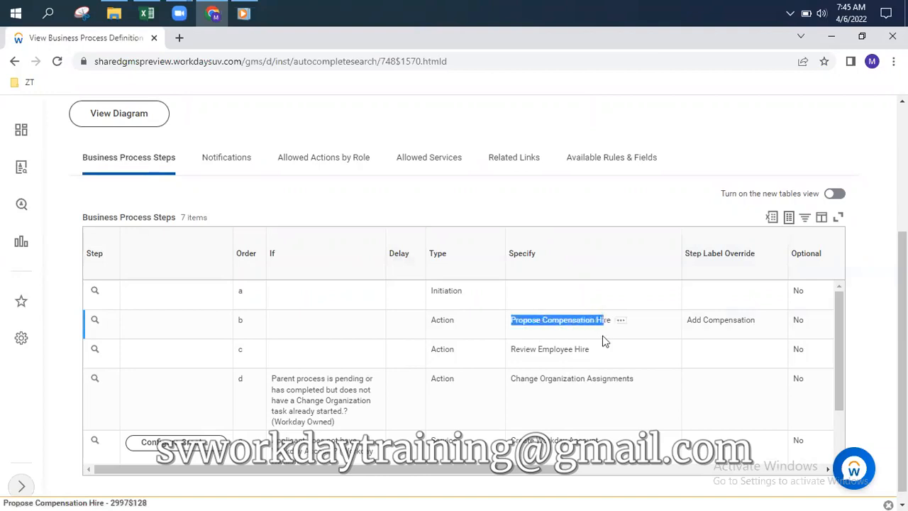
drag(687, 320, 756, 325)
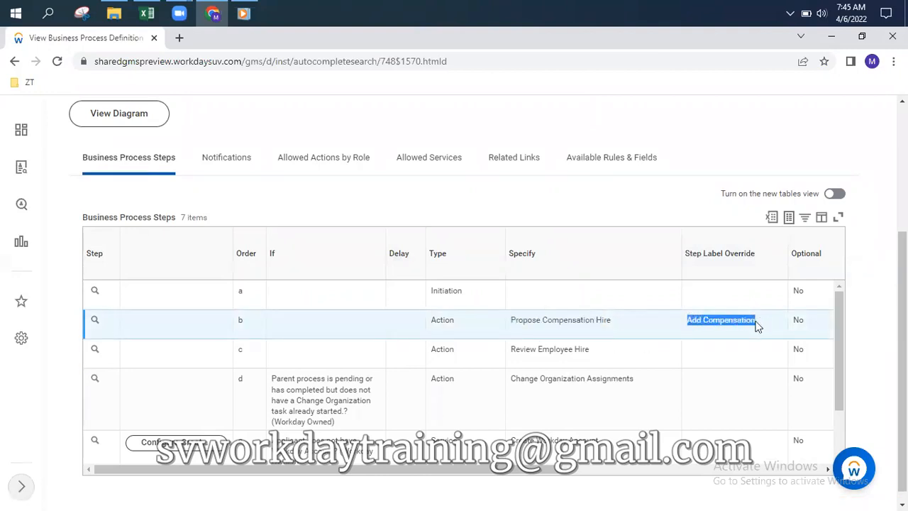
scroll(517, 319, down, 2)
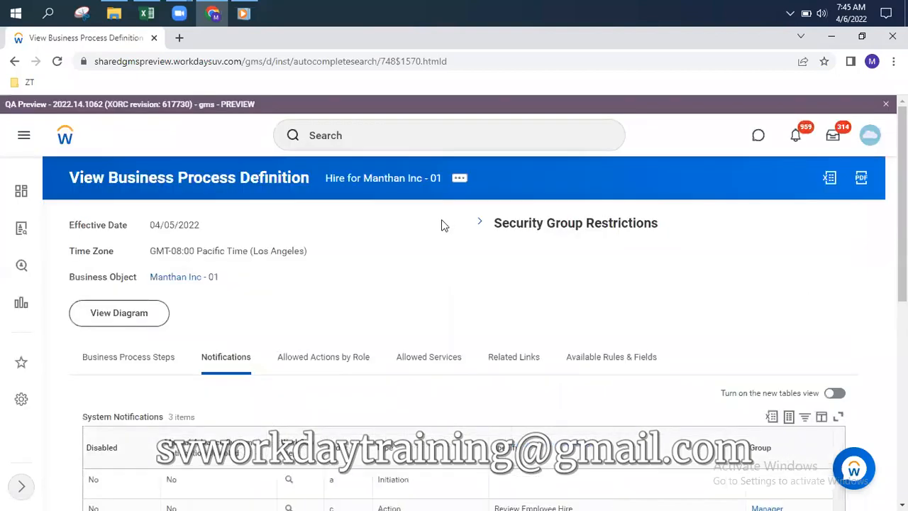
scroll(346, 301, down, 6)
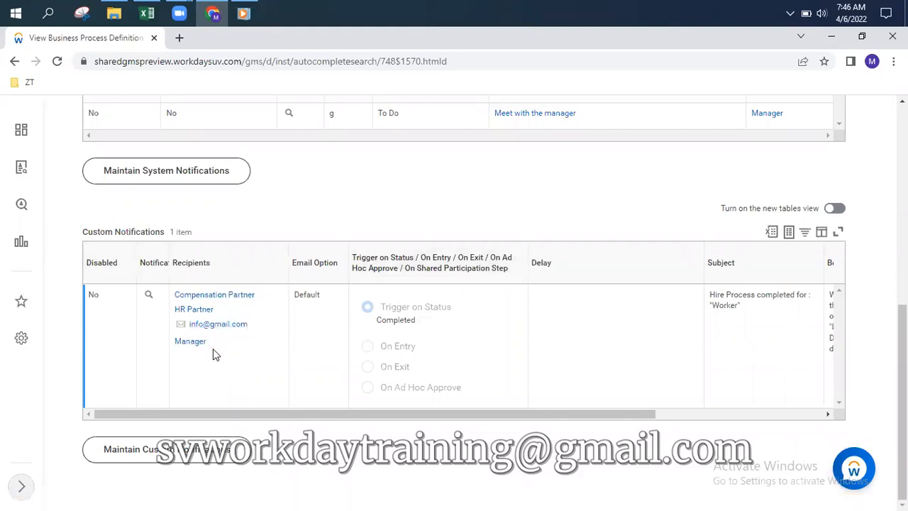
drag(563, 417, 731, 416)
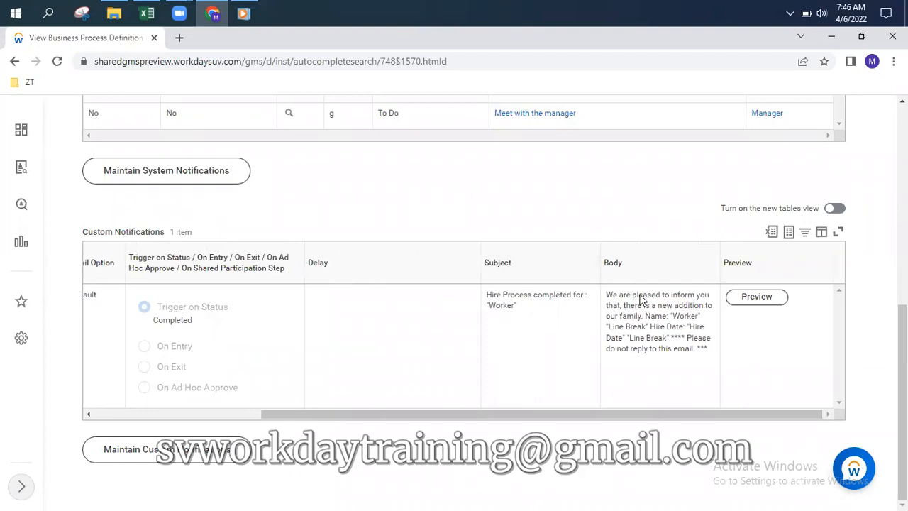
drag(305, 416, 138, 416)
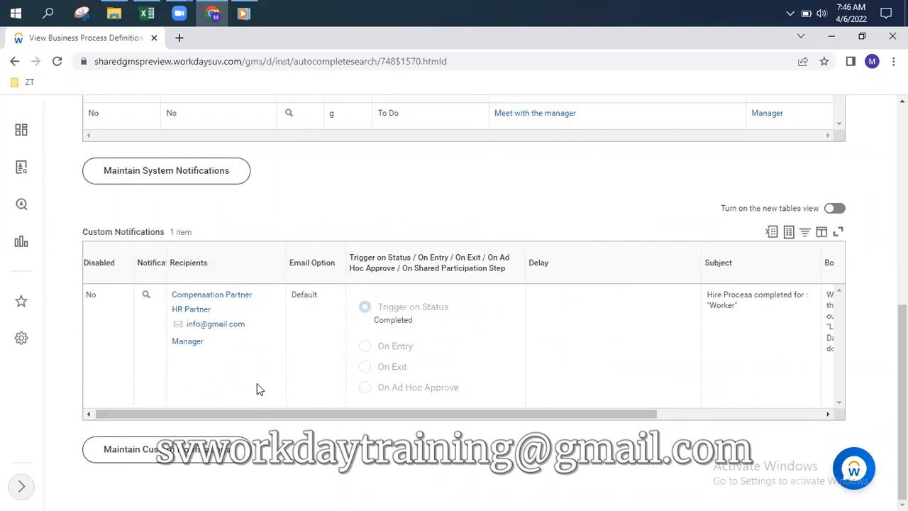
scroll(390, 234, up, 1)
scroll(387, 236, up, 5)
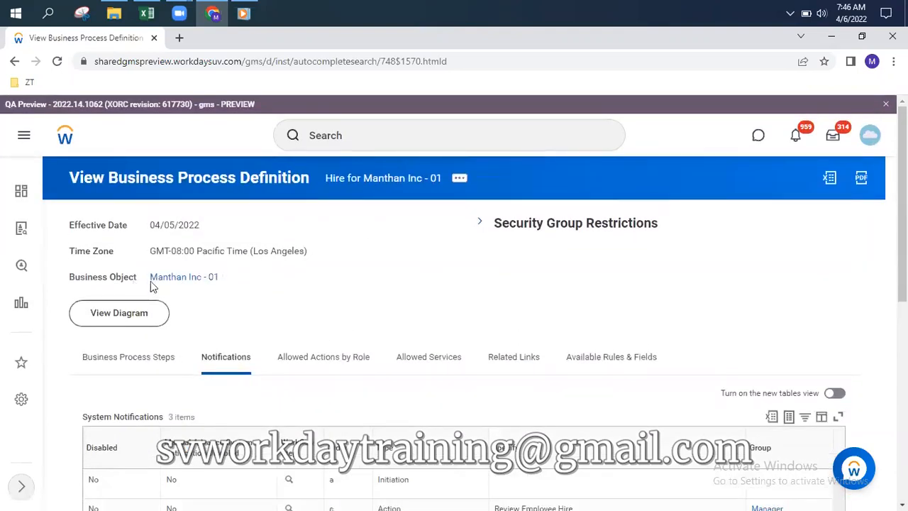
Return to the Hire process's 7 business process steps and scan the routing table
click(126, 357)
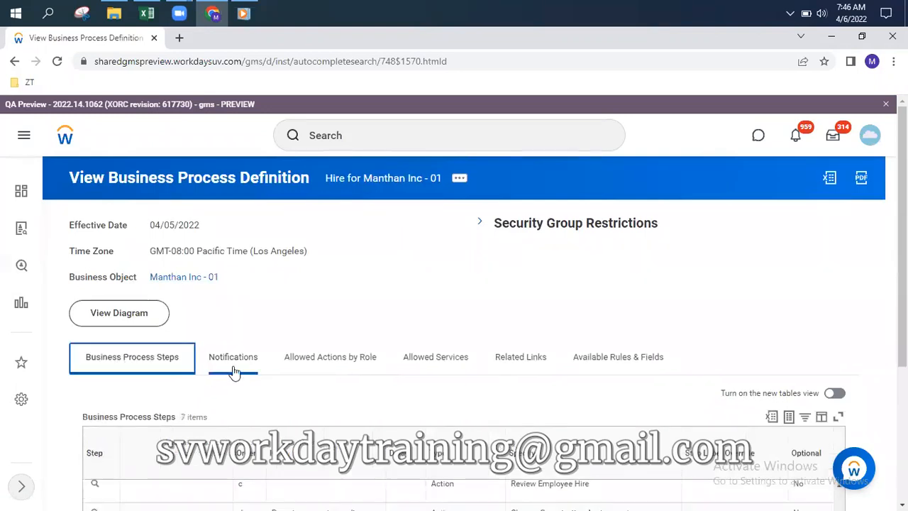
scroll(541, 294, down, 1)
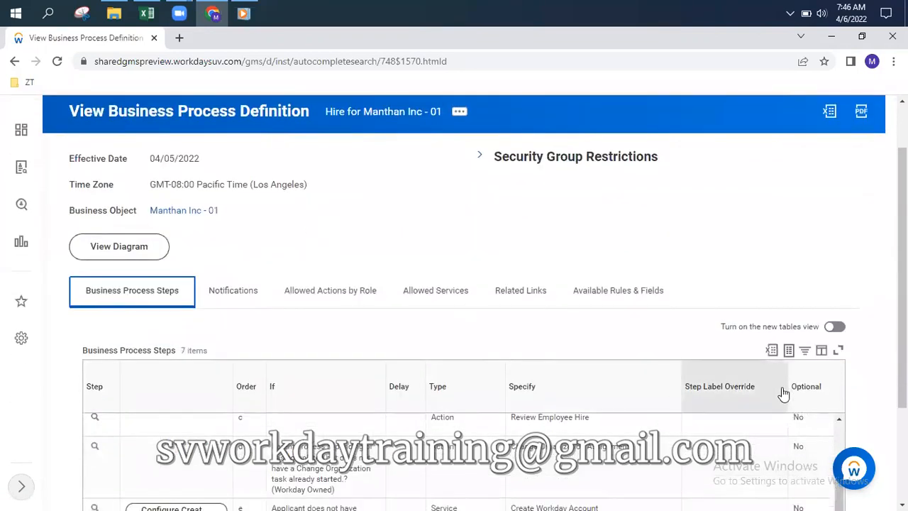
scroll(723, 391, down, 2)
scroll(548, 458, right, 5)
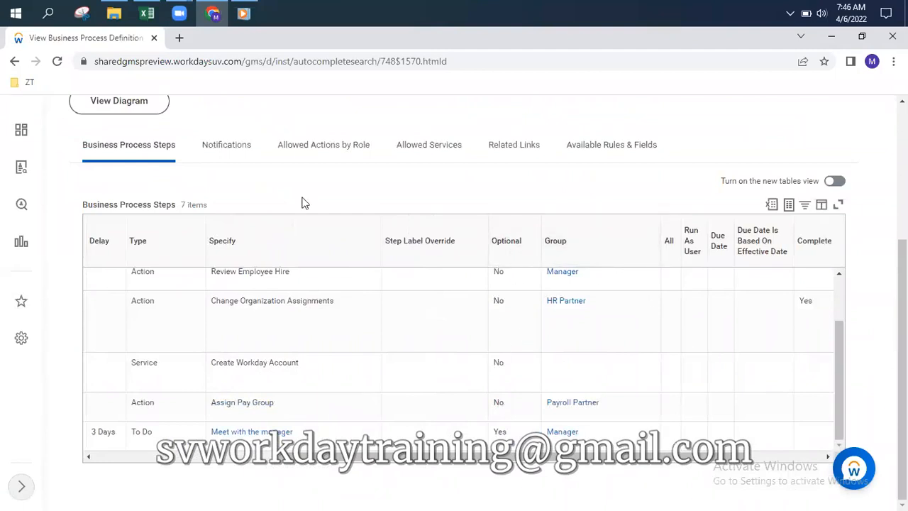
scroll(250, 331, up, 3)
scroll(229, 275, up, 3)
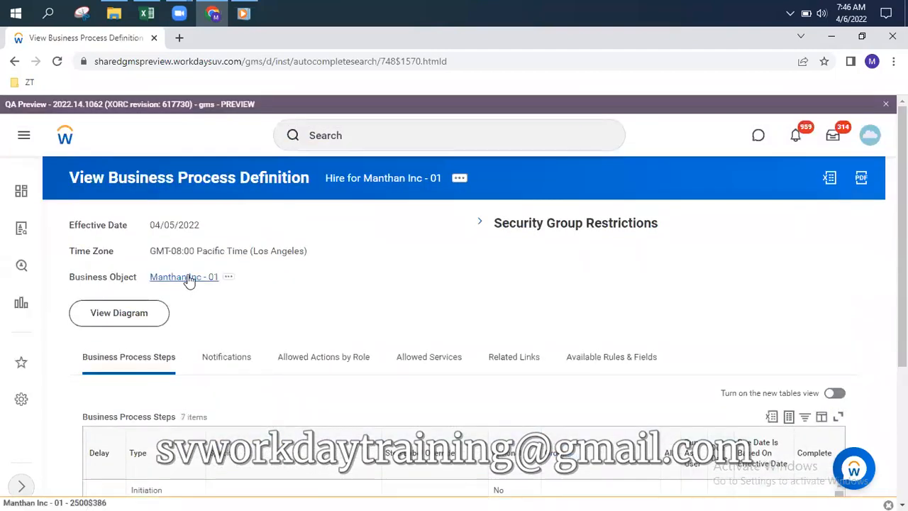
Open the Manthan Inc - 01 organization in a new browser tab, staying on the process steps
right_click(188, 279)
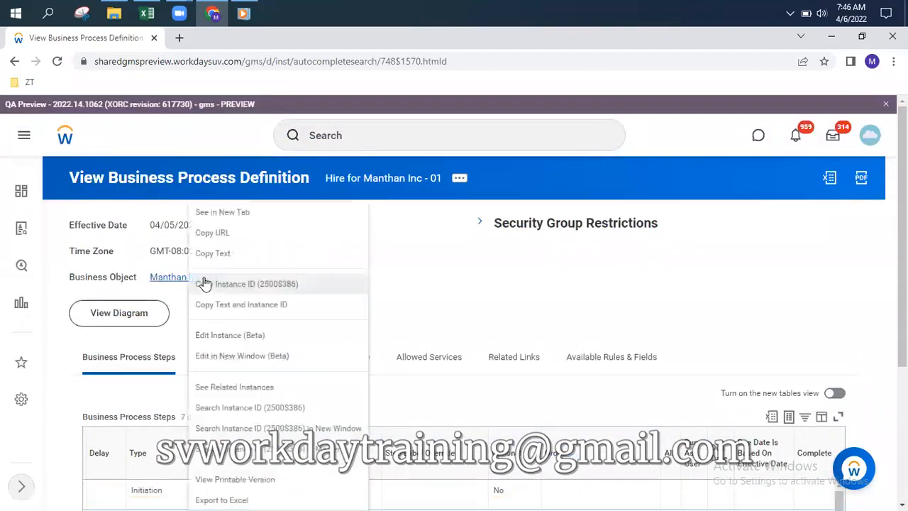
click(231, 213)
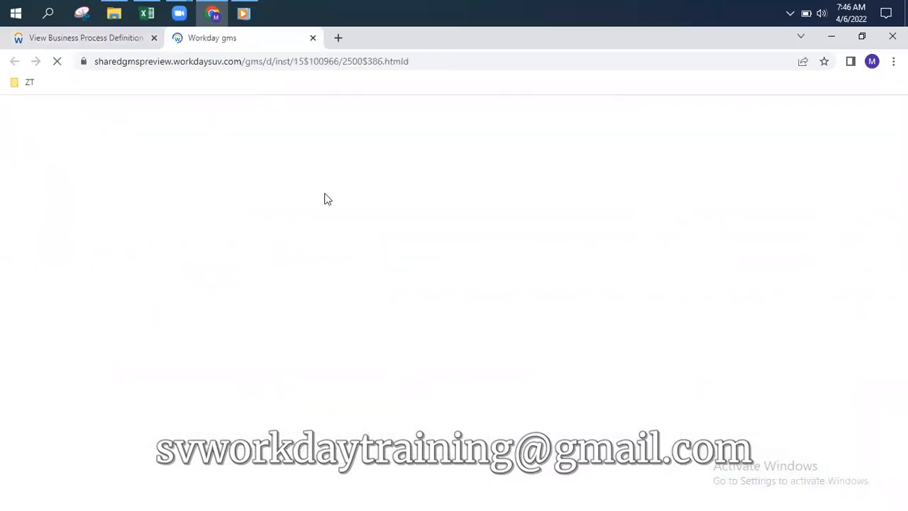
click(92, 37)
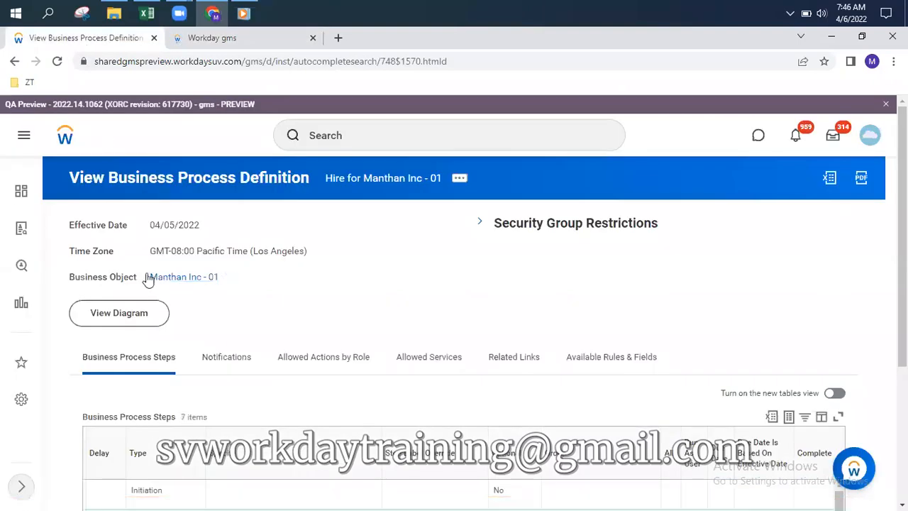
click(243, 37)
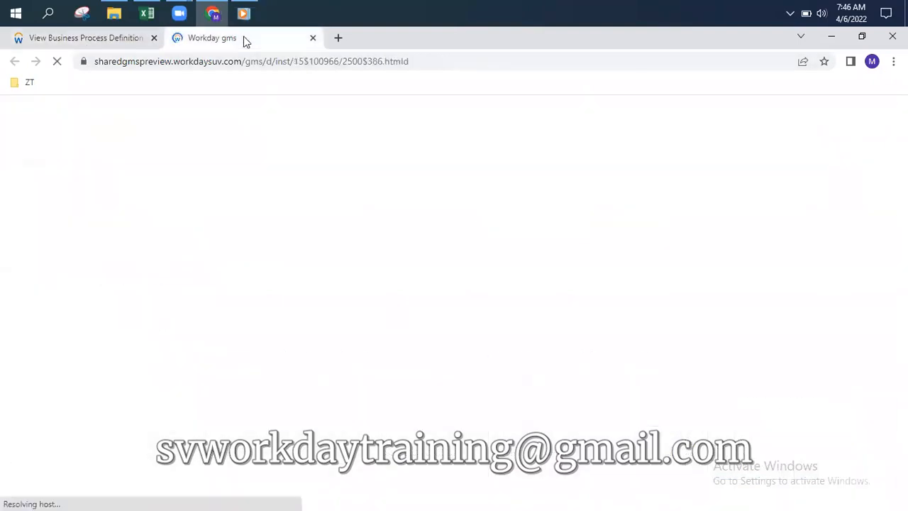
click(89, 36)
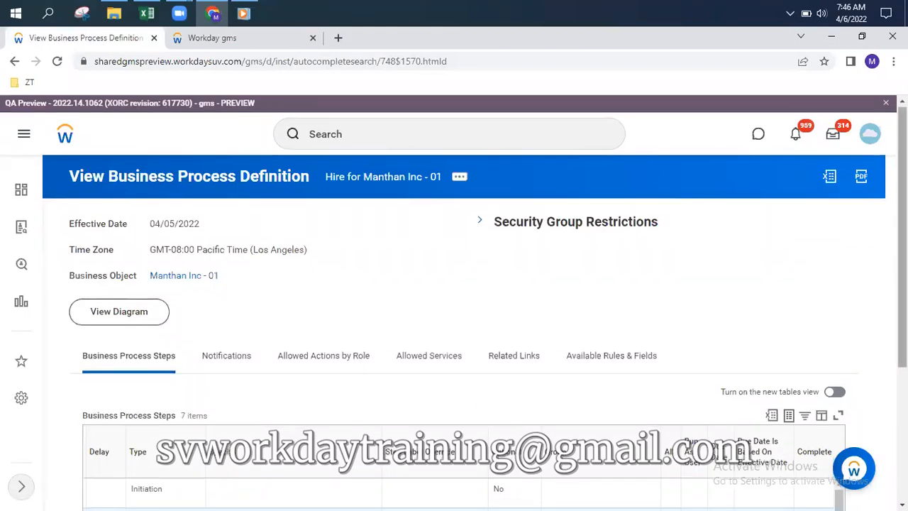
scroll(731, 419, down, 2)
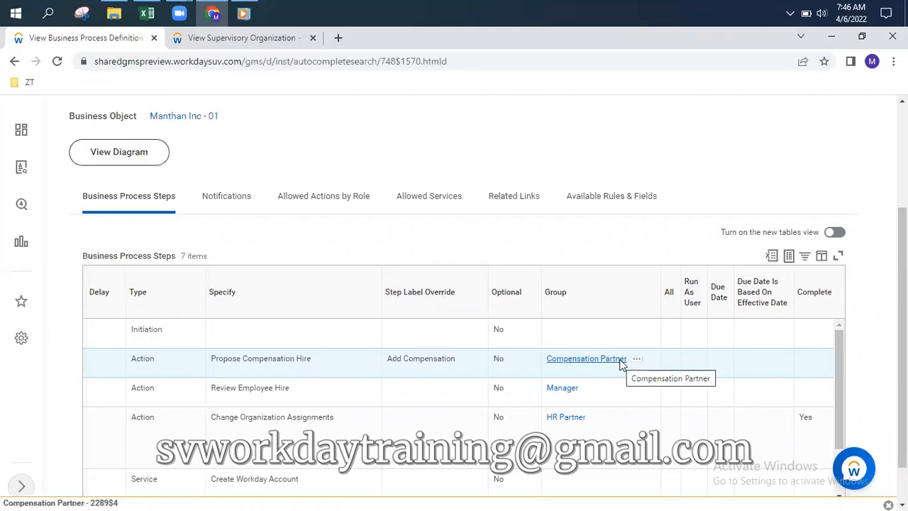
Browse the 26 assignable roles in Manthan Inc - 01's Roles list, most of them unassigned
click(263, 38)
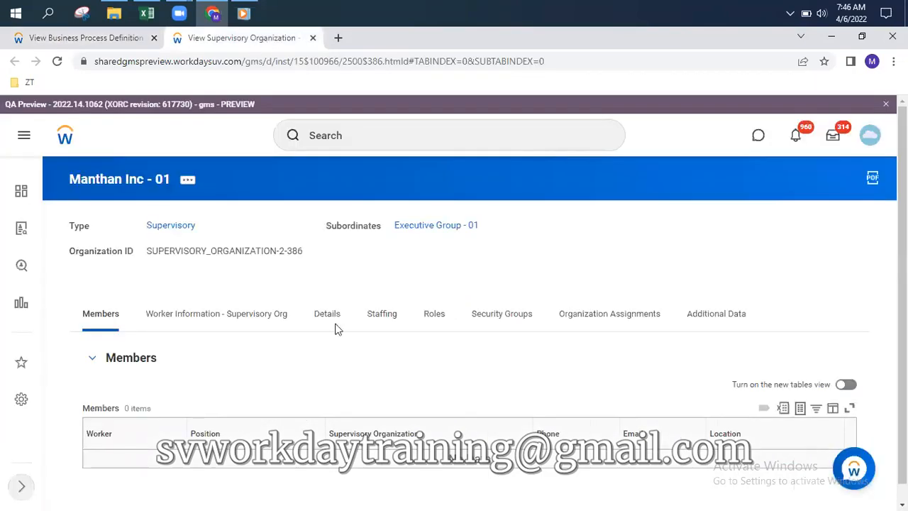
click(433, 317)
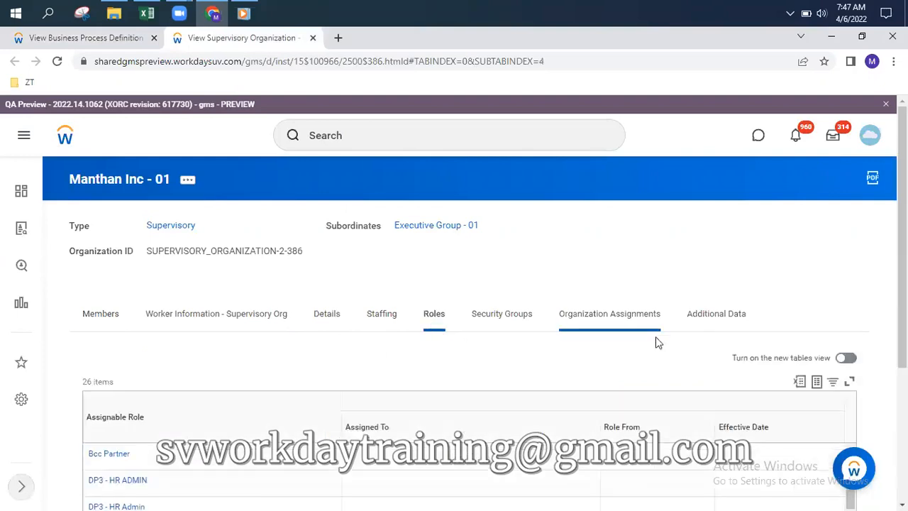
scroll(561, 367, down, 3)
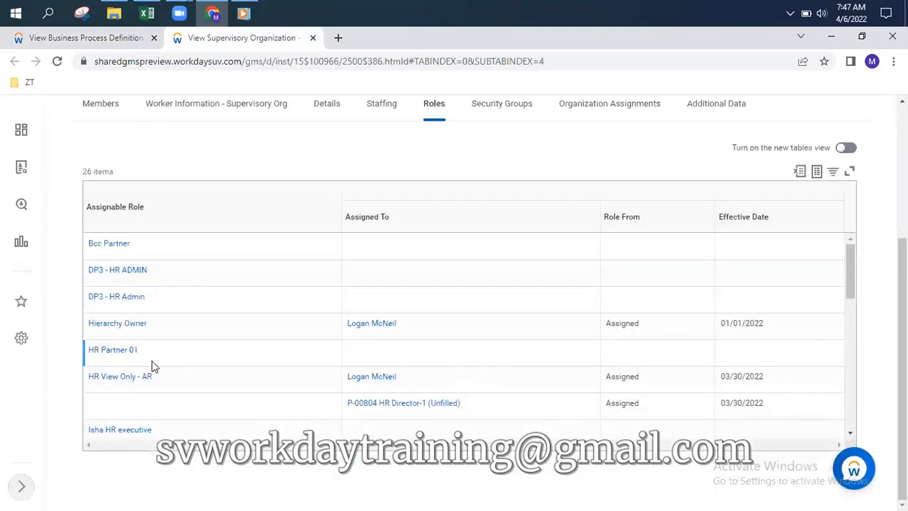
scroll(190, 383, down, 3)
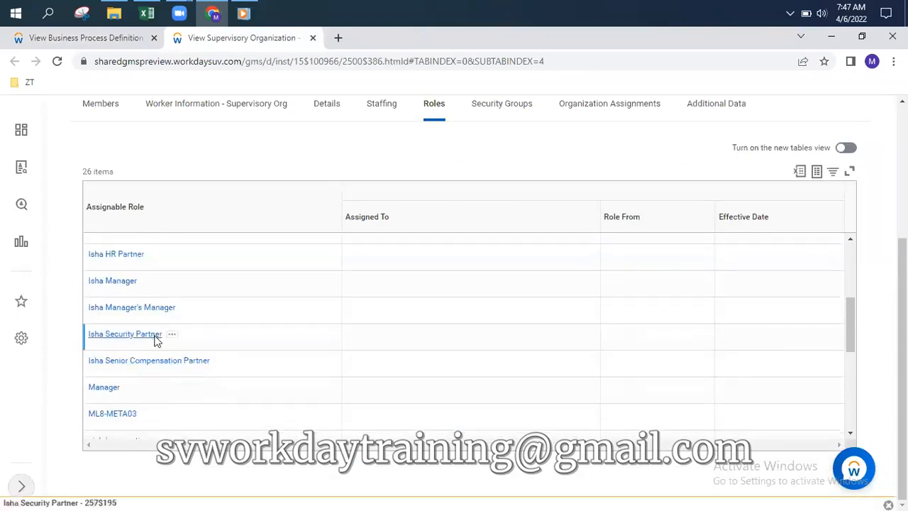
scroll(182, 354, up, 5)
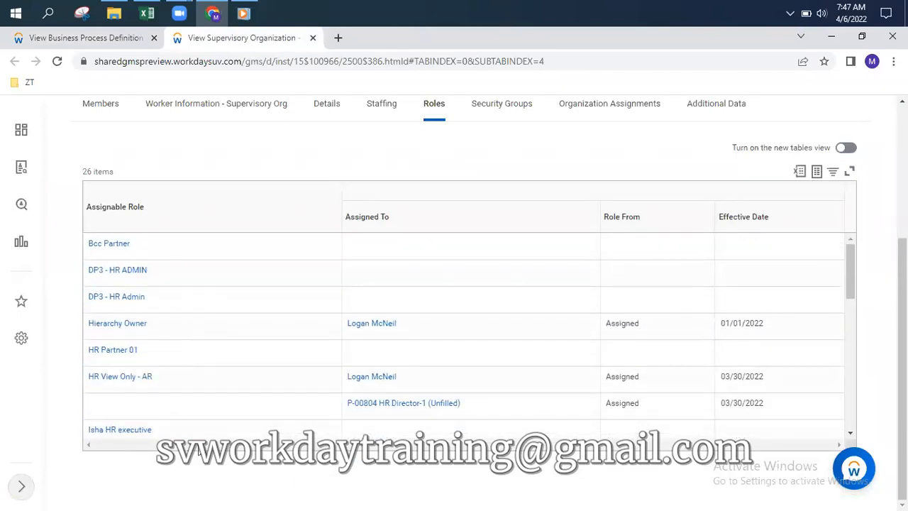
scroll(239, 337, up, 3)
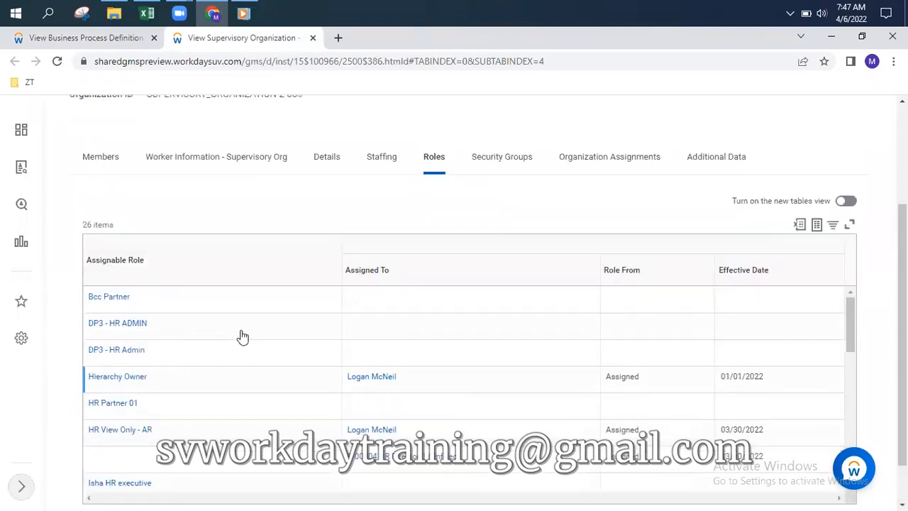
scroll(239, 336, down, 2)
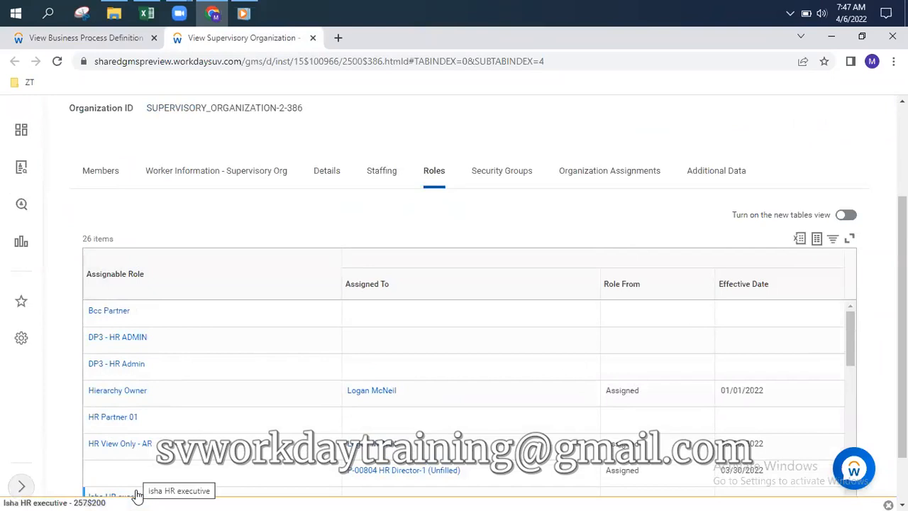
scroll(253, 284, up, 2)
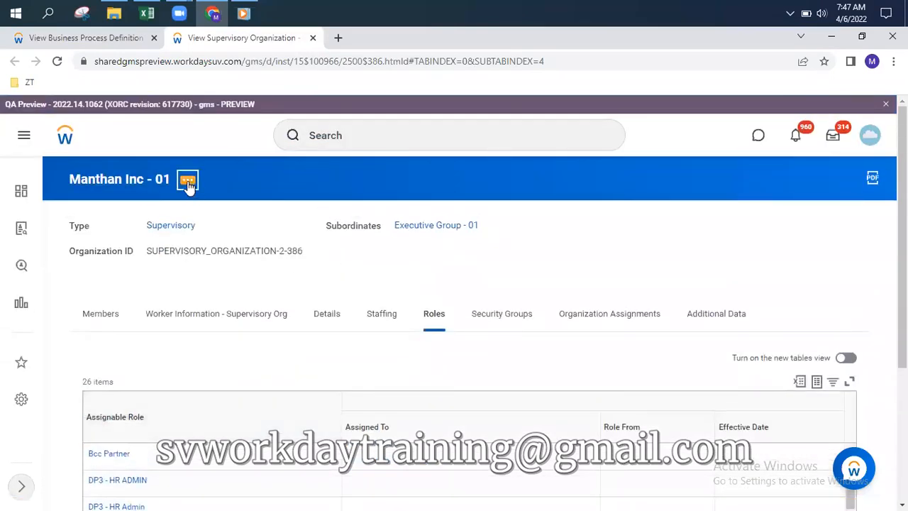
Choose Edit Supervisory Organization from Manthan Inc - 01's related actions
click(189, 182)
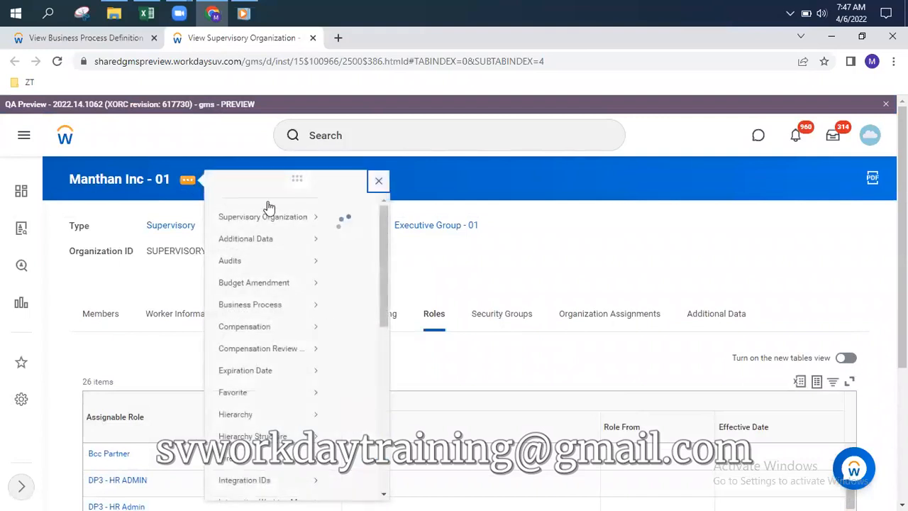
mouse_move(282, 231)
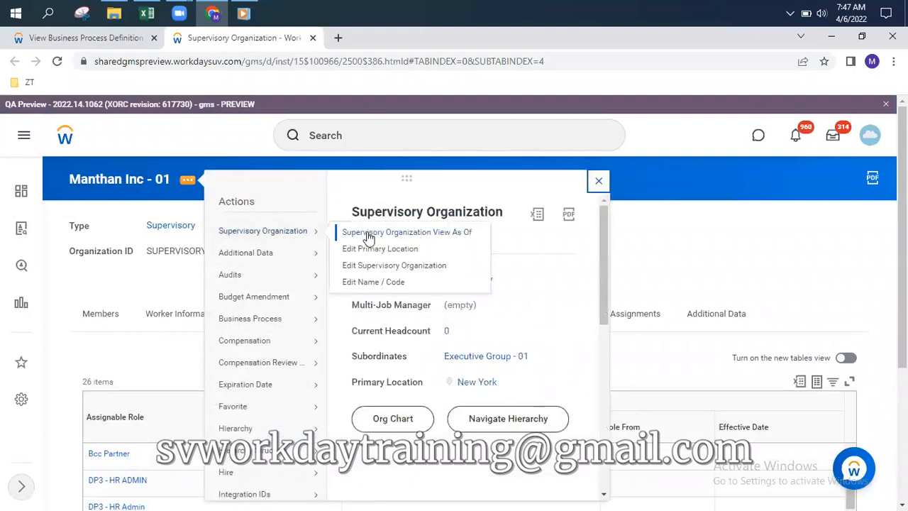
click(375, 266)
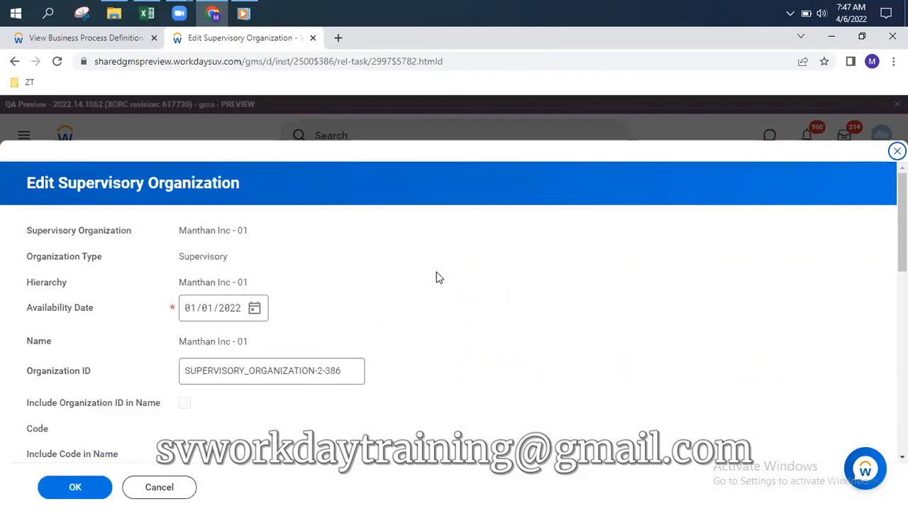
Cancel the Edit Supervisory Organization form without saving, returning to the organization's roles list
click(358, 19)
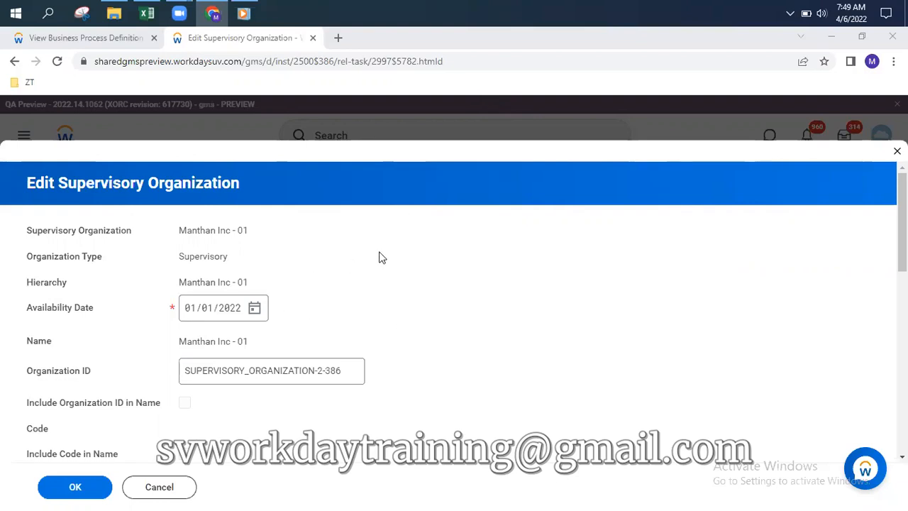
scroll(379, 258, down, 1)
scroll(375, 258, up, 1)
scroll(367, 253, down, 8)
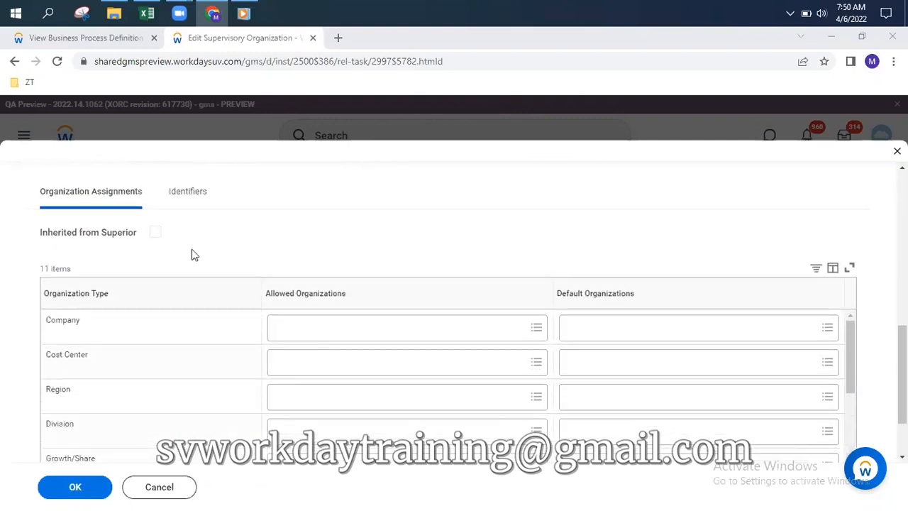
scroll(271, 316, up, 3)
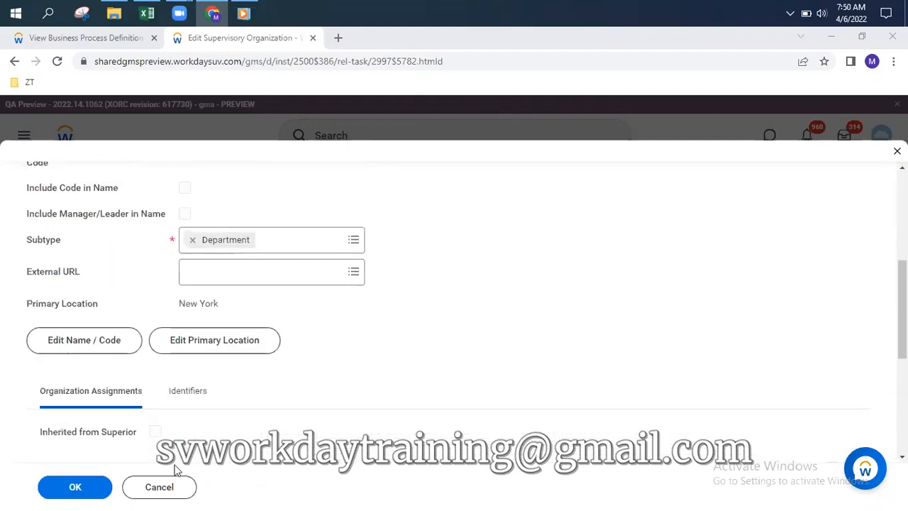
click(160, 487)
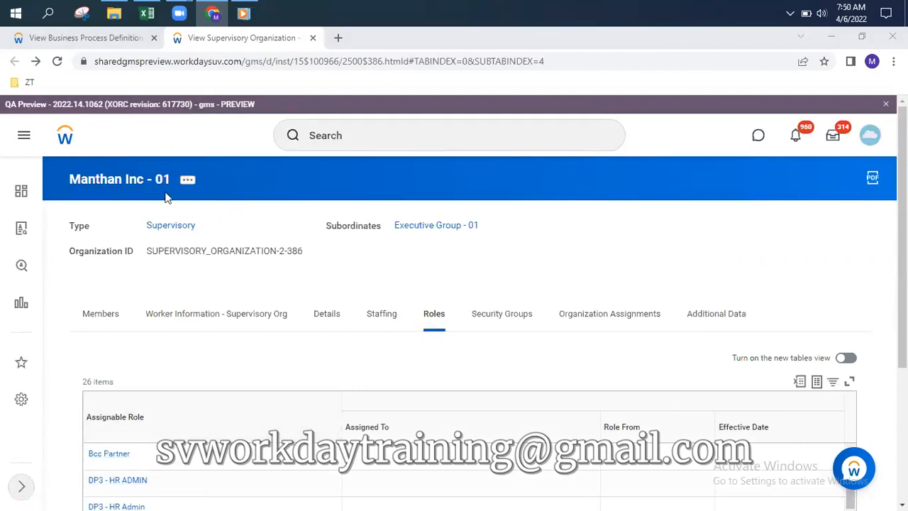
Launch Roles > Assign Roles for Manthan Inc - 01, with effective date 04/05/2022
click(190, 181)
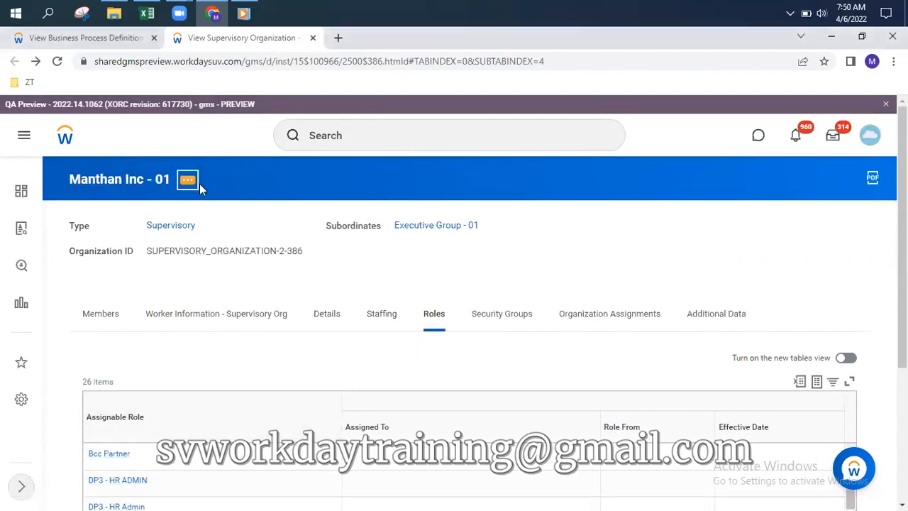
scroll(284, 323, down, 3)
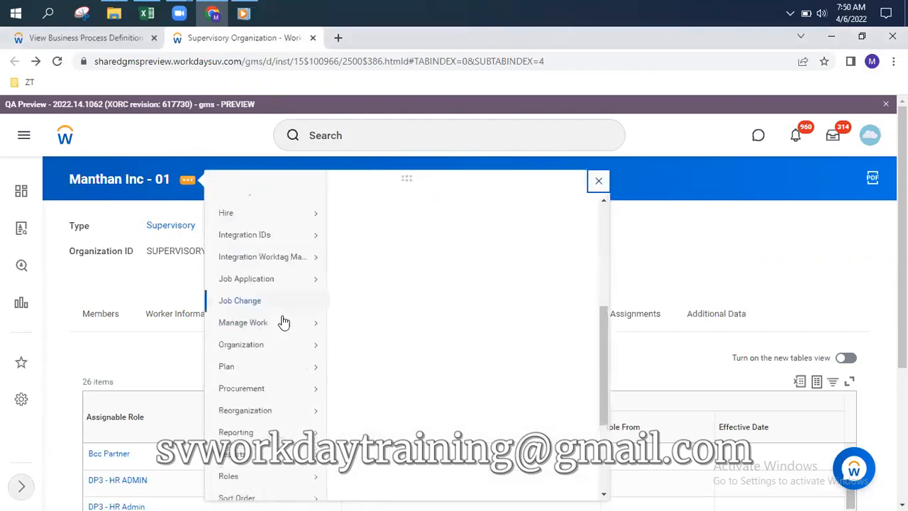
scroll(252, 383, down, 3)
mouse_move(238, 335)
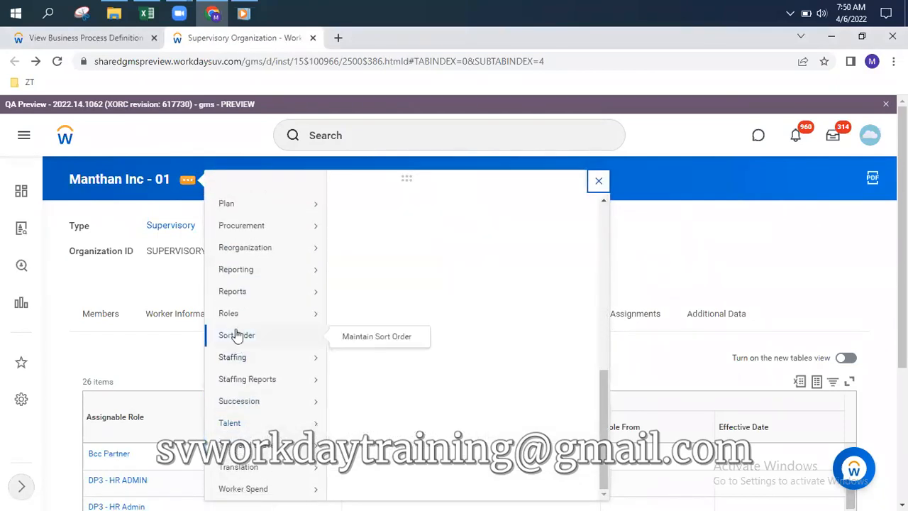
mouse_move(231, 316)
click(378, 317)
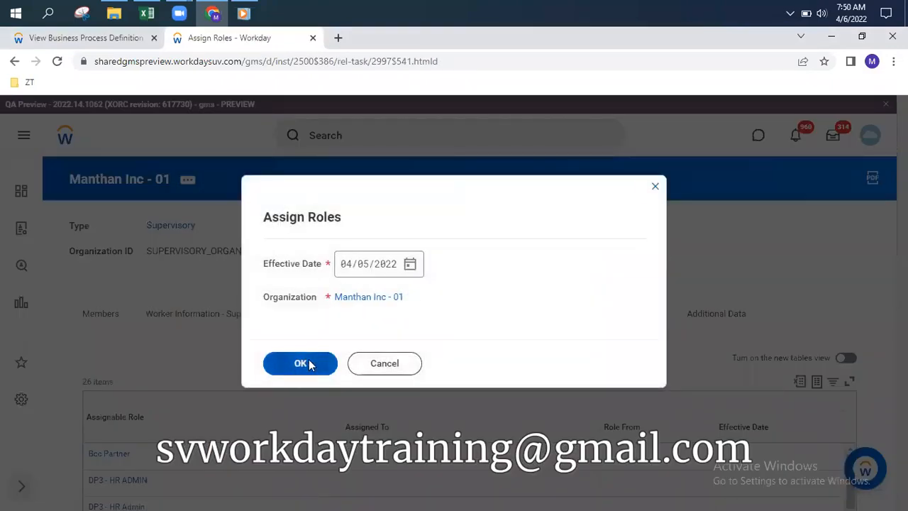
Add an HR Partner role row assigned to position P-00004 Vice President, Human Resources
click(302, 363)
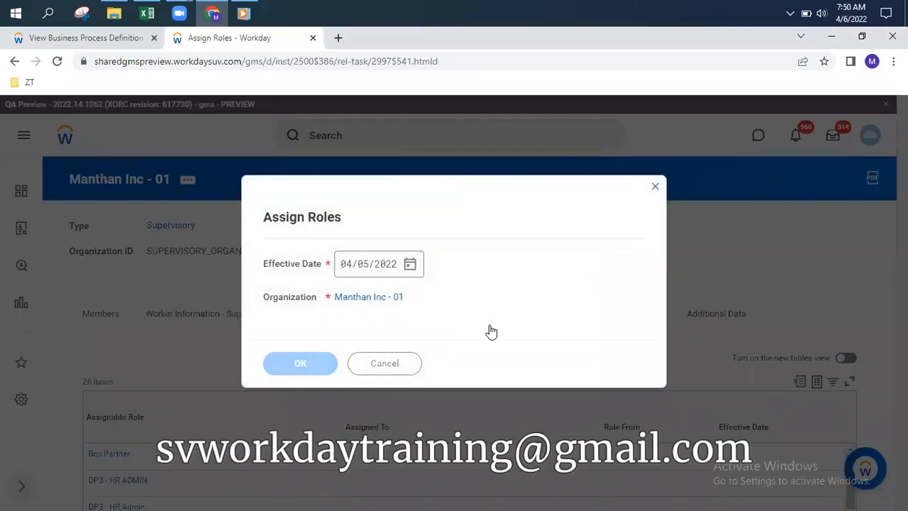
scroll(173, 281, down, 3)
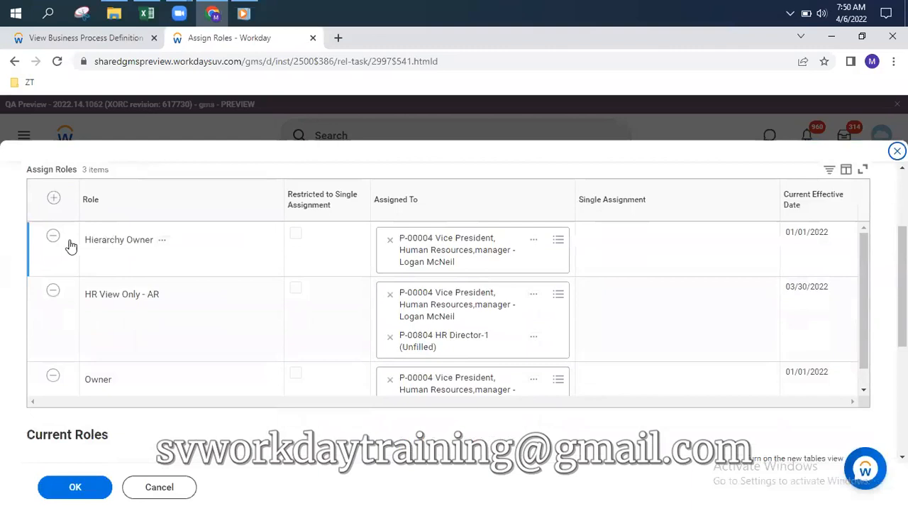
click(53, 198)
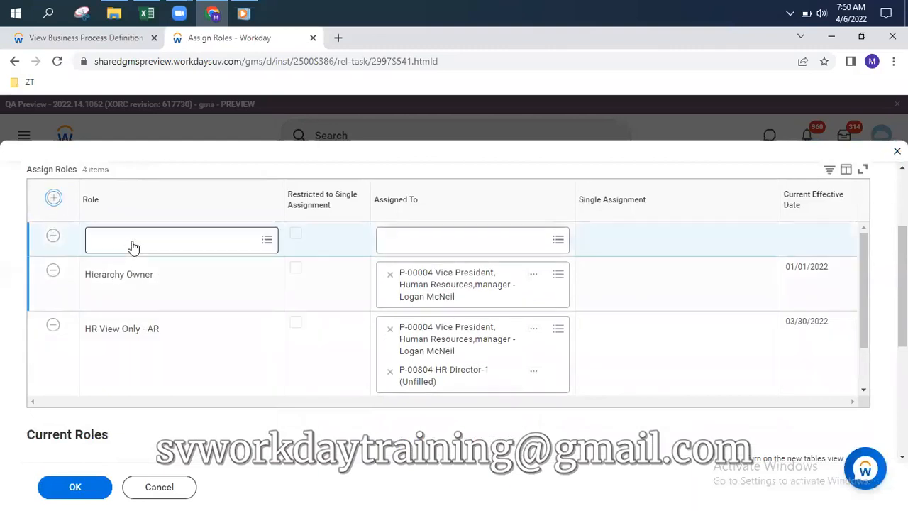
click(133, 244)
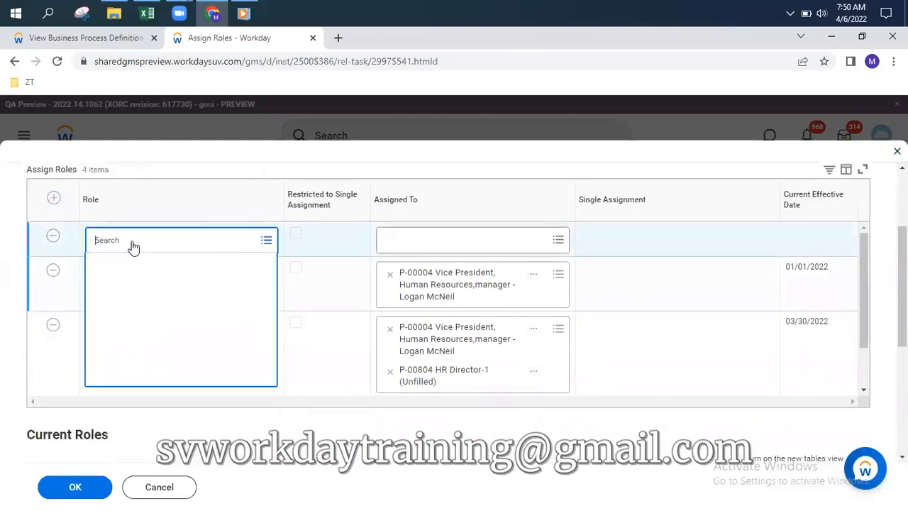
text(hr partner)
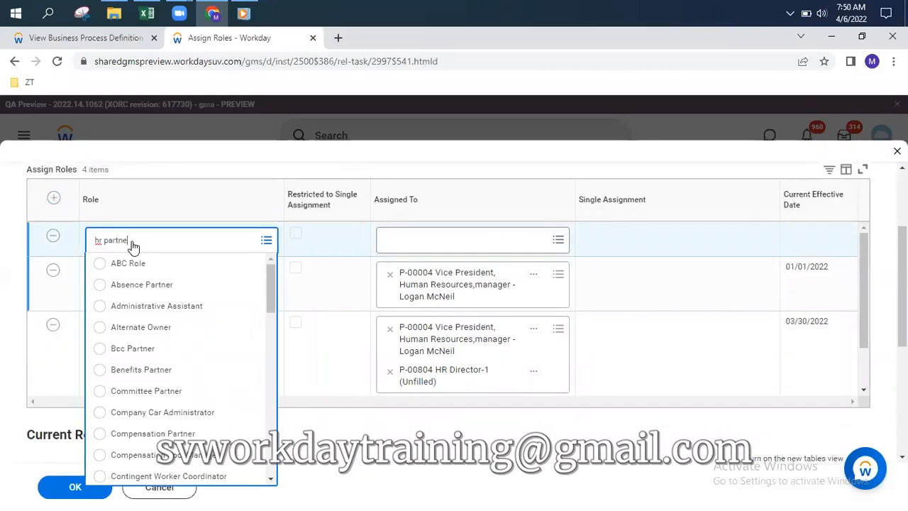
key(Return)
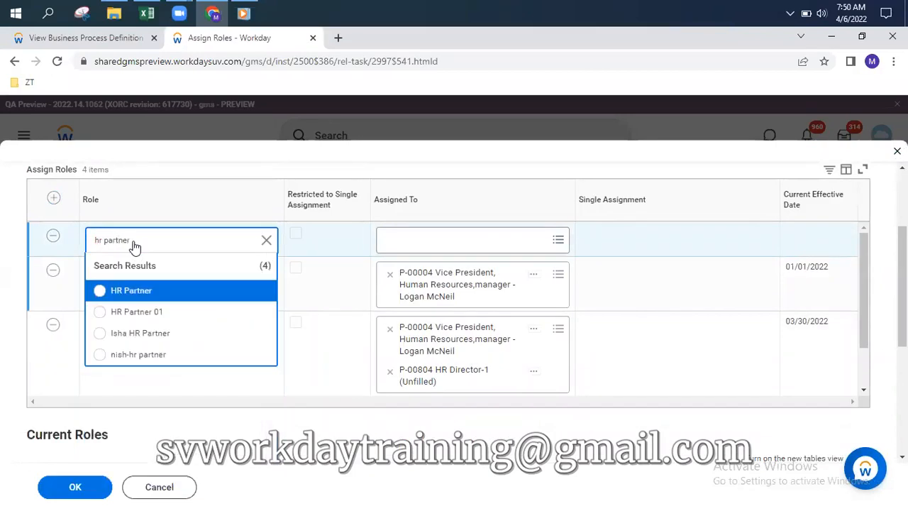
click(143, 291)
click(447, 240)
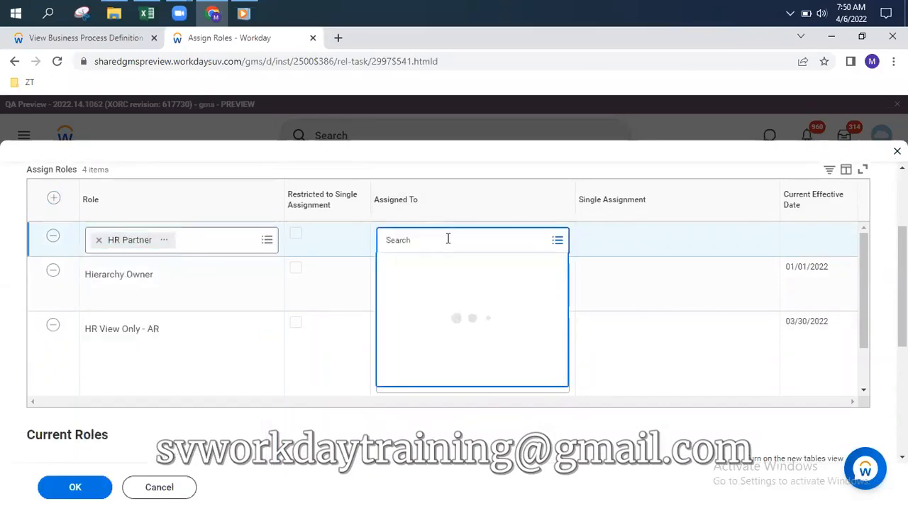
text(logan)
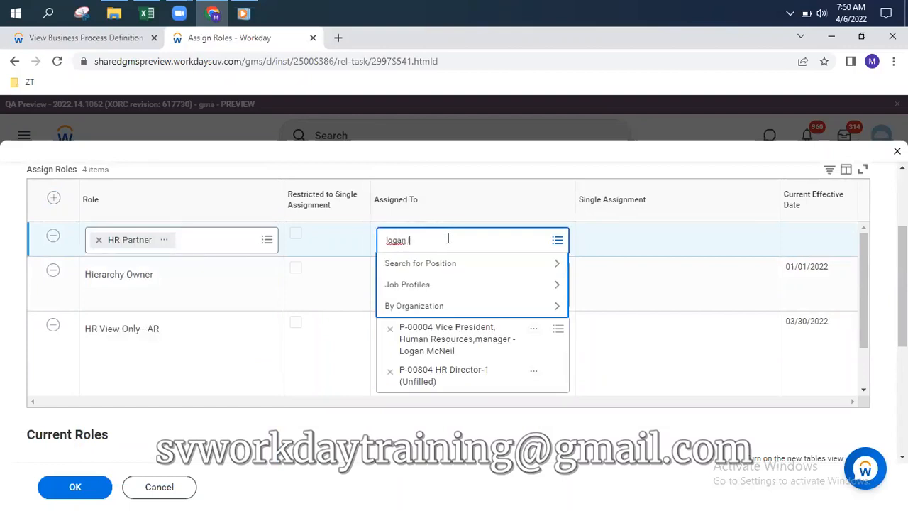
text( mcneil)
key(Return)
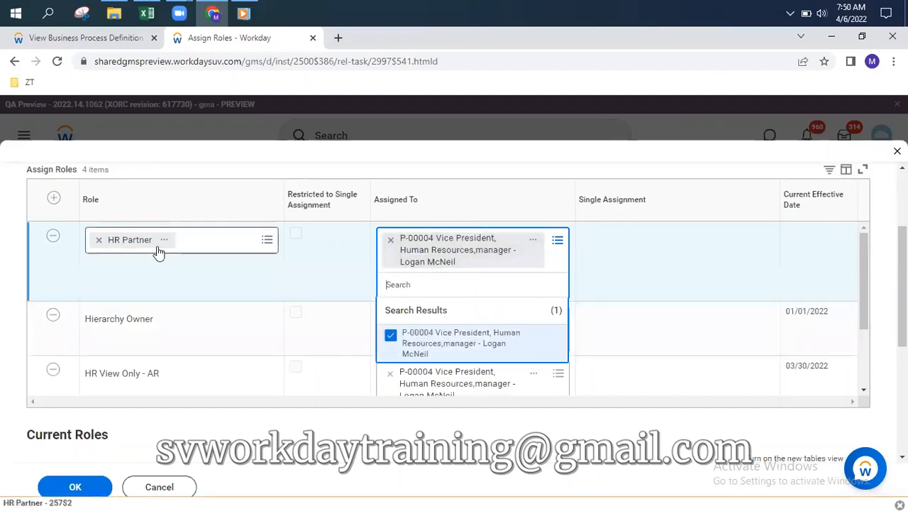
click(54, 200)
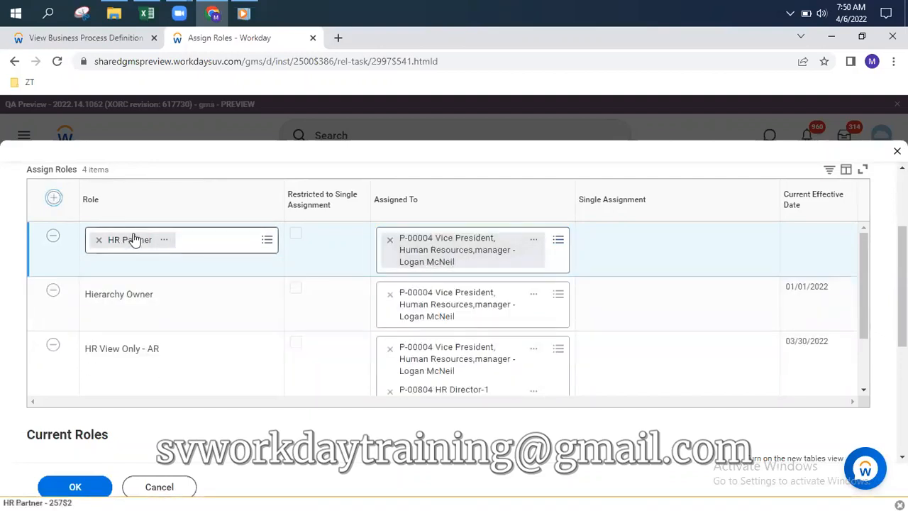
Add a Compensation Partner role row assigned to the P-00004 Vice President, Human Resources position
click(129, 239)
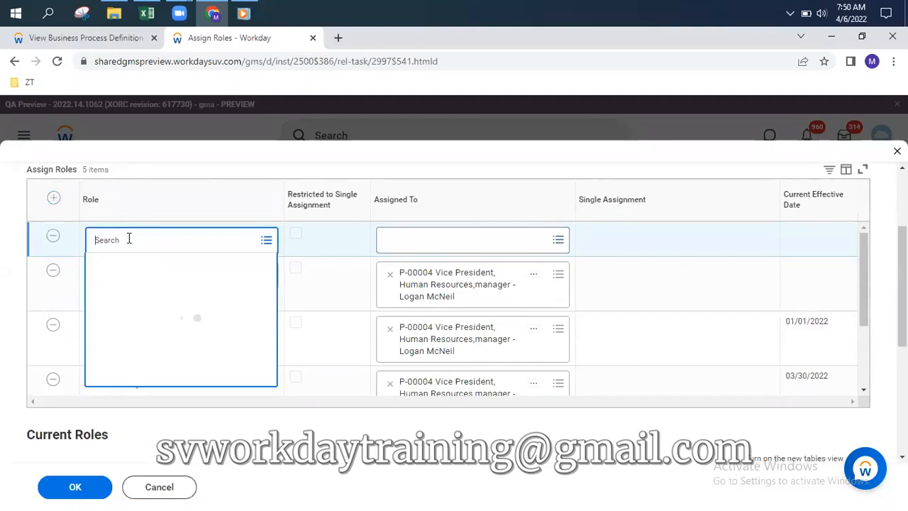
text(comp prtner)
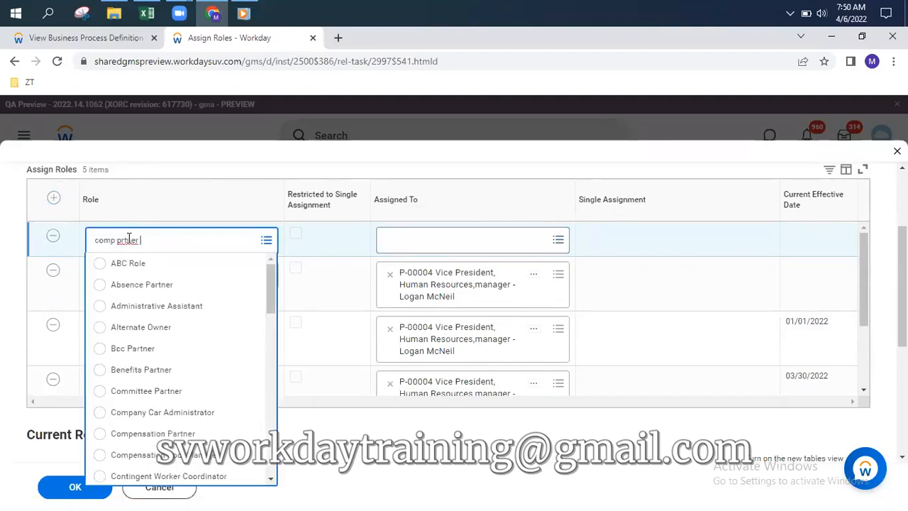
click(122, 240)
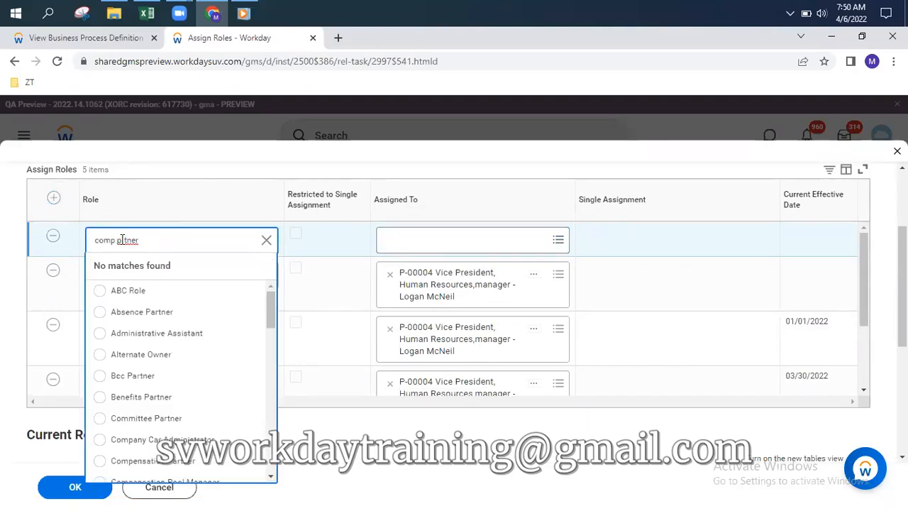
text(a)
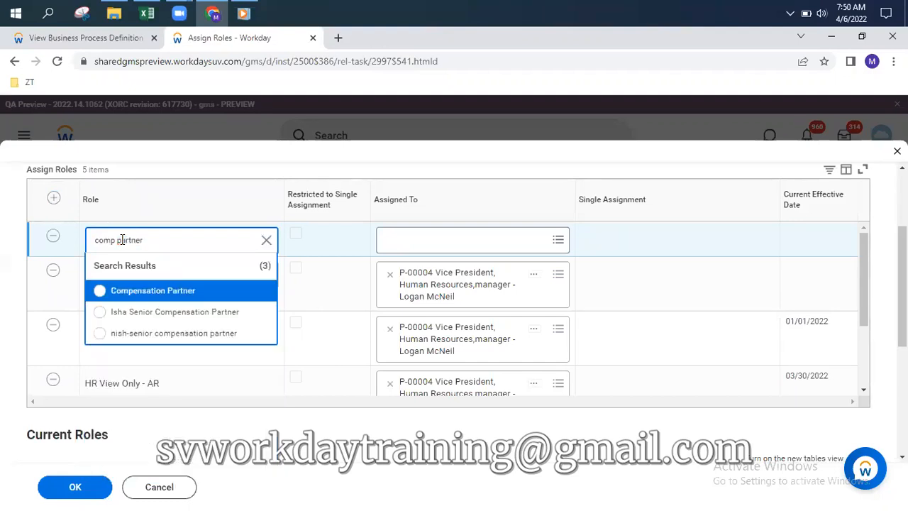
click(163, 294)
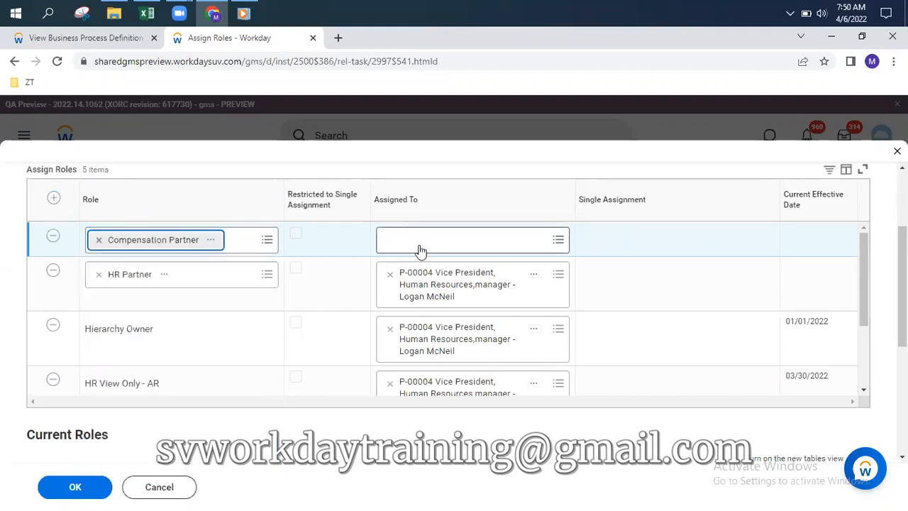
click(423, 243)
text(logan)
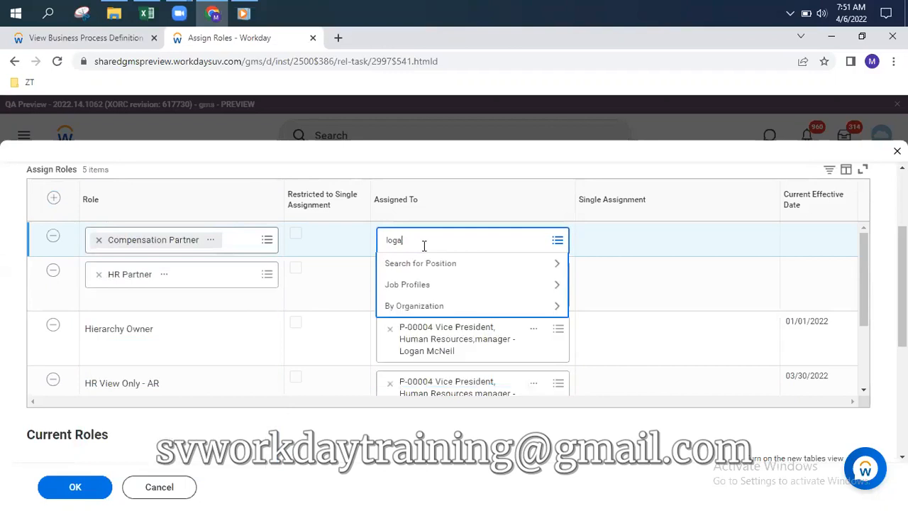
key(Return)
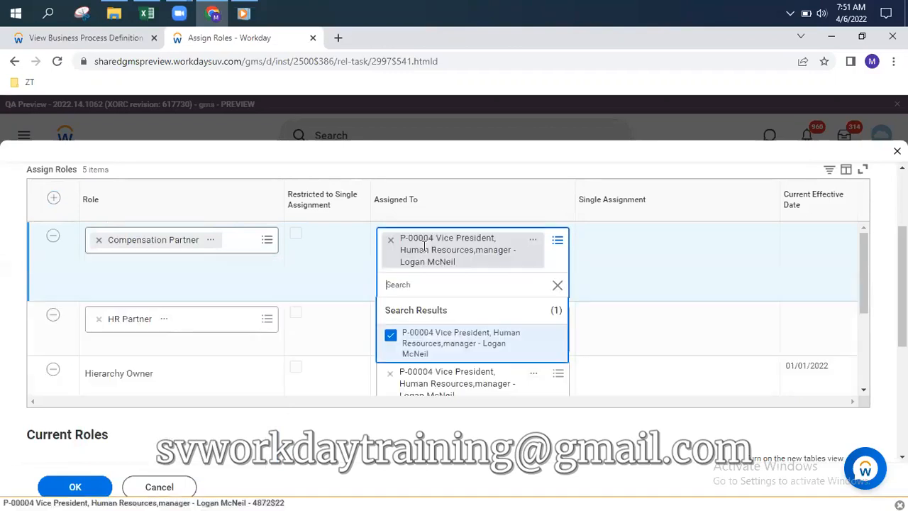
Add a Manager role row assigned to the same P-00004 Vice President, Human Resources position
click(53, 197)
click(142, 244)
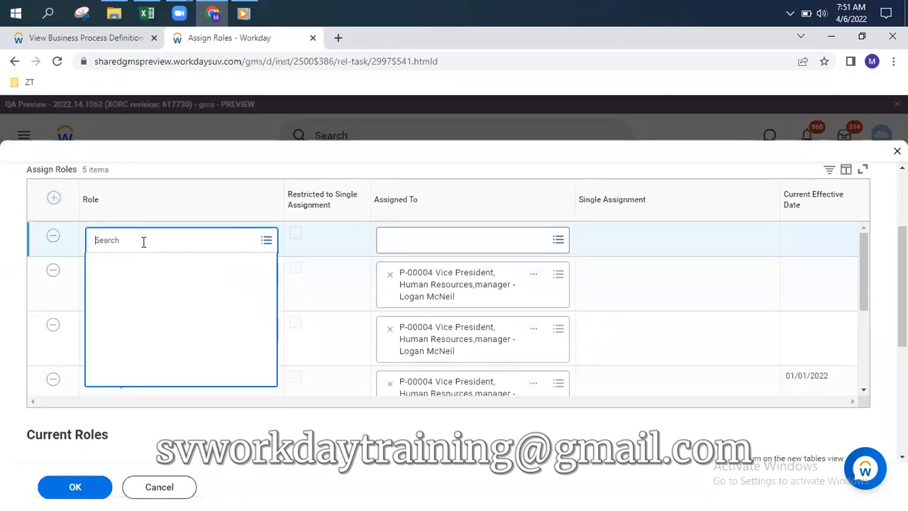
text(manager)
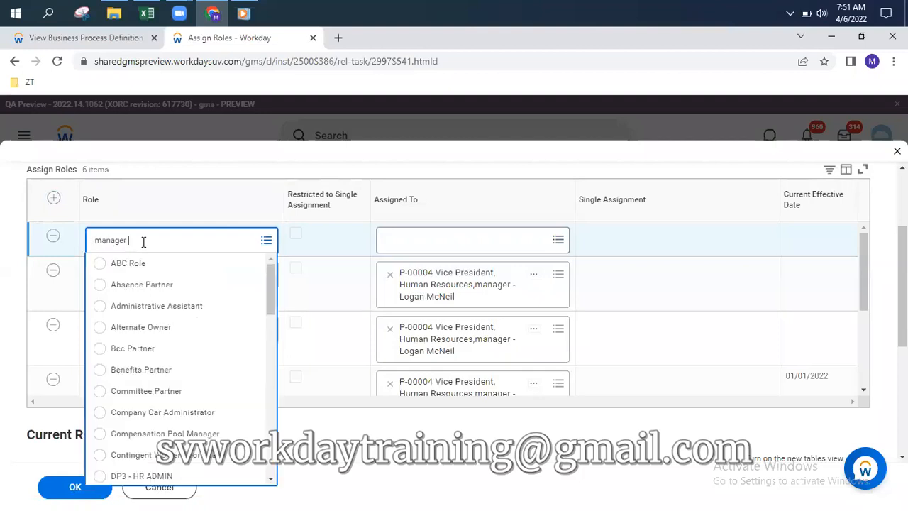
key(Return)
click(156, 291)
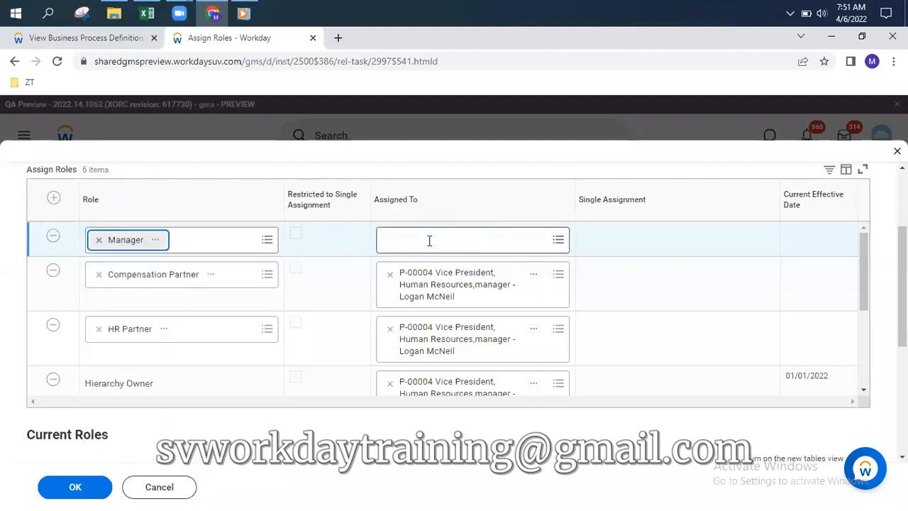
click(429, 240)
text(logan)
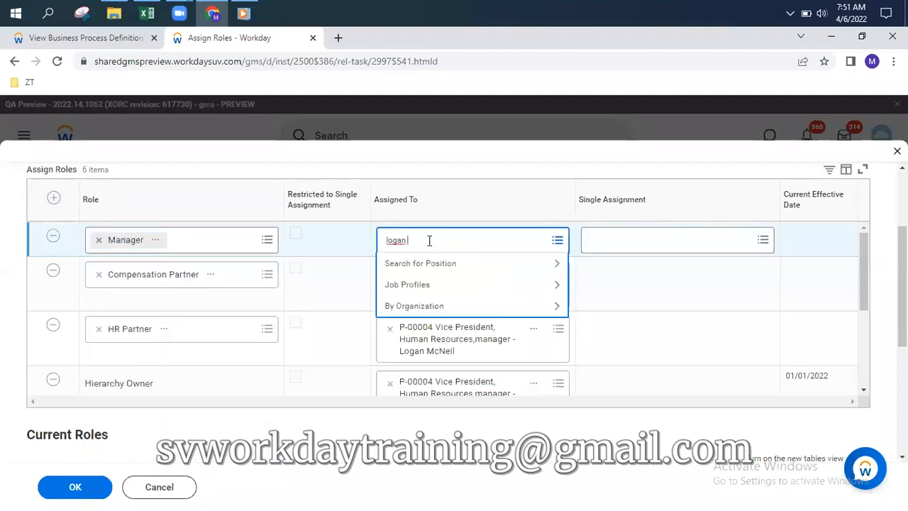
key(Return)
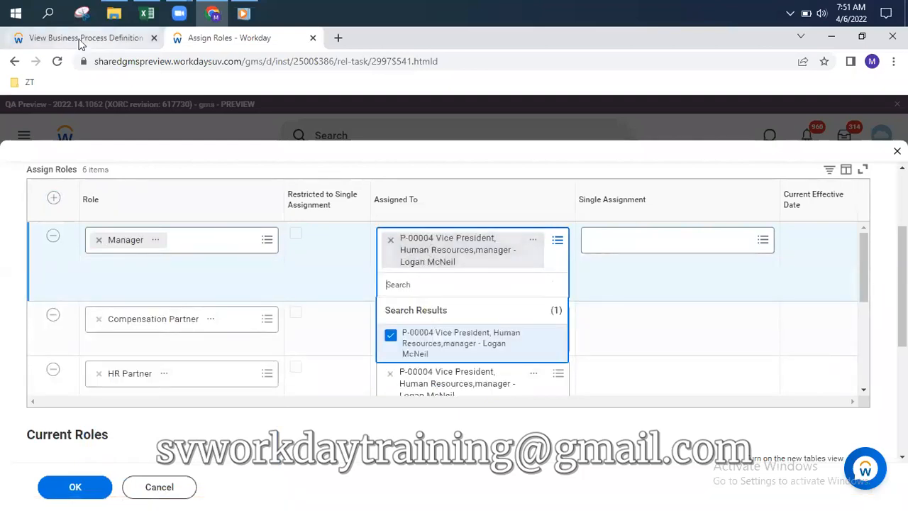
Open the Payroll Partner security group from the business process steps in a new tab
click(79, 39)
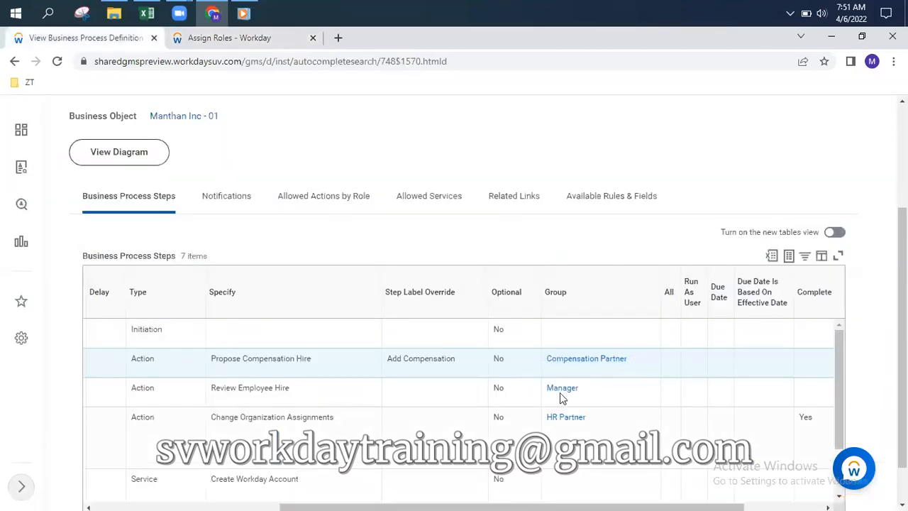
scroll(598, 405, down, 3)
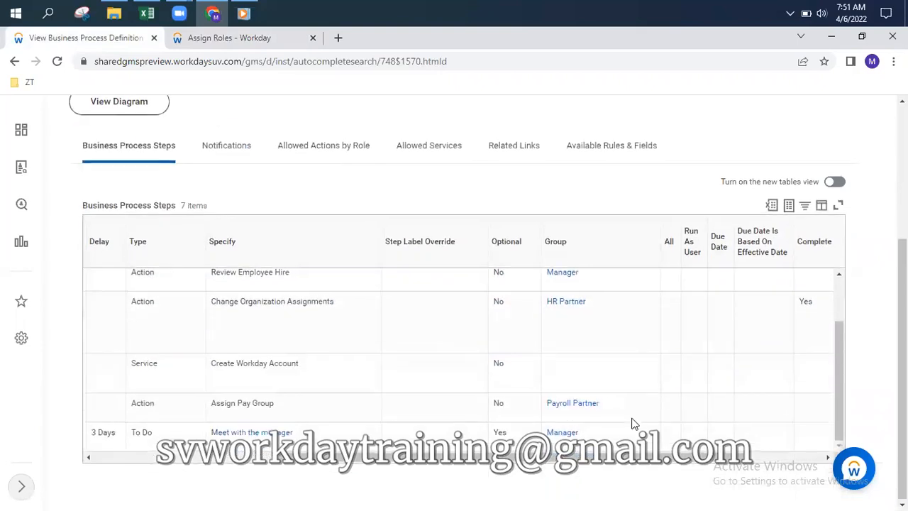
right_click(571, 405)
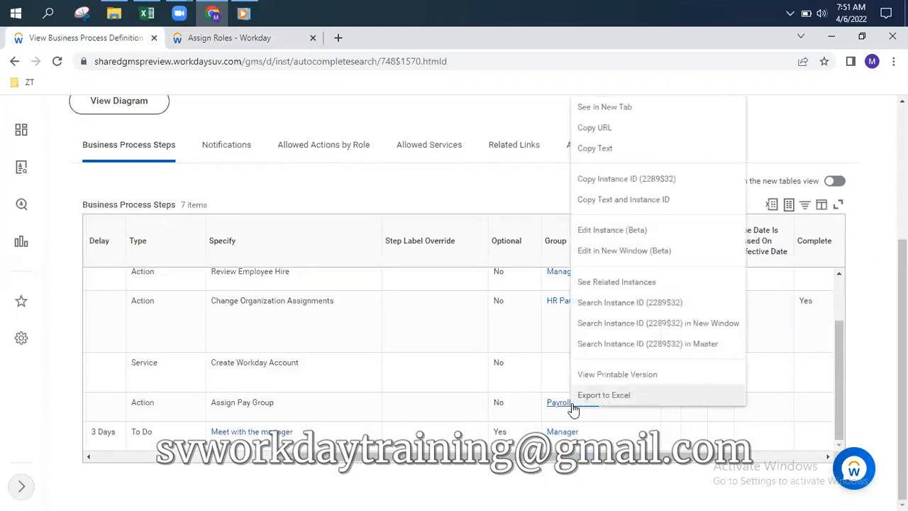
click(602, 108)
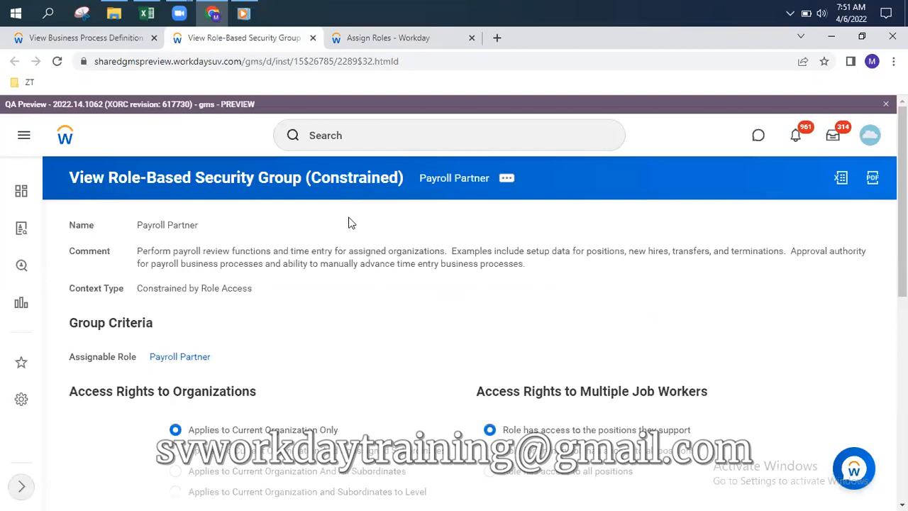
View the Payroll Partner assignable role, with usages External Payroll and Pay Group
click(175, 359)
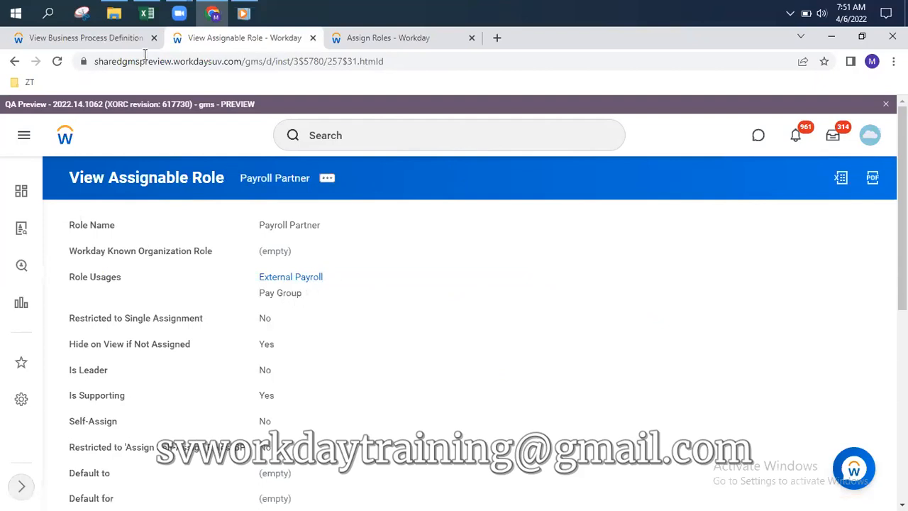
click(128, 38)
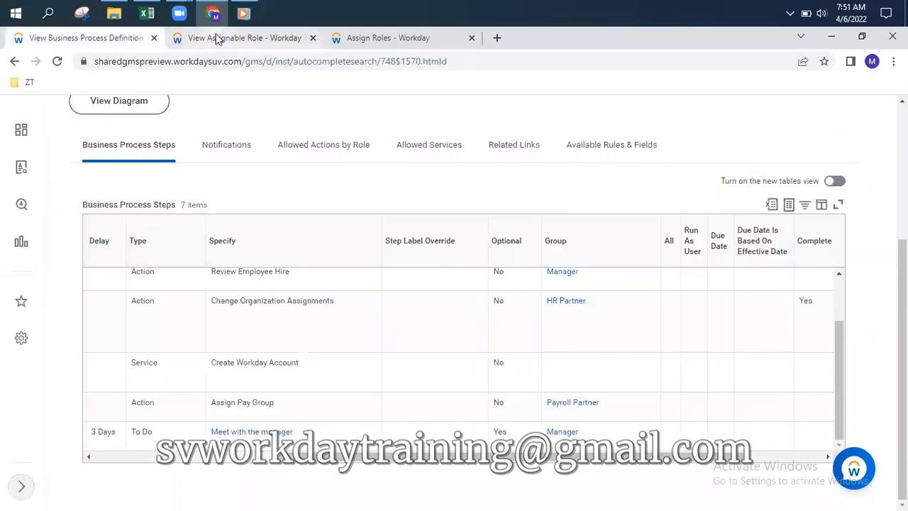
click(218, 38)
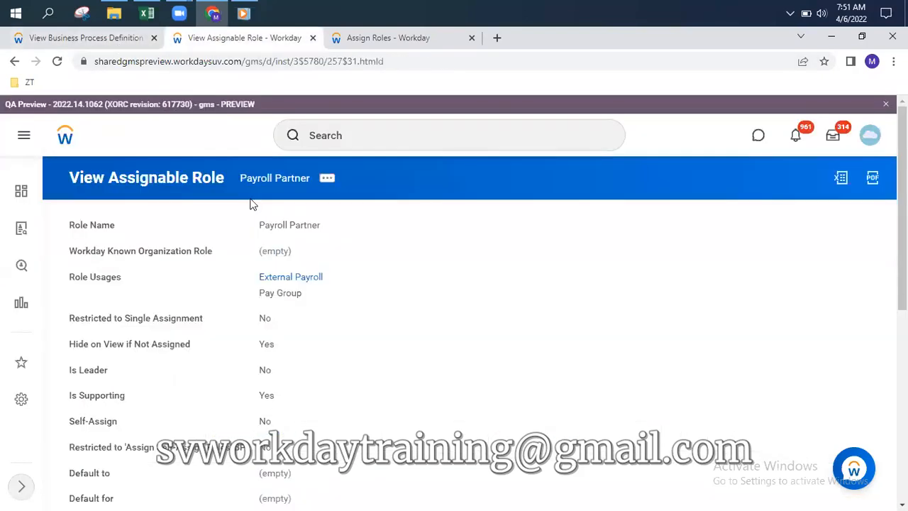
Add then remove a Payroll Interface Partner row, and submit the remaining role assignments
click(403, 43)
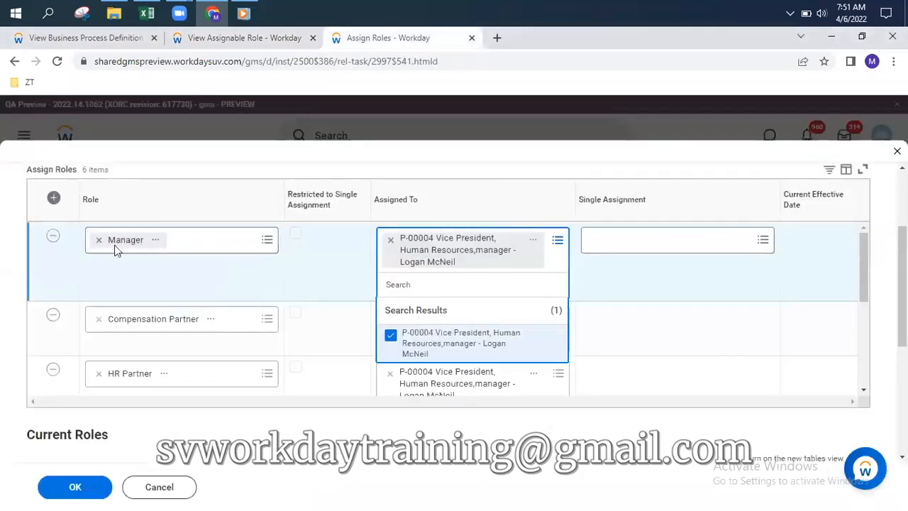
click(151, 238)
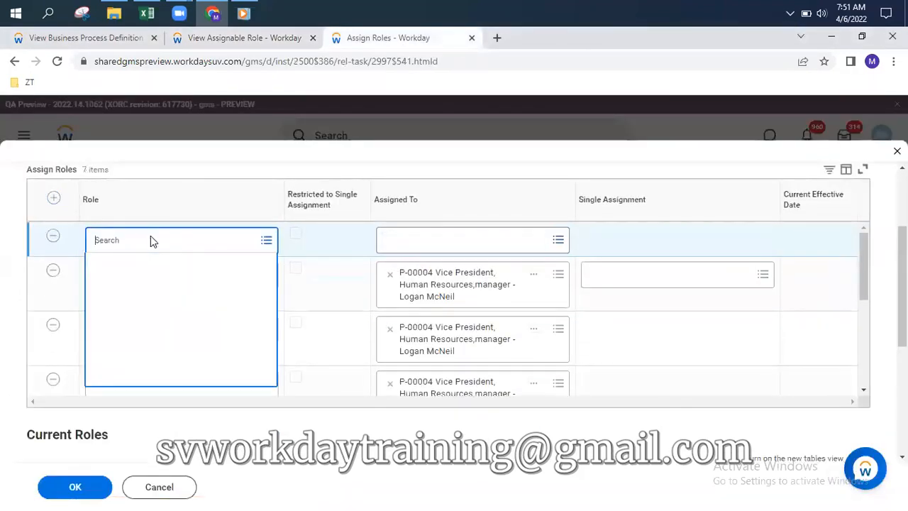
text(payr)
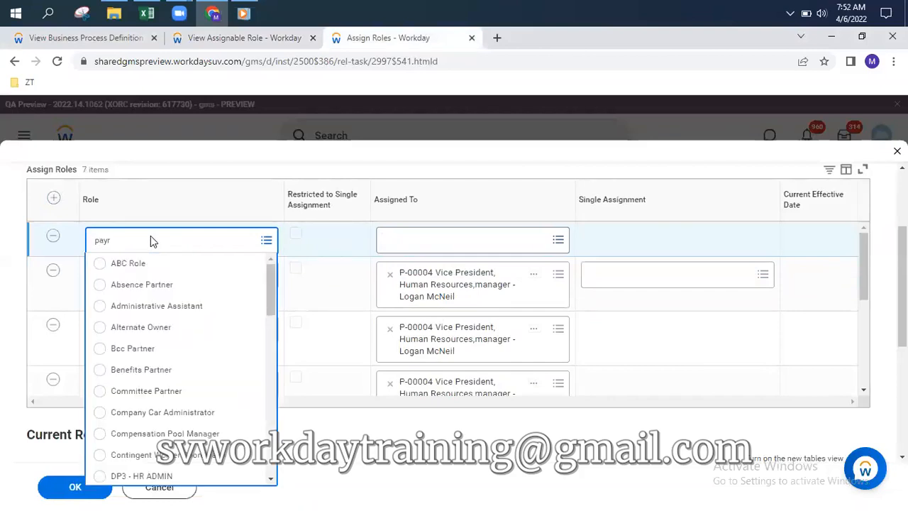
text(oll Interface Partner)
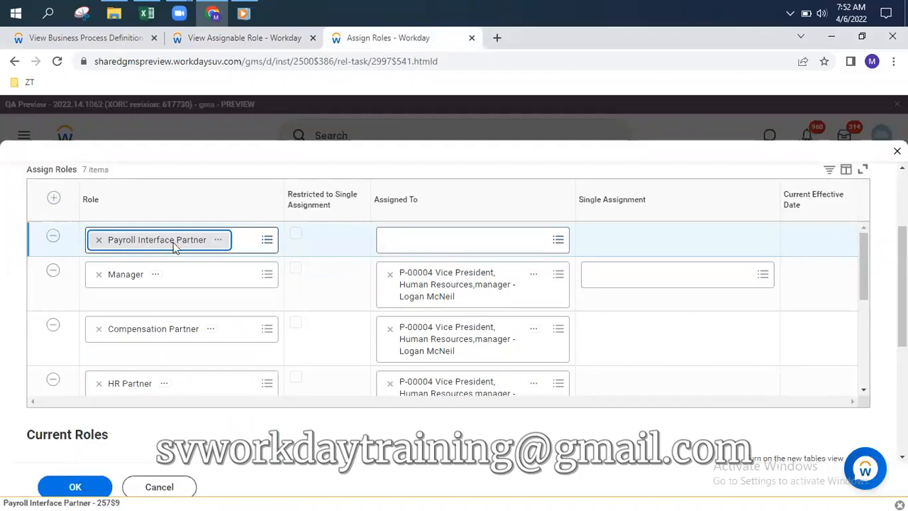
click(56, 239)
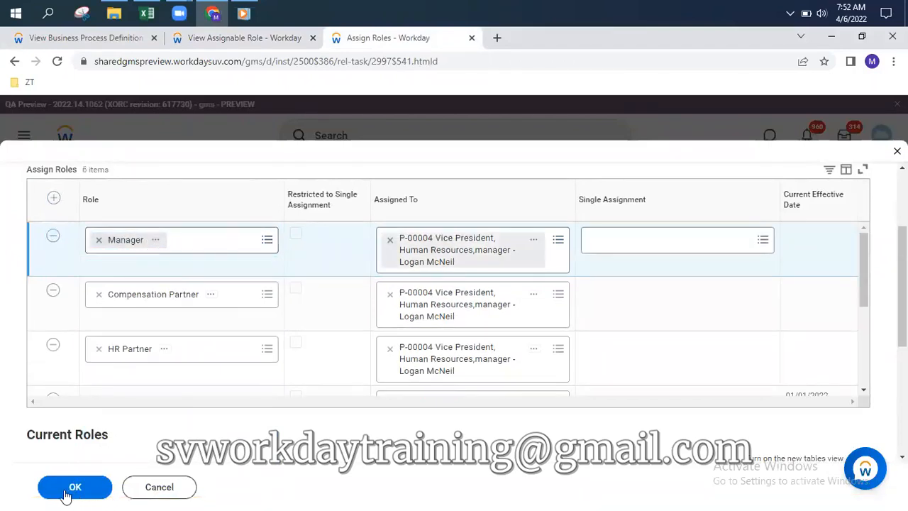
click(77, 489)
click(221, 39)
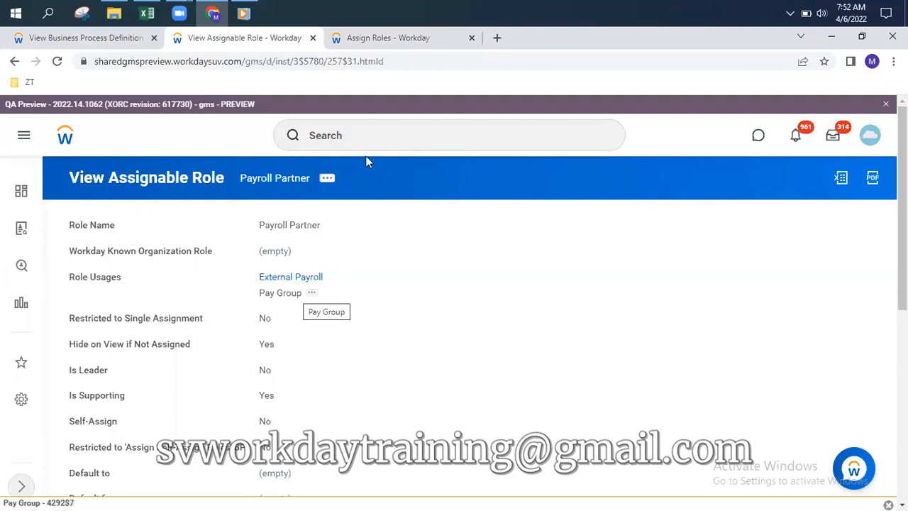
Search 'pay group' and open 1_Semi Monthly Pay Group from the All Pay Groups report
click(367, 135)
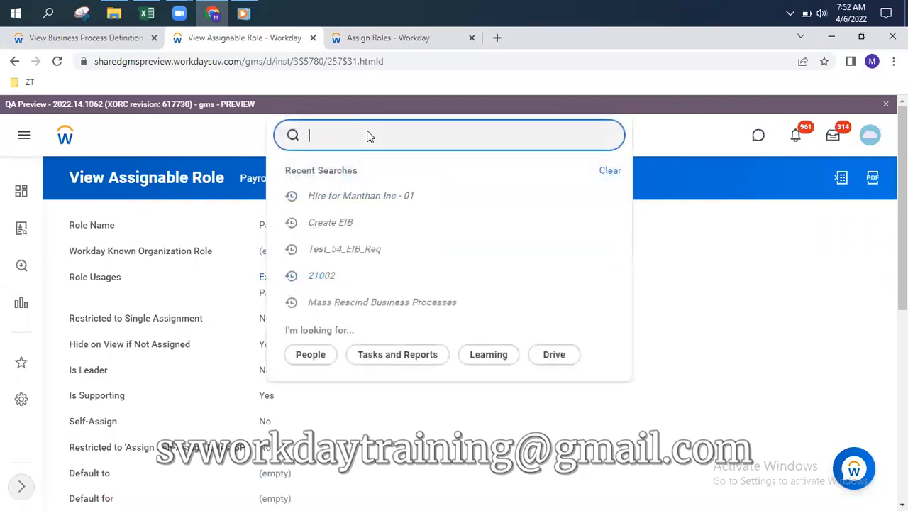
text(pay group)
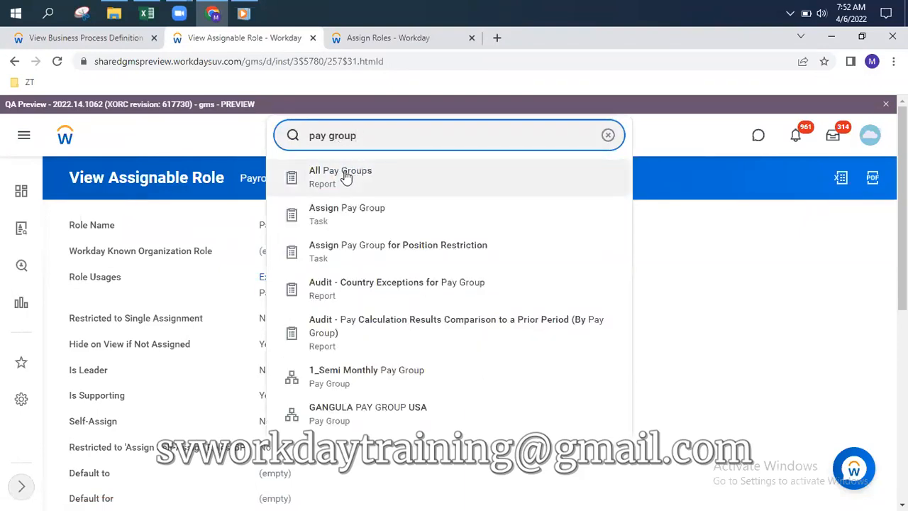
click(345, 175)
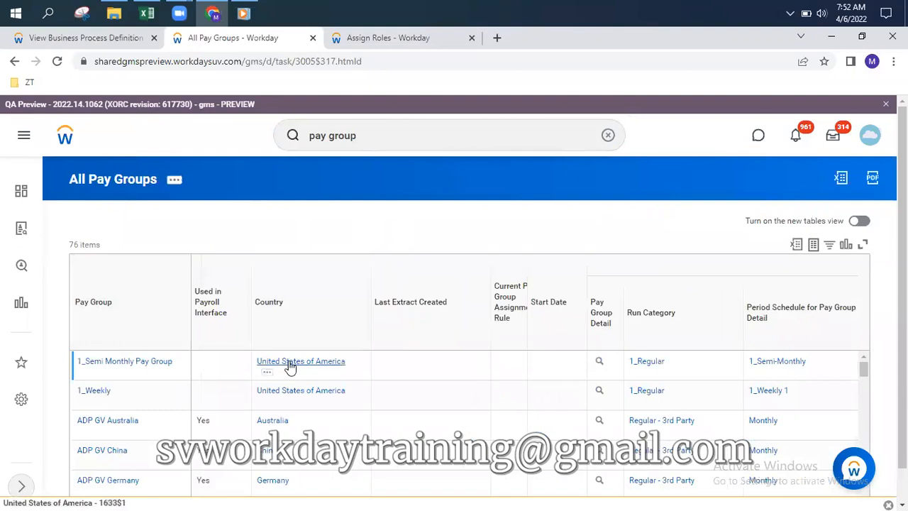
click(112, 362)
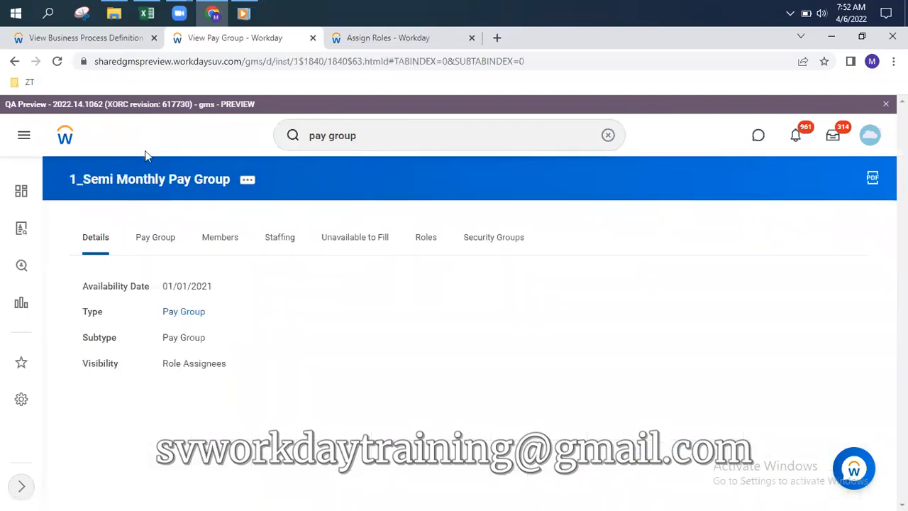
Review the pay group's assigned roles and bring up its role-related actions
click(428, 242)
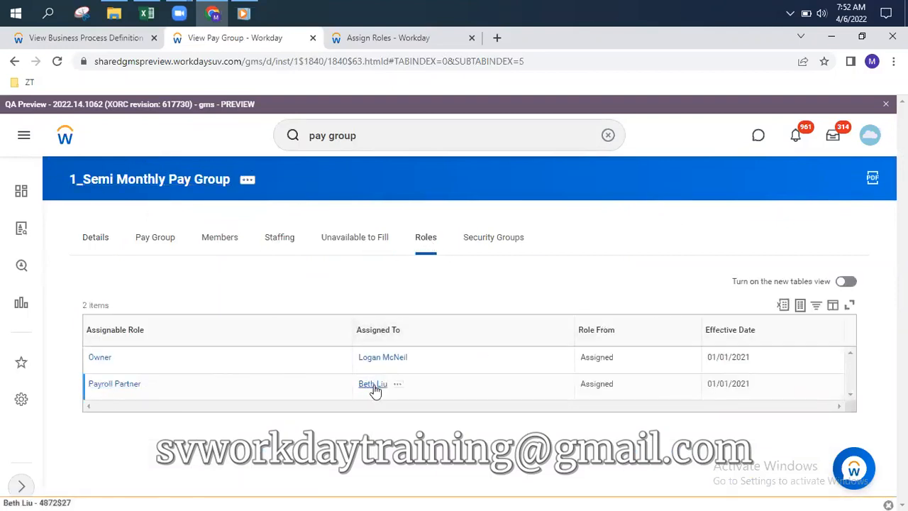
click(247, 182)
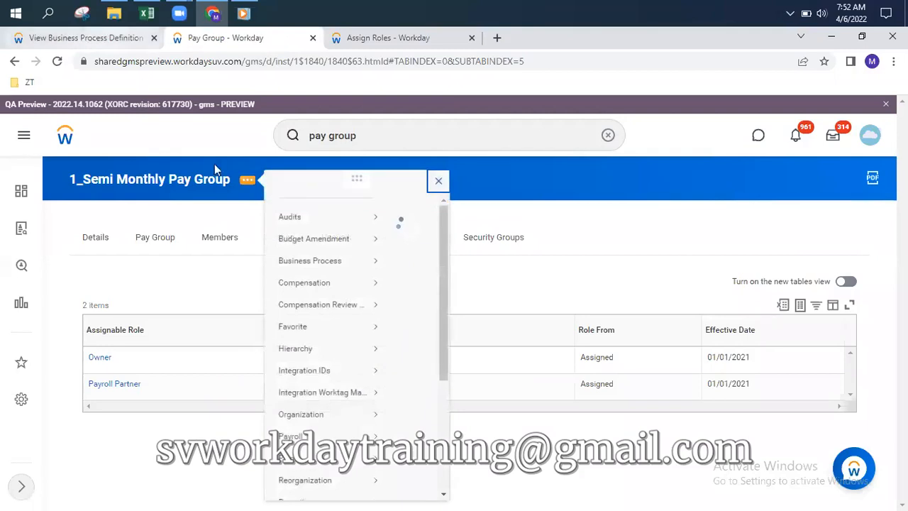
scroll(327, 384, down, 1)
scroll(327, 384, down, 3)
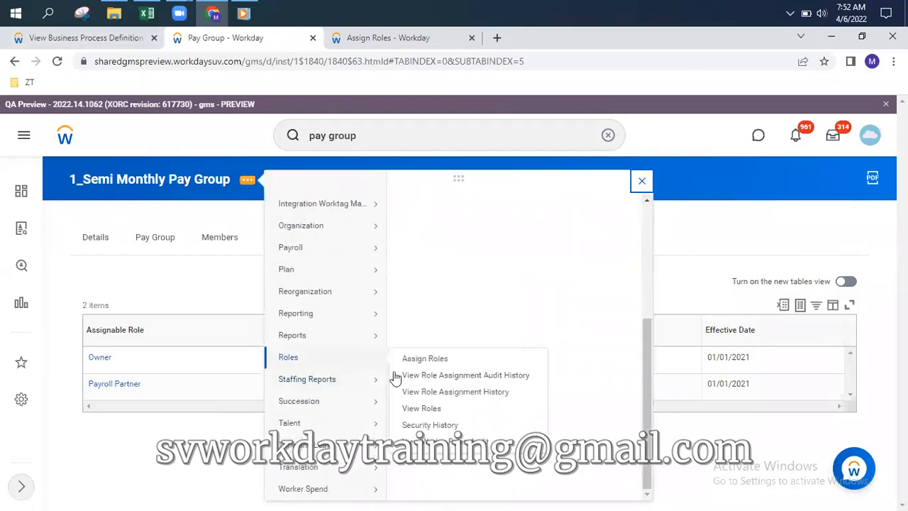
Start Assign Roles for 1_Semi Monthly Pay Group with effective date 04/05/2022
mouse_move(297, 402)
mouse_move(288, 357)
click(424, 359)
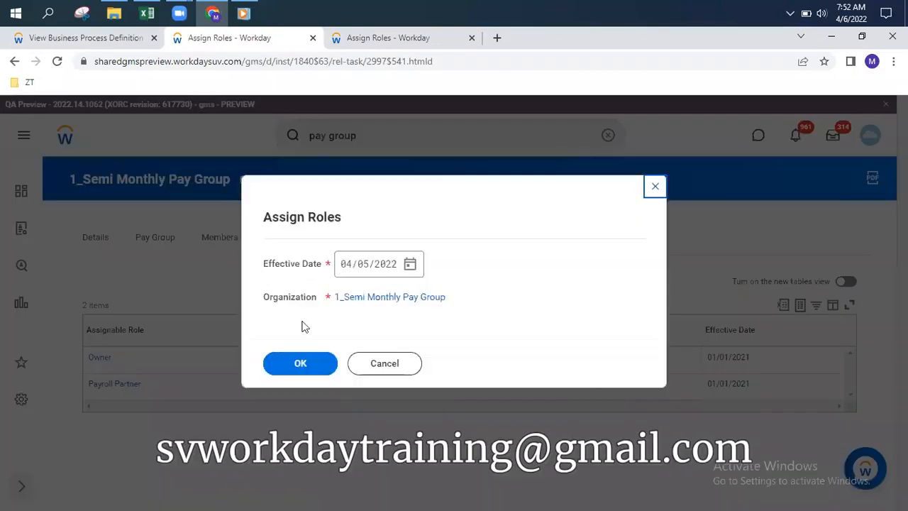
click(303, 365)
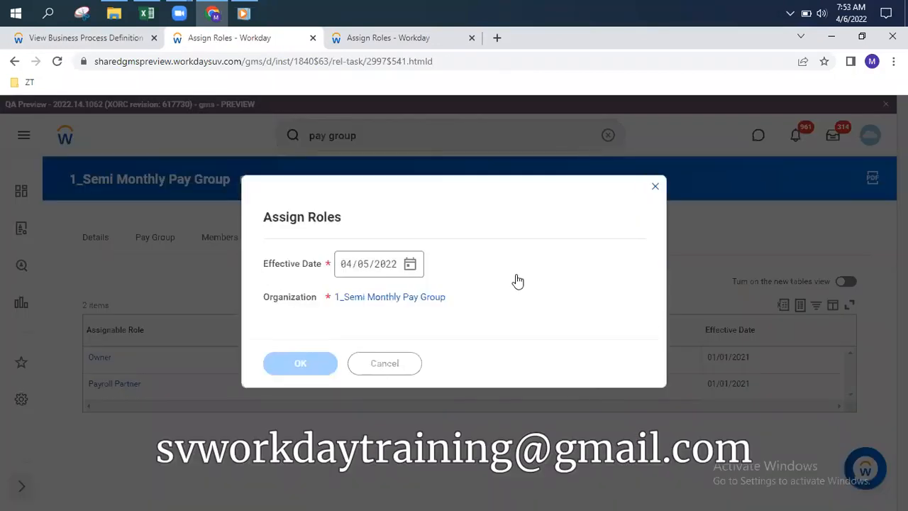
scroll(501, 304, down, 3)
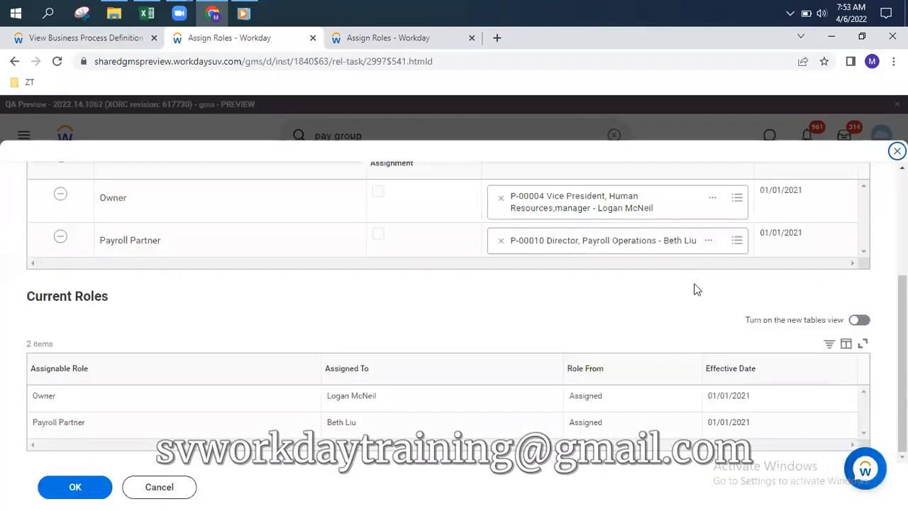
Add the Vice President, Human Resources position, found with 'logan', as a second Payroll Partner
click(721, 249)
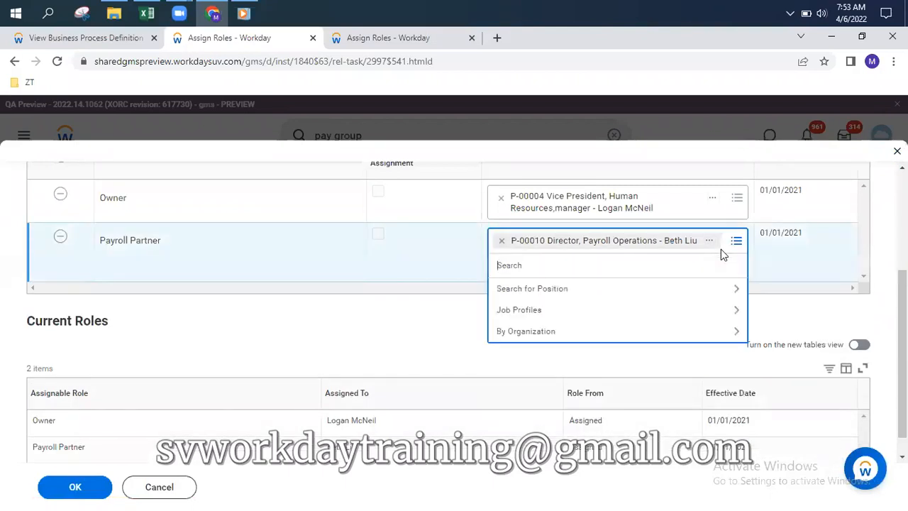
text(logan)
key(Return)
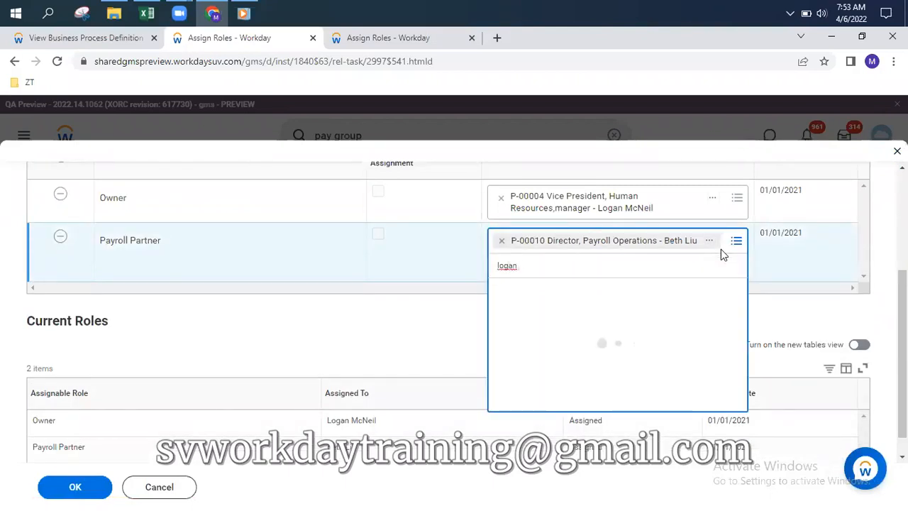
click(620, 325)
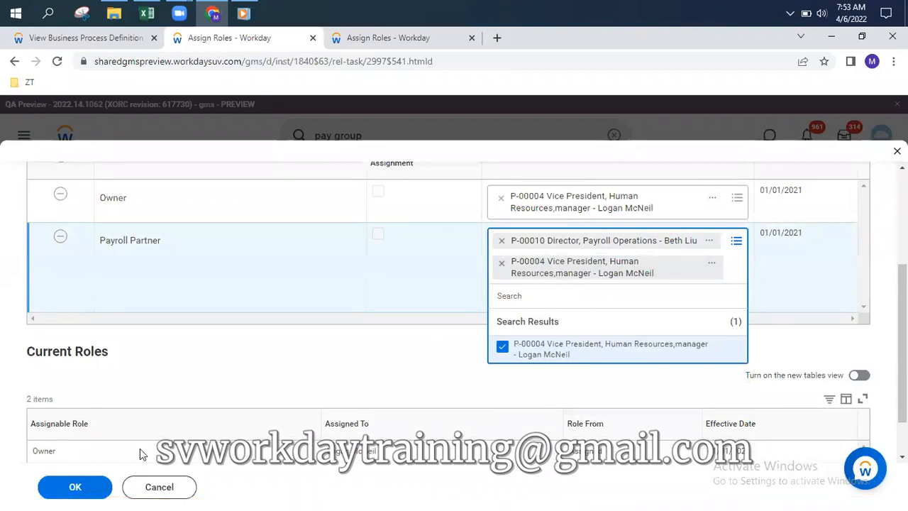
click(73, 490)
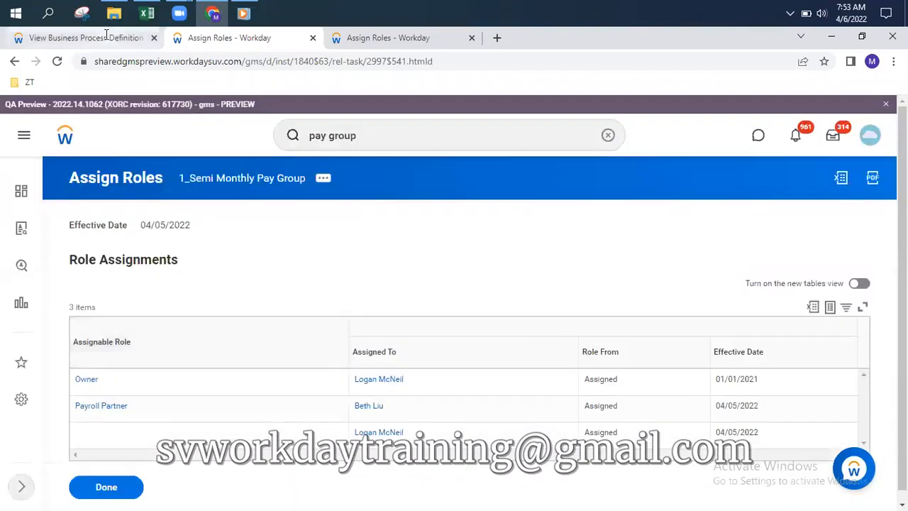
click(106, 37)
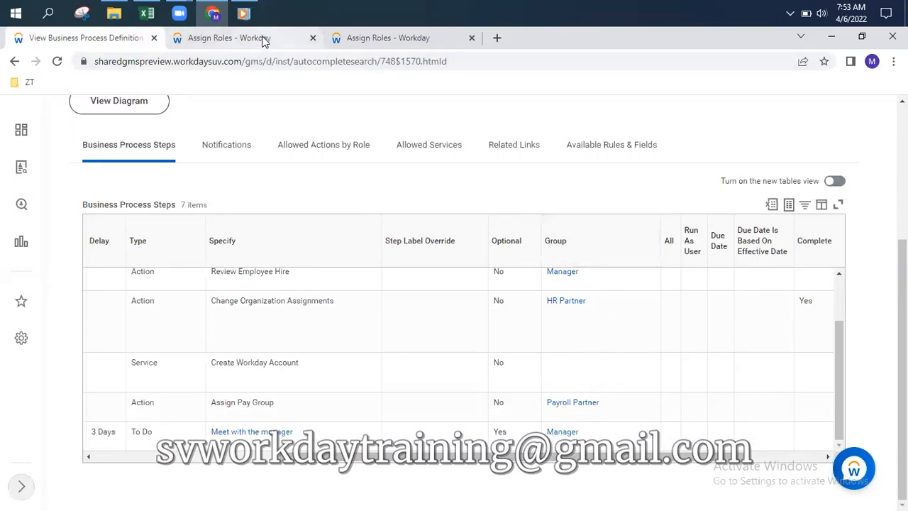
key(ctrl+Tab)
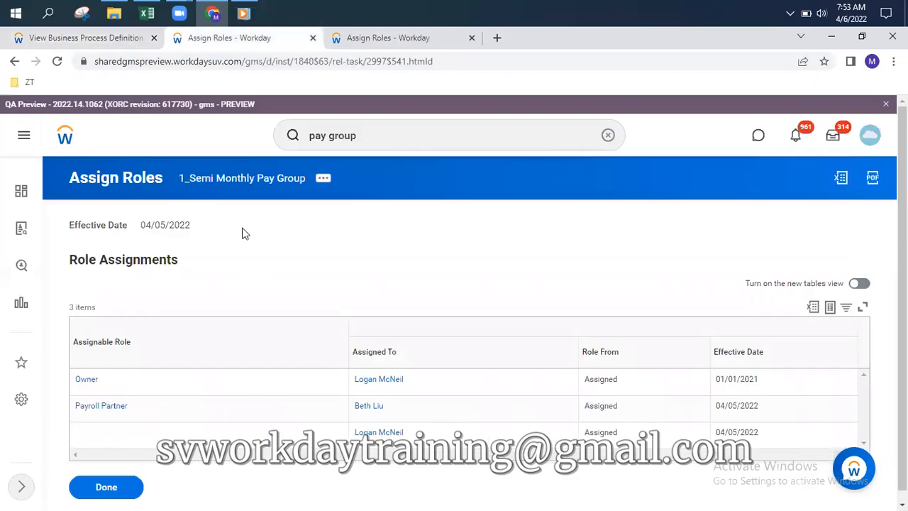
Go from the saved 29-item role assignment results to the Manthan Inc - 01 organization page
click(67, 137)
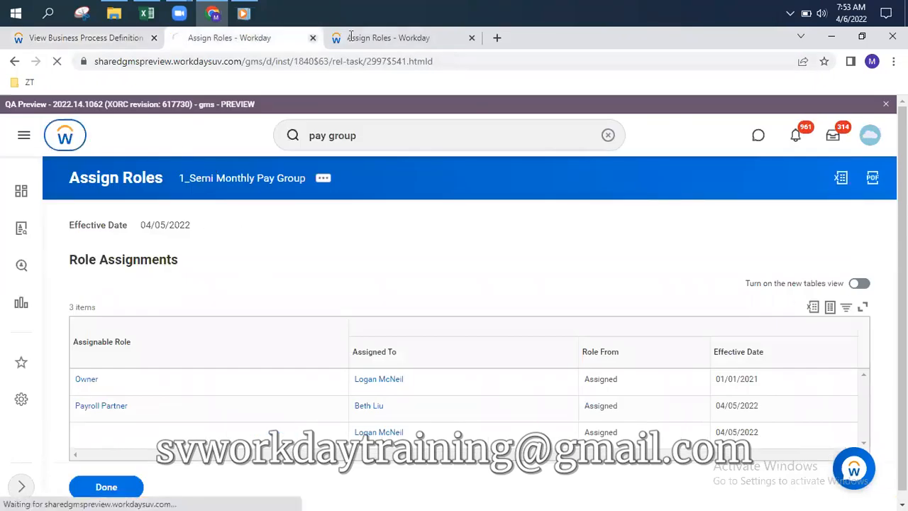
key(ctrl+Tab)
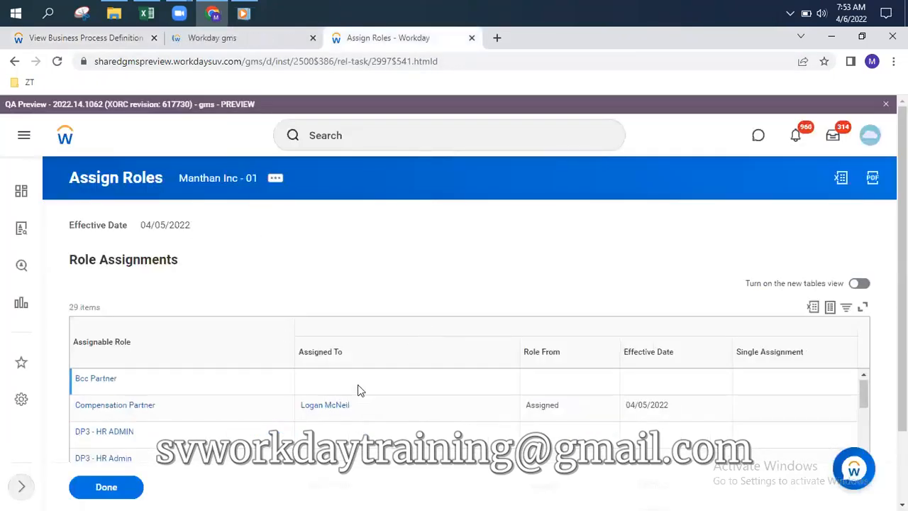
scroll(359, 390, down, 3)
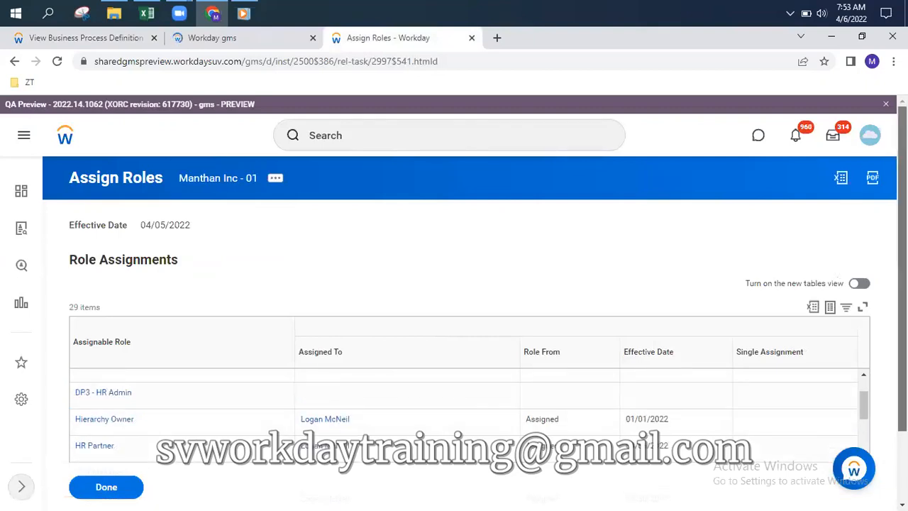
scroll(100, 385, down, 1)
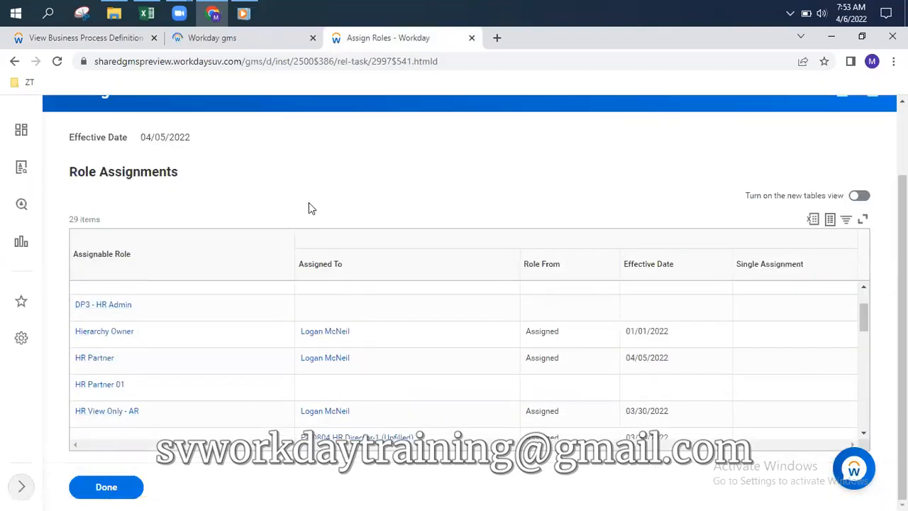
scroll(309, 202, up, 1)
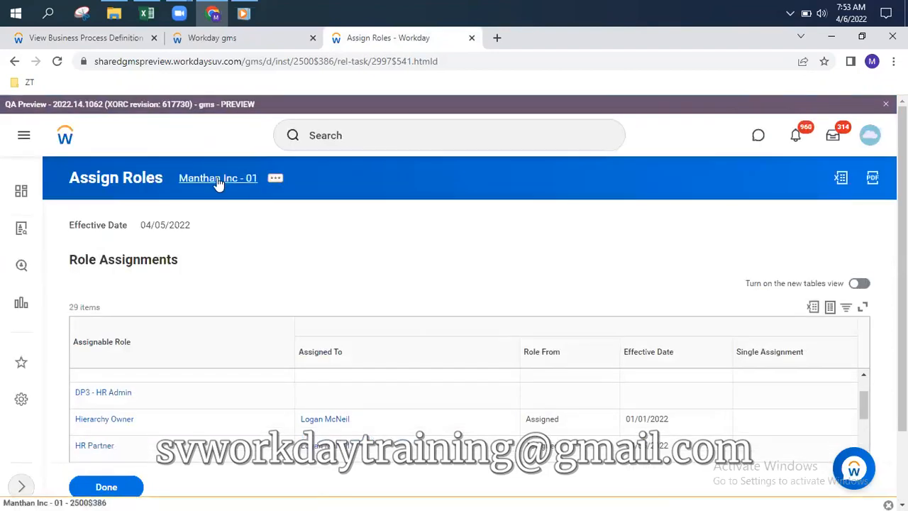
click(217, 181)
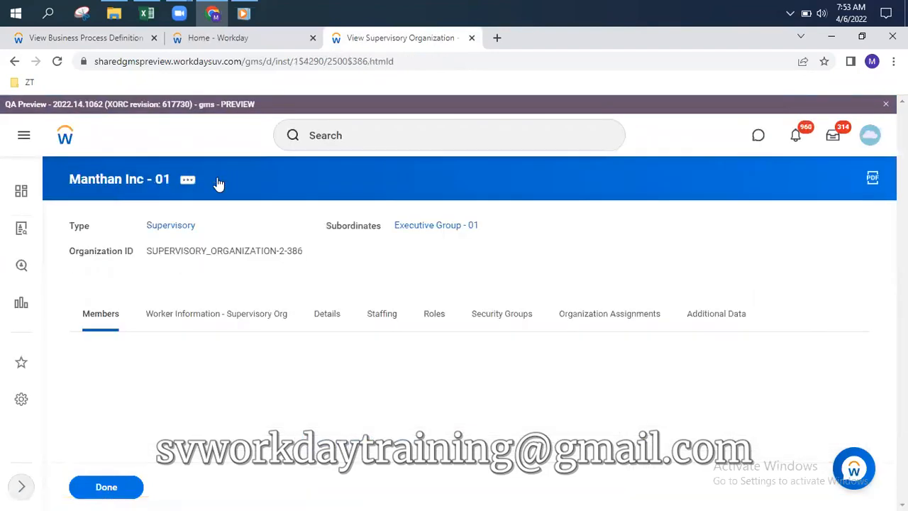
Review the Executive Group - 01 roles table, then go back to the 7-step hire process definition
click(435, 225)
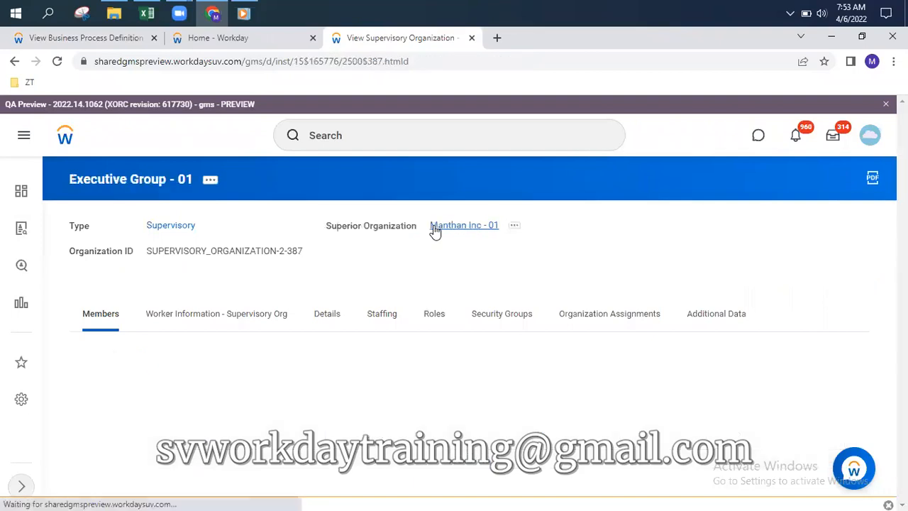
click(435, 317)
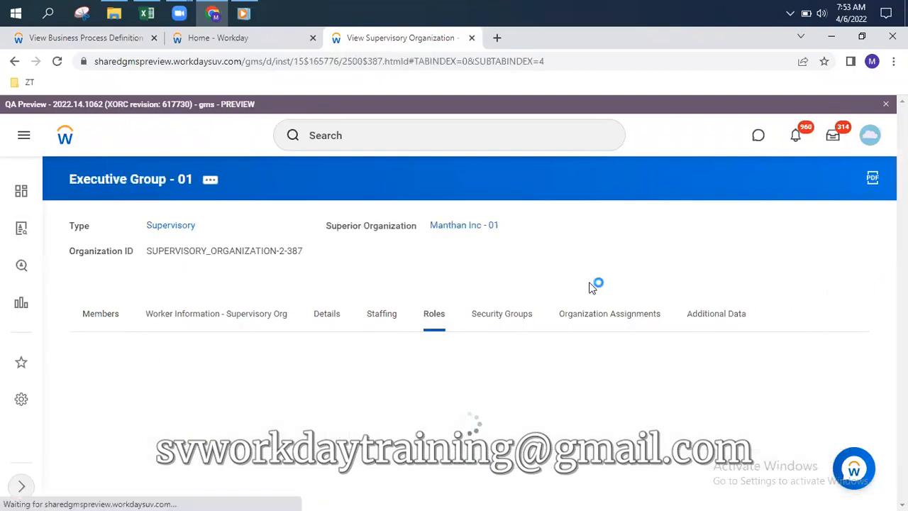
scroll(589, 296, down, 3)
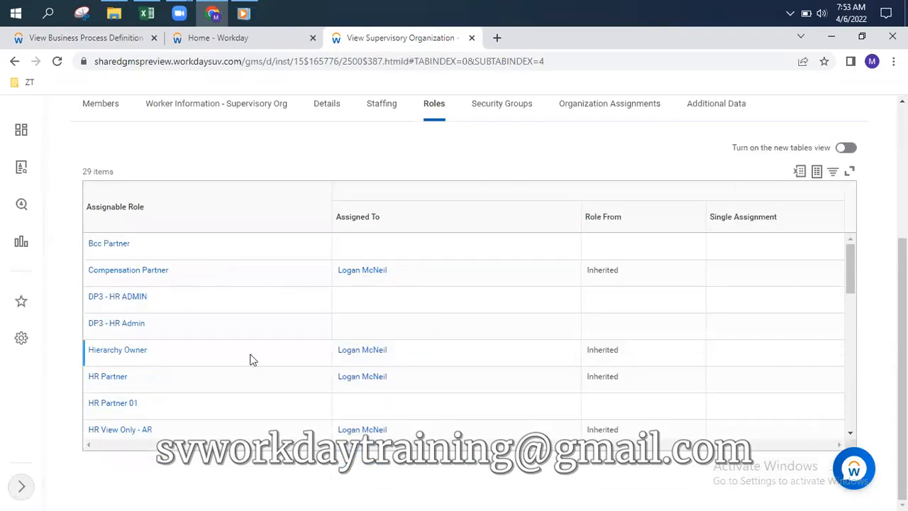
scroll(395, 381, down, 2)
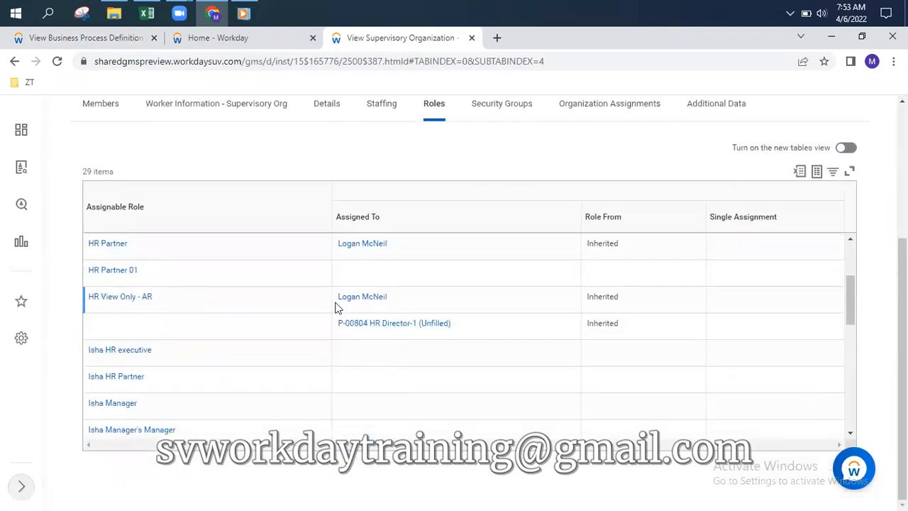
scroll(398, 310, down, 3)
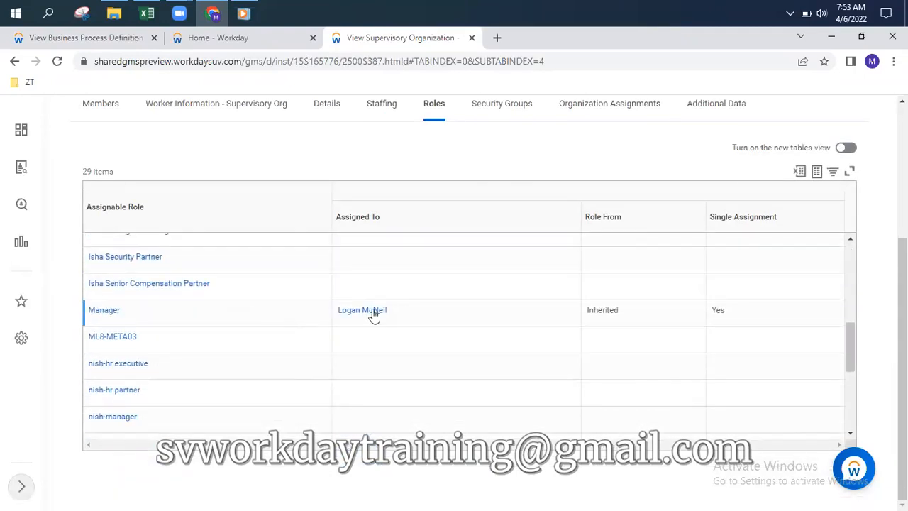
scroll(567, 319, up, 2)
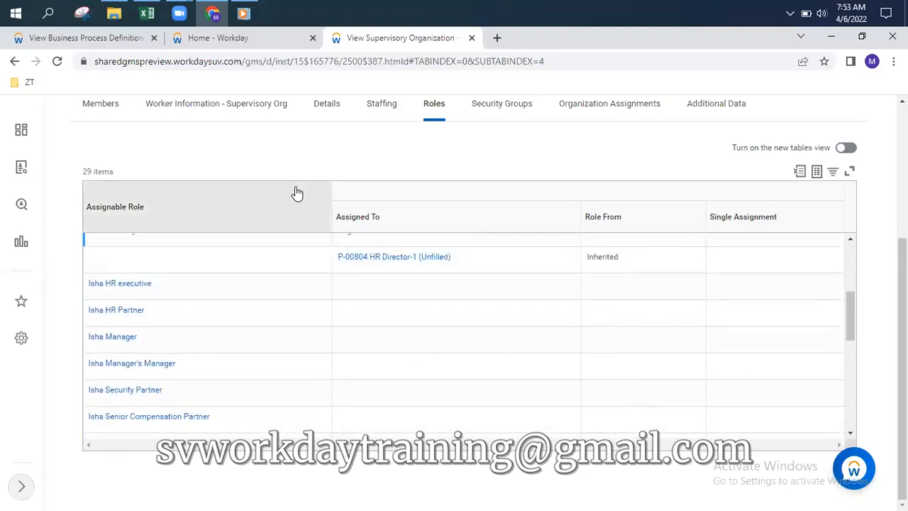
click(86, 36)
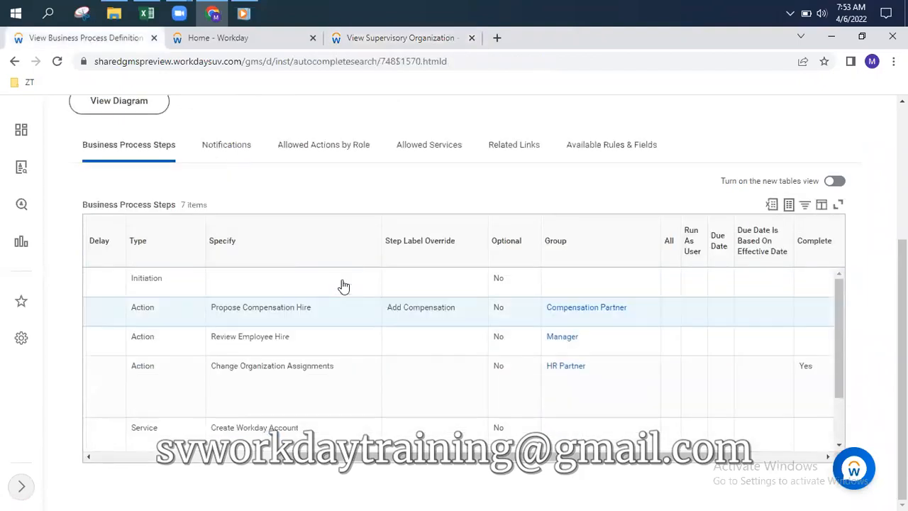
Expand the hire Business Process Steps table, then go back to the Executive Group - 01 roles list
click(838, 204)
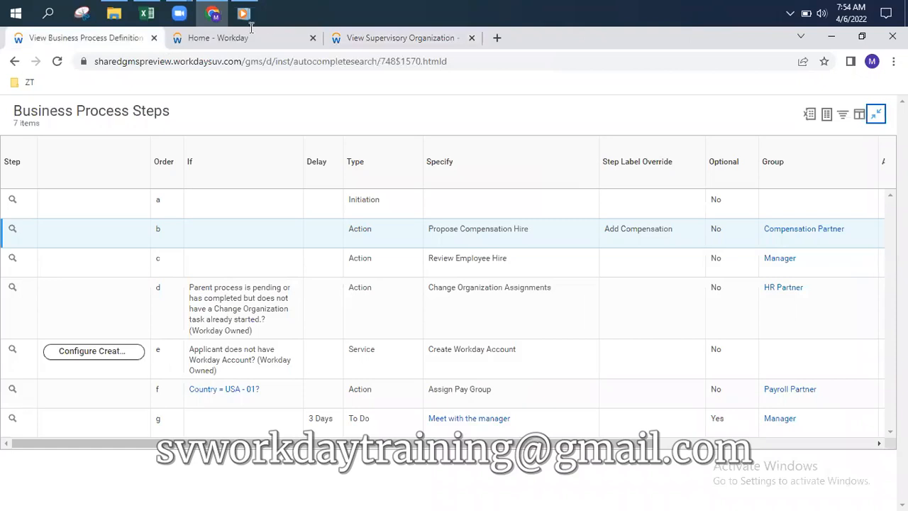
click(415, 39)
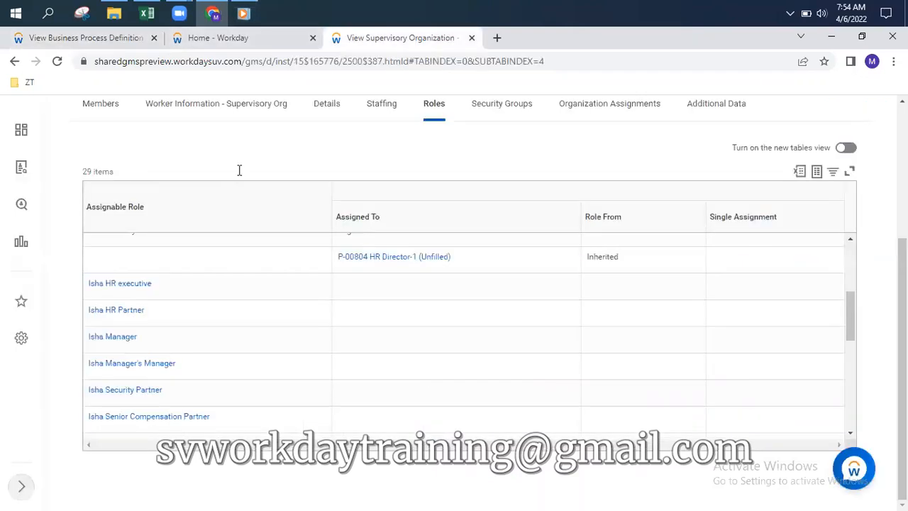
scroll(239, 171, up, 3)
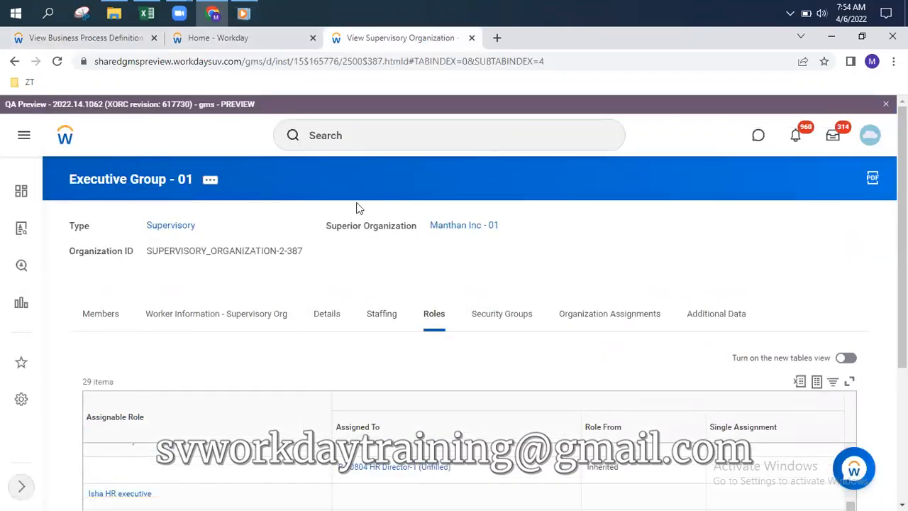
Show the Manthan Inc - 01 roles, including Compensation Partner, Hierarchy Owner and HR Partner assignments
click(459, 232)
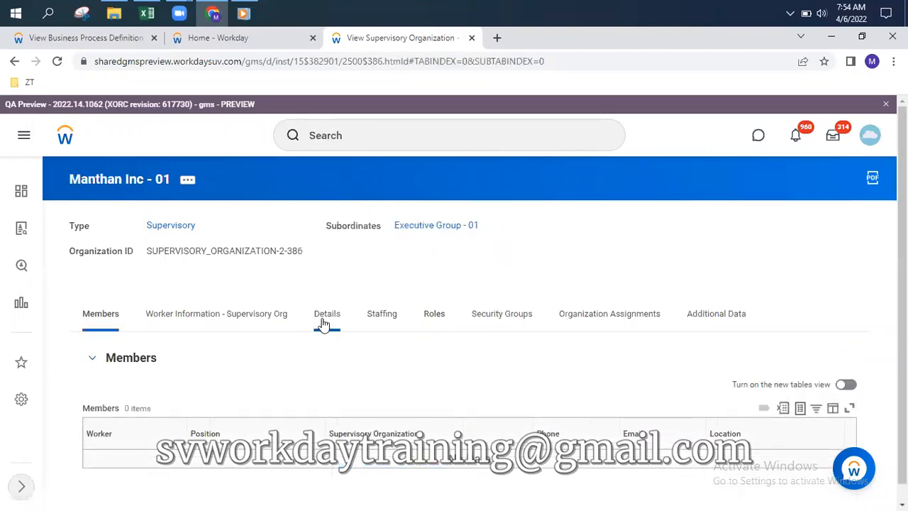
click(381, 317)
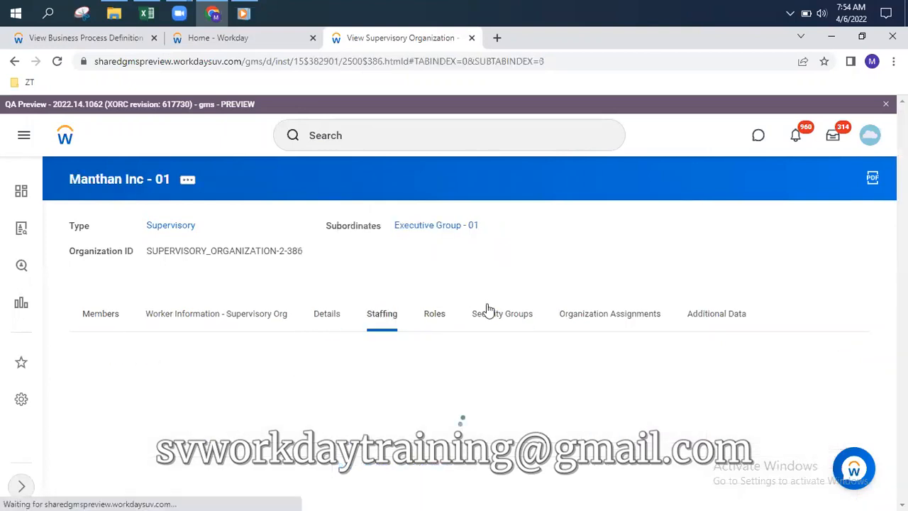
scroll(475, 290, down, 1)
scroll(476, 289, down, 2)
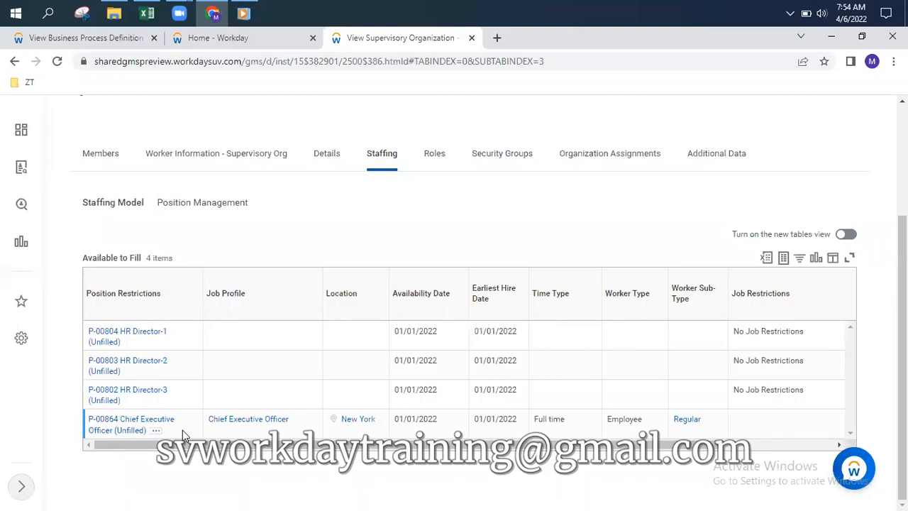
click(97, 41)
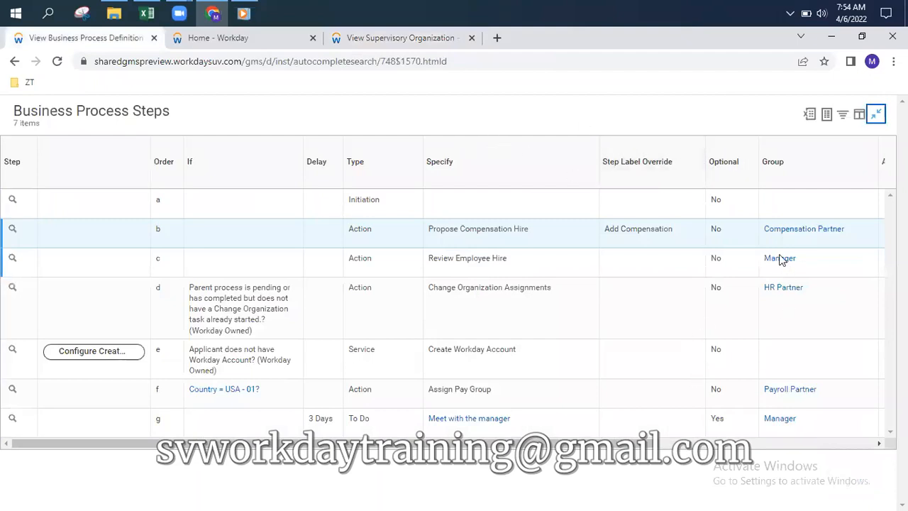
click(445, 42)
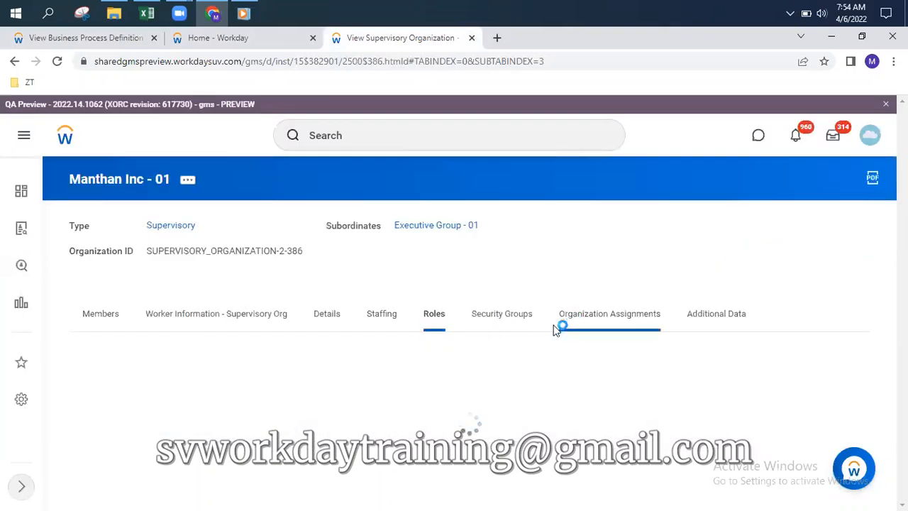
scroll(495, 381, down, 3)
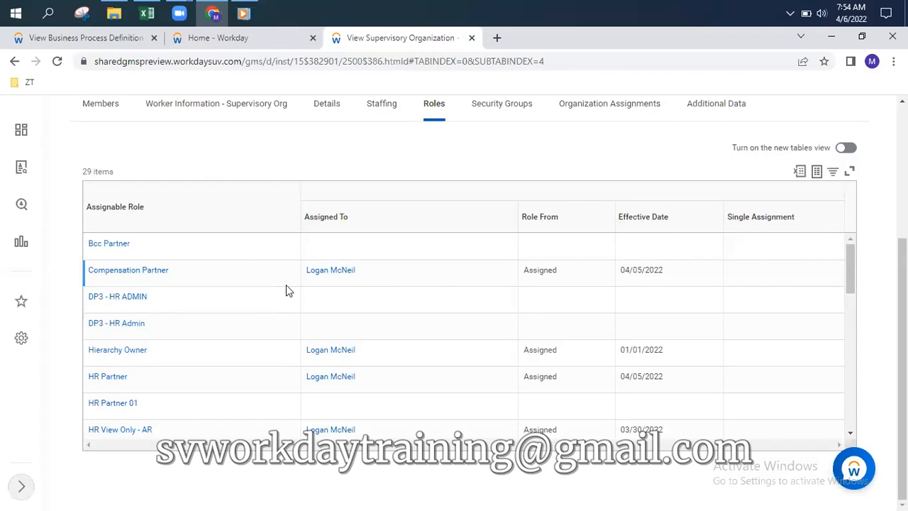
Compare against the hire process steps, then list Manthan Inc - 01's 4 positions available to fill
click(54, 39)
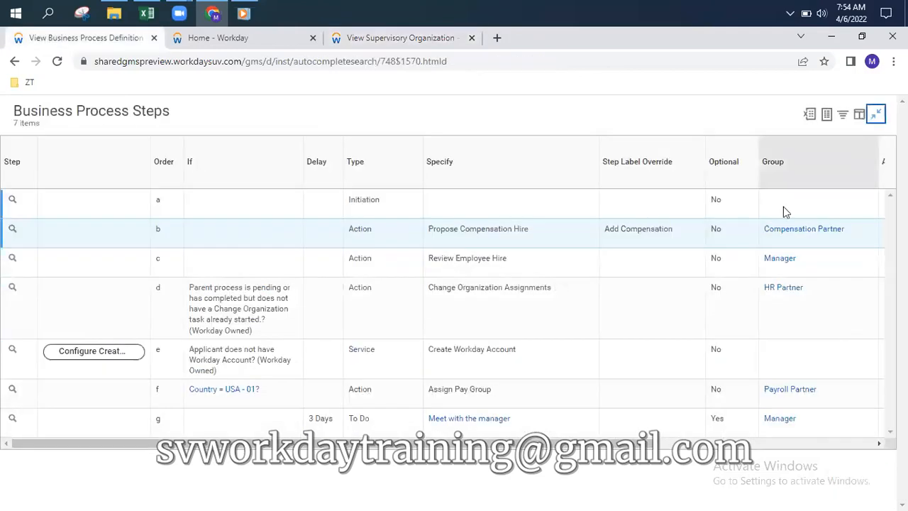
mouse_move(848, 239)
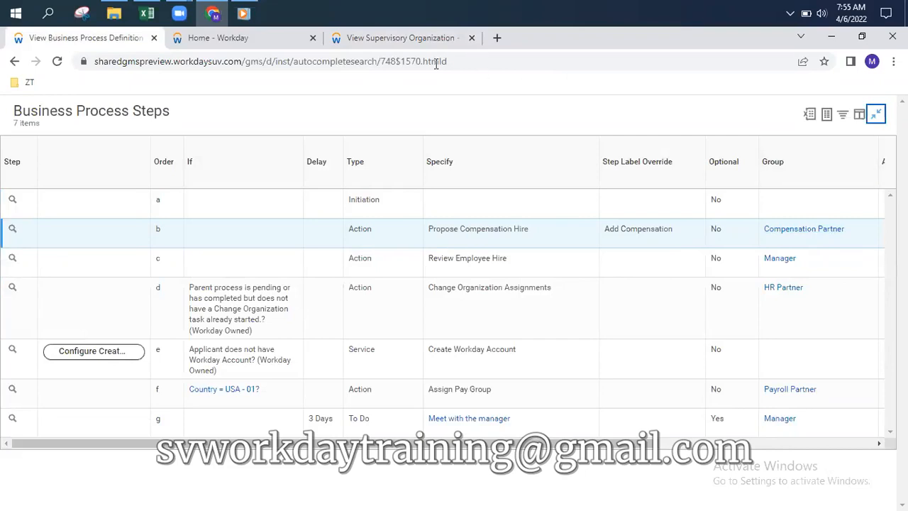
click(411, 37)
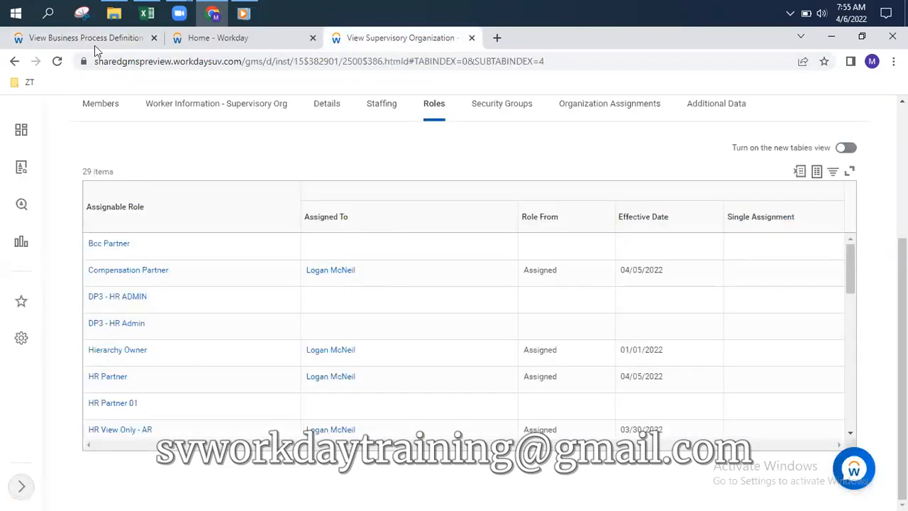
click(113, 40)
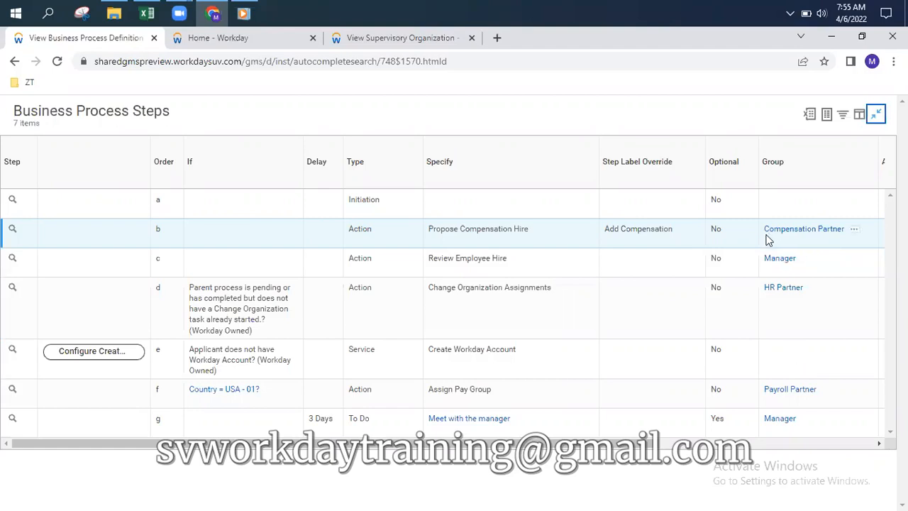
click(396, 44)
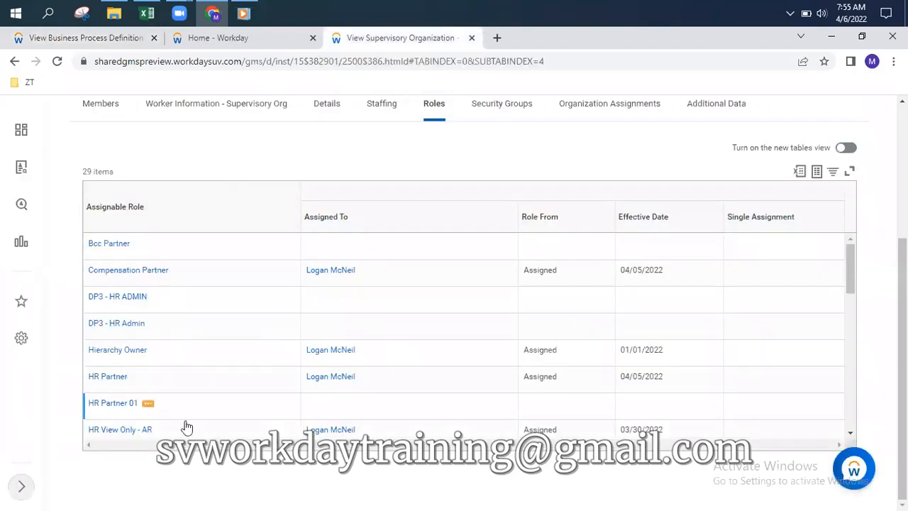
click(383, 107)
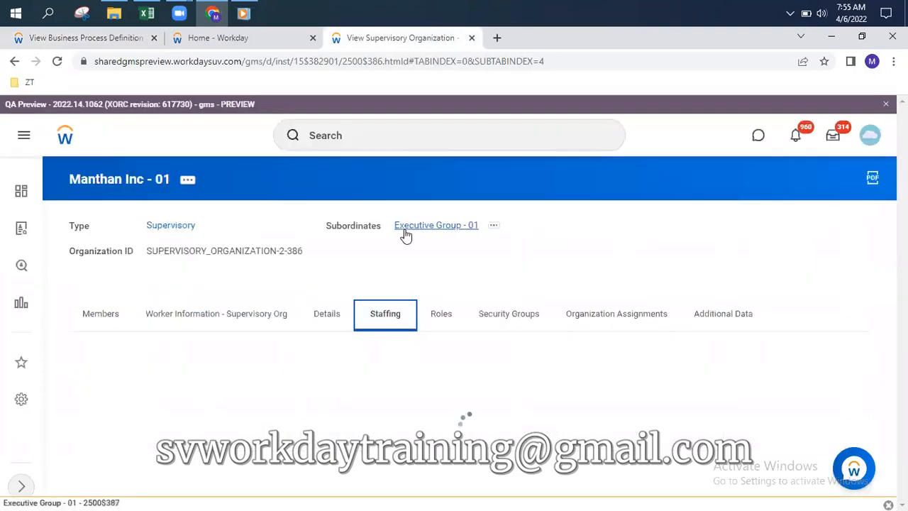
scroll(305, 417, down, 3)
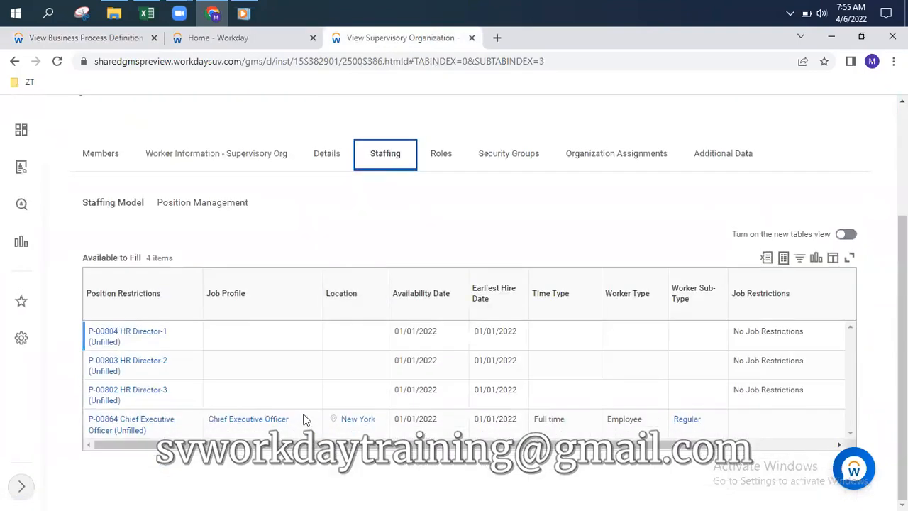
Hire into P-00864 Chief Executive Officer using the Create a New Pre-Hire option
click(157, 432)
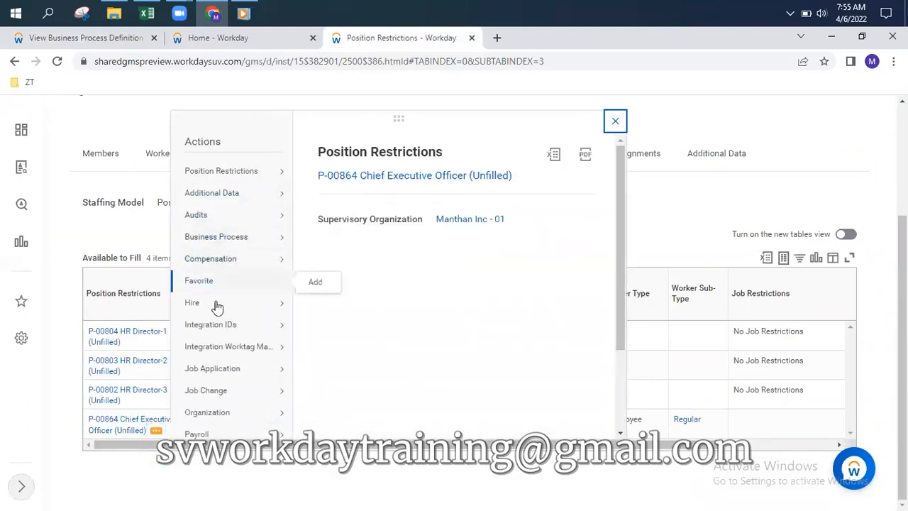
mouse_move(234, 311)
click(328, 305)
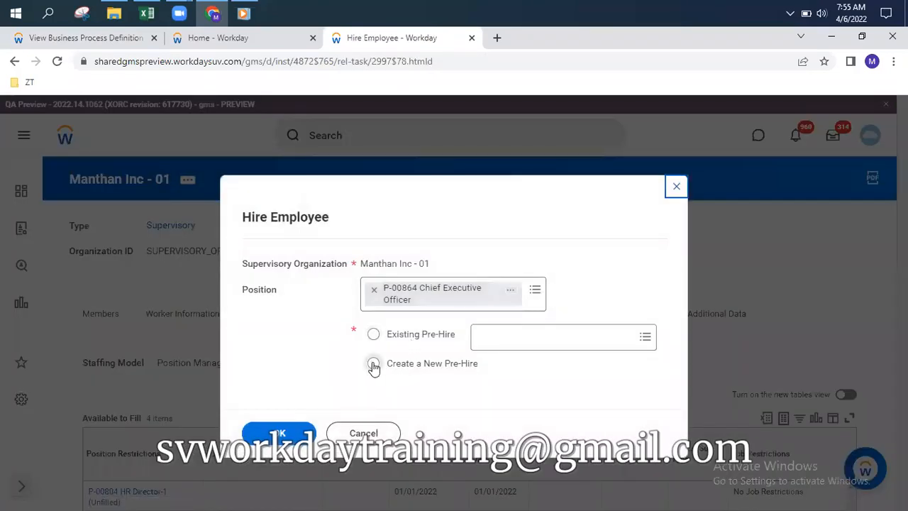
click(373, 364)
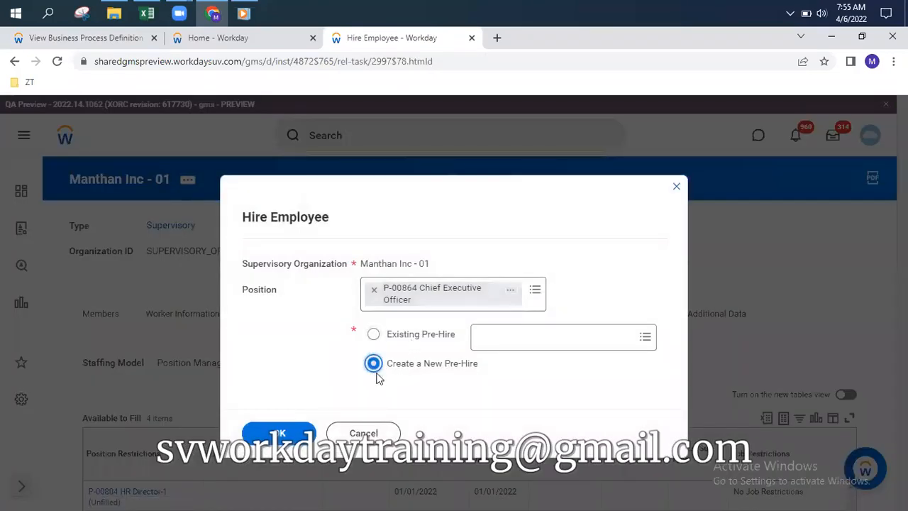
click(282, 436)
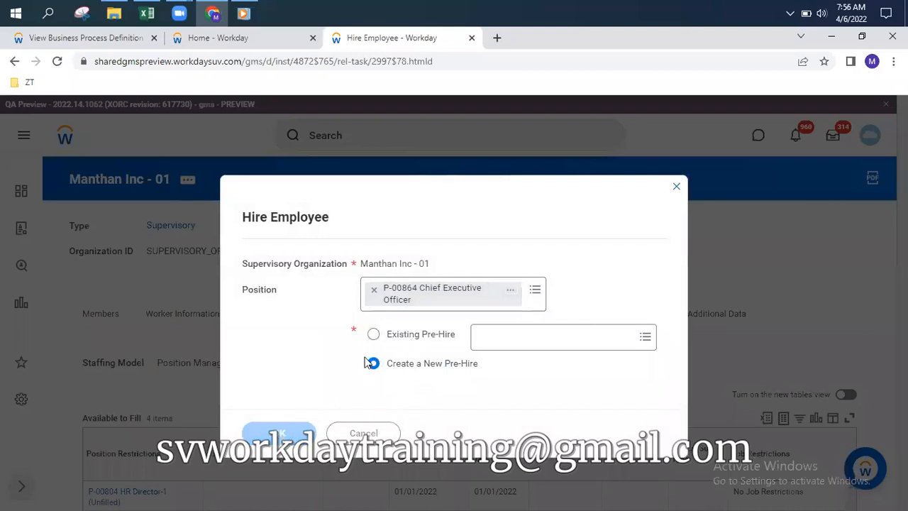
Enter the pre-hire's legal first and last name
scroll(318, 280, down, 3)
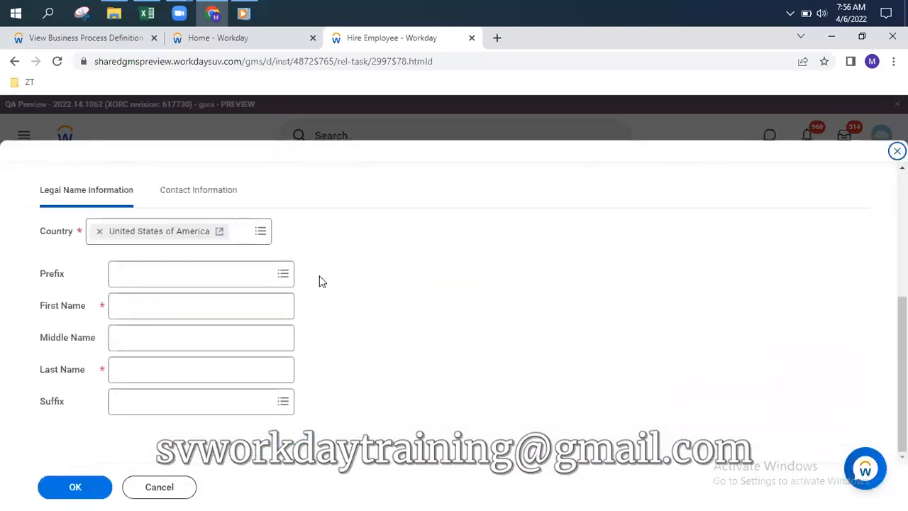
click(197, 312)
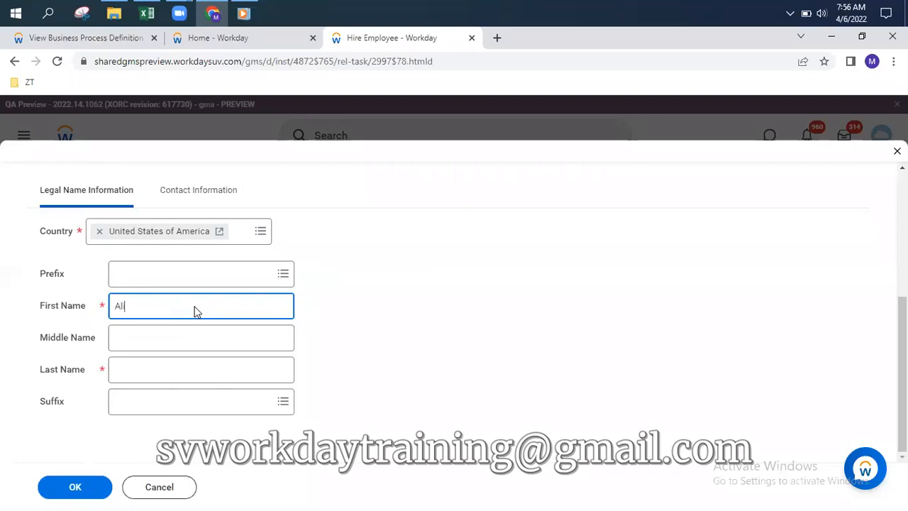
key(Tab)
key(Tab)
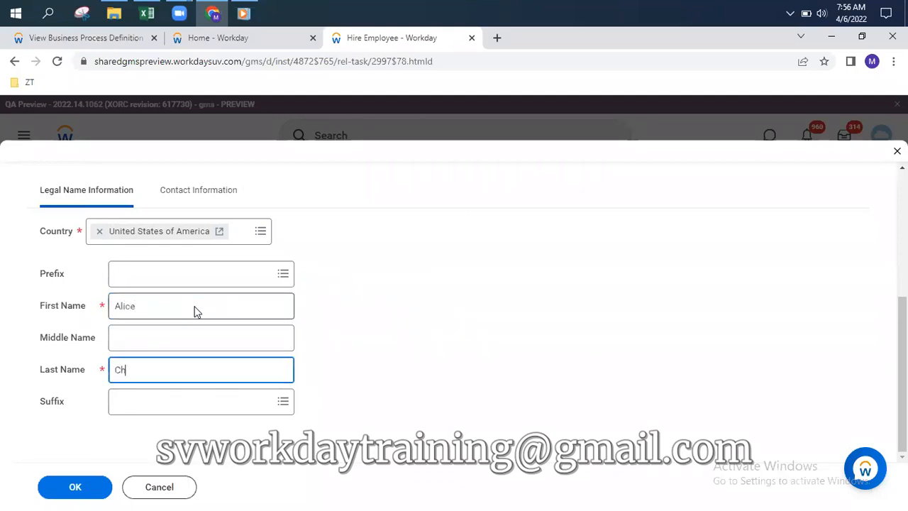
Add the pre-hire's e-mail address with type Home and confirm the pre-hire
click(217, 193)
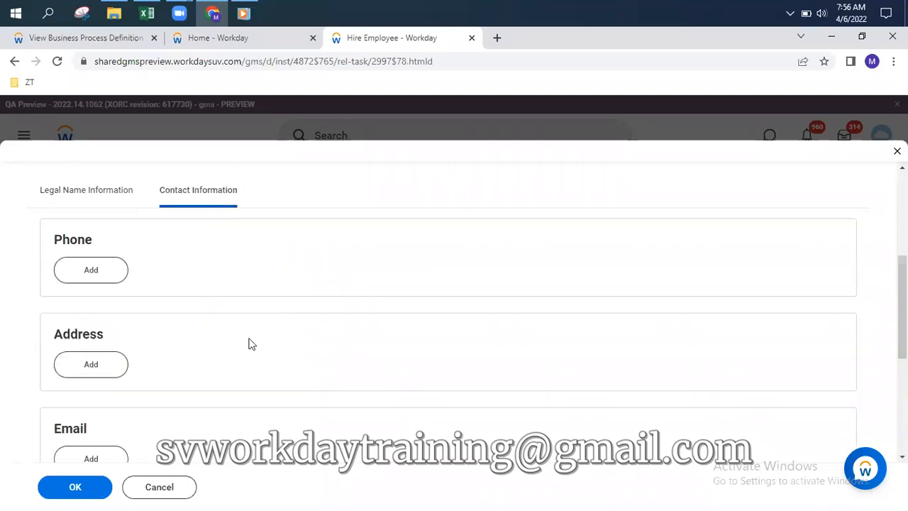
scroll(234, 340, down, 5)
click(100, 193)
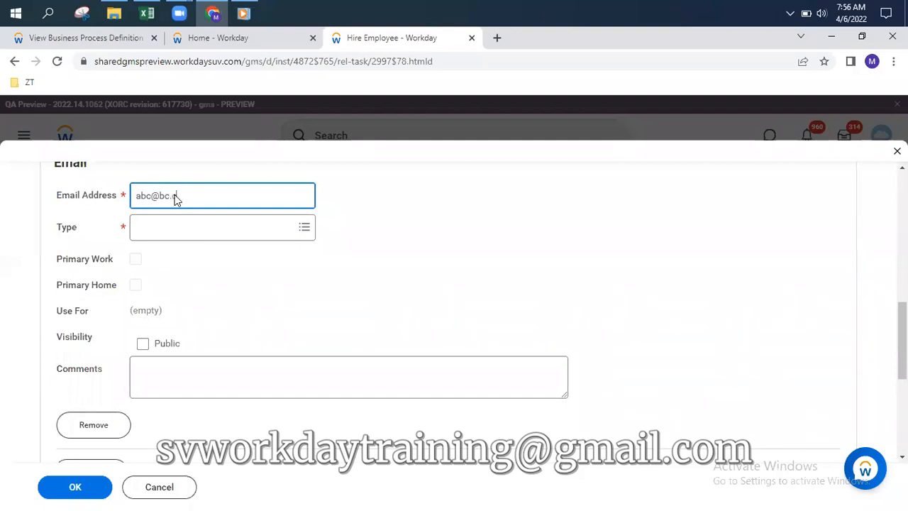
key(Tab)
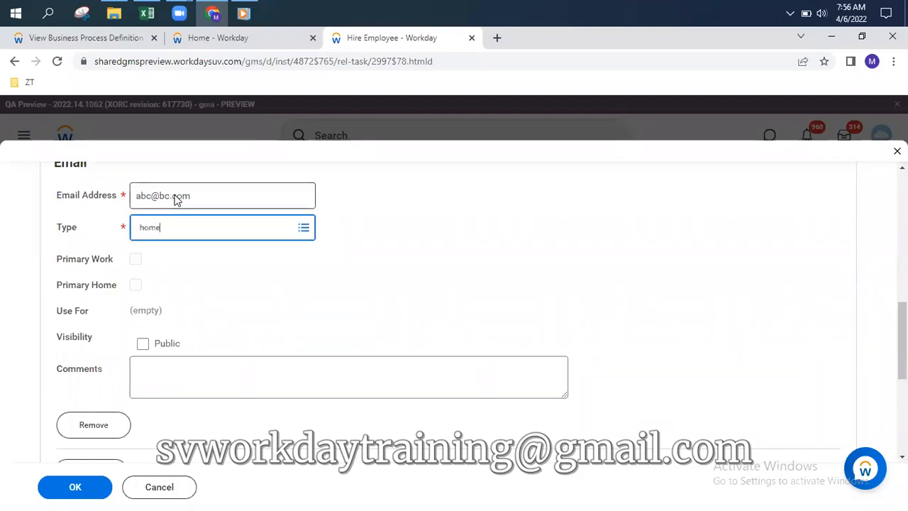
key(Return)
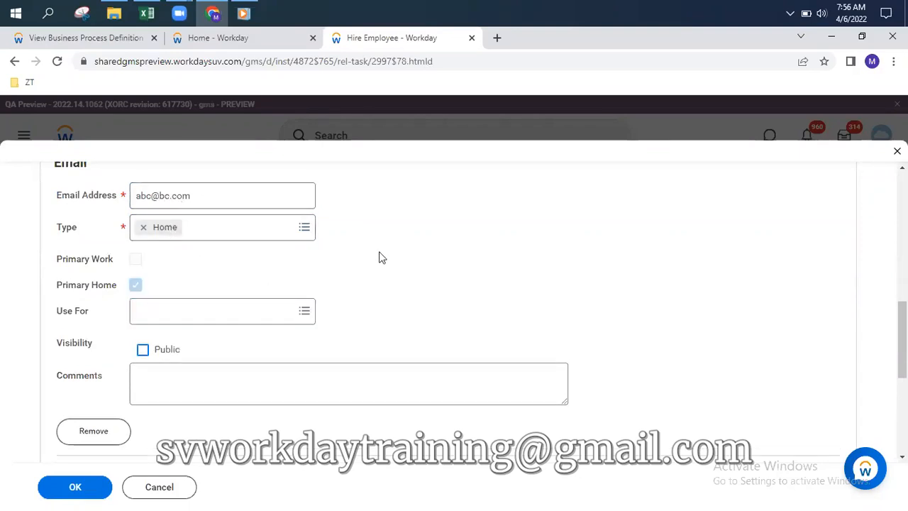
click(74, 487)
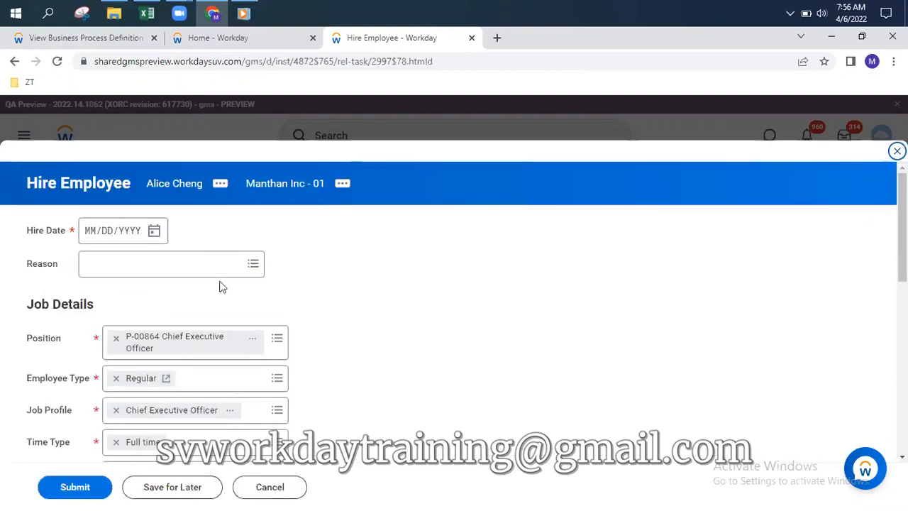
Pick April 6, 2022 as the hire date for P-00864 and submit the hire
click(155, 232)
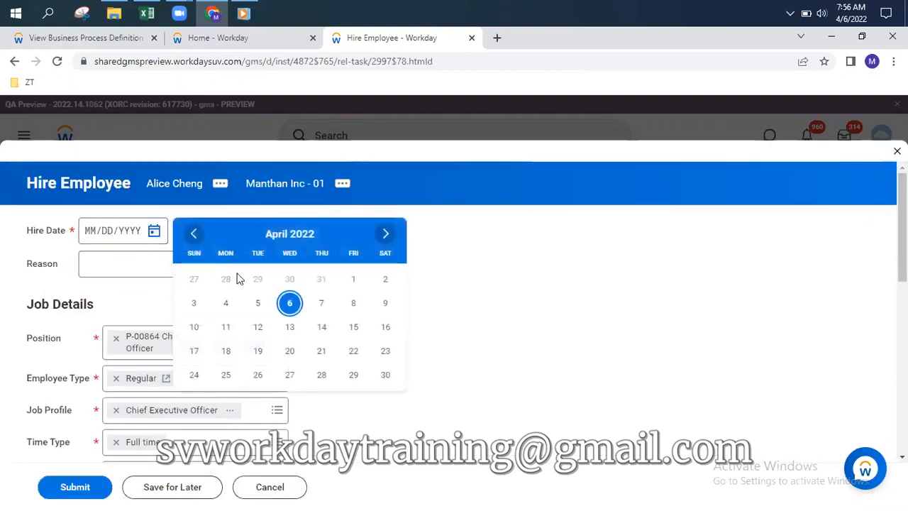
click(289, 304)
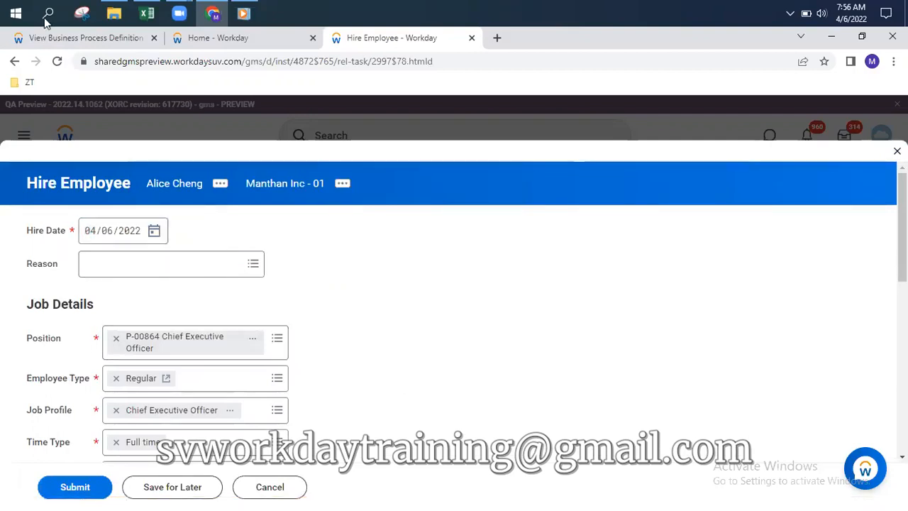
click(64, 39)
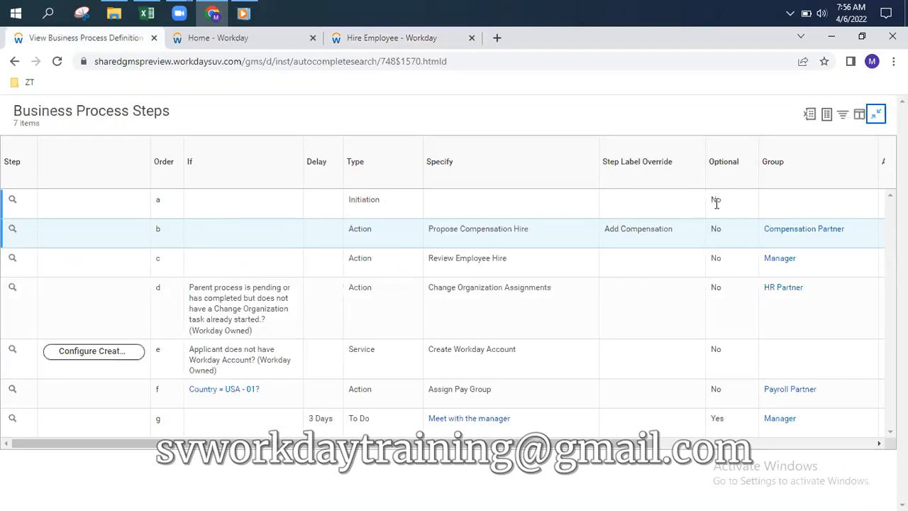
click(376, 39)
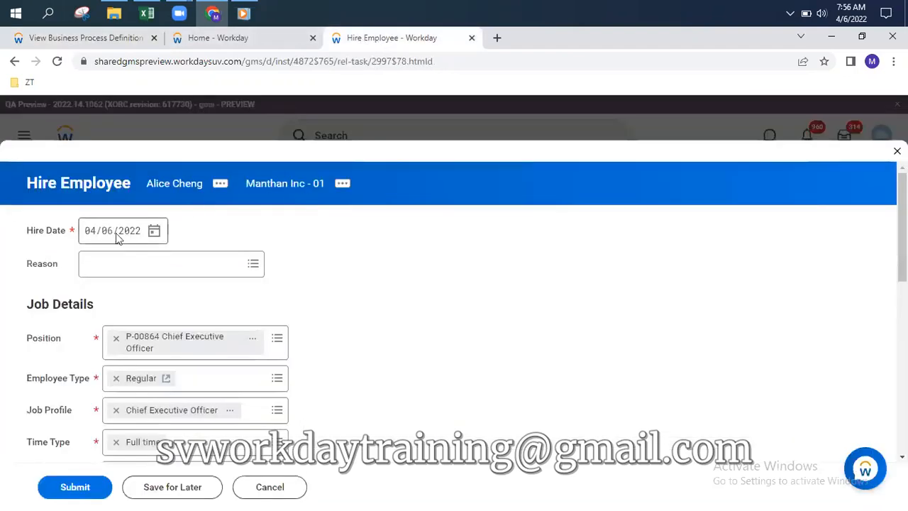
scroll(409, 259, down, 2)
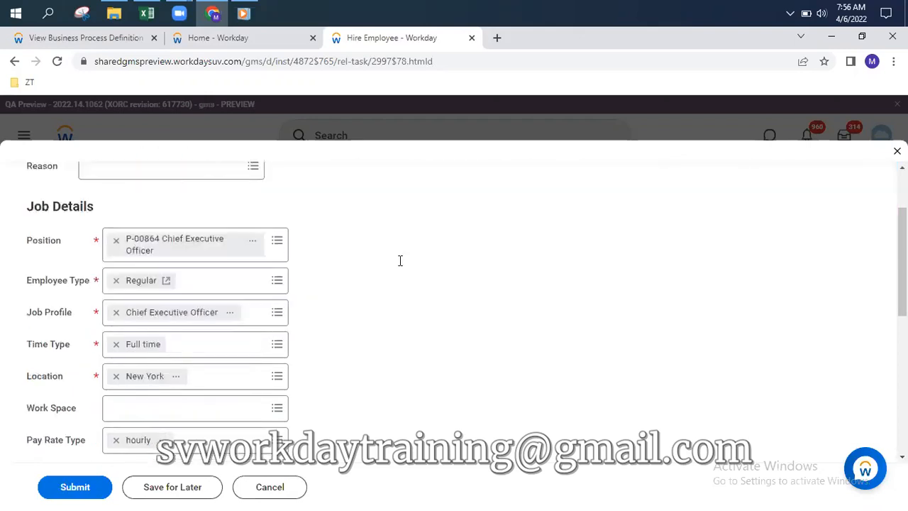
click(73, 488)
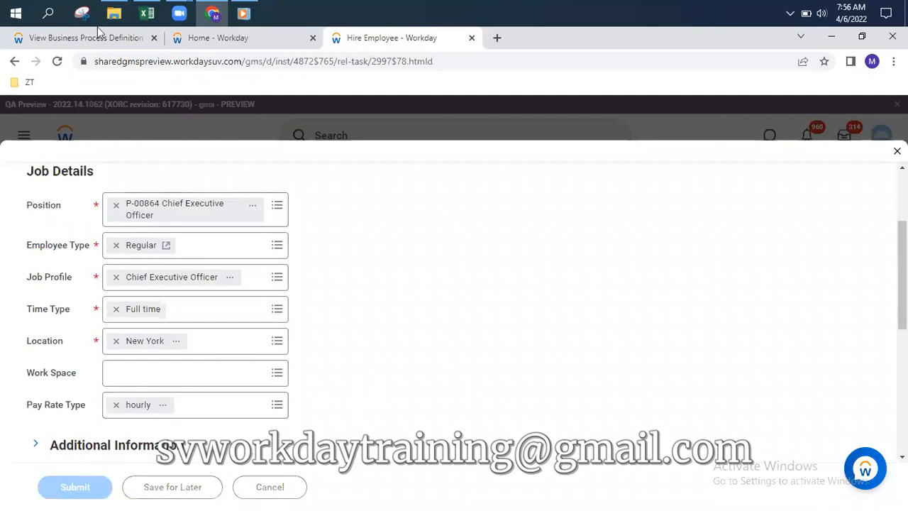
Confirm Add Compensation is the hire's next step against the process definition, then close the submission confirmation
click(125, 39)
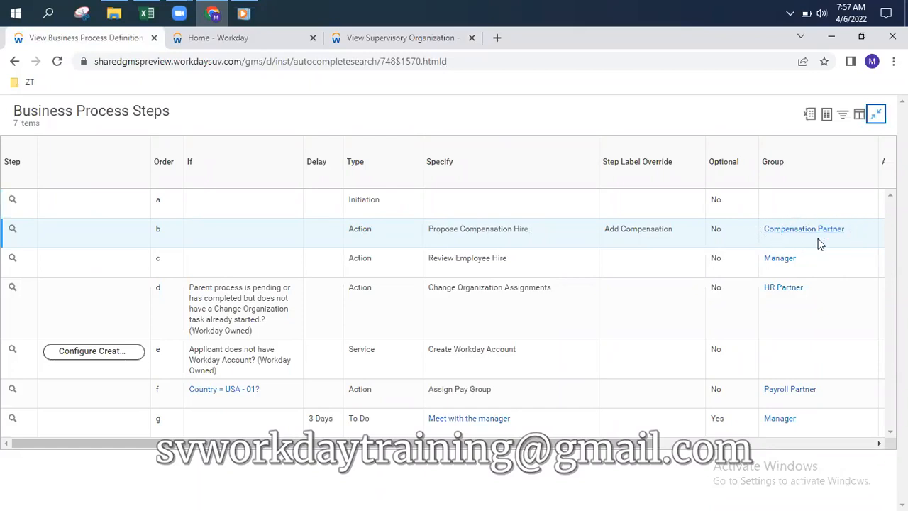
click(390, 40)
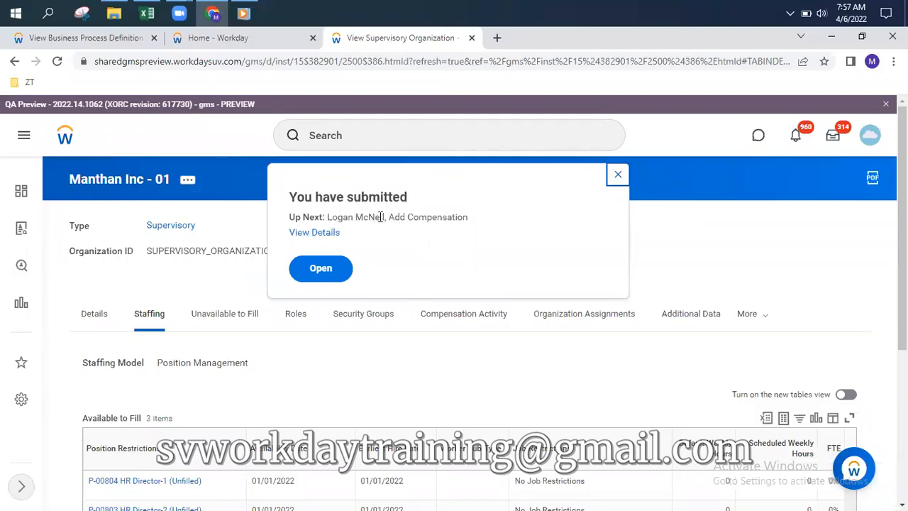
click(102, 40)
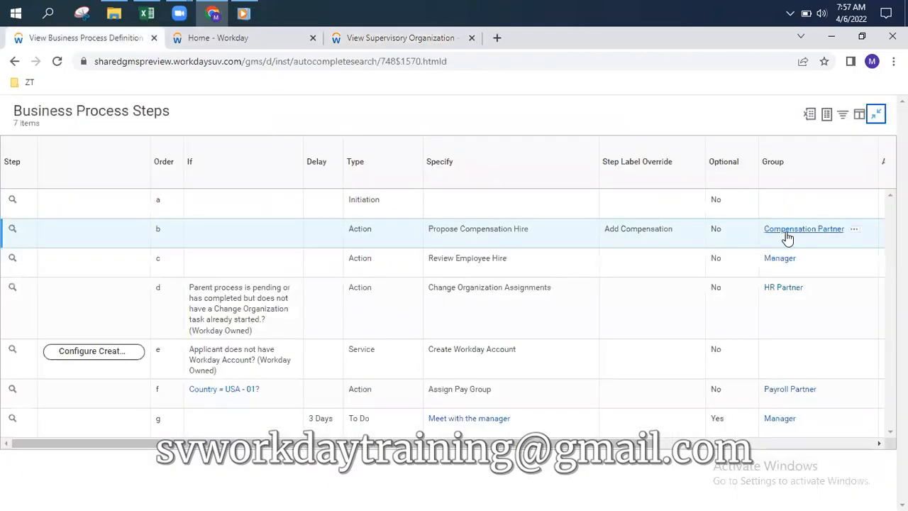
drag(603, 234, 670, 234)
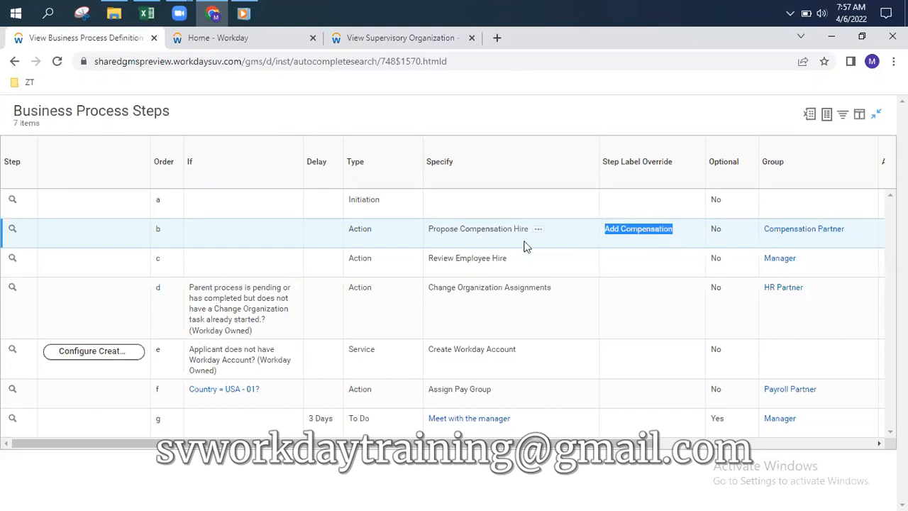
click(368, 40)
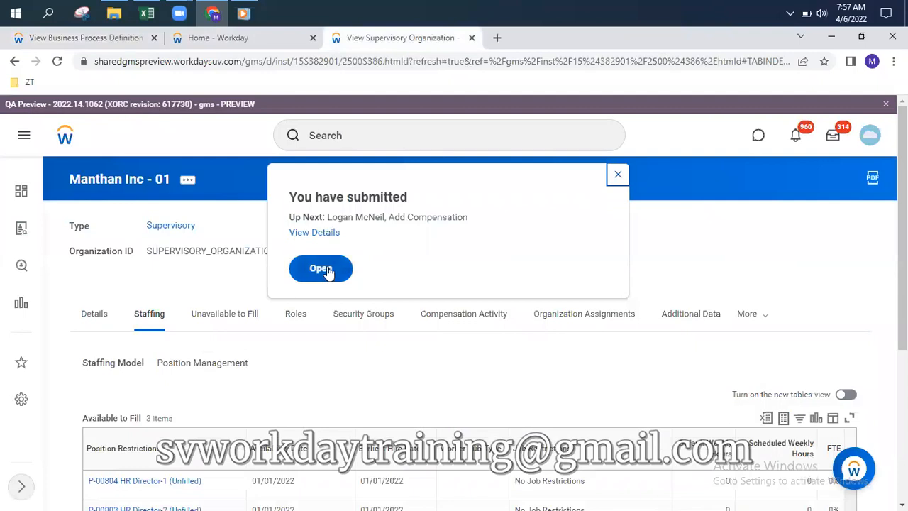
click(768, 144)
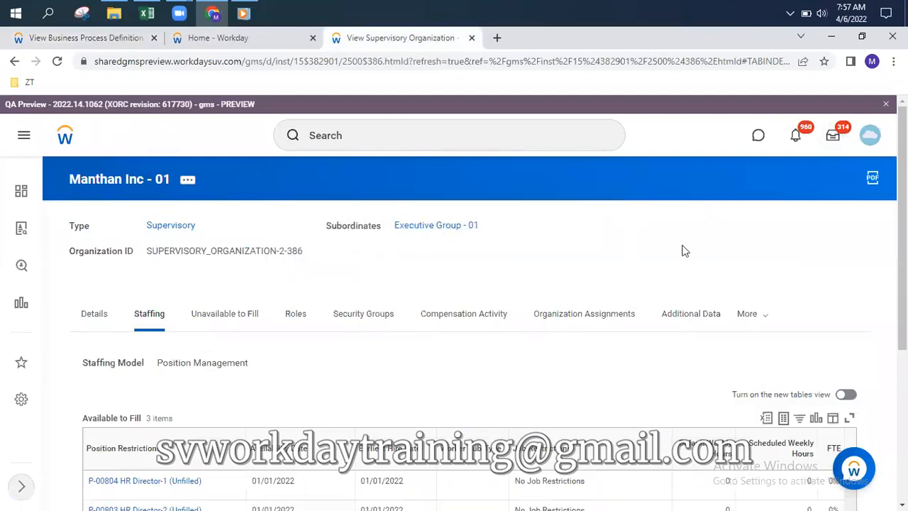
View the Add Compensation task's event details, showing the P-00864 Chief Executive Officer hire In Progress
click(834, 142)
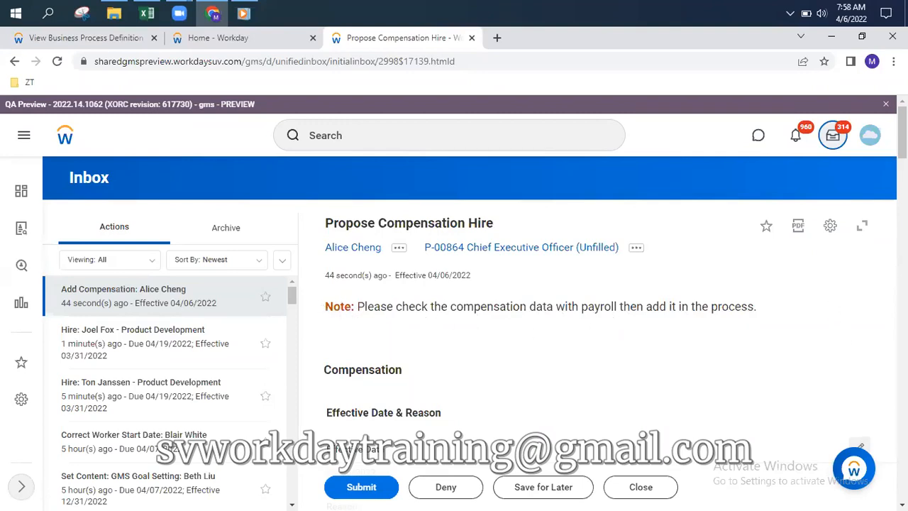
click(831, 231)
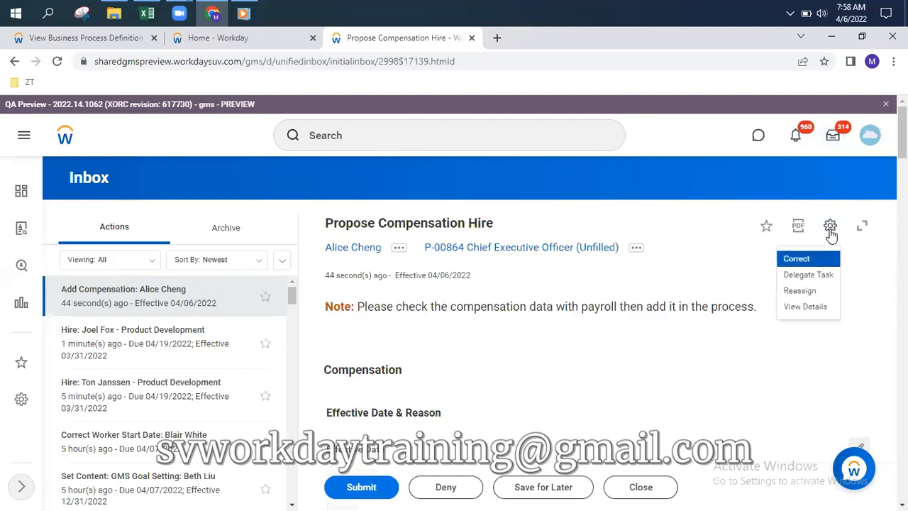
click(812, 311)
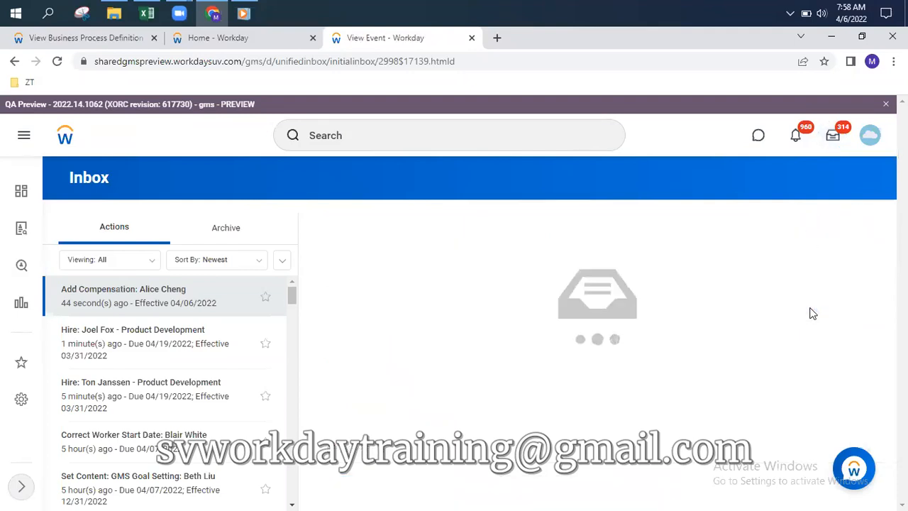
scroll(794, 280, down, 3)
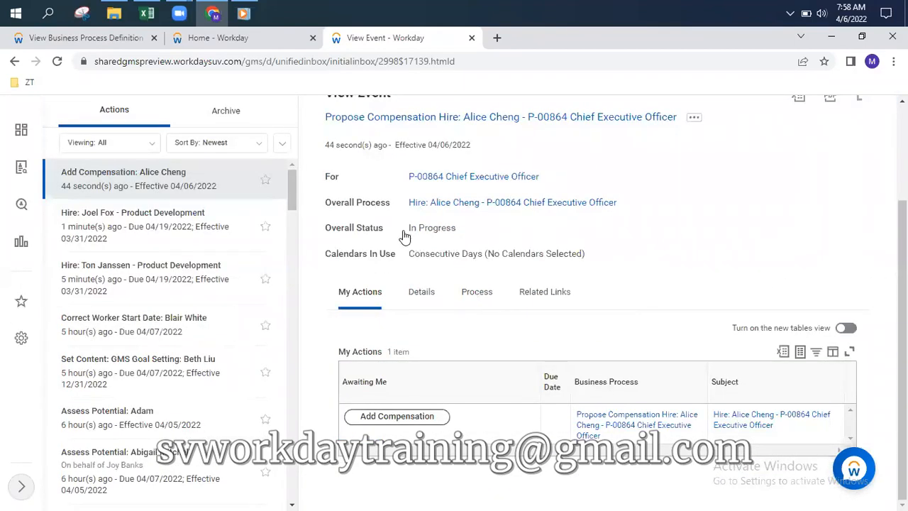
drag(408, 228, 468, 227)
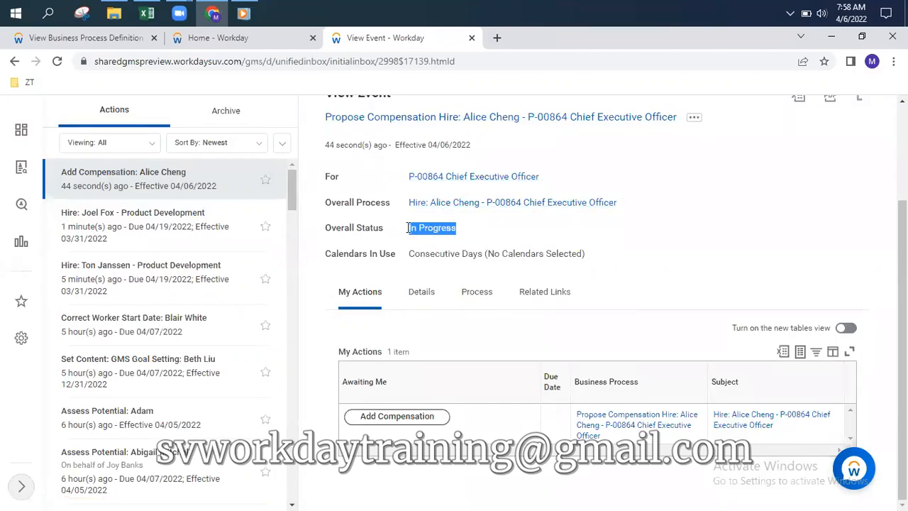
Search 'manthan' and open the Manthan Inc - 01 organization's Members section
click(234, 37)
click(377, 147)
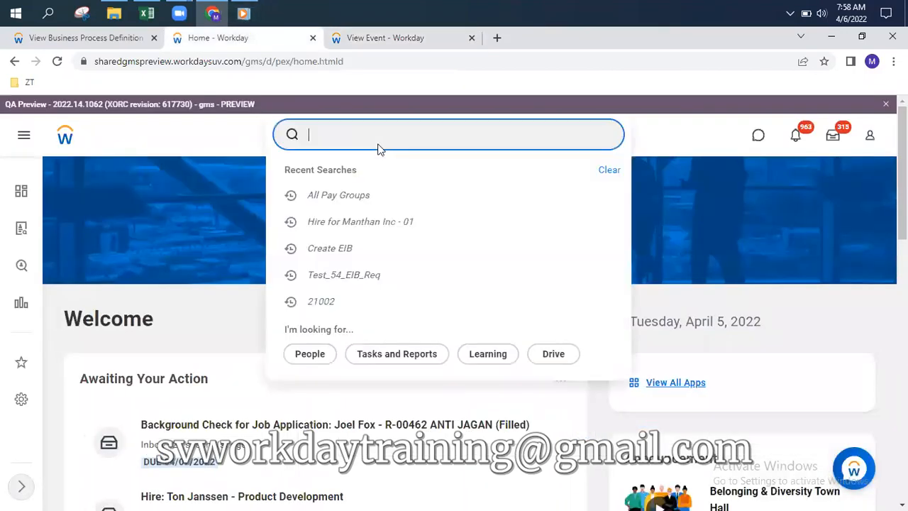
text(manthan)
click(524, 231)
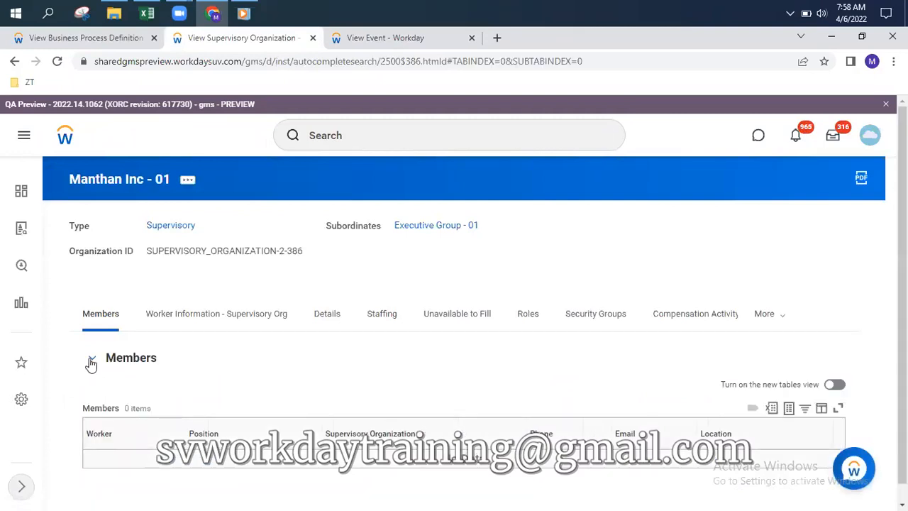
click(91, 359)
click(91, 358)
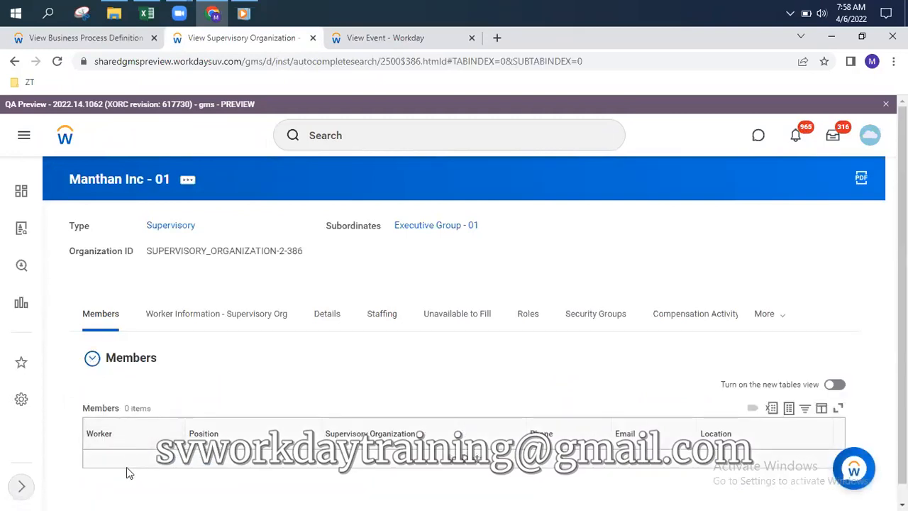
Check the organization's In Progress Staffing Actions, then show its members again
click(383, 315)
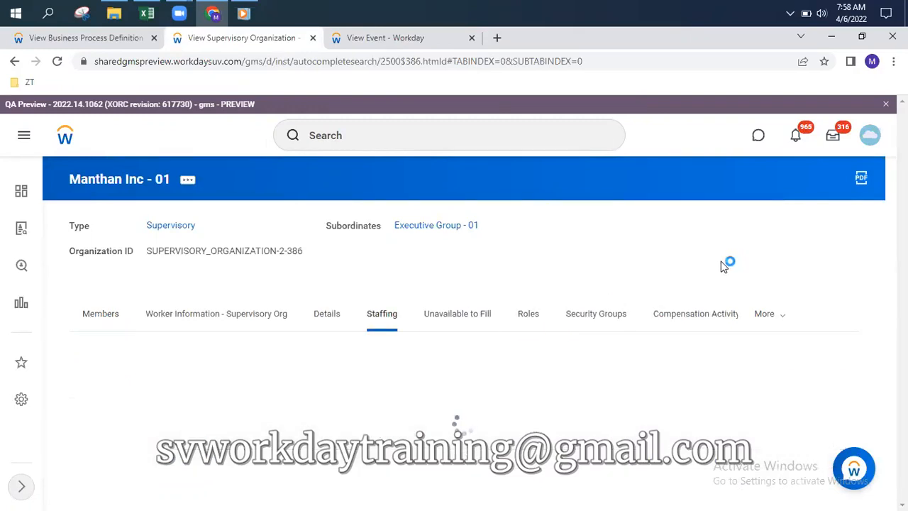
scroll(702, 290, down, 3)
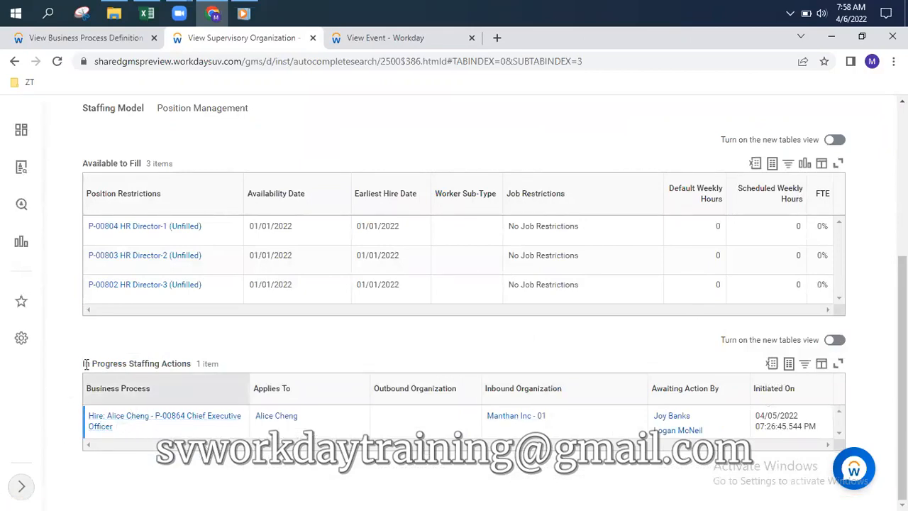
drag(82, 364, 192, 369)
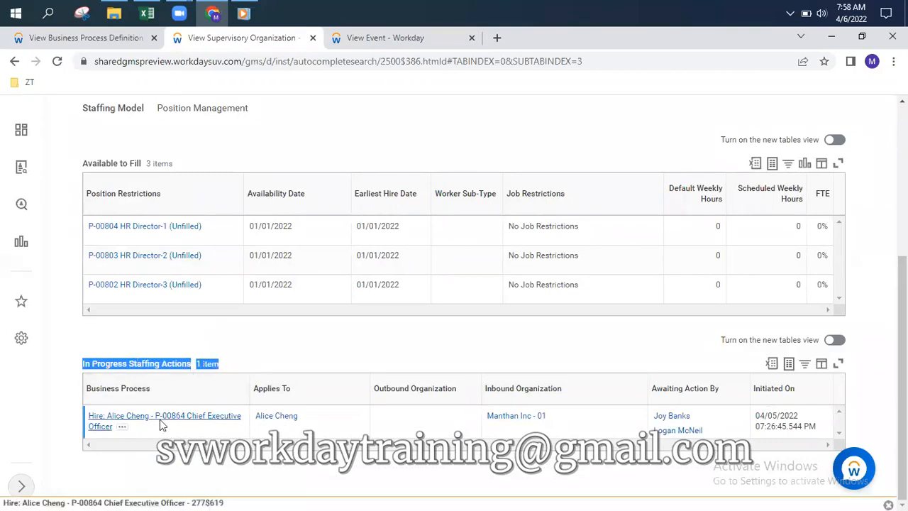
scroll(233, 395, up, 4)
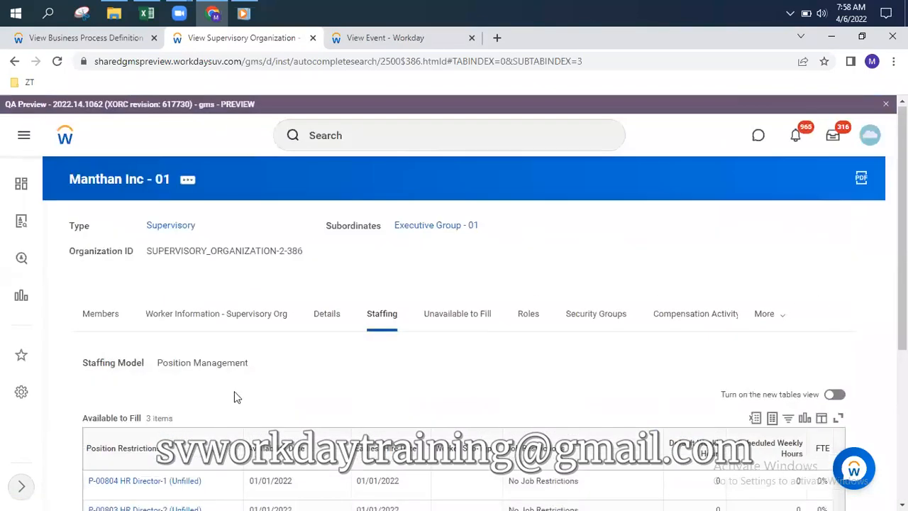
scroll(178, 401, down, 4)
scroll(190, 355, up, 5)
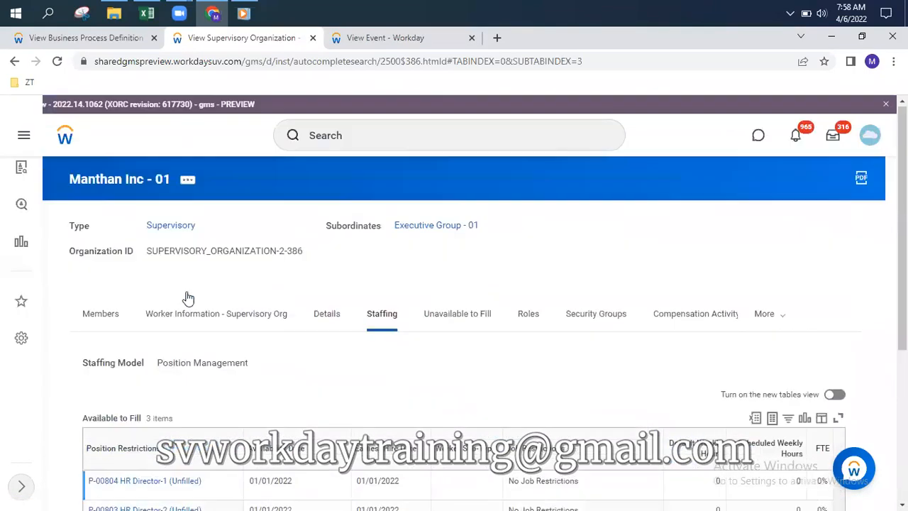
click(95, 323)
click(405, 44)
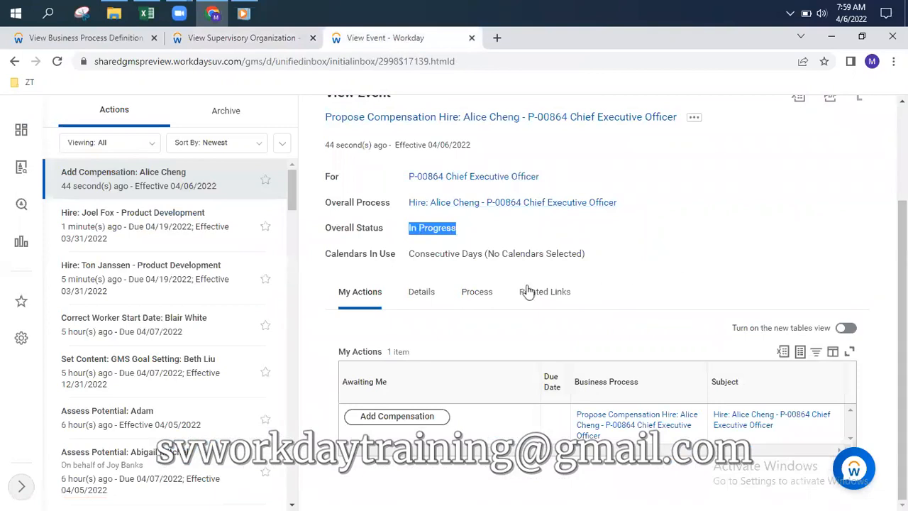
Compare the event's process history with the 7 definition steps, where Add Compensation goes to Compensation Partner
click(476, 296)
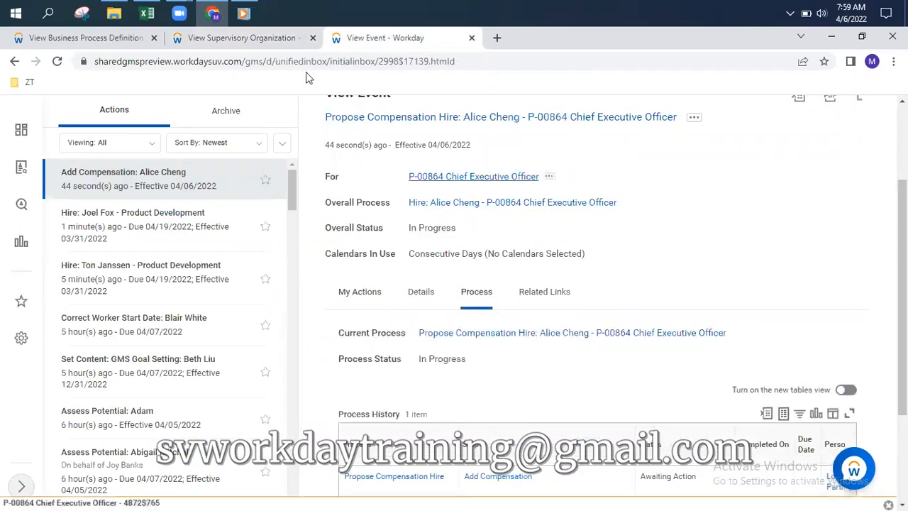
click(92, 37)
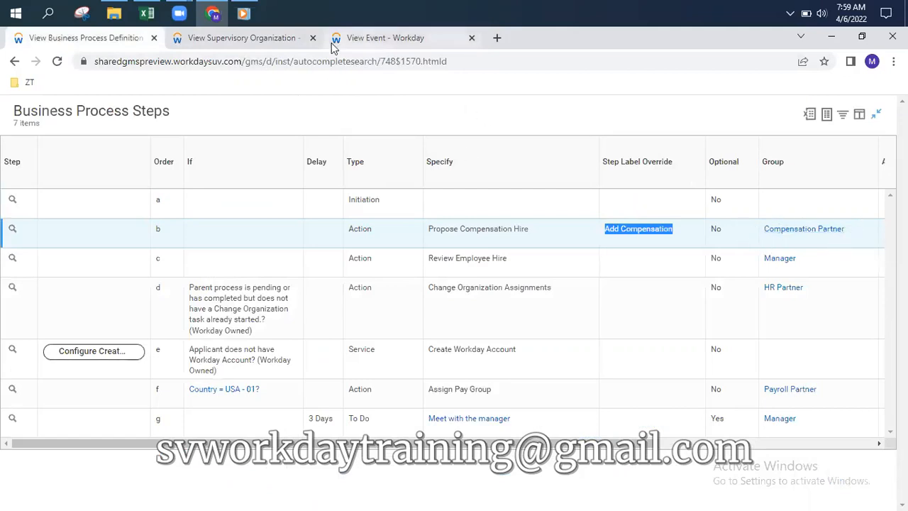
click(399, 43)
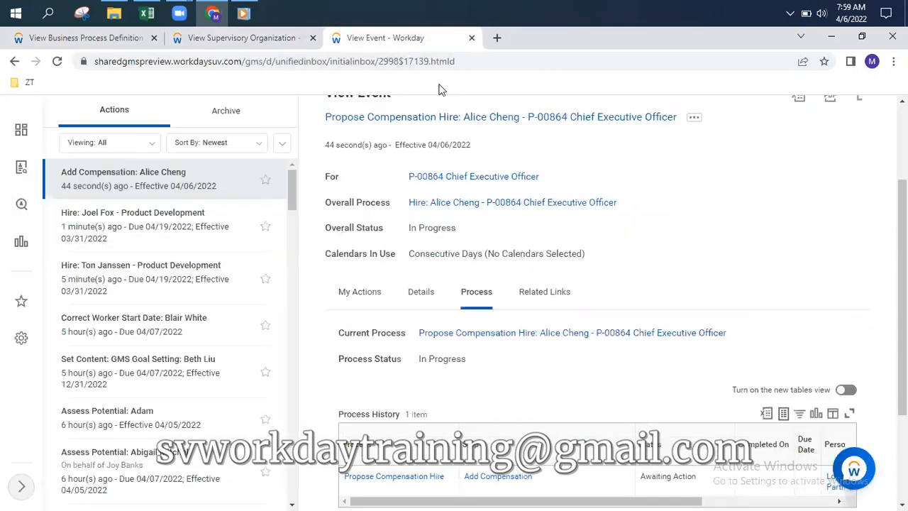
scroll(788, 198, down, 2)
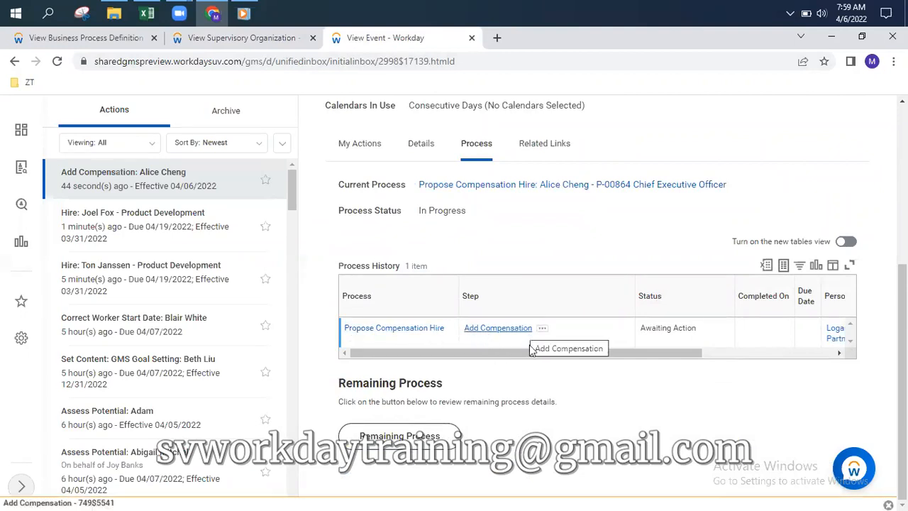
drag(527, 354, 709, 360)
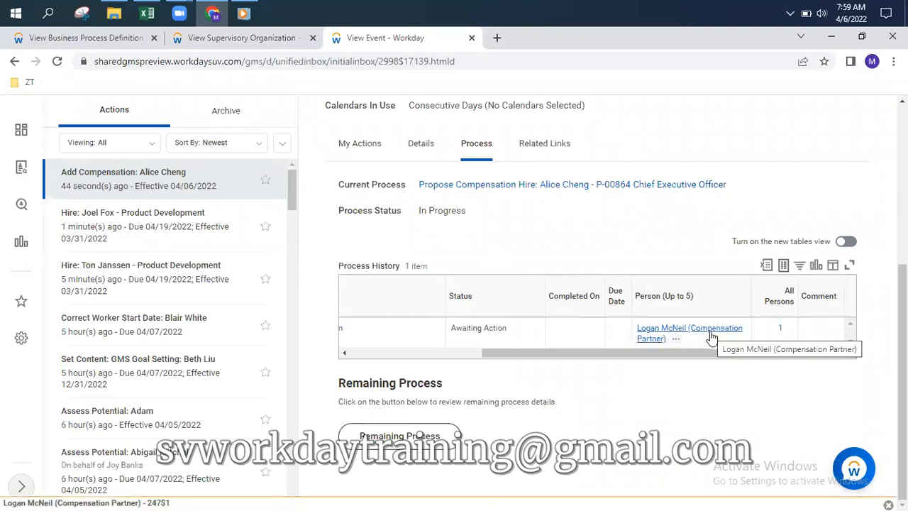
click(112, 42)
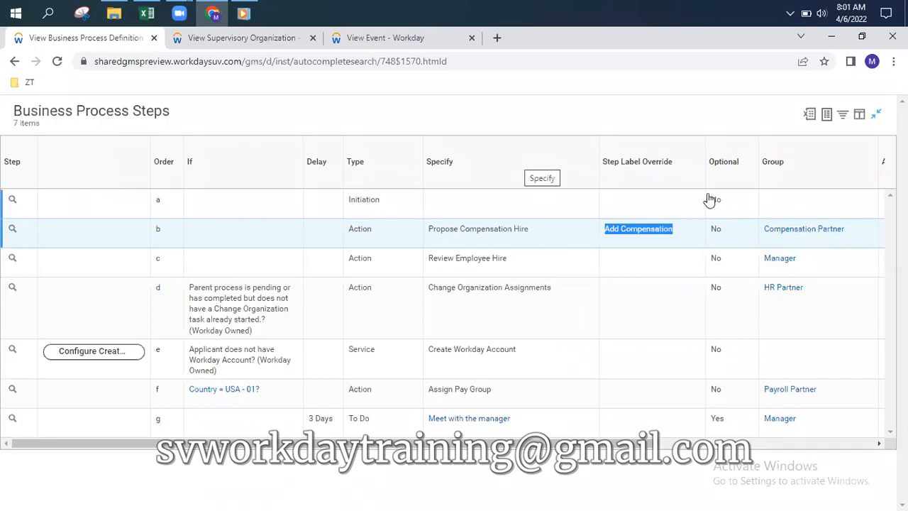
click(398, 39)
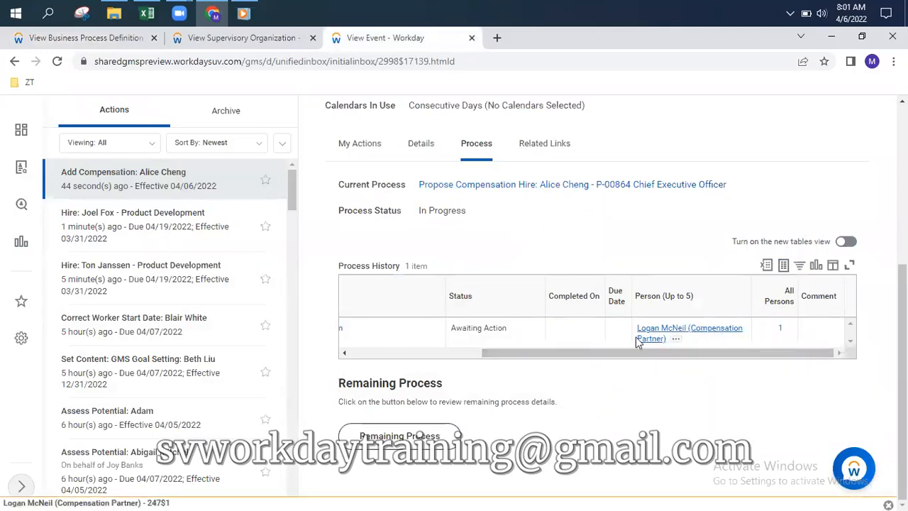
drag(451, 327, 498, 328)
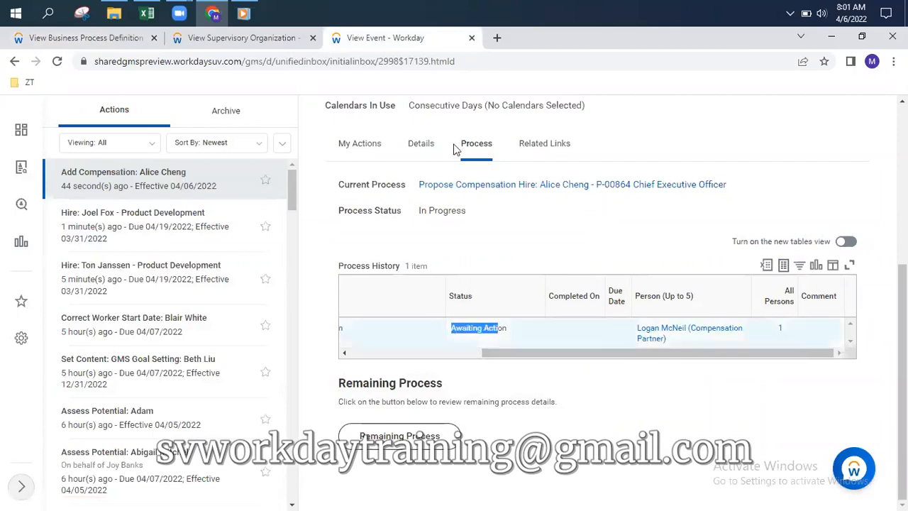
scroll(527, 343, up, 4)
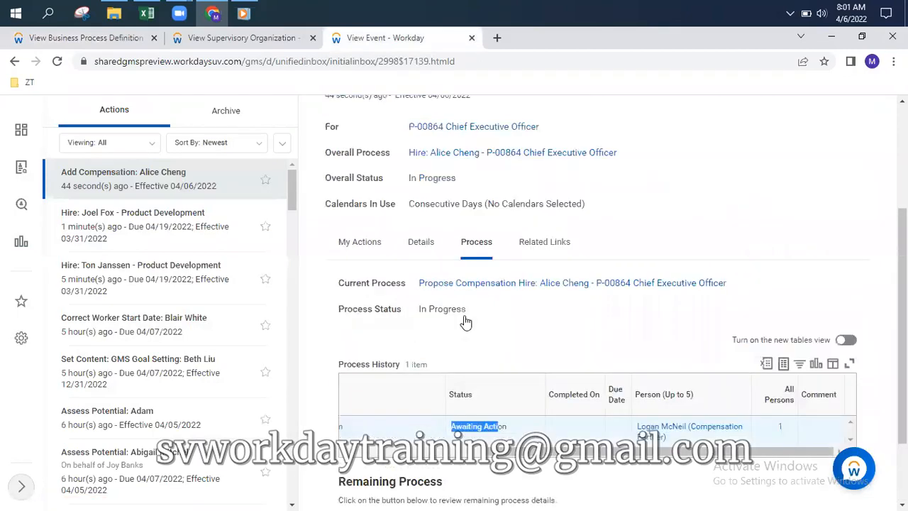
In the Add Compensation task, change the Salary amount from 0.00 to 175,000.00 USD Annual and submit
click(151, 294)
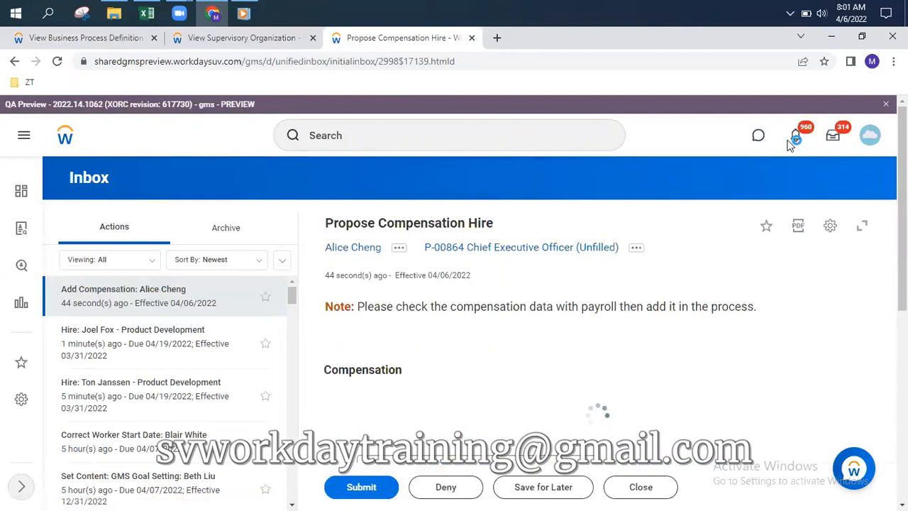
scroll(830, 223, down, 6)
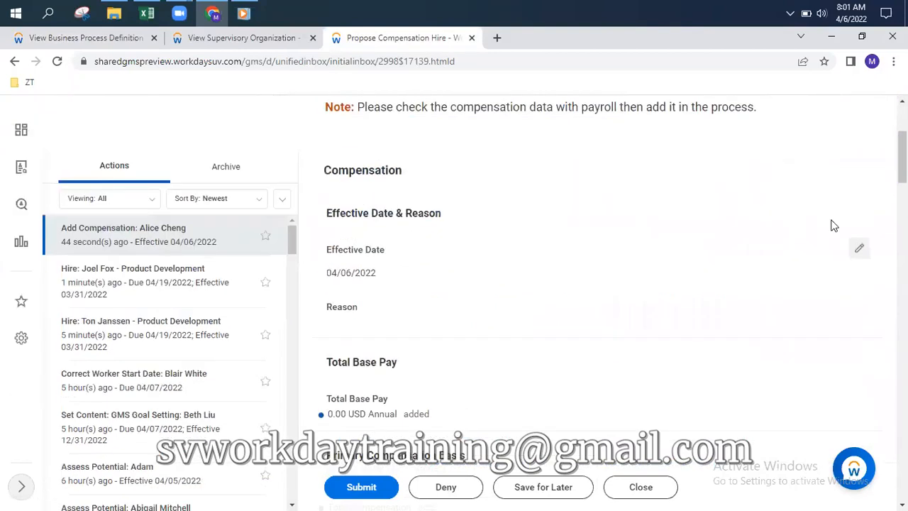
scroll(718, 264, down, 3)
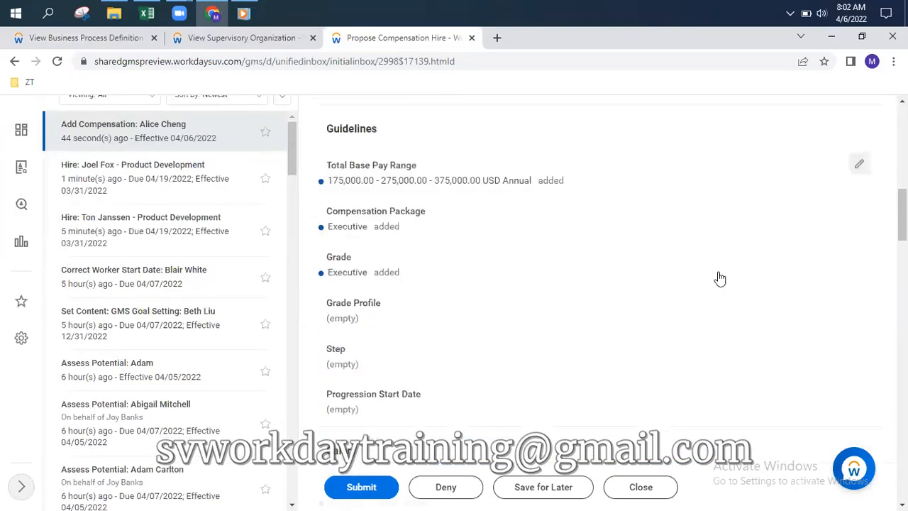
scroll(718, 288, down, 3)
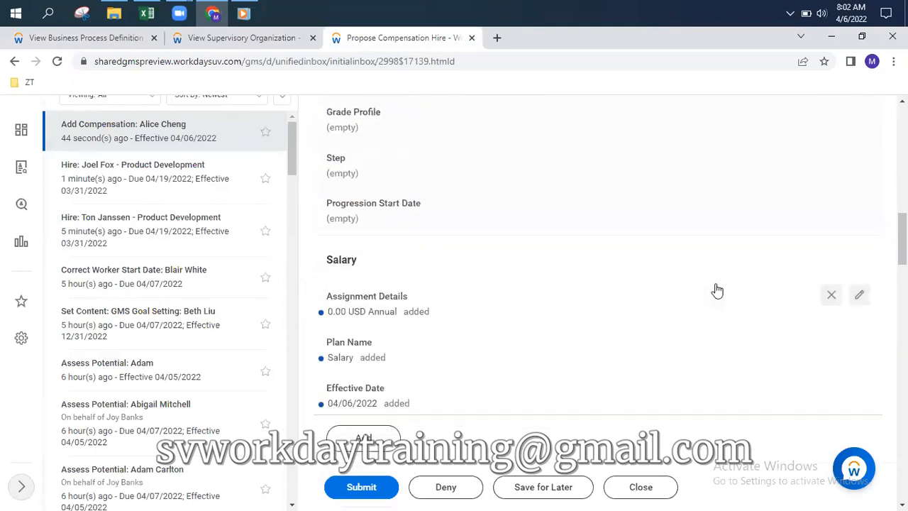
click(859, 289)
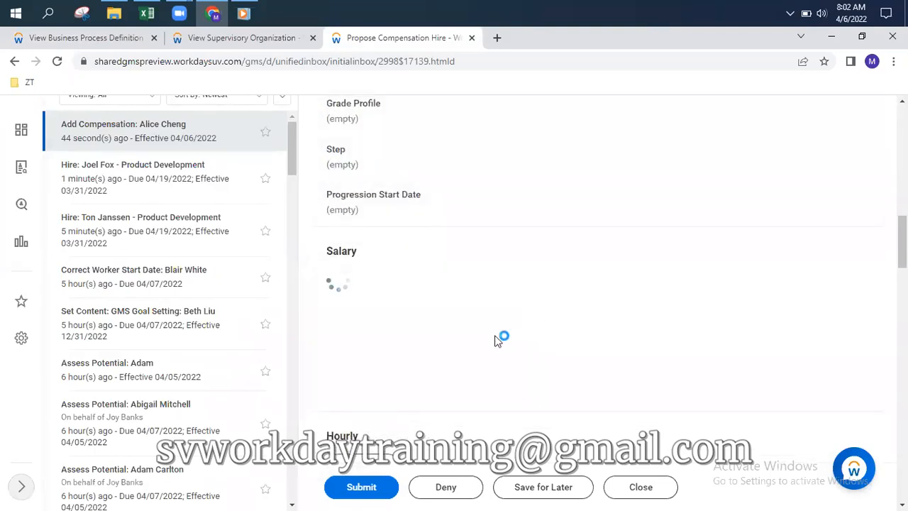
scroll(423, 349, down, 3)
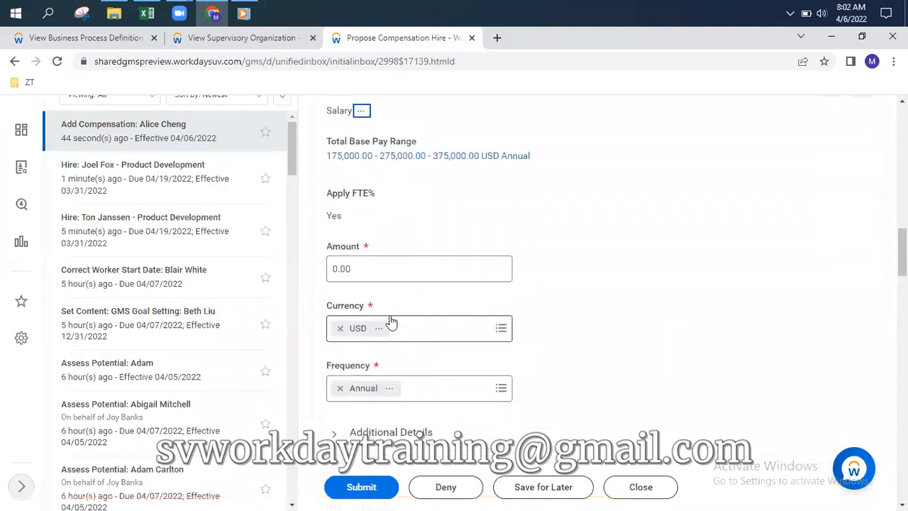
double_click(367, 269)
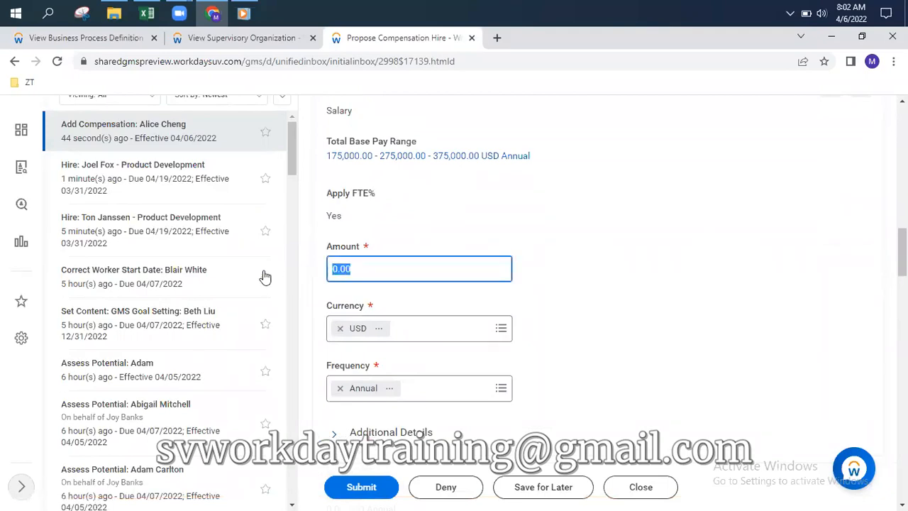
text(175000)
click(771, 231)
scroll(771, 231, up, 2)
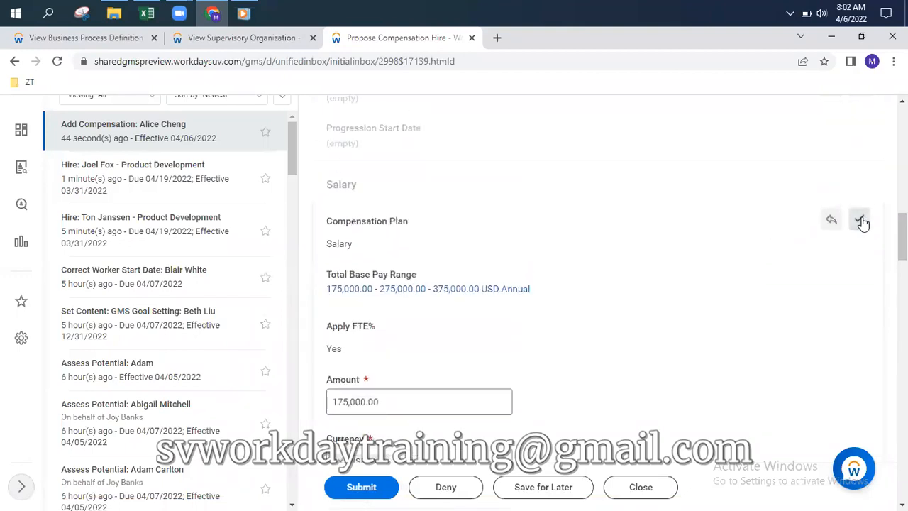
click(860, 221)
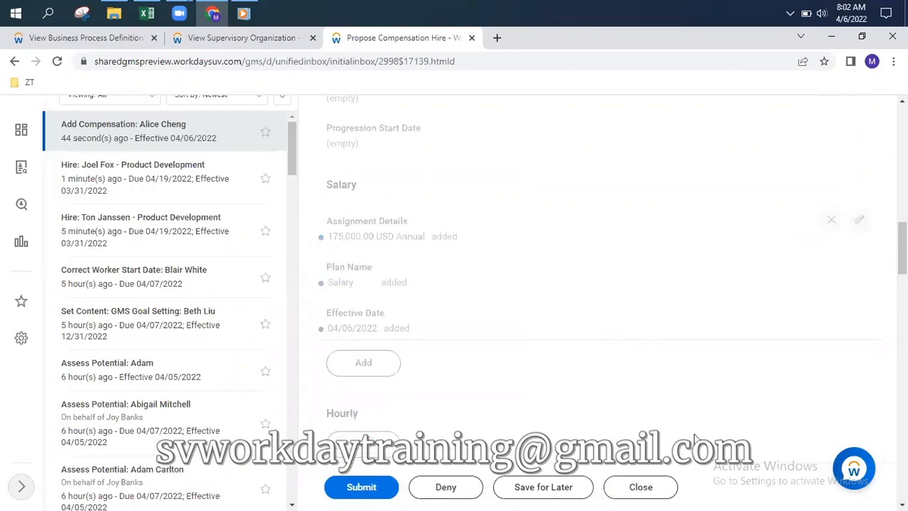
click(360, 488)
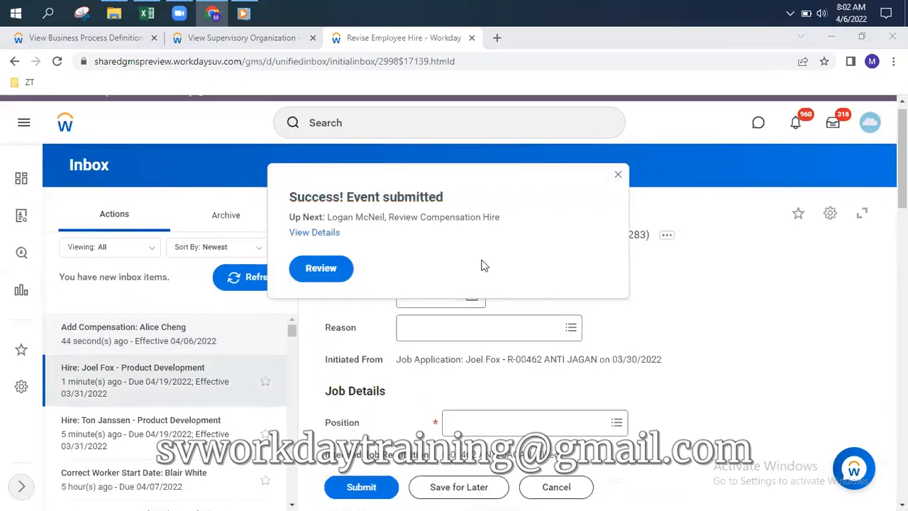
Show the submitted event's process history with Review Compensation Hire awaiting, then view the process-flow screenshot
click(312, 233)
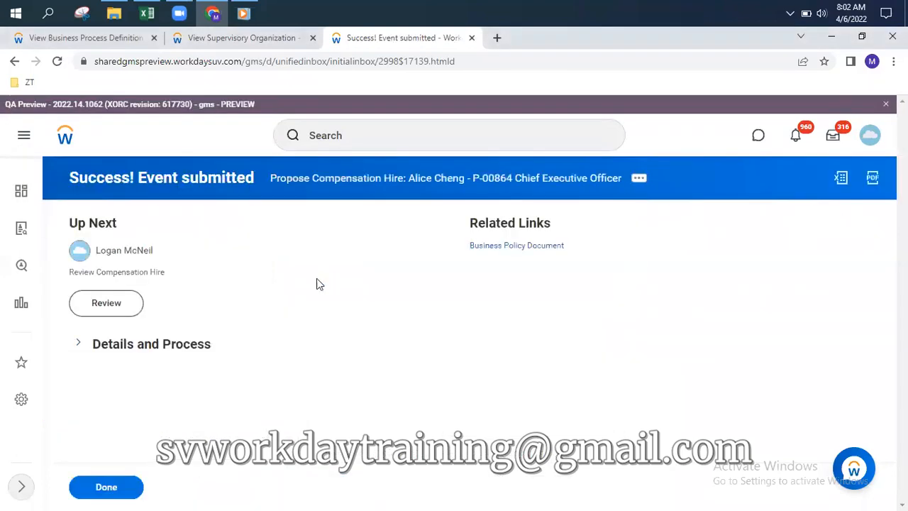
click(82, 349)
scroll(388, 269, down, 2)
scroll(388, 270, down, 1)
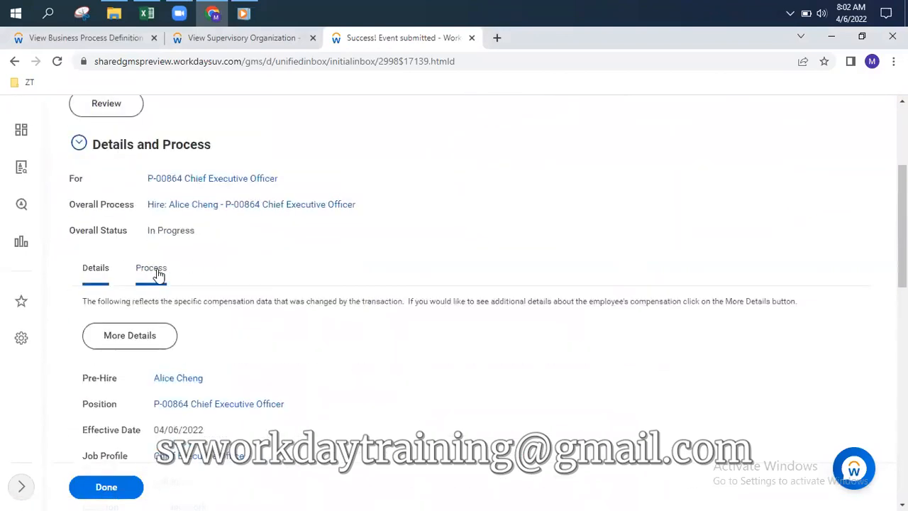
click(155, 271)
scroll(651, 224, down, 2)
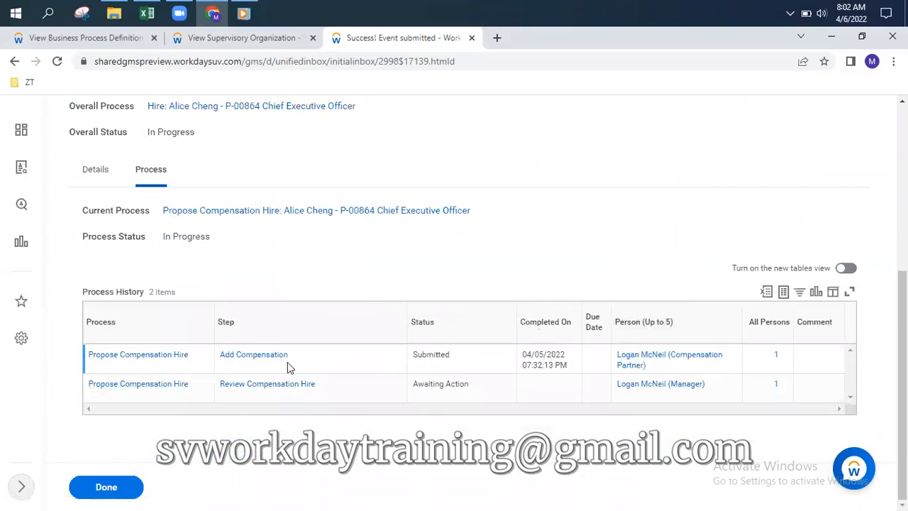
click(243, 13)
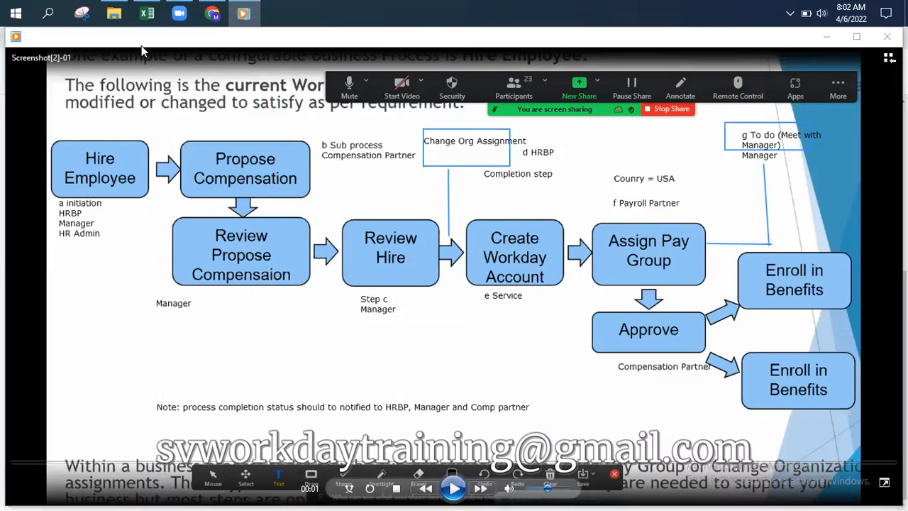
Compare the process-flow screenshot with Workday's 'Success! Event submitted' page, ending back in Workday
click(213, 14)
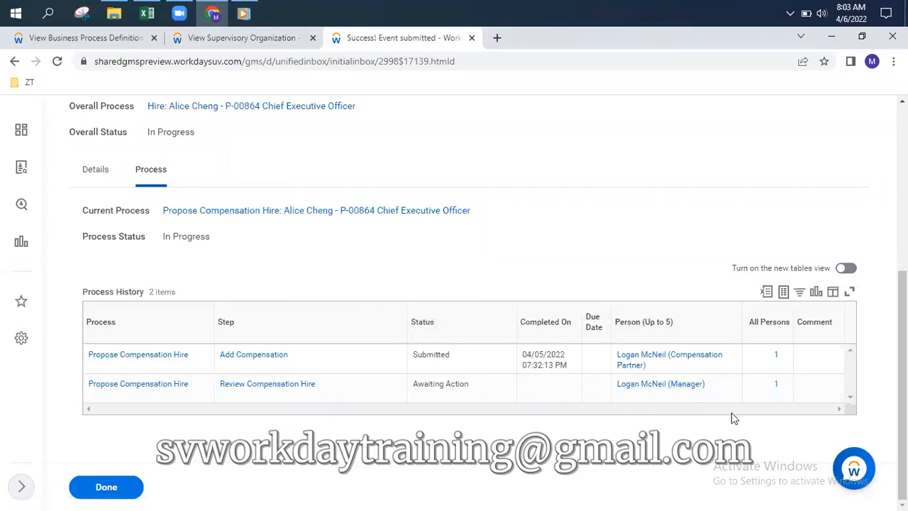
click(244, 15)
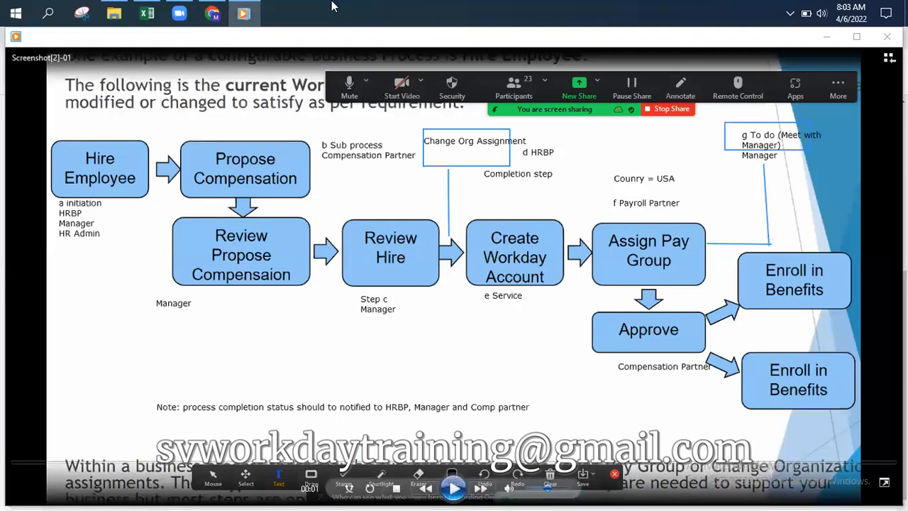
click(212, 12)
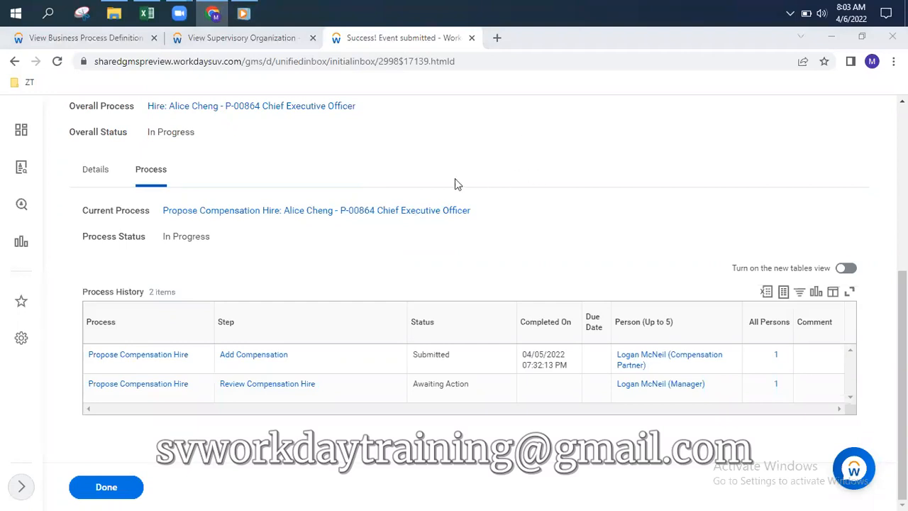
Start Review Compensation Hire and delete the 5,000.00 USD Monthly Executive Housing Allowance
click(199, 39)
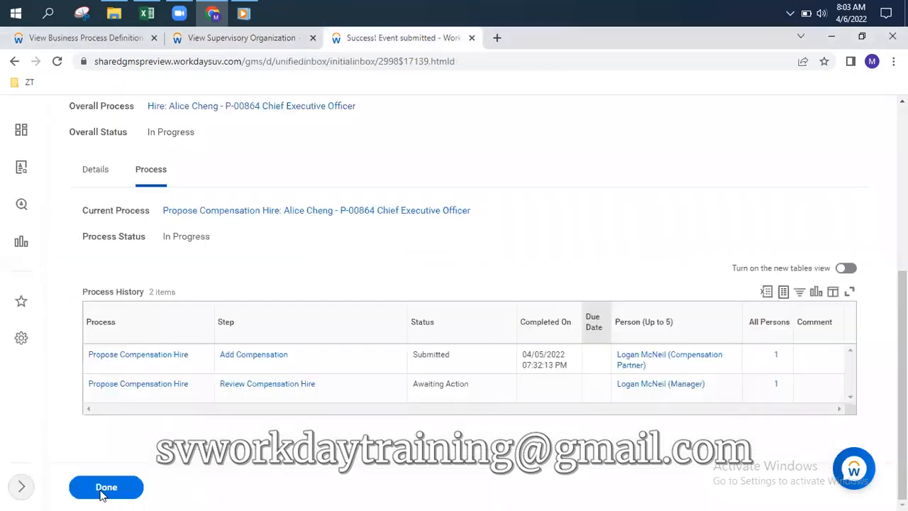
scroll(242, 253, up, 5)
click(106, 273)
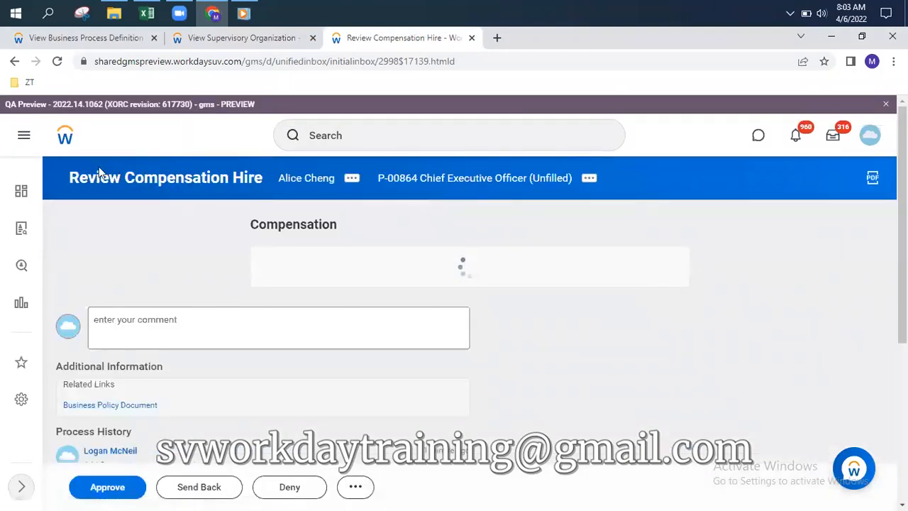
scroll(560, 291, down, 4)
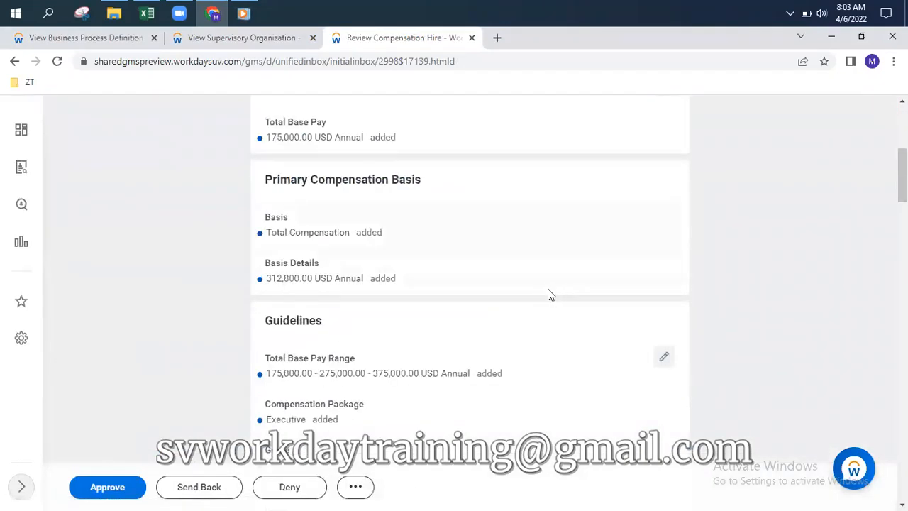
scroll(550, 293, down, 3)
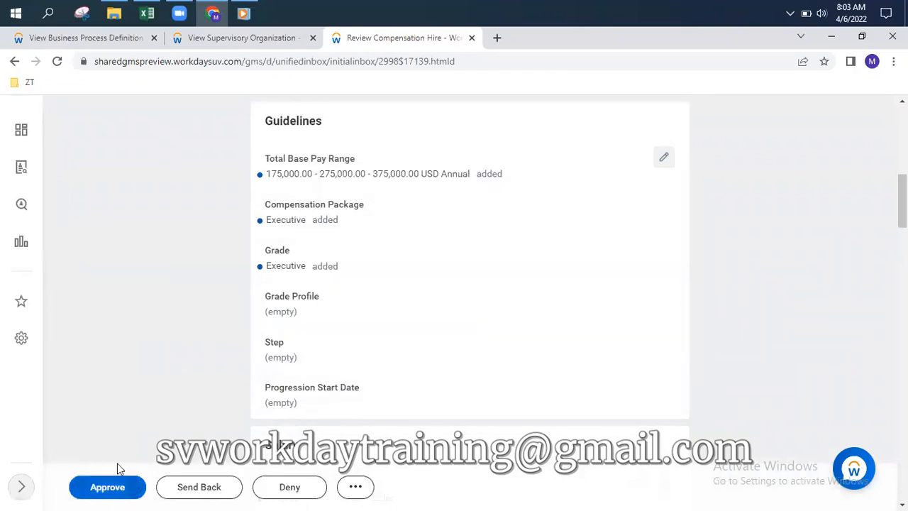
scroll(496, 373, down, 5)
scroll(482, 369, down, 4)
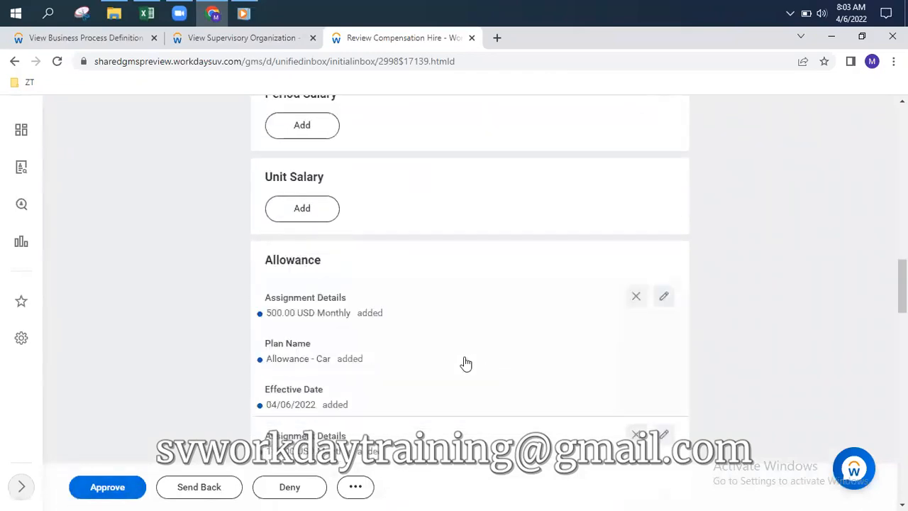
scroll(410, 244, down, 5)
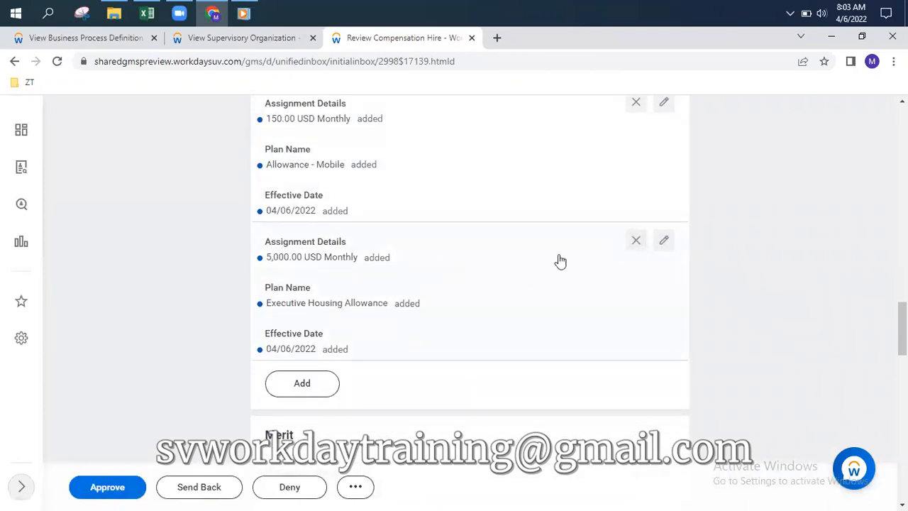
click(635, 242)
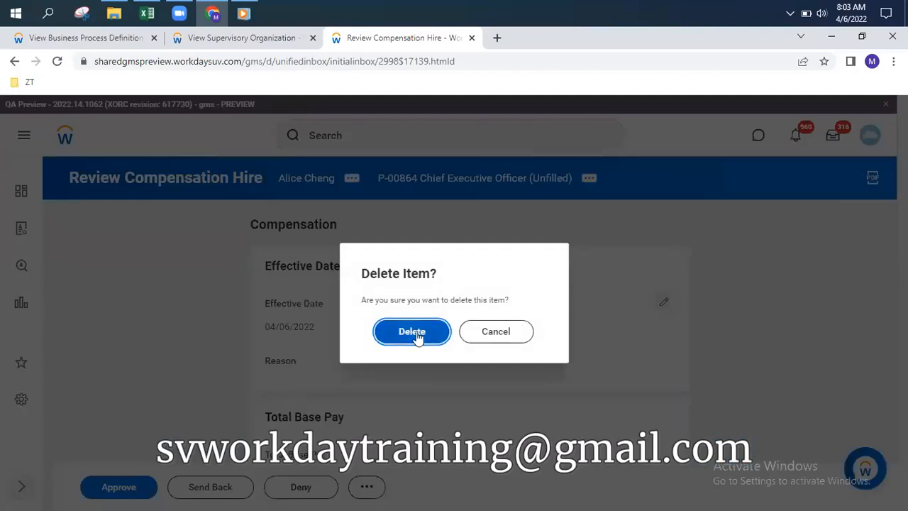
click(417, 335)
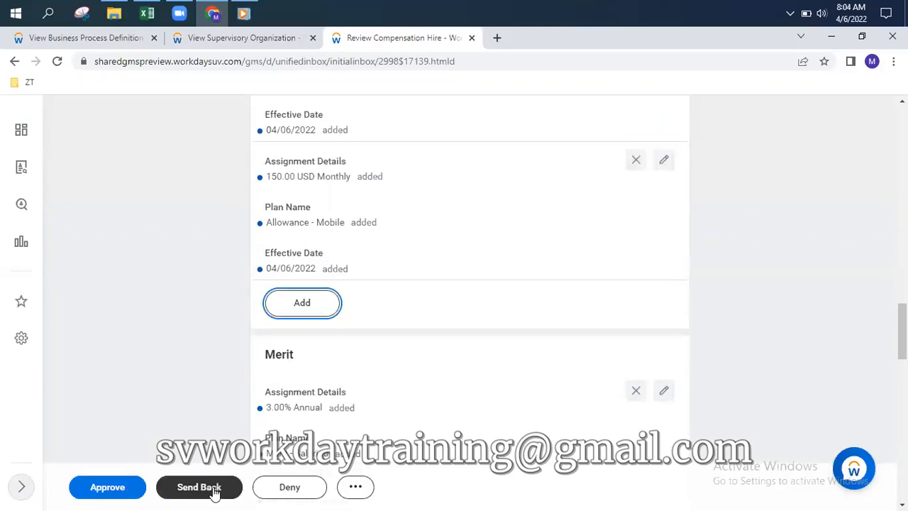
click(211, 490)
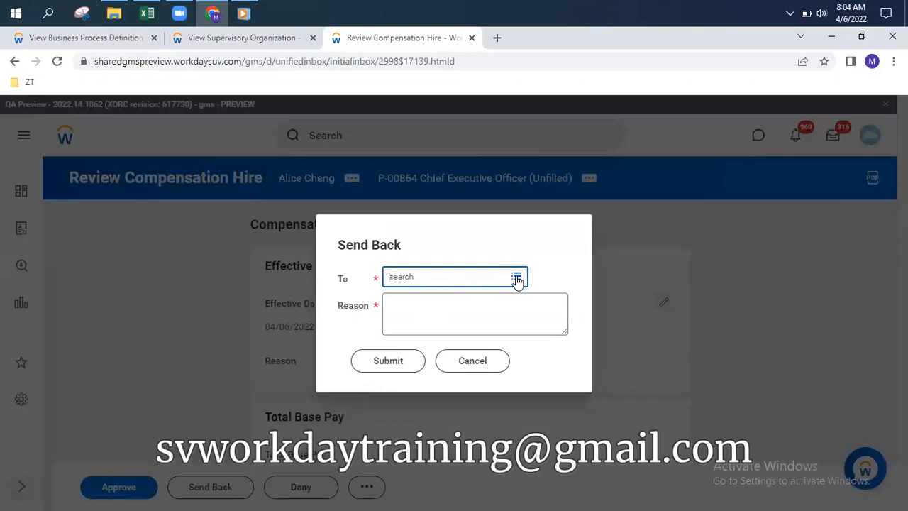
click(516, 279)
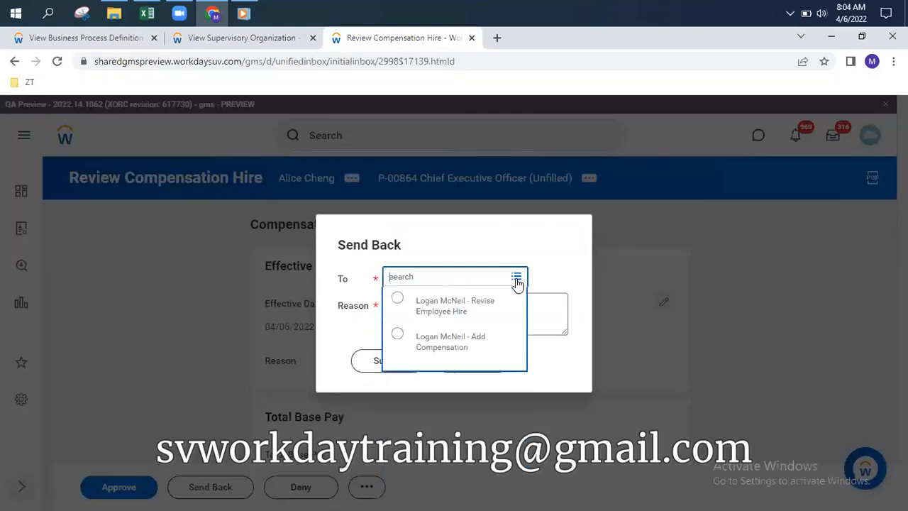
click(471, 346)
click(445, 329)
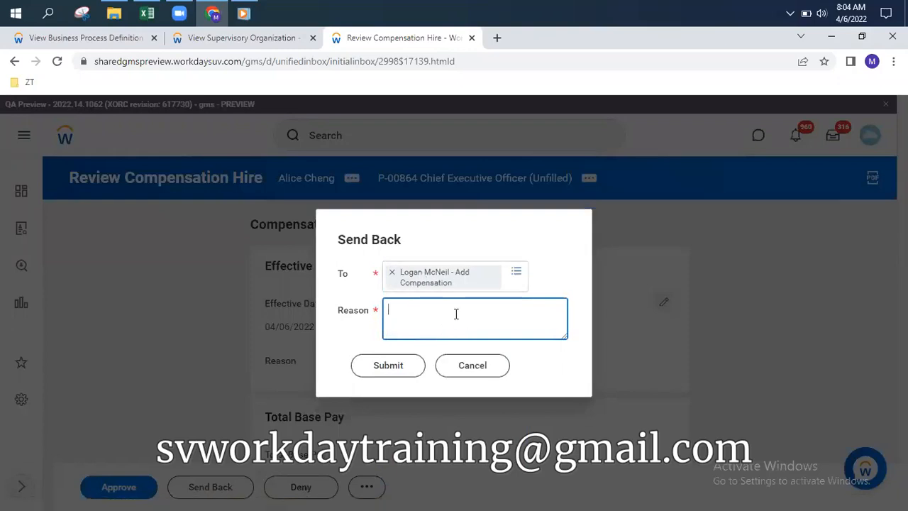
click(474, 367)
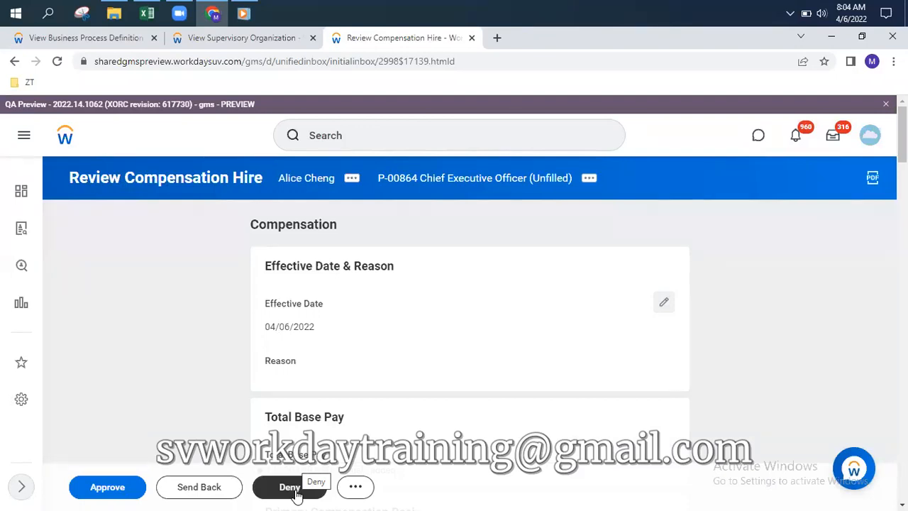
Approve the compensation review and open the event's process history, with the overall status In Progress
click(105, 488)
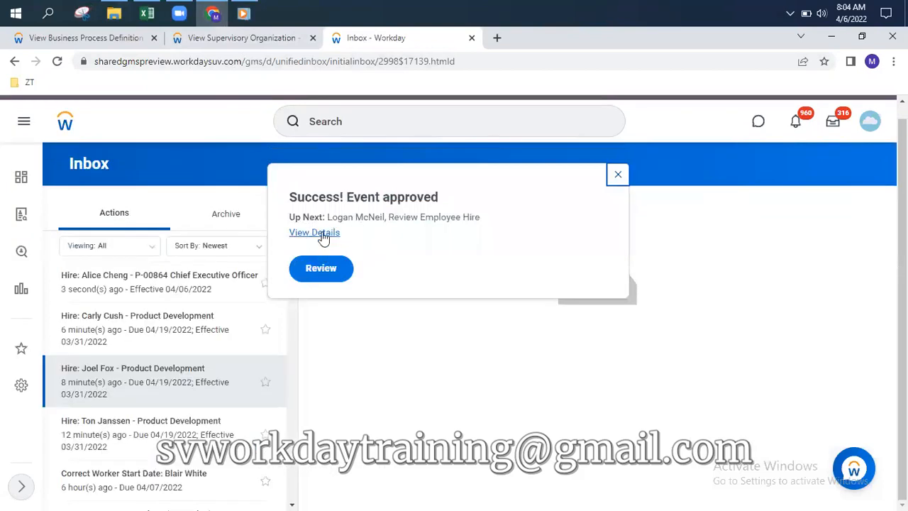
click(315, 271)
click(314, 232)
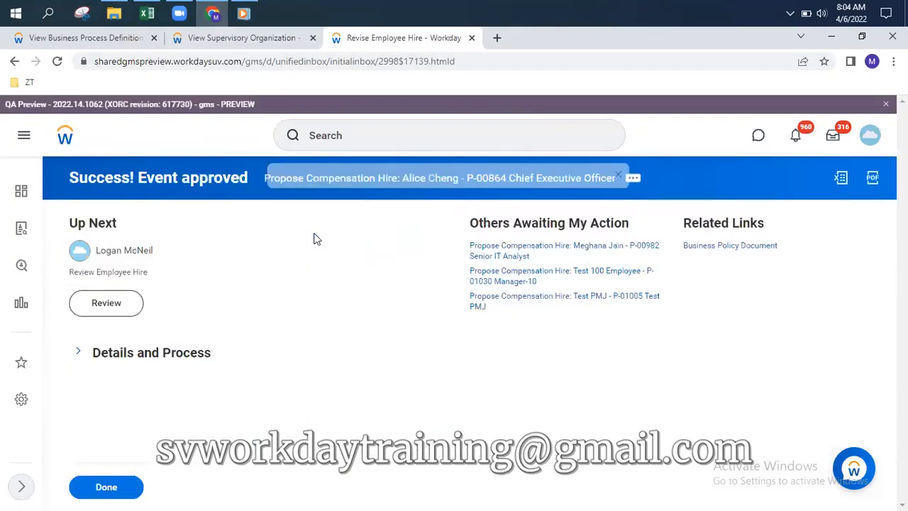
click(77, 353)
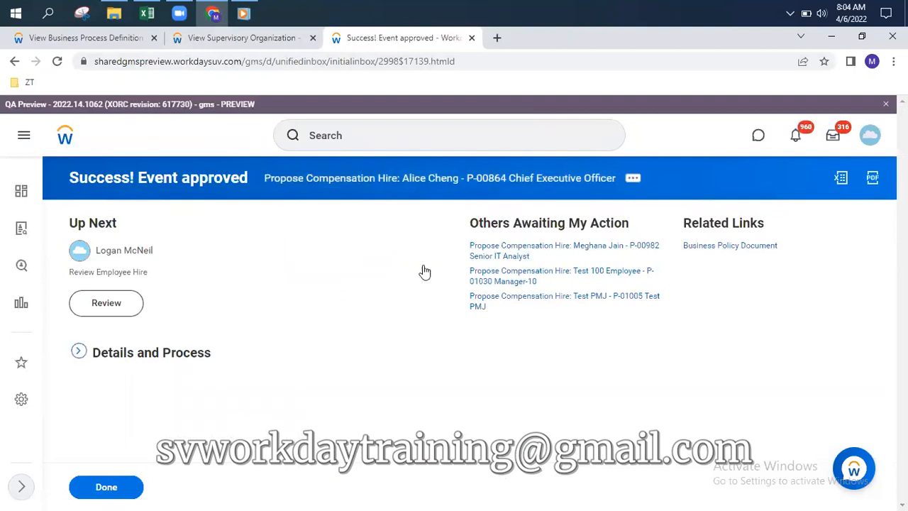
scroll(424, 281, down, 5)
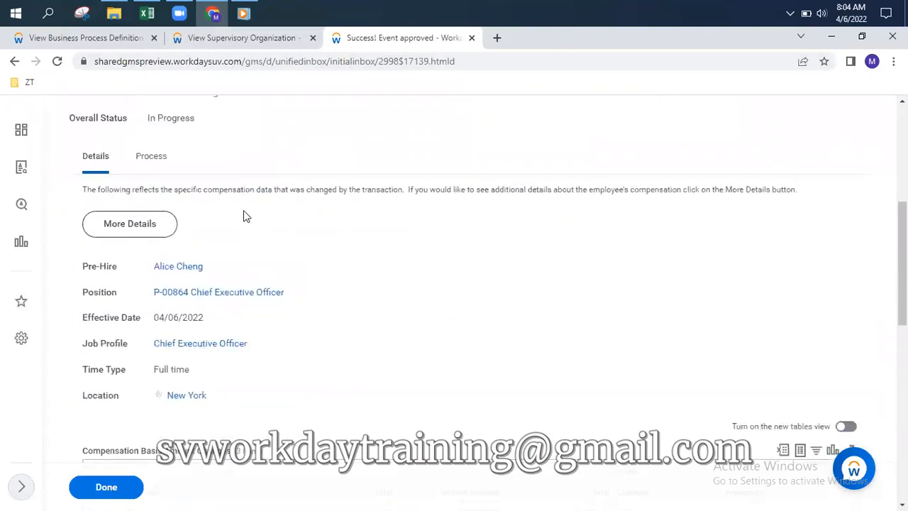
click(152, 144)
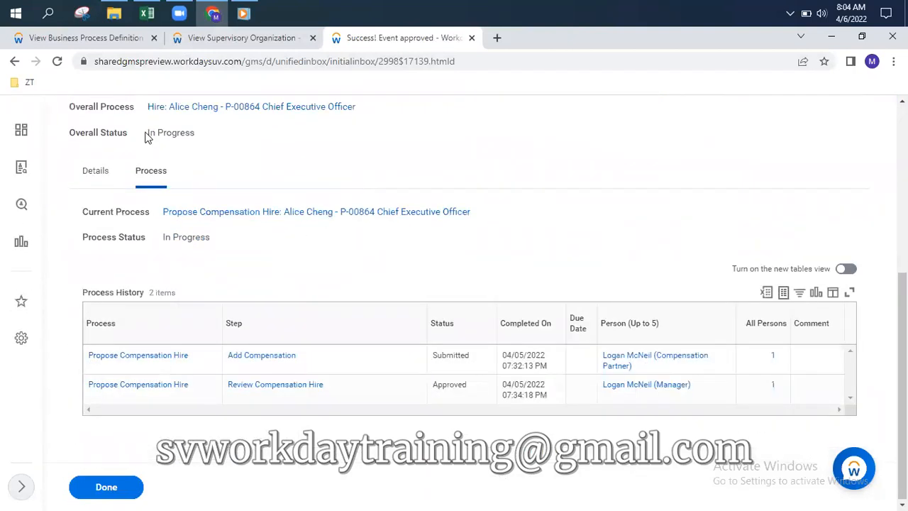
drag(151, 134, 211, 138)
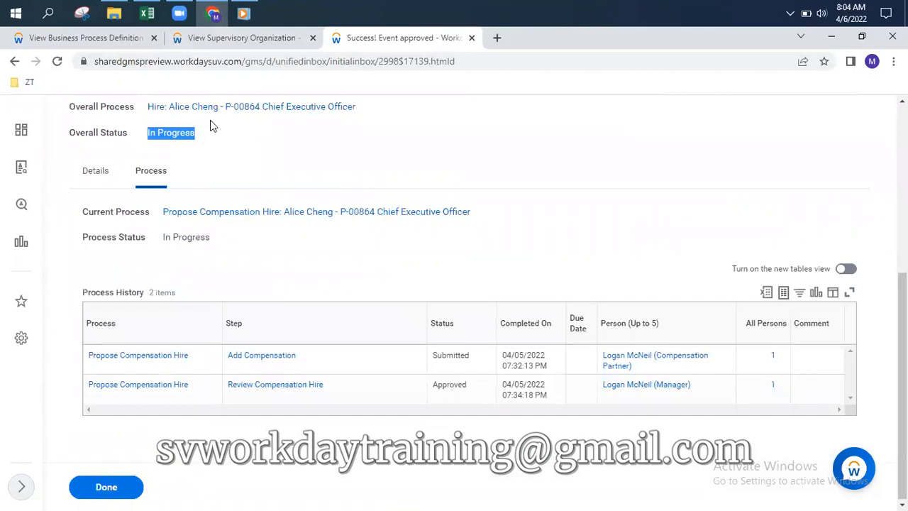
Reload the Manthan Inc - 01 organization page to check for new members, then return to the event
click(209, 41)
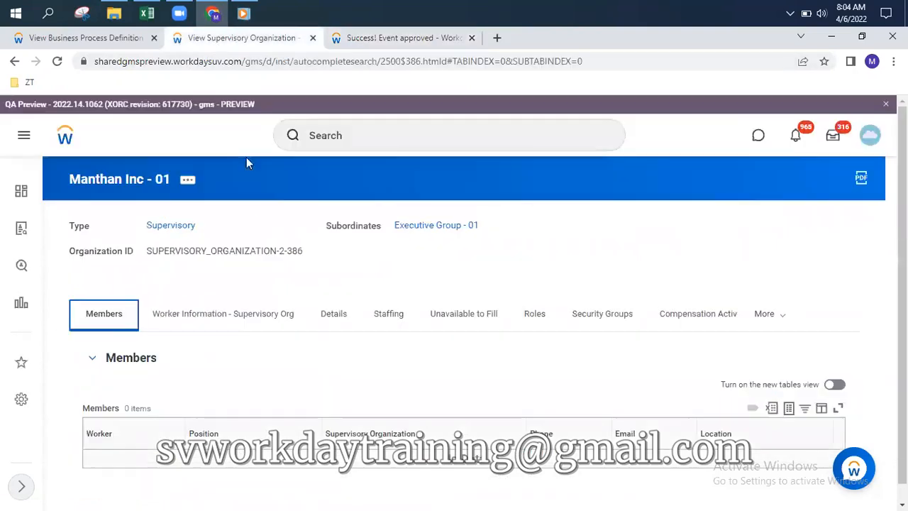
click(59, 62)
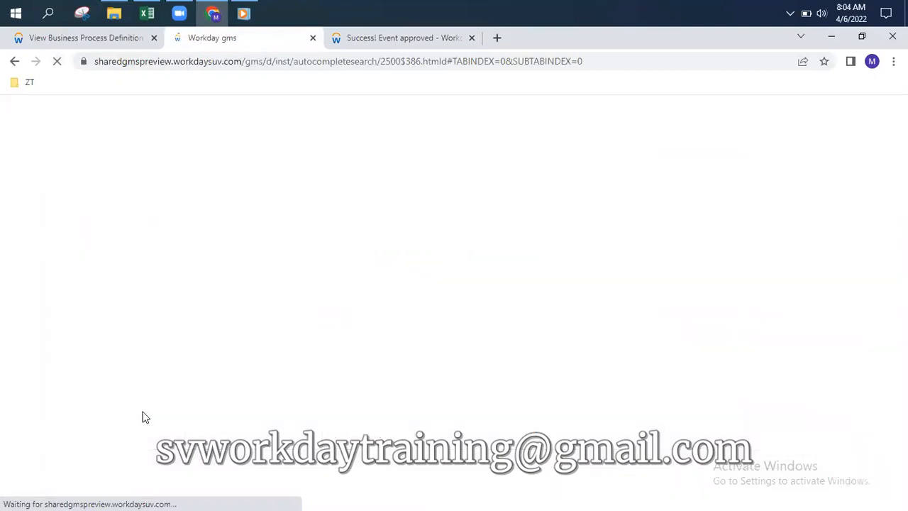
click(394, 37)
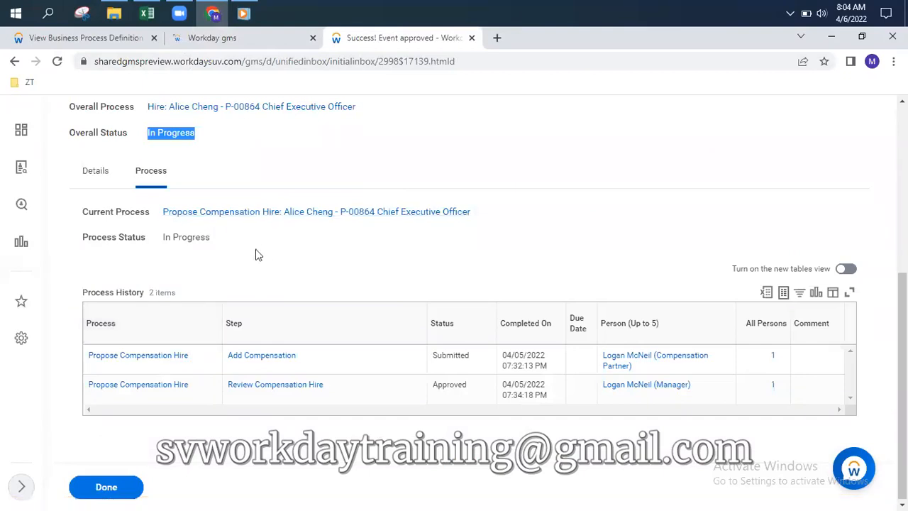
Open the overall P-00864 Chief Executive Officer hire event and review its full process history
scroll(213, 256, up, 1)
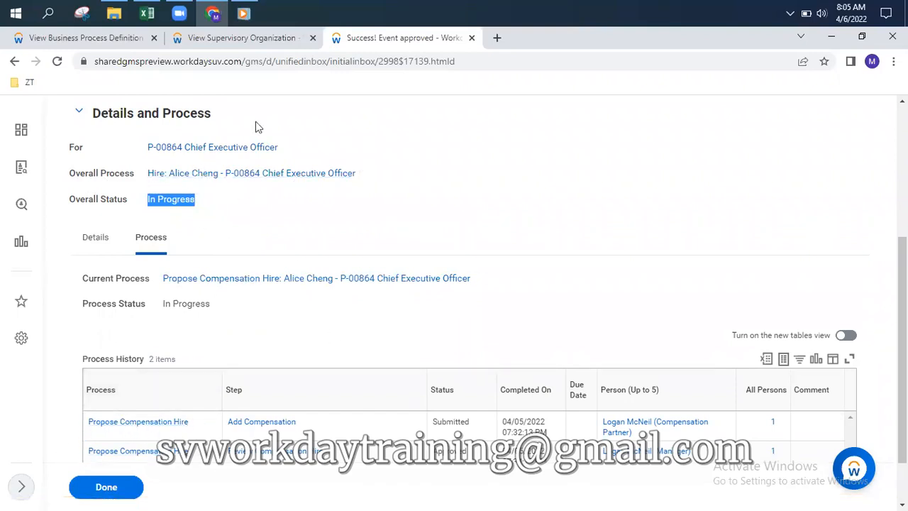
click(221, 179)
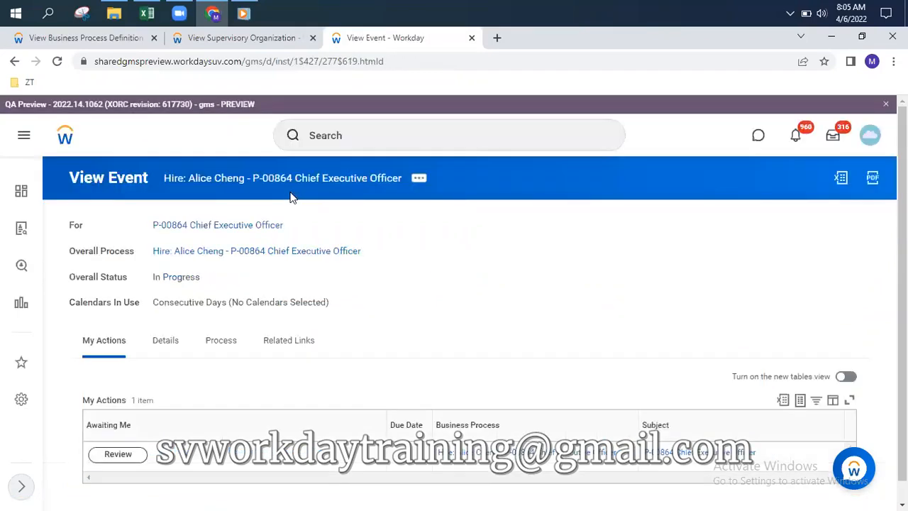
click(214, 342)
scroll(497, 282, down, 3)
mouse_move(108, 249)
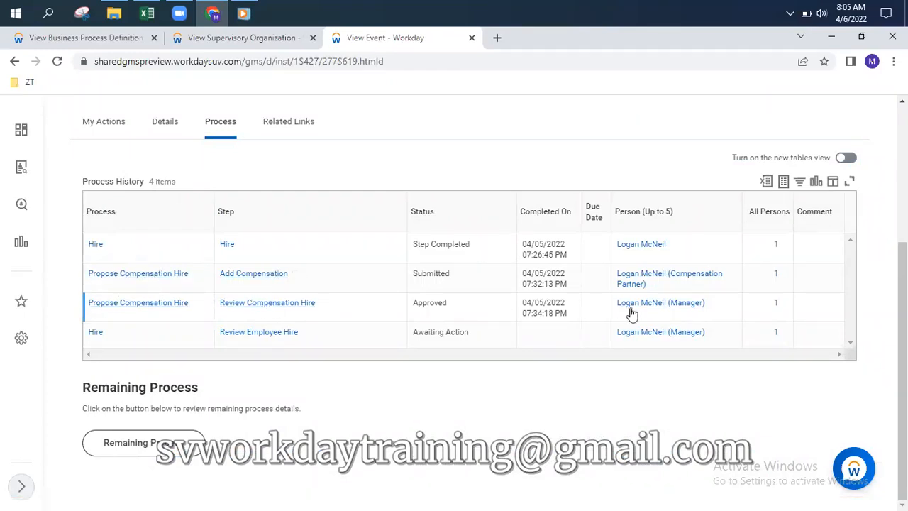
mouse_move(642, 313)
scroll(379, 237, up, 3)
Approve the CEO's Review Employee Hire inbox item and view its Details and Process
click(832, 138)
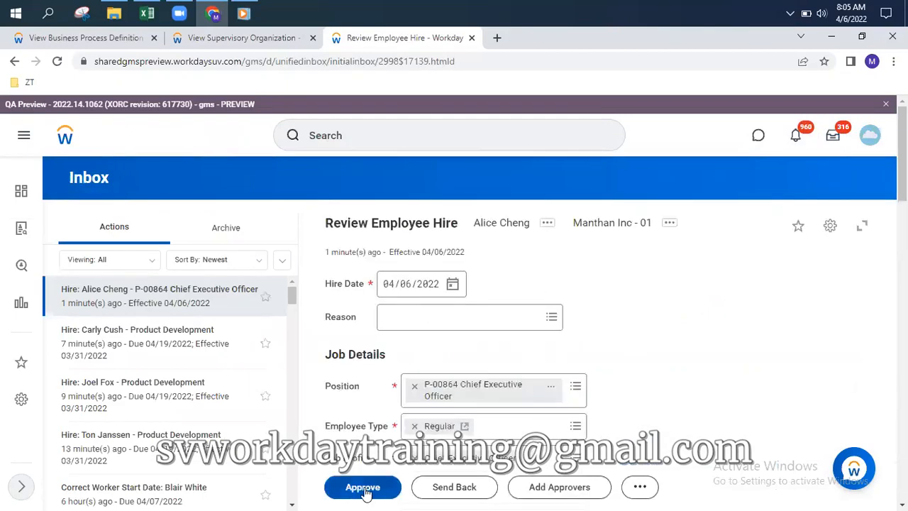
click(363, 490)
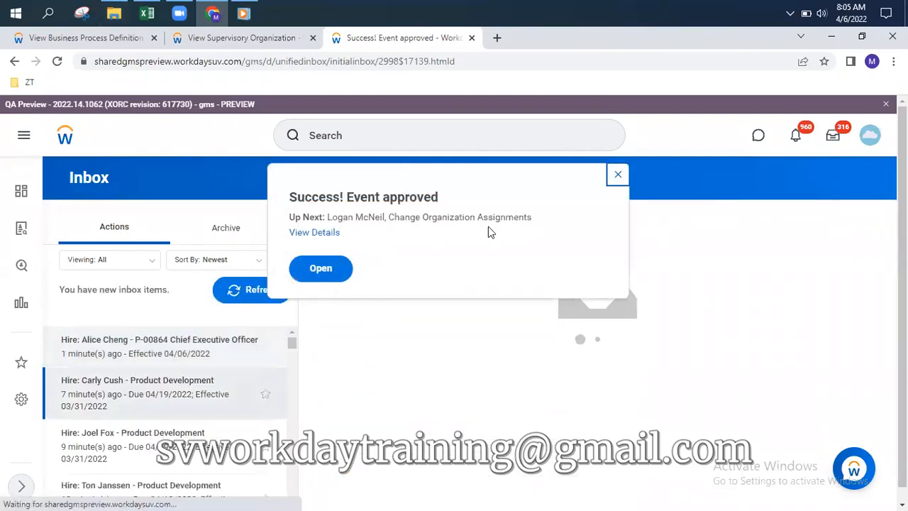
click(312, 233)
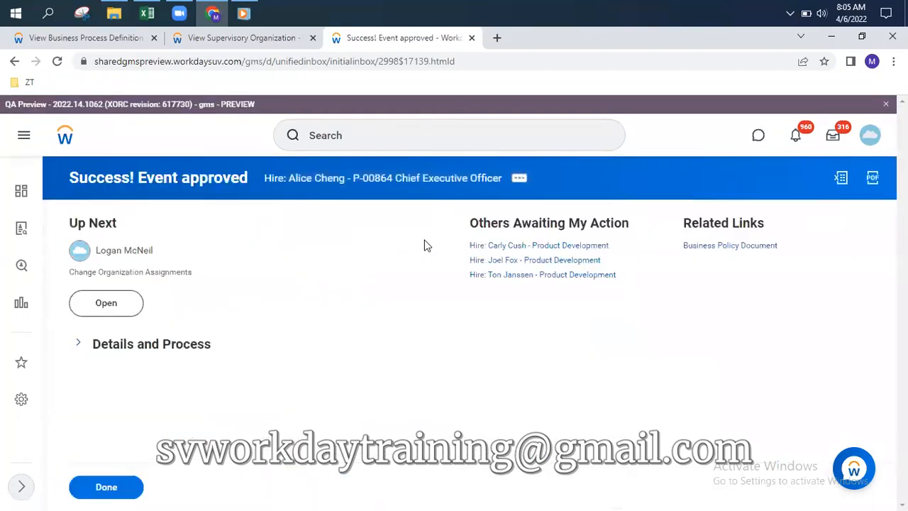
click(76, 345)
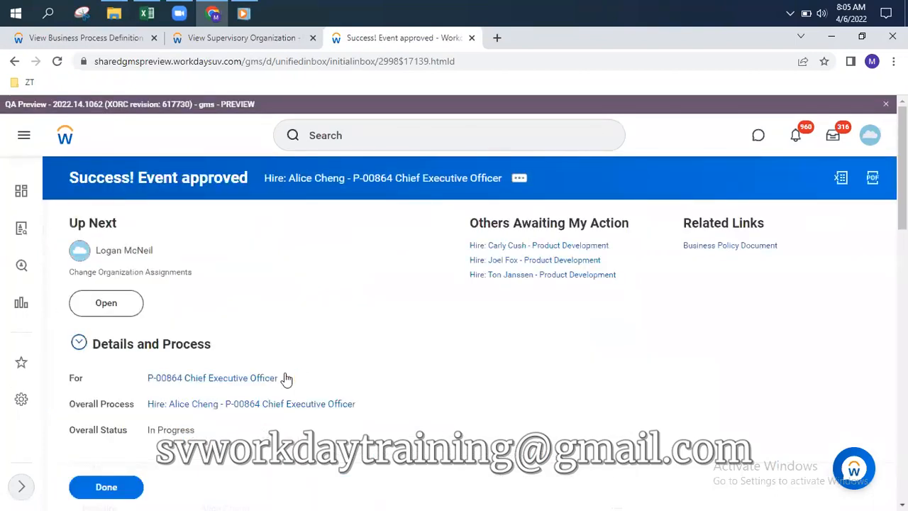
scroll(277, 376, down, 3)
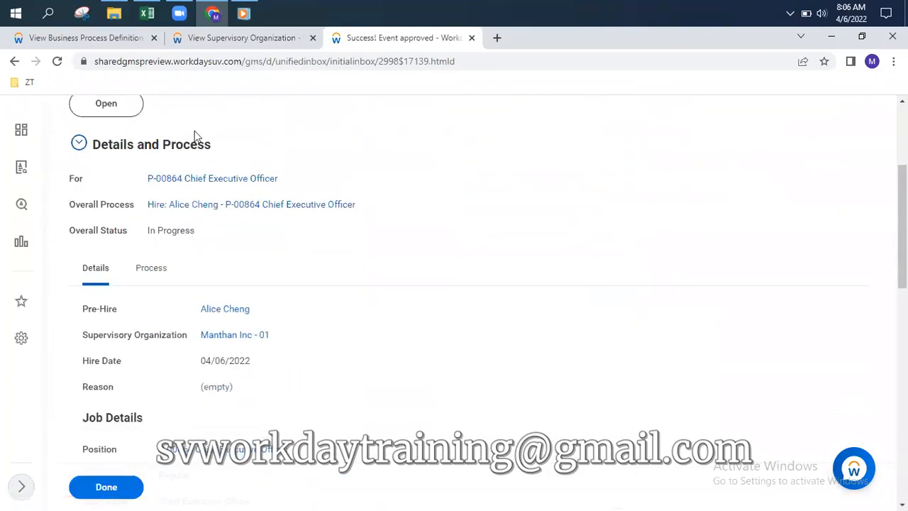
click(110, 42)
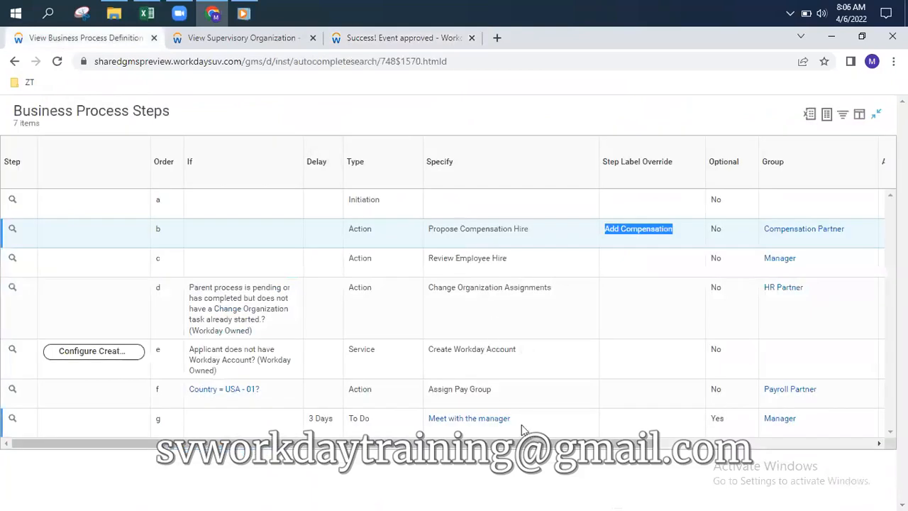
Scroll across the hire's business process steps, then return to the approved hire event
scroll(586, 438, right, 2)
scroll(586, 438, right, 2)
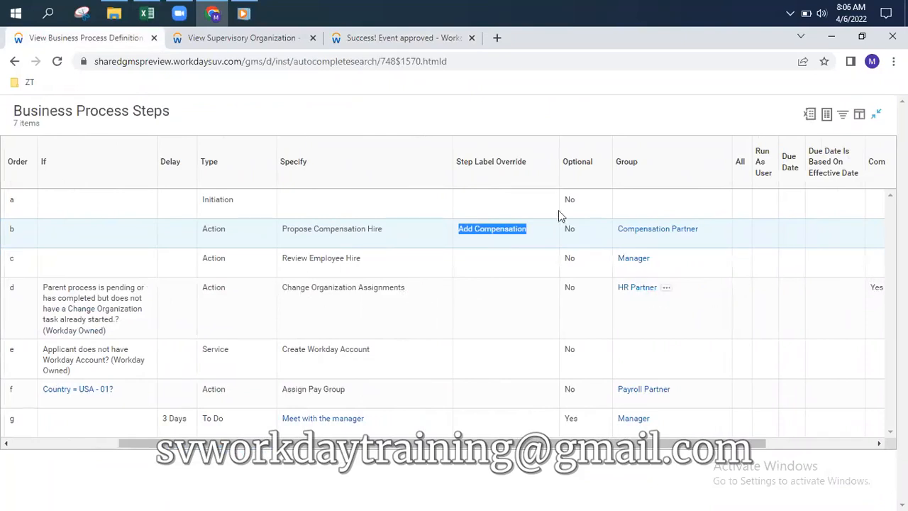
click(383, 37)
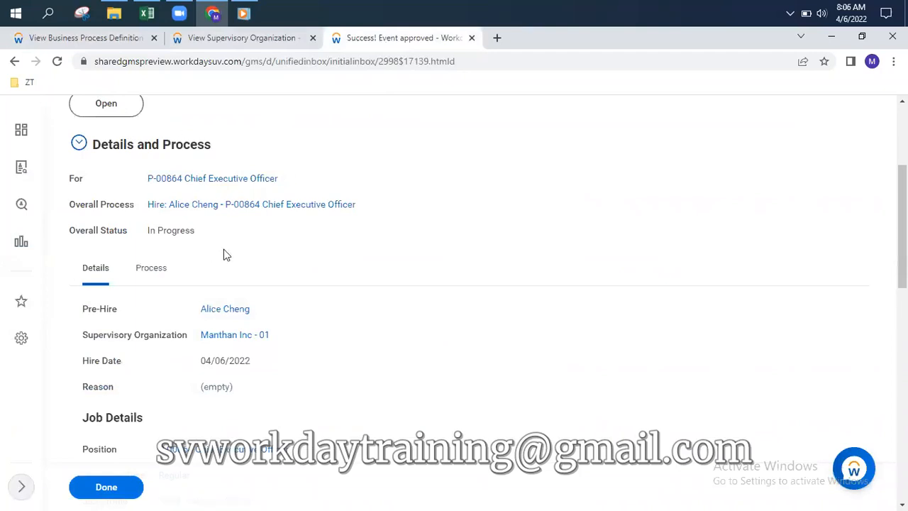
scroll(206, 252, up, 3)
Launch the Up Next Change Organization Assignments task for P-00864 Chief Executive Officer
click(107, 307)
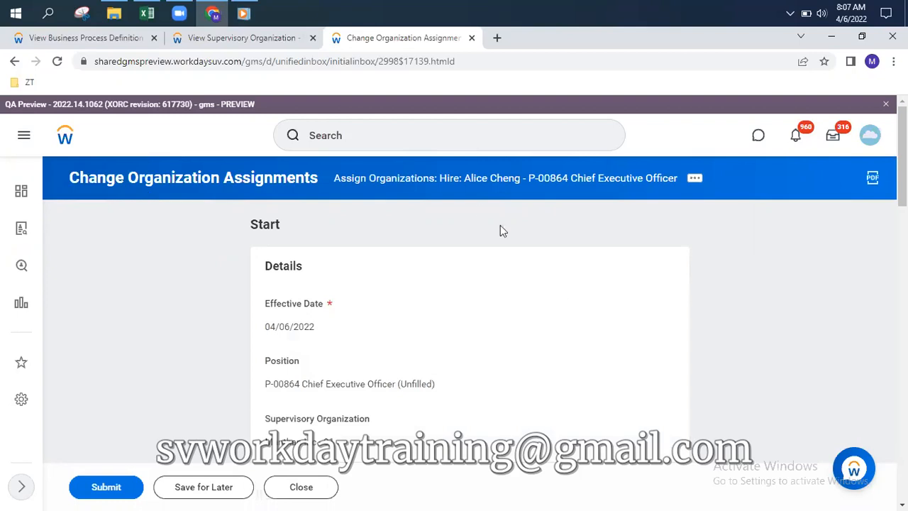
Set the CEO hire's company to 004 Sionic Pharma
scroll(527, 300, down, 4)
click(664, 308)
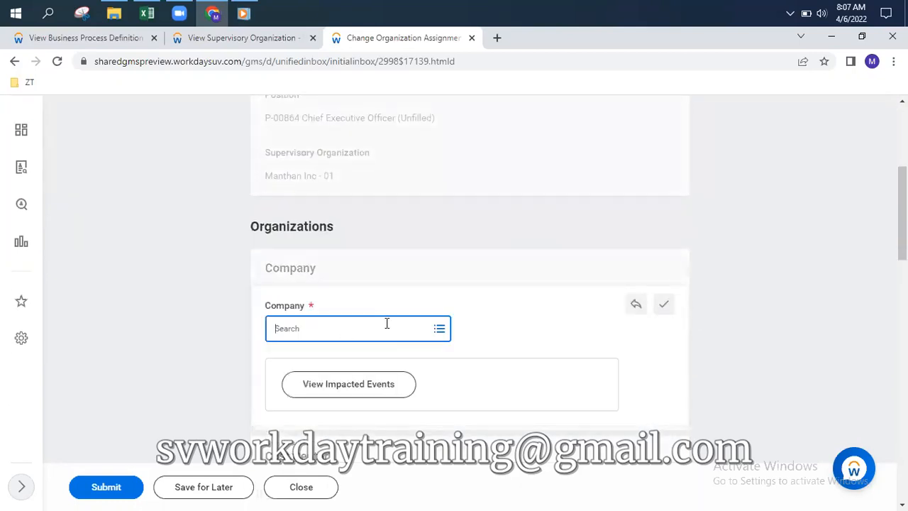
click(387, 325)
click(320, 283)
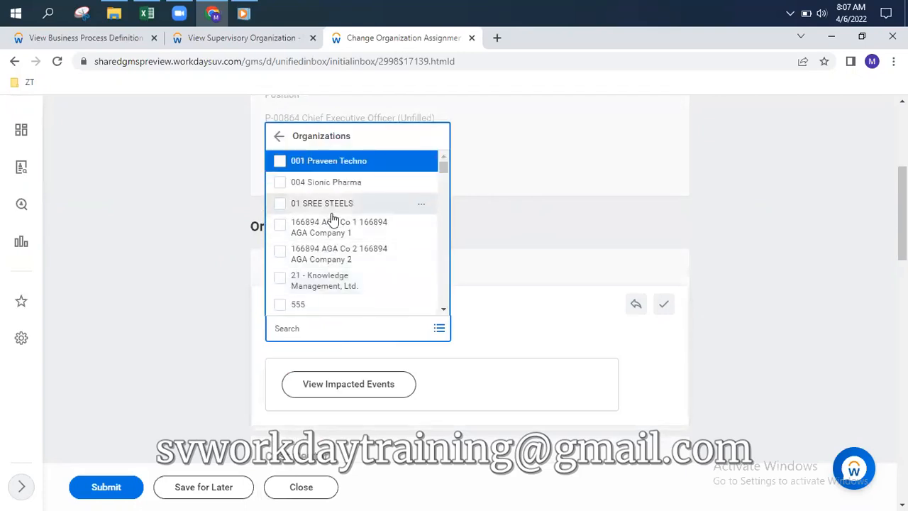
click(336, 186)
Switch to the Manthan Inc - 01 supervisory organization page
scroll(568, 376, down, 3)
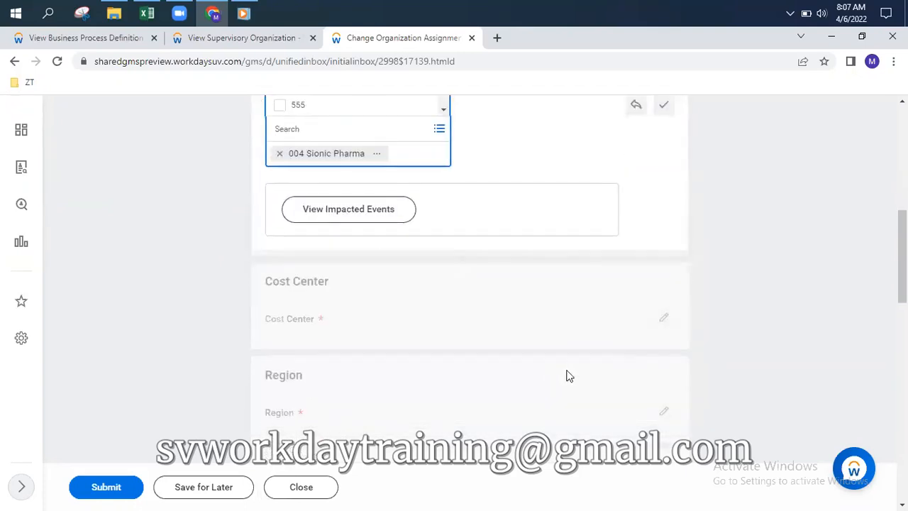
scroll(432, 377, up, 3)
scroll(435, 394, down, 3)
click(220, 39)
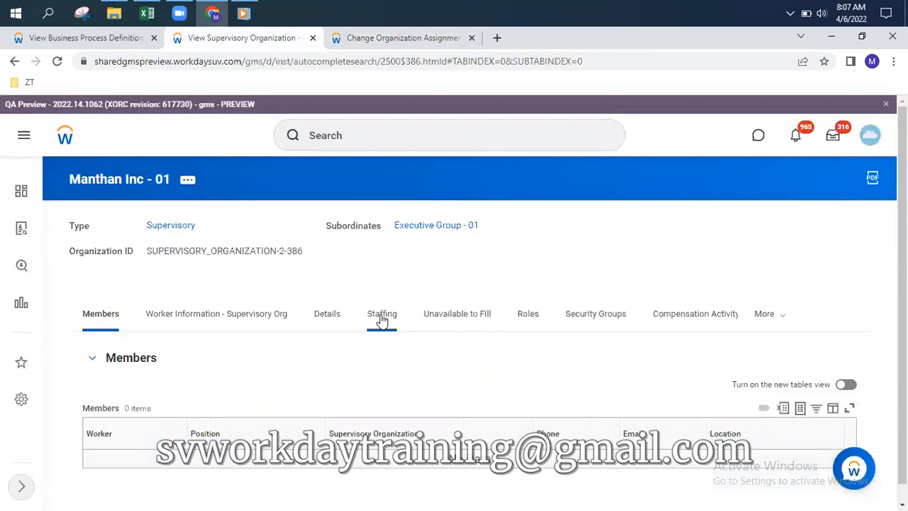
Check Manthan Inc - 01's Organization Assignments, which list none, then return to the assignment form
click(785, 318)
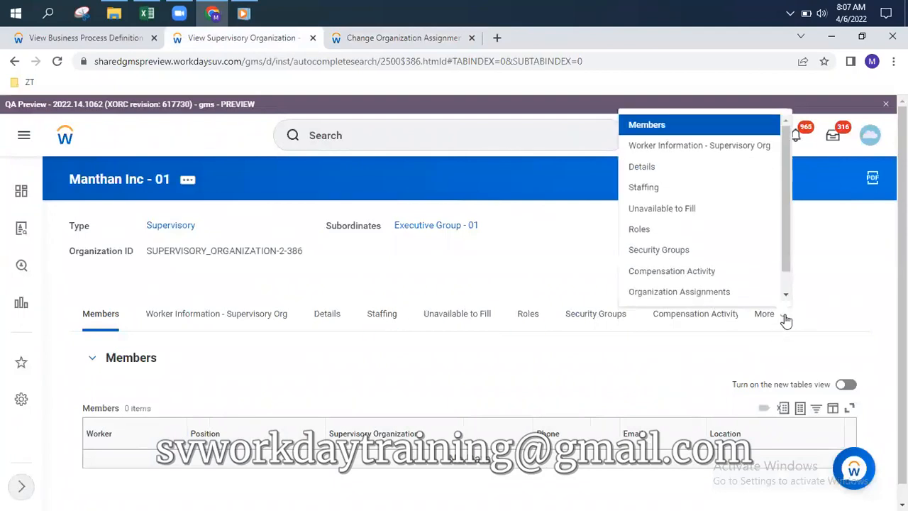
click(715, 293)
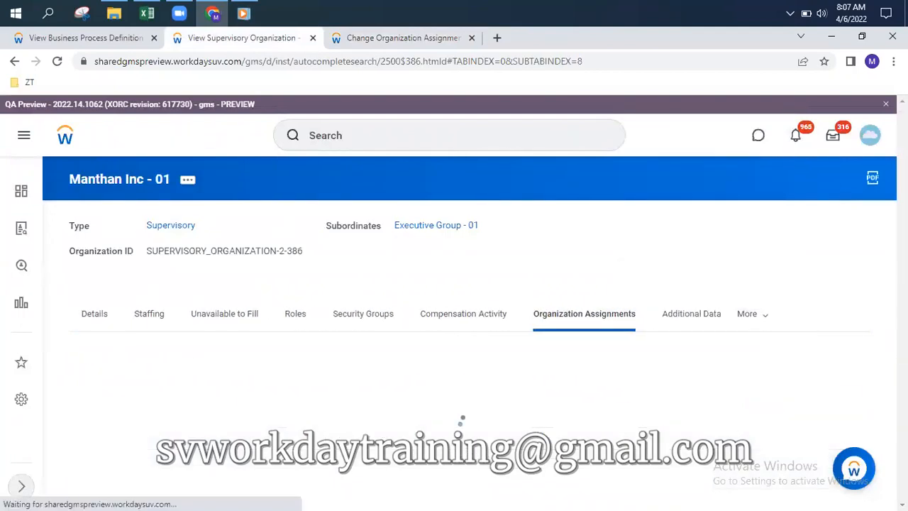
scroll(618, 272, down, 3)
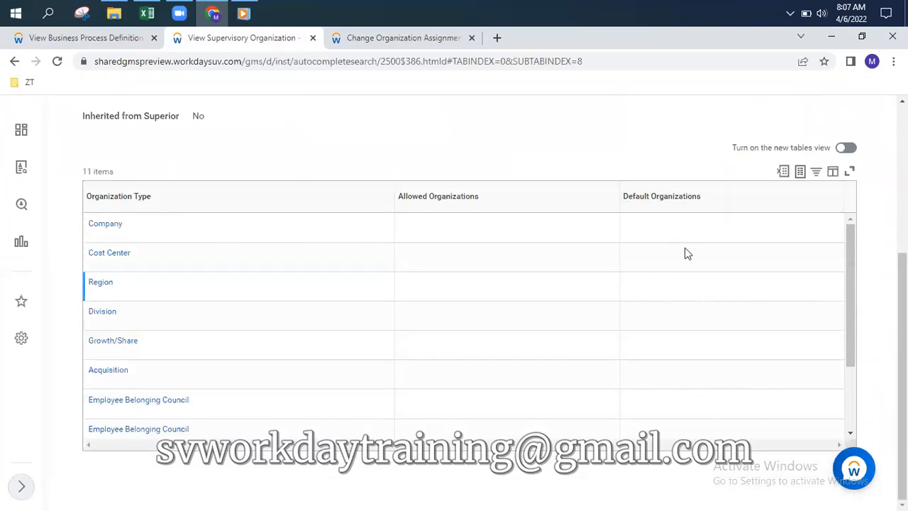
click(418, 39)
scroll(397, 210, up, 3)
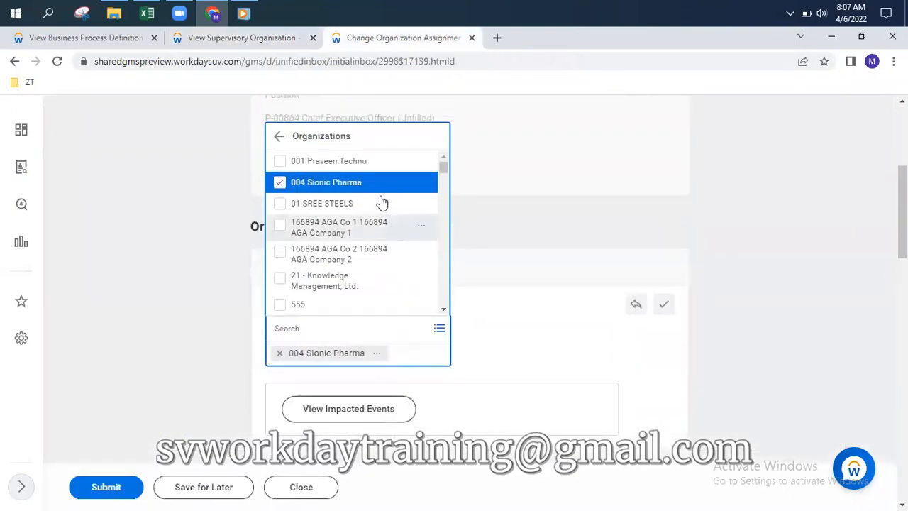
Set the hire's cost center to 002 DP3 - Painting
click(833, 241)
scroll(455, 319, down, 2)
scroll(456, 319, down, 3)
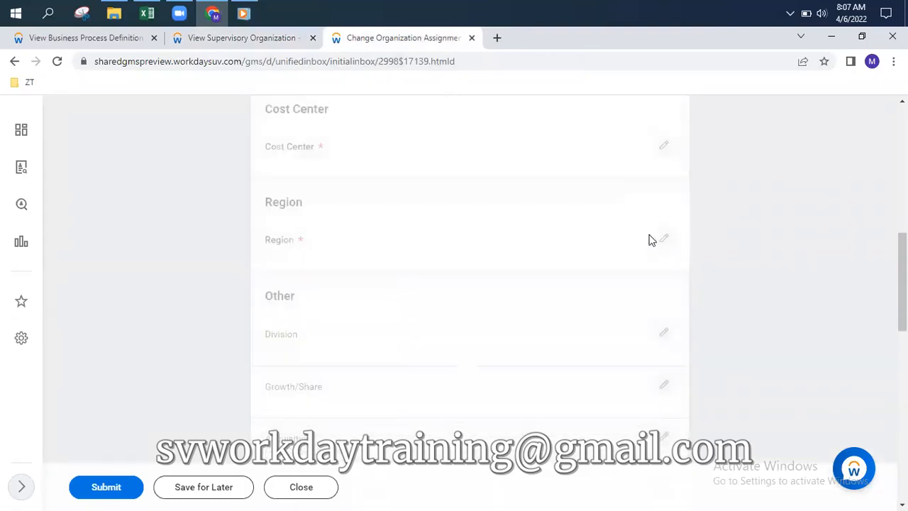
click(664, 148)
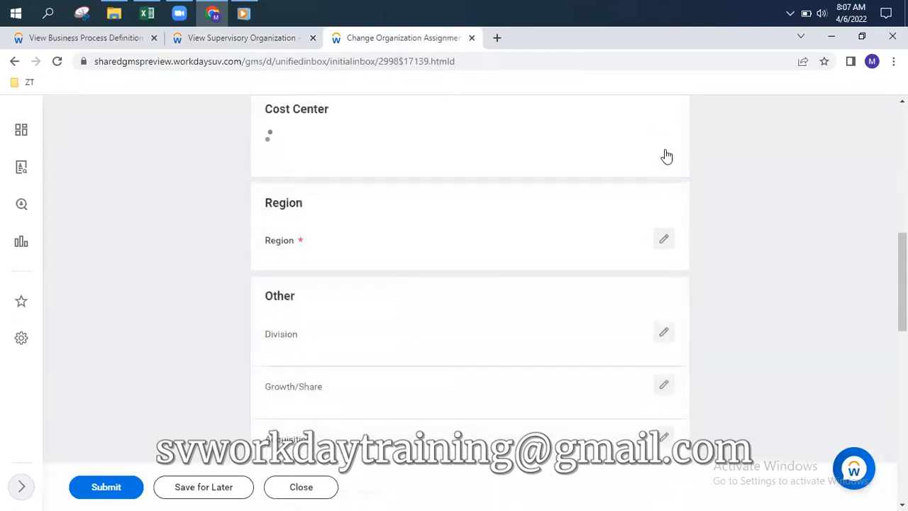
click(379, 169)
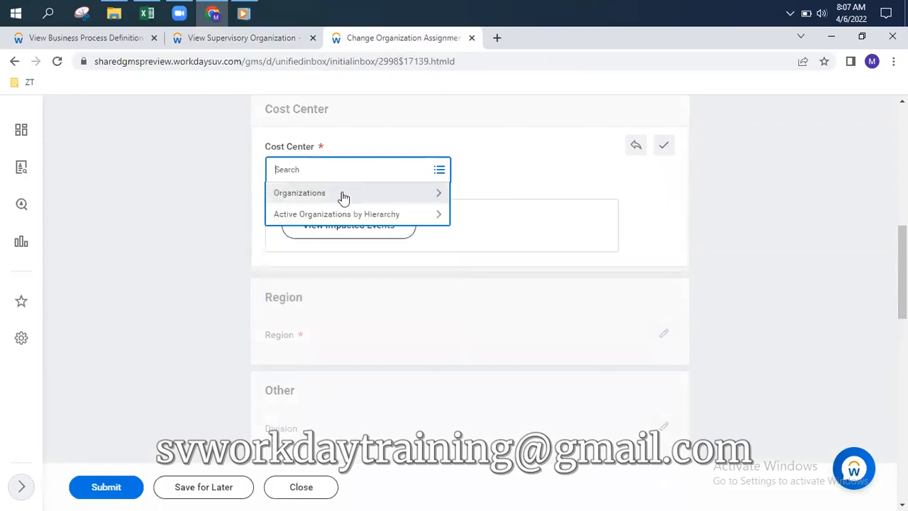
click(344, 194)
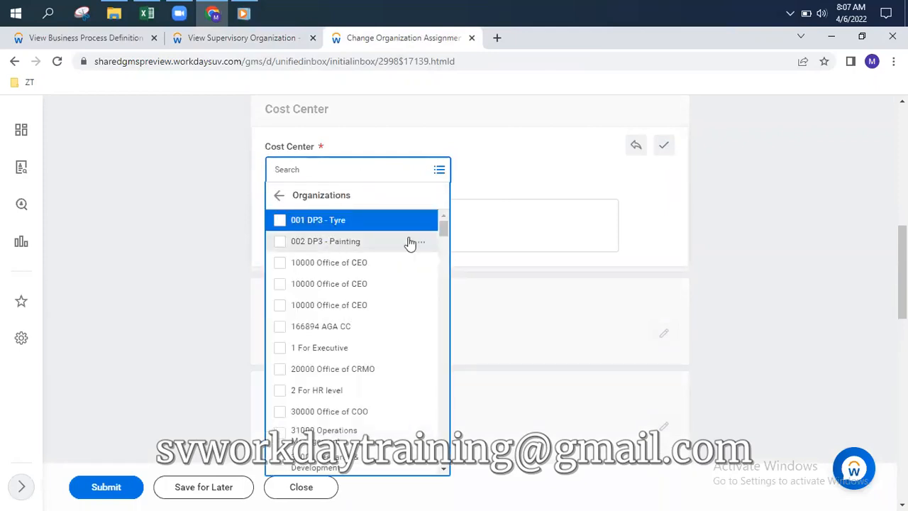
click(410, 243)
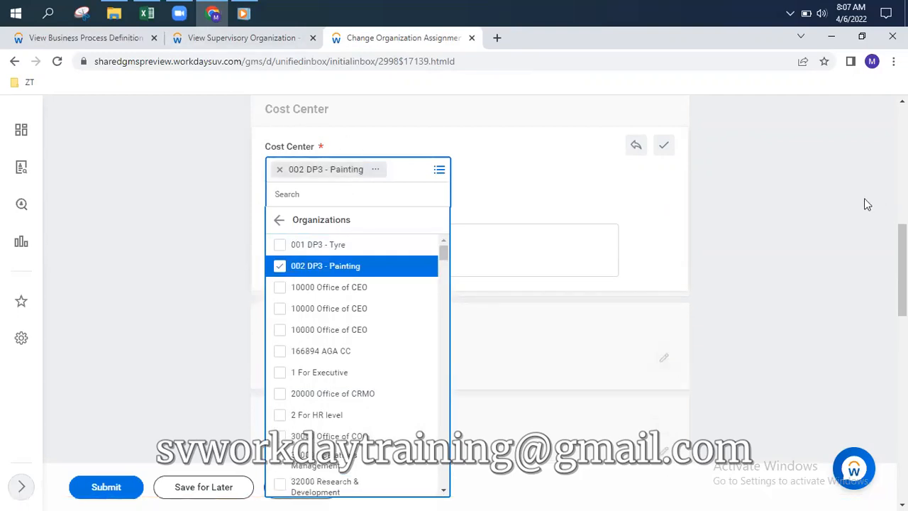
click(725, 217)
scroll(429, 181, up, 2)
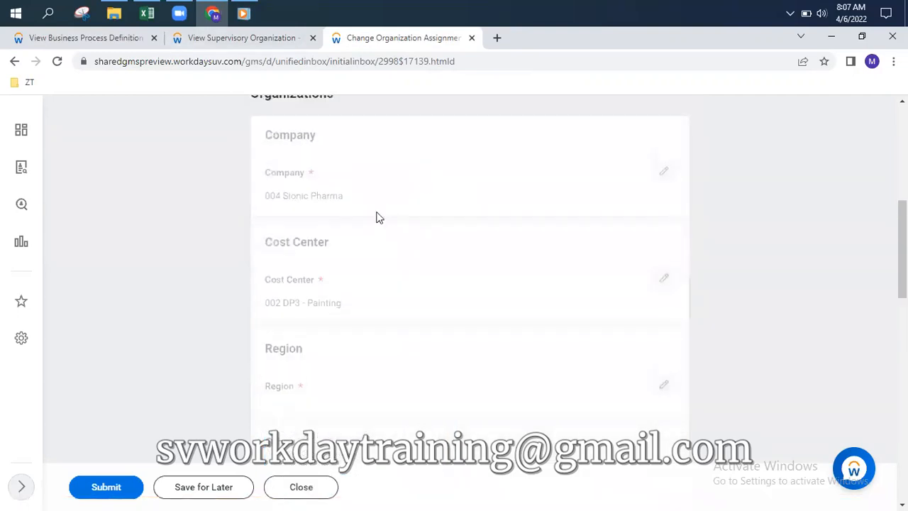
Set the hire's region to APA - New Zealand
click(664, 385)
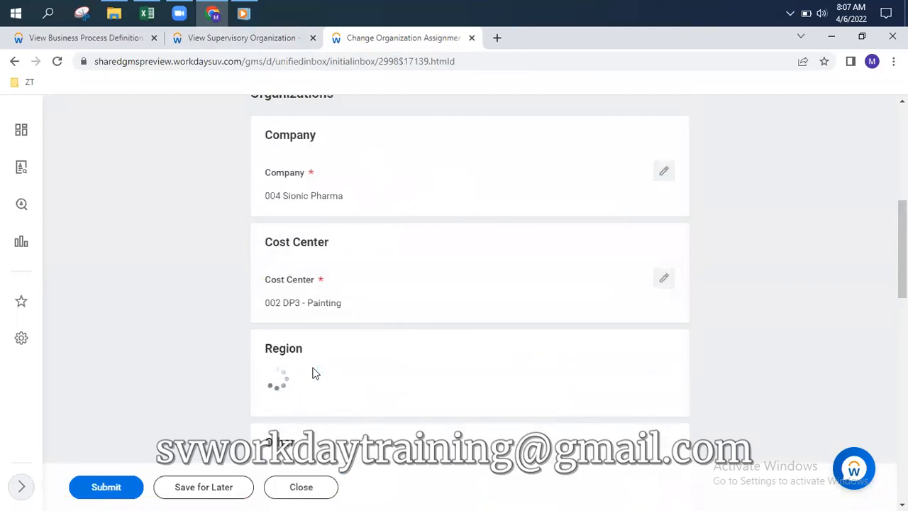
click(319, 415)
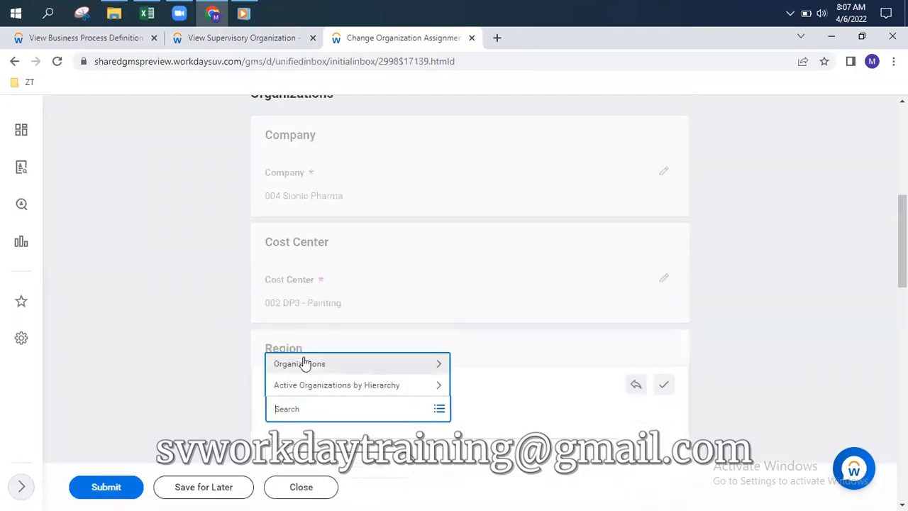
click(307, 360)
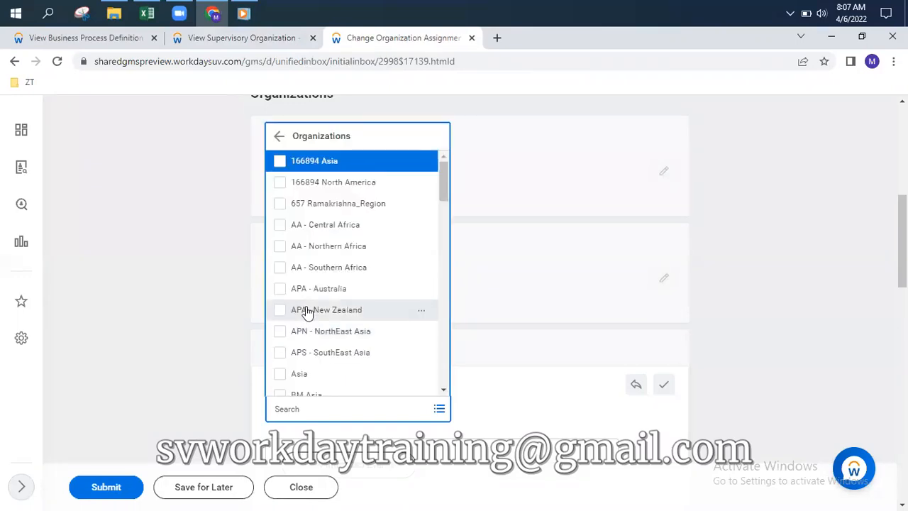
click(305, 310)
click(742, 306)
scroll(738, 312, down, 6)
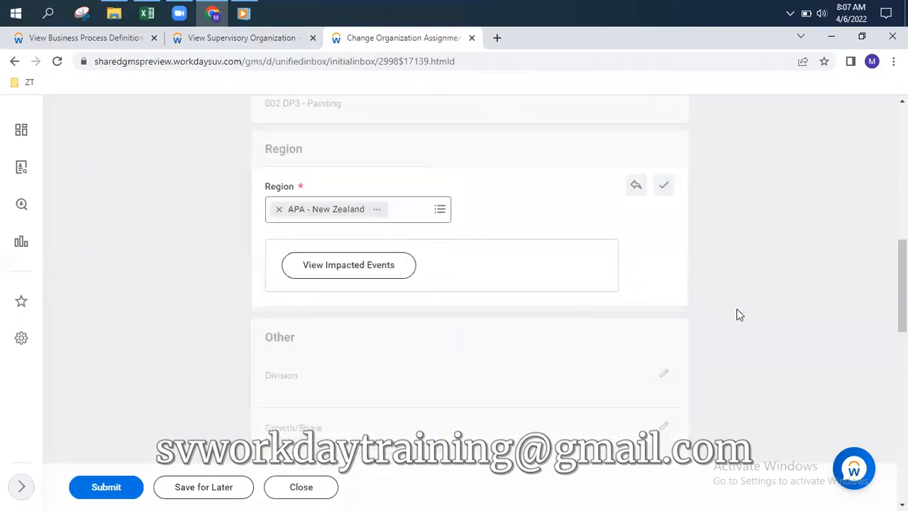
scroll(481, 303, down, 2)
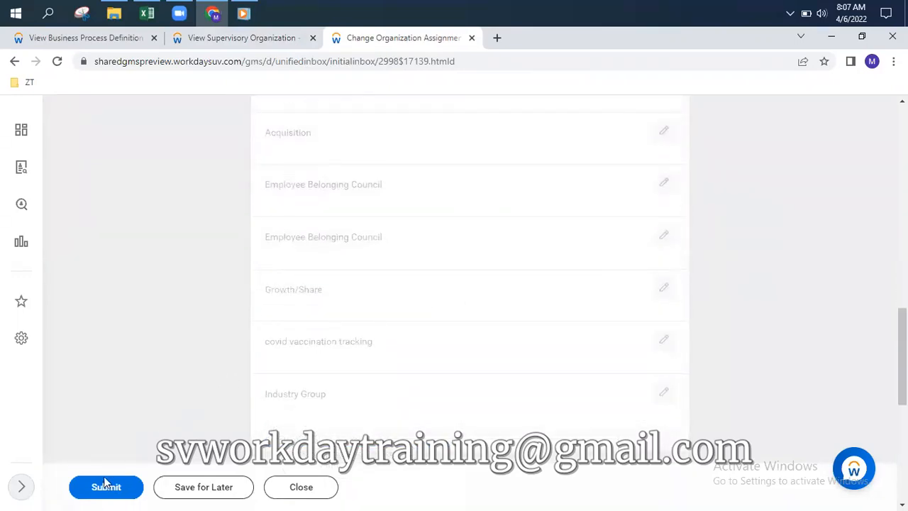
scroll(205, 365, up, 15)
scroll(377, 317, down, 2)
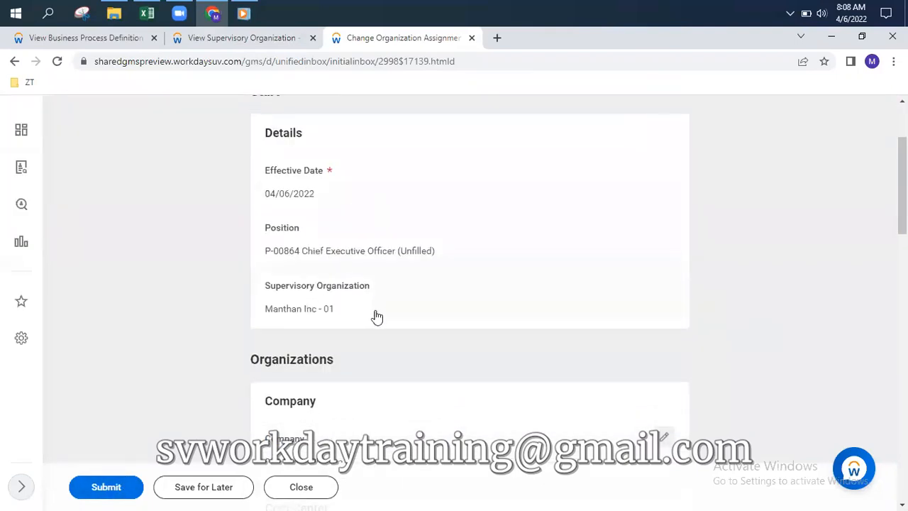
scroll(377, 317, up, 2)
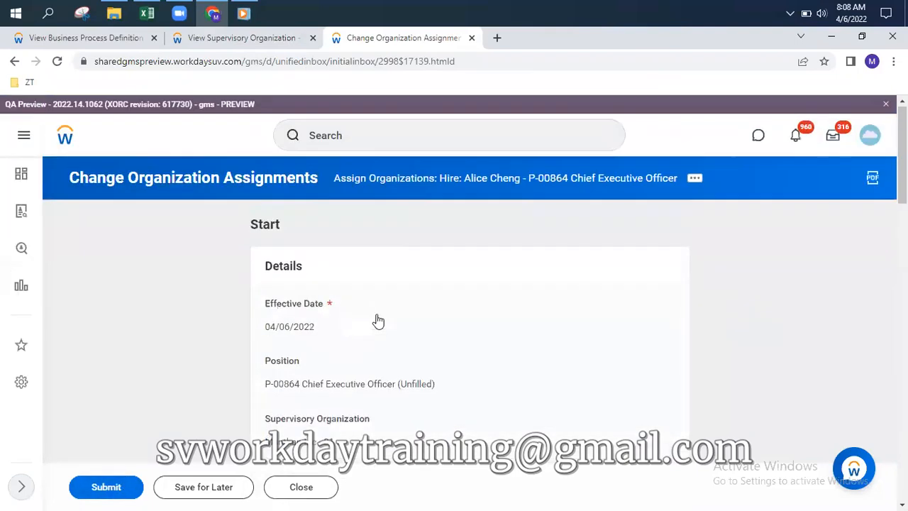
Submit the organization assignments for the CEO hire
click(99, 488)
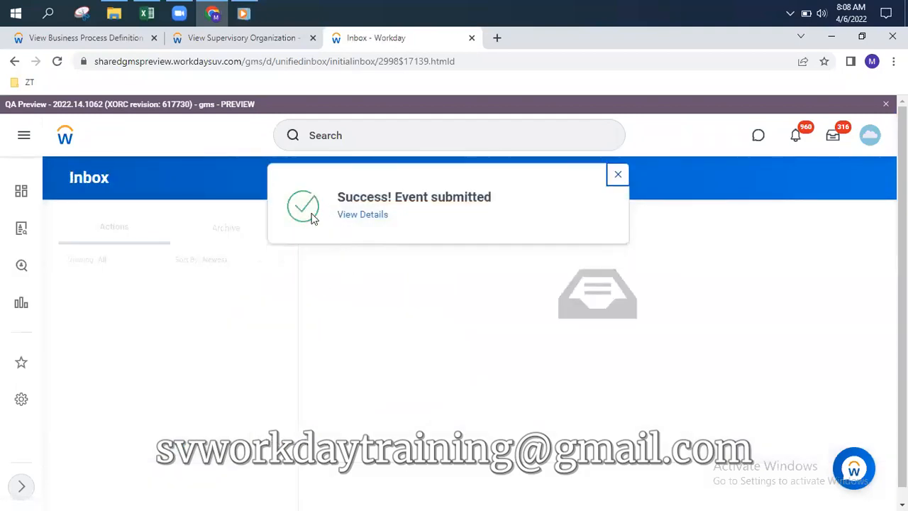
click(93, 39)
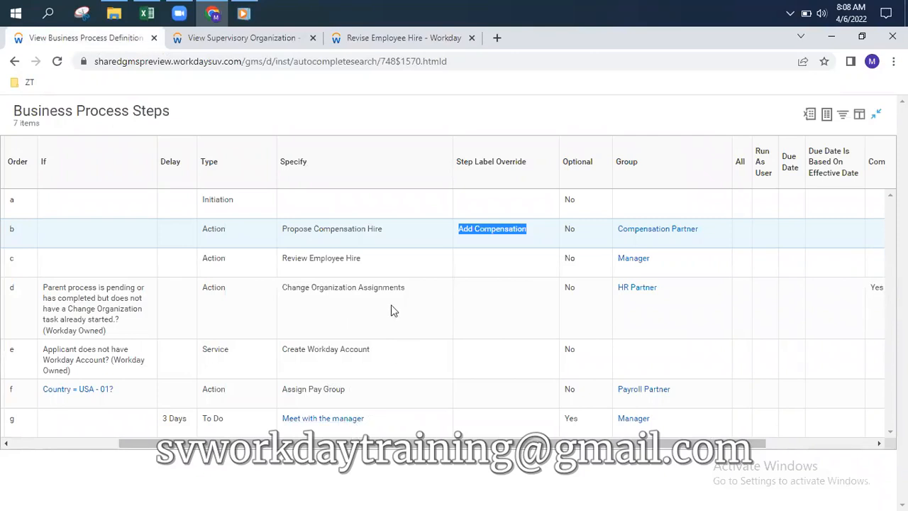
click(380, 38)
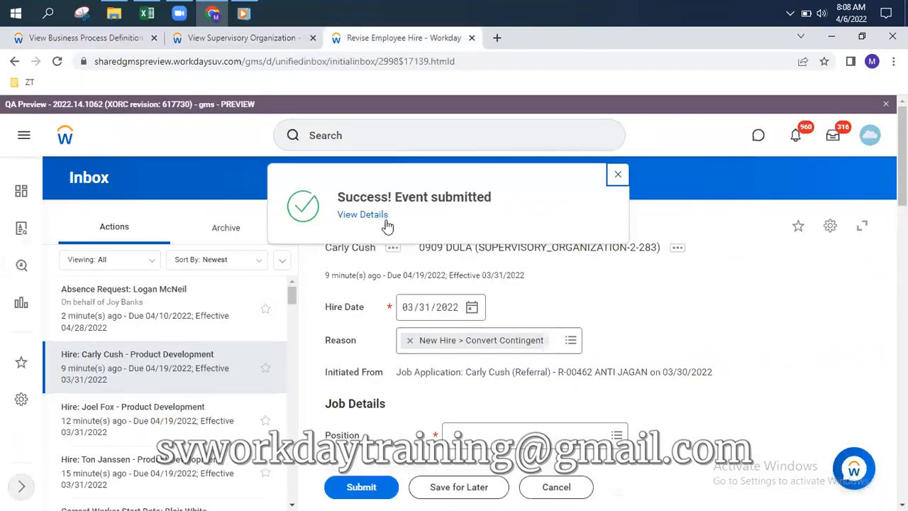
Open the hire event's details, showing Overall Status Successfully Completed and hire date 04/06/2022
click(363, 214)
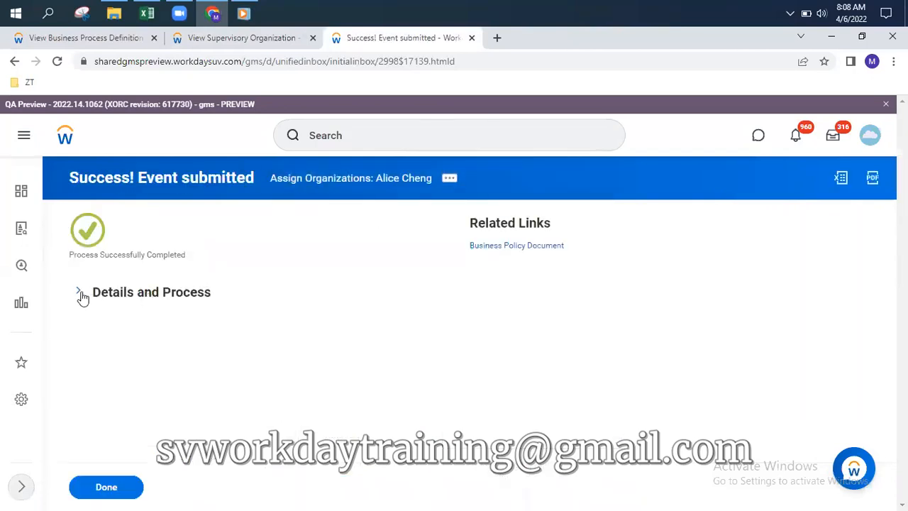
click(120, 295)
scroll(239, 245, down, 2)
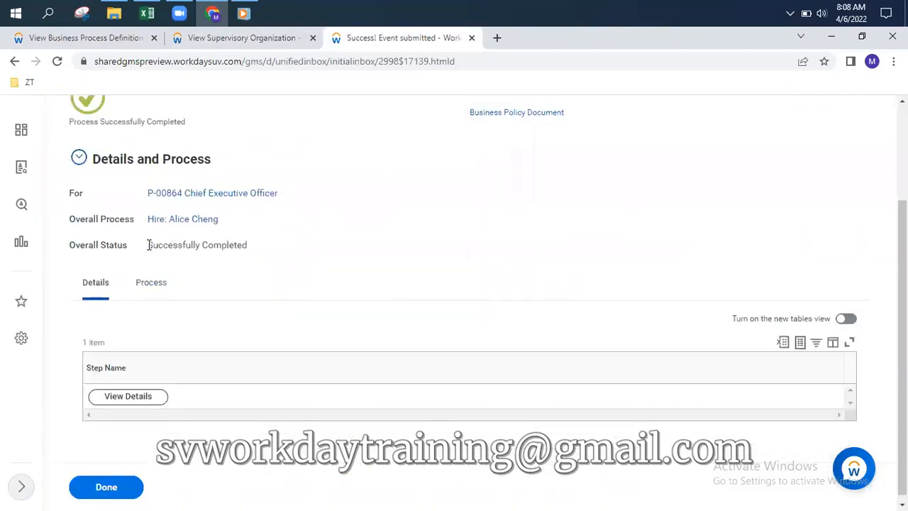
drag(148, 245, 266, 249)
click(151, 285)
scroll(528, 237, down, 2)
scroll(490, 238, up, 3)
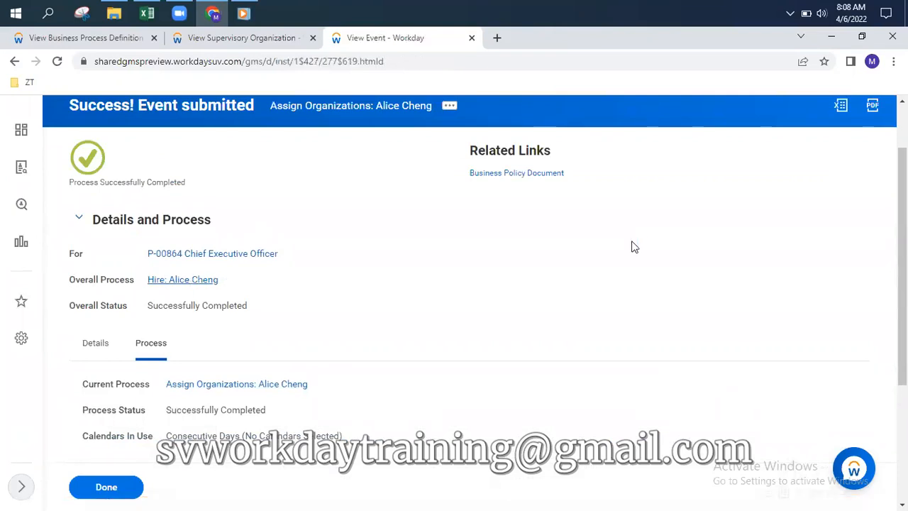
Review the hire's Process History through the last step's completion date, then return to Manthan Inc - 01
click(156, 346)
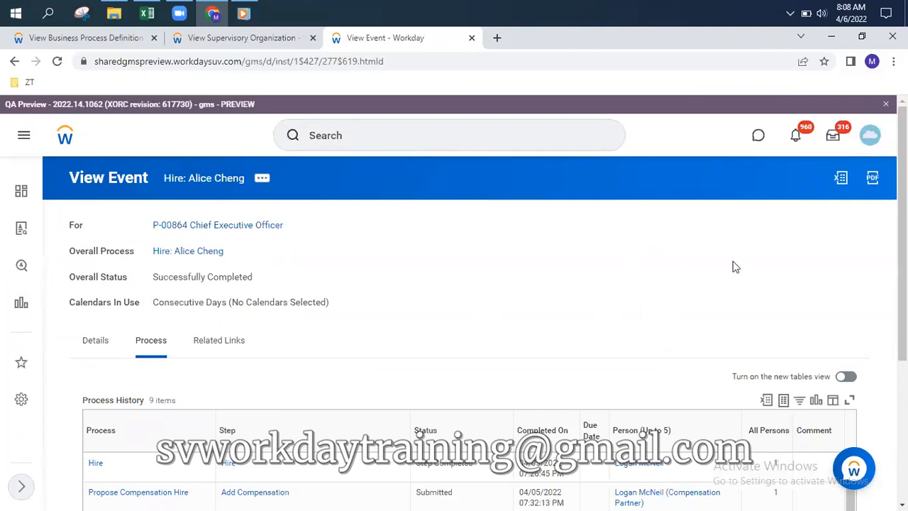
drag(901, 224, 902, 361)
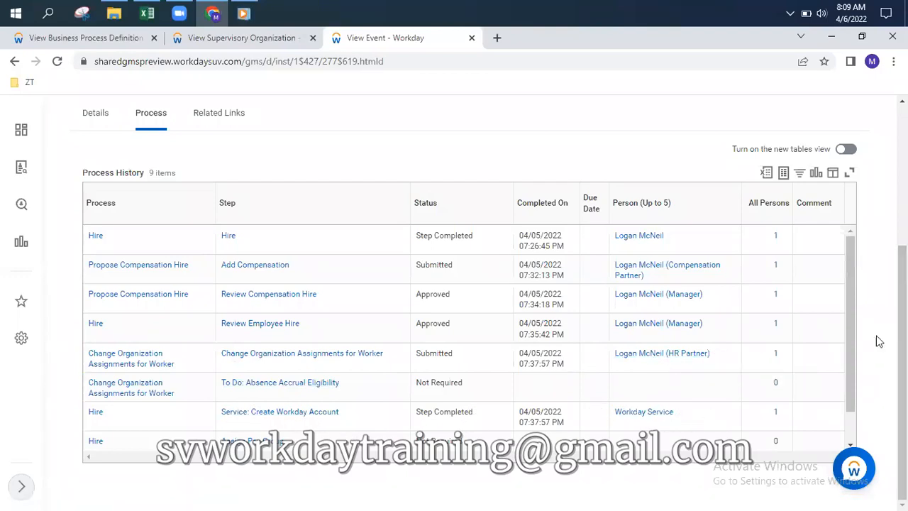
drag(849, 323, 848, 378)
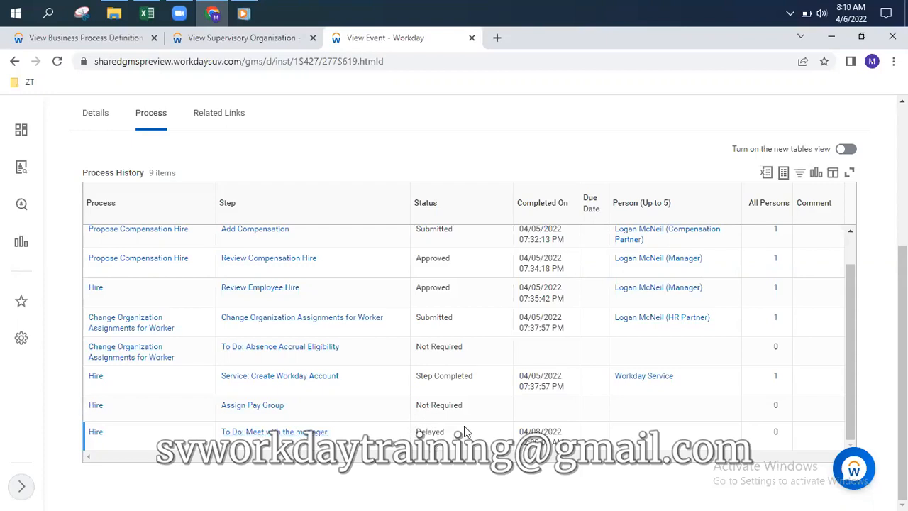
drag(520, 431, 576, 442)
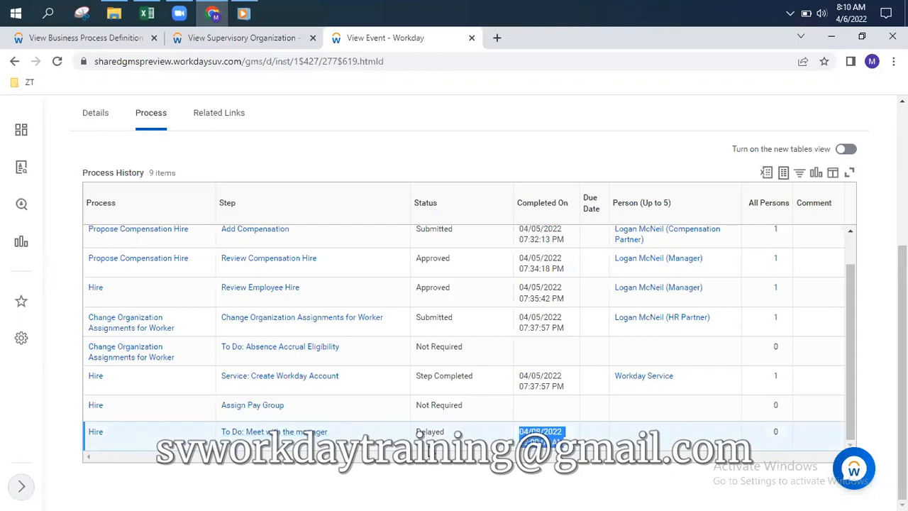
click(241, 39)
scroll(172, 291, up, 5)
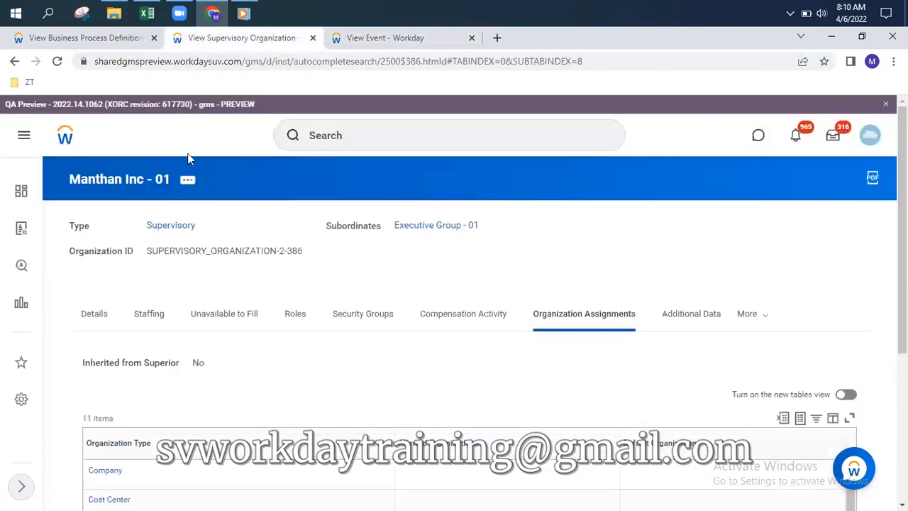
Reload the Manthan Inc - 01 page and check its Members section
click(57, 61)
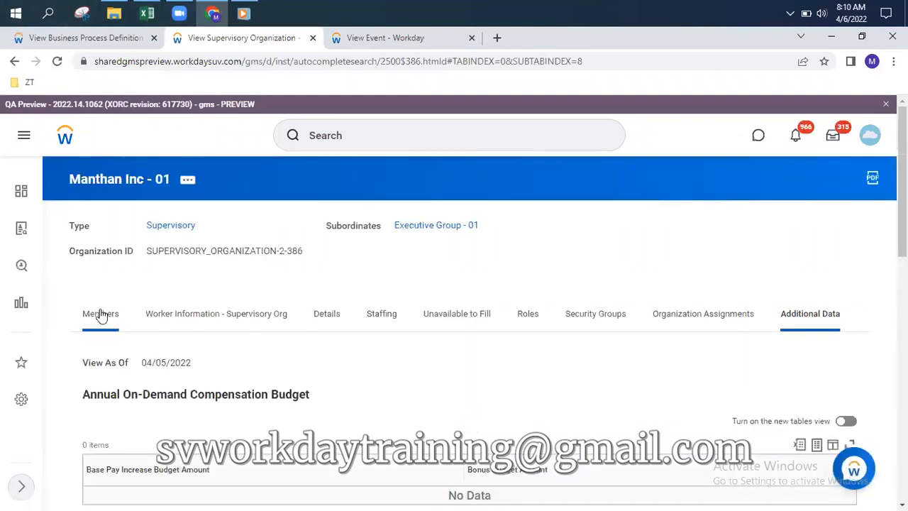
click(103, 319)
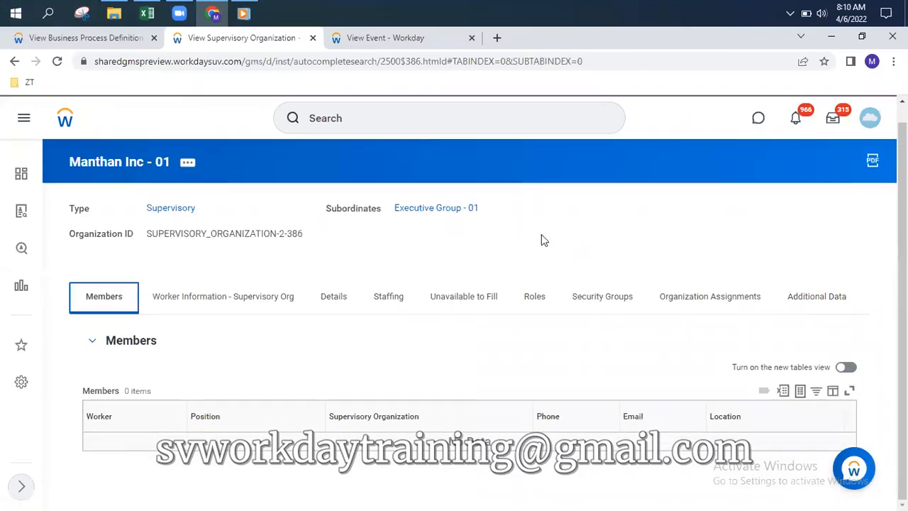
click(92, 341)
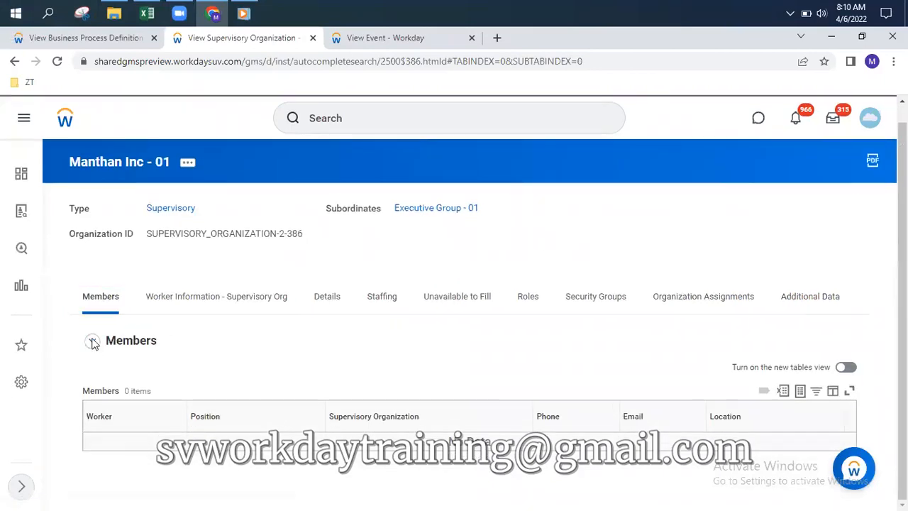
click(93, 357)
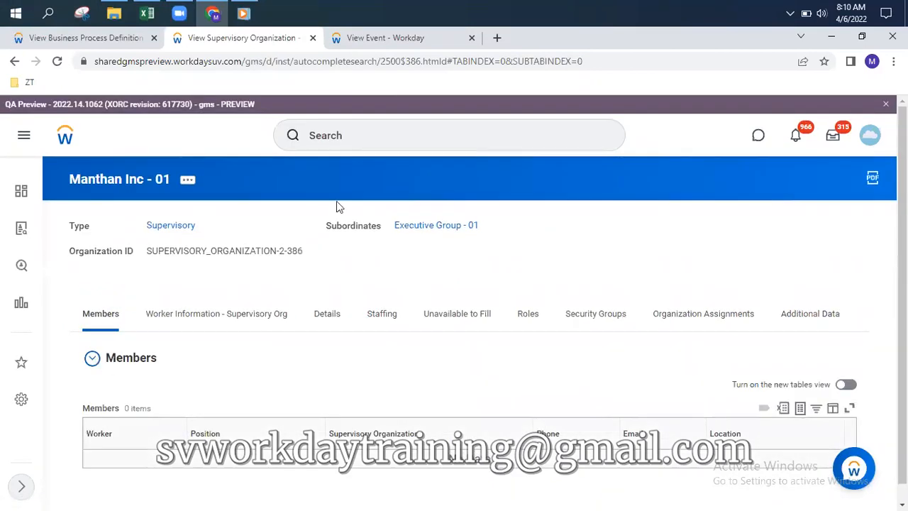
click(389, 40)
scroll(269, 213, up, 3)
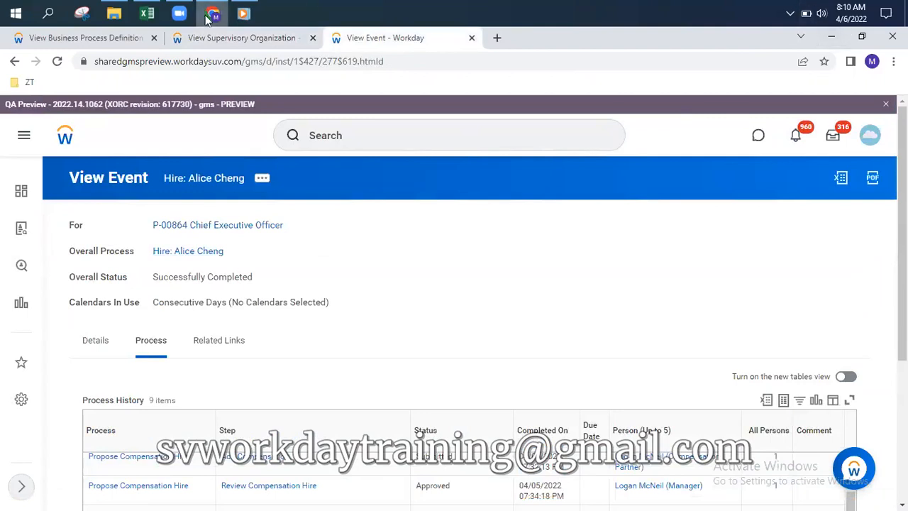
click(255, 38)
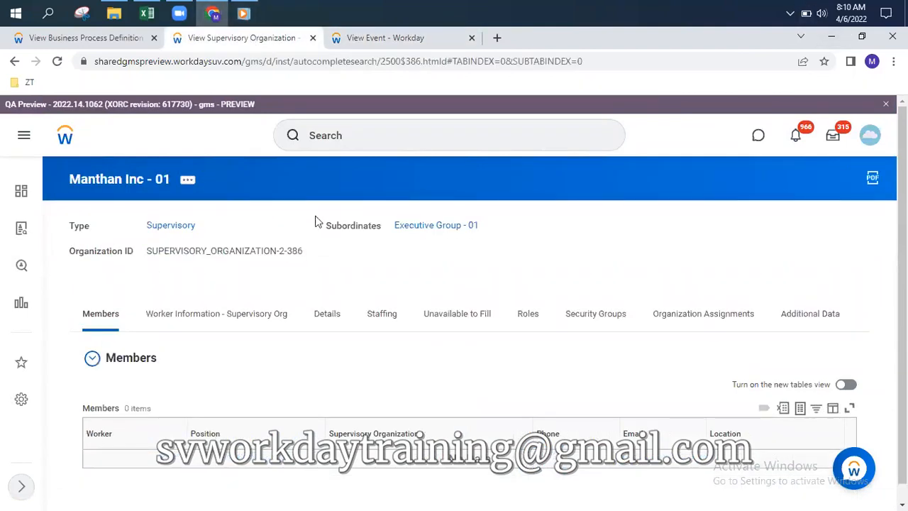
Show Unavailable to Fill positions, including P-00864 Chief Executive Officer hired effective 04/06/2022
click(381, 317)
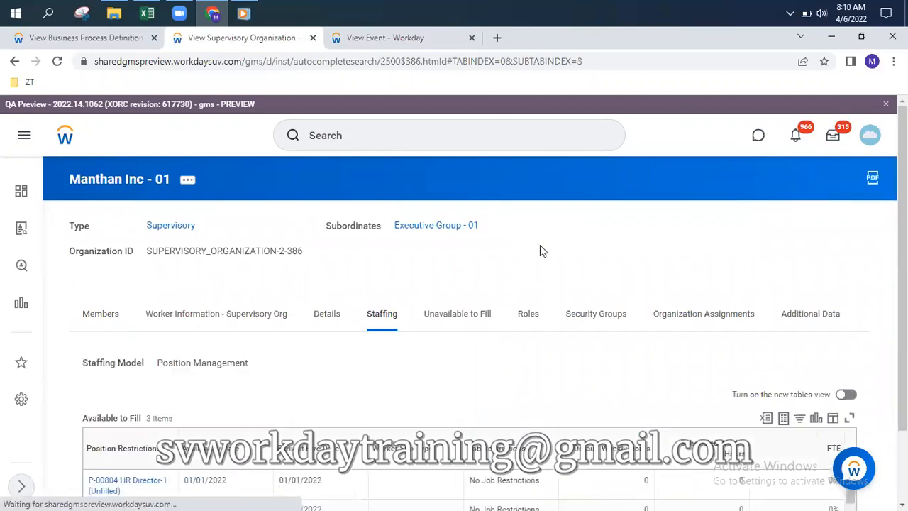
scroll(543, 272, down, 2)
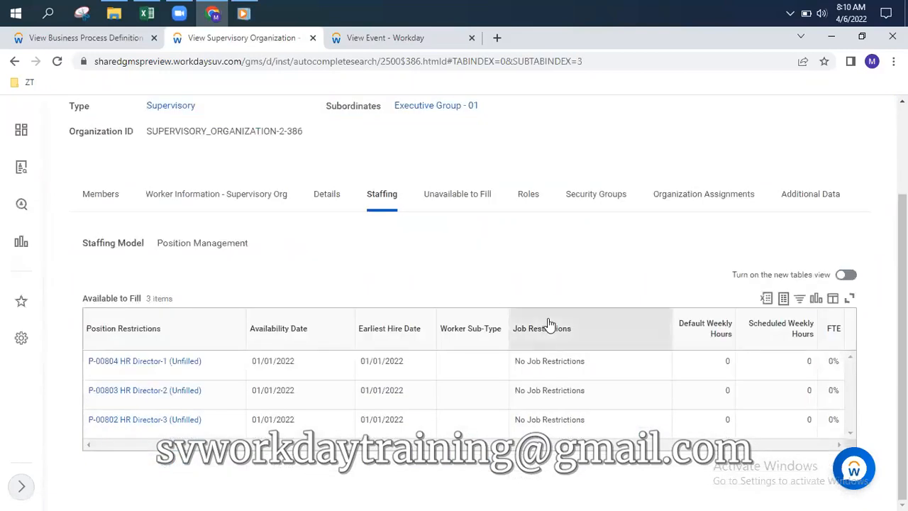
click(461, 198)
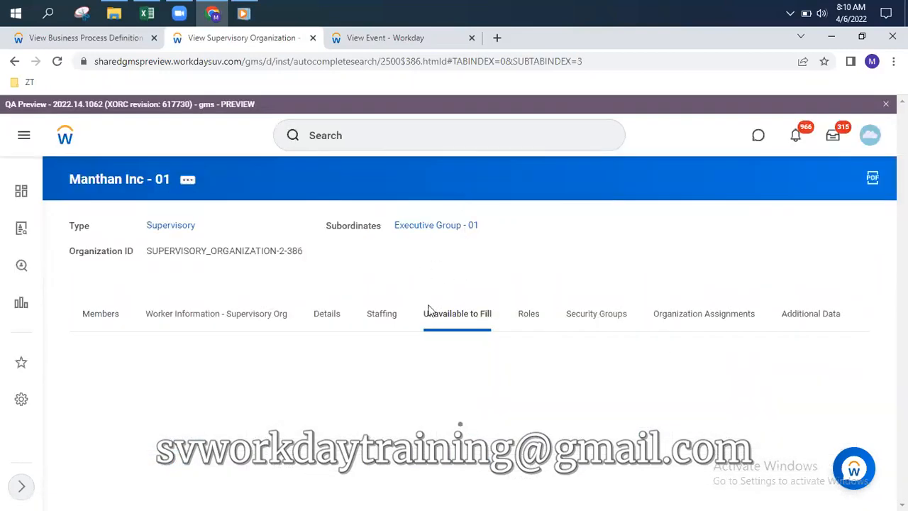
scroll(306, 402, down, 3)
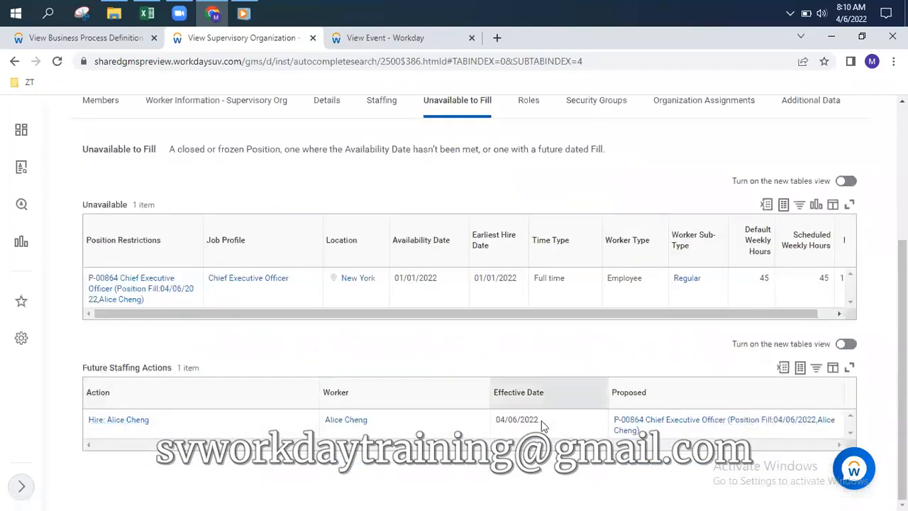
drag(494, 420, 554, 418)
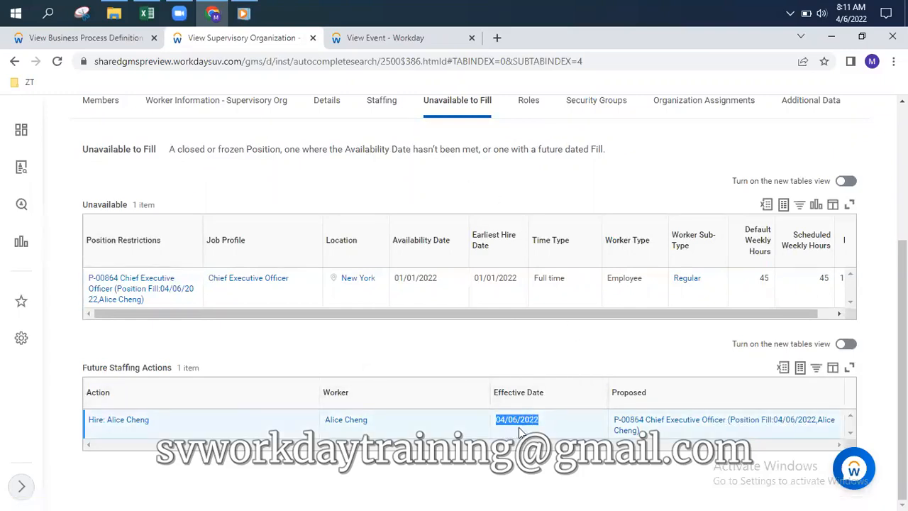
scroll(263, 320, up, 3)
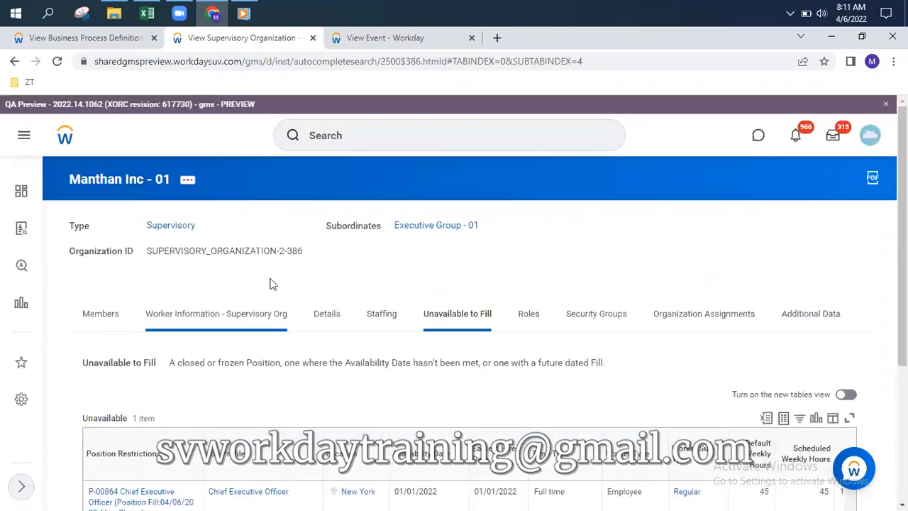
View Manthan Inc - 01 as of 04/06/2022, showing one member in P-00864 Chief Executive Officer
click(187, 182)
mouse_move(290, 236)
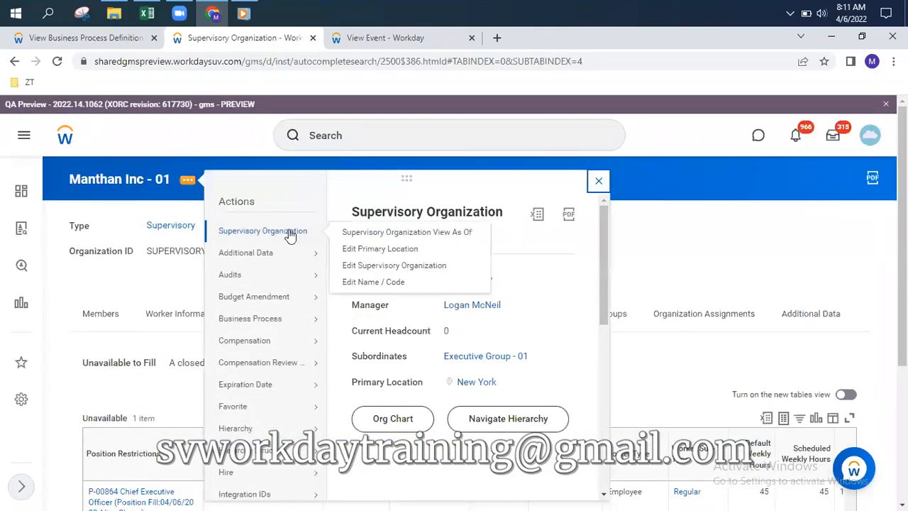
click(378, 234)
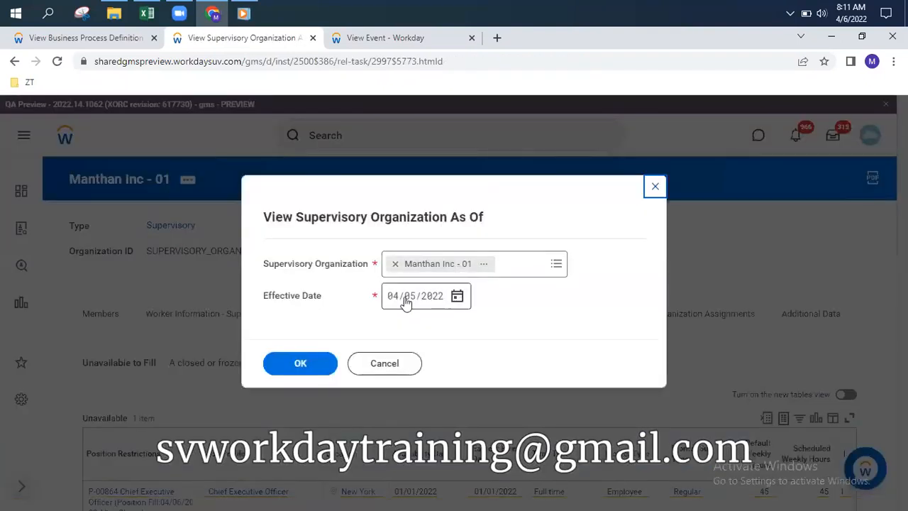
click(458, 298)
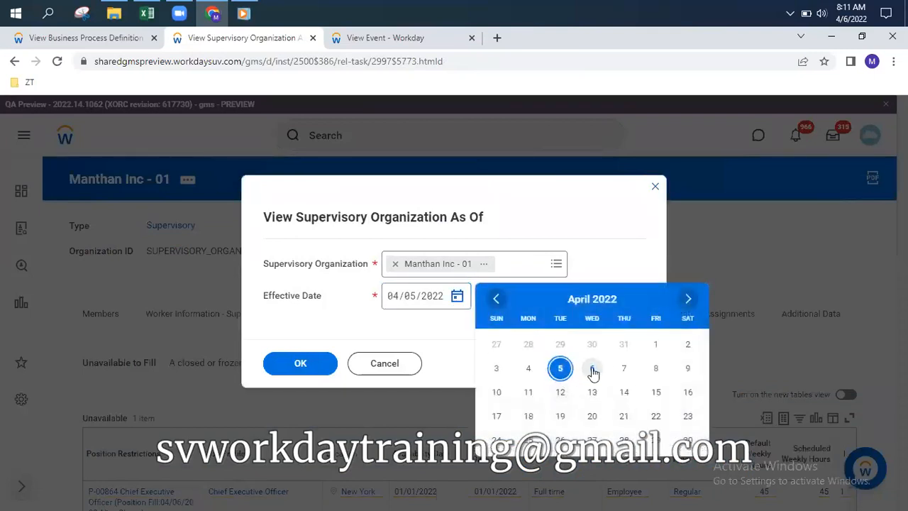
click(592, 370)
click(302, 364)
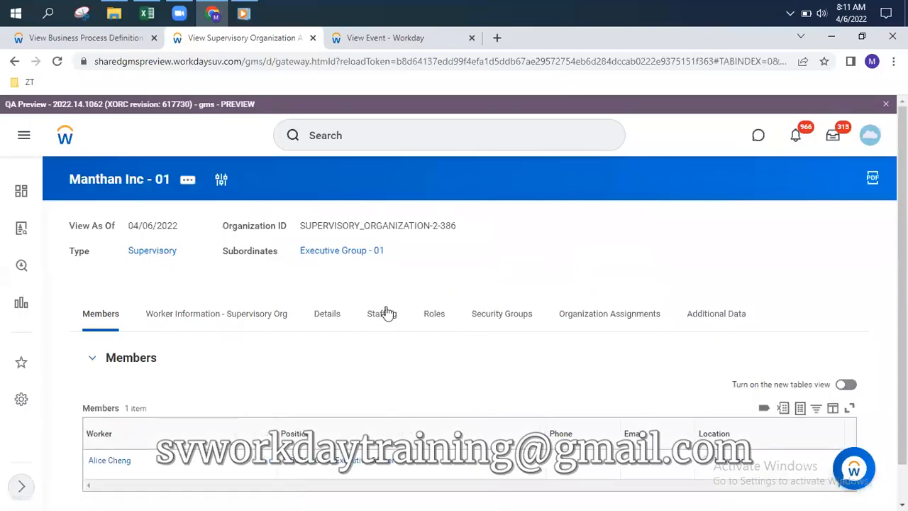
scroll(376, 310, down, 1)
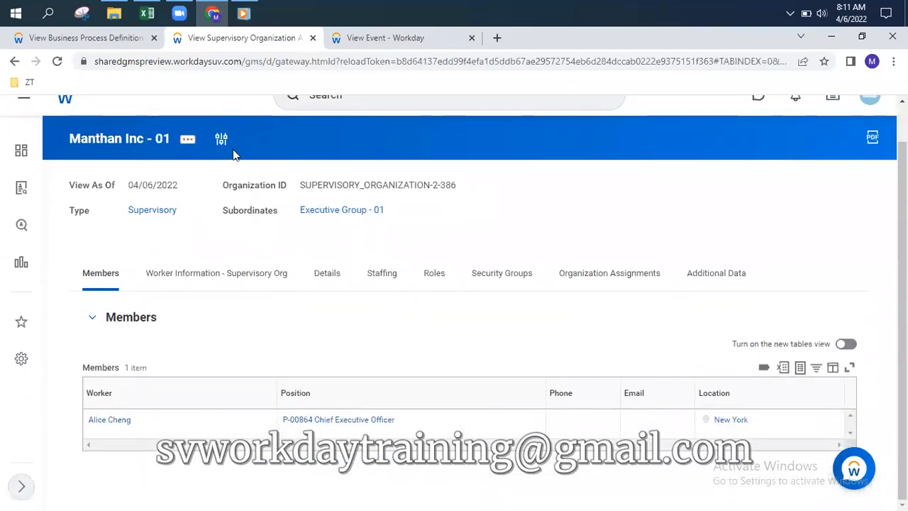
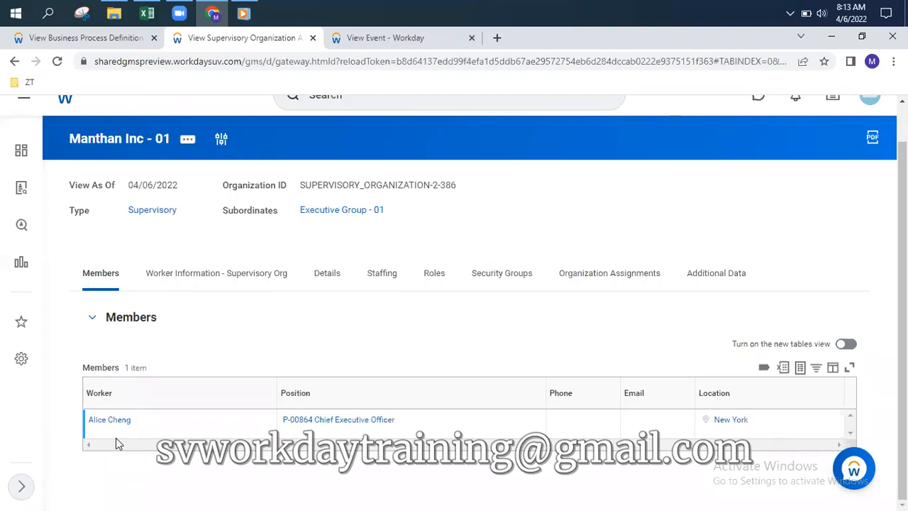
scroll(211, 220, up, 1)
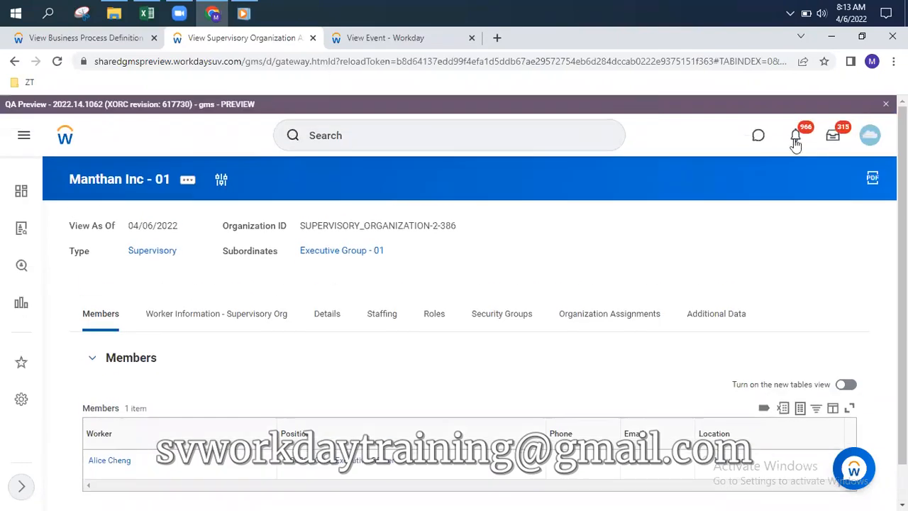
click(837, 142)
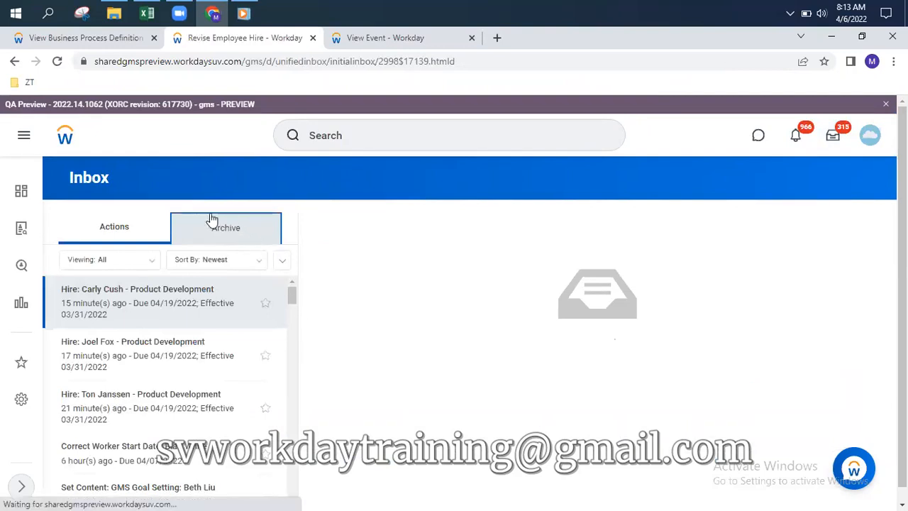
click(234, 234)
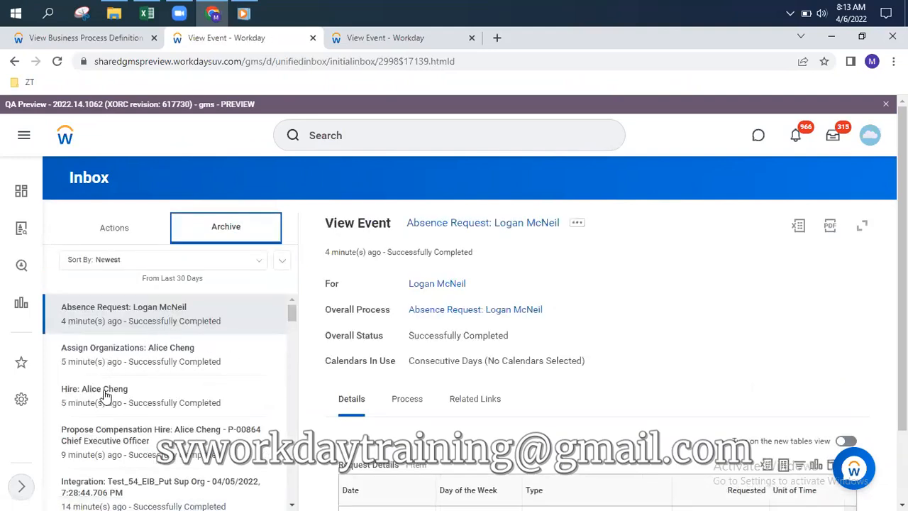
click(105, 395)
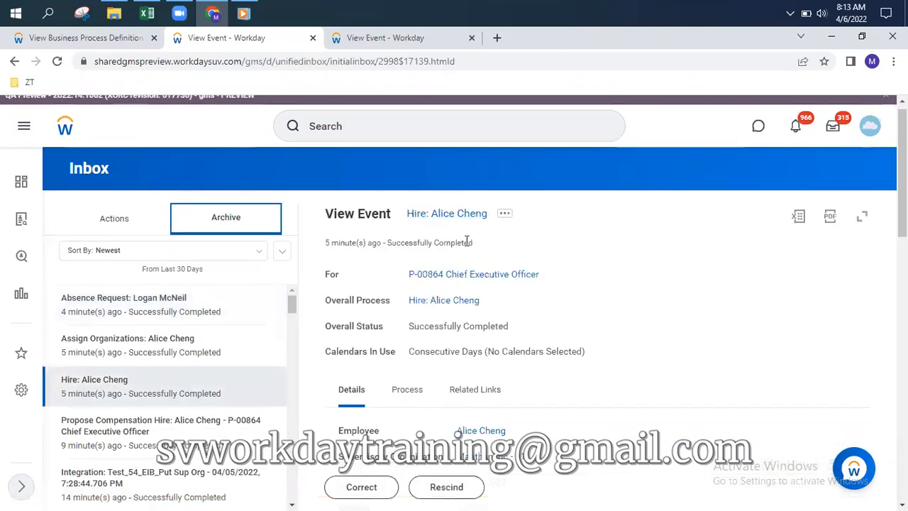
click(504, 215)
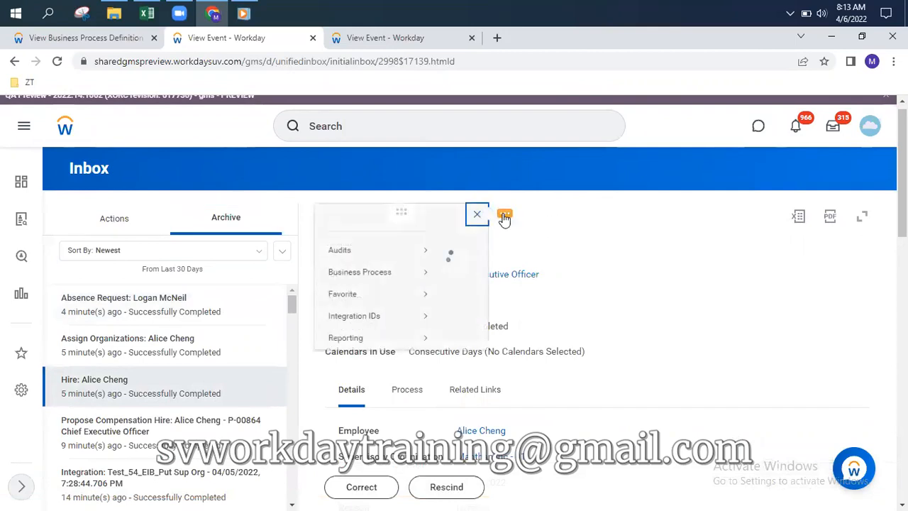
mouse_move(181, 297)
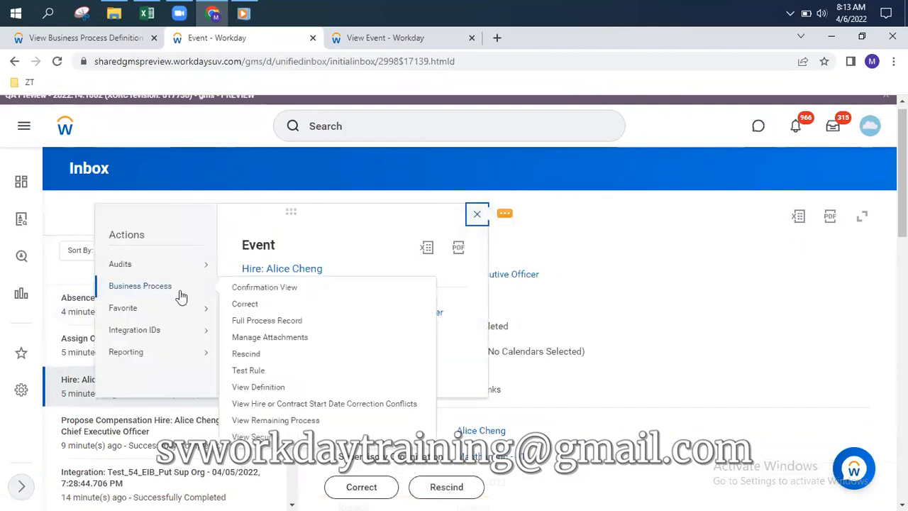
click(249, 304)
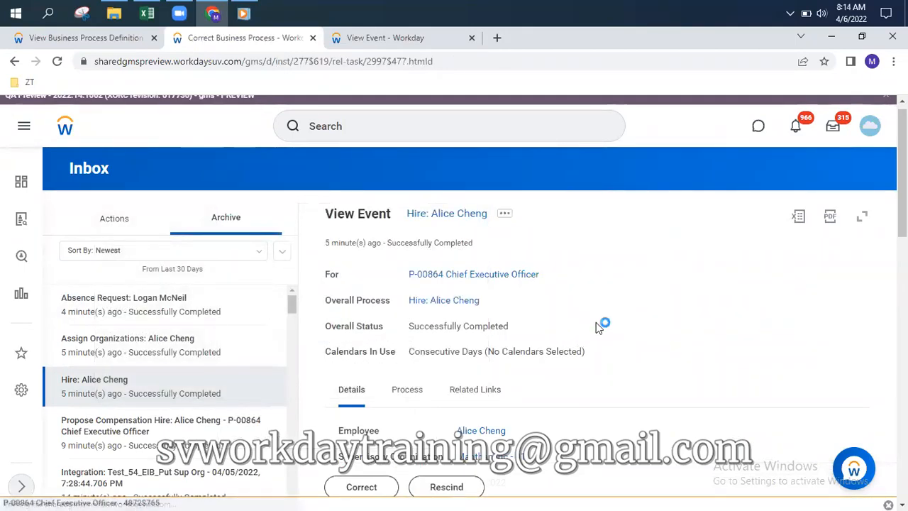
click(180, 338)
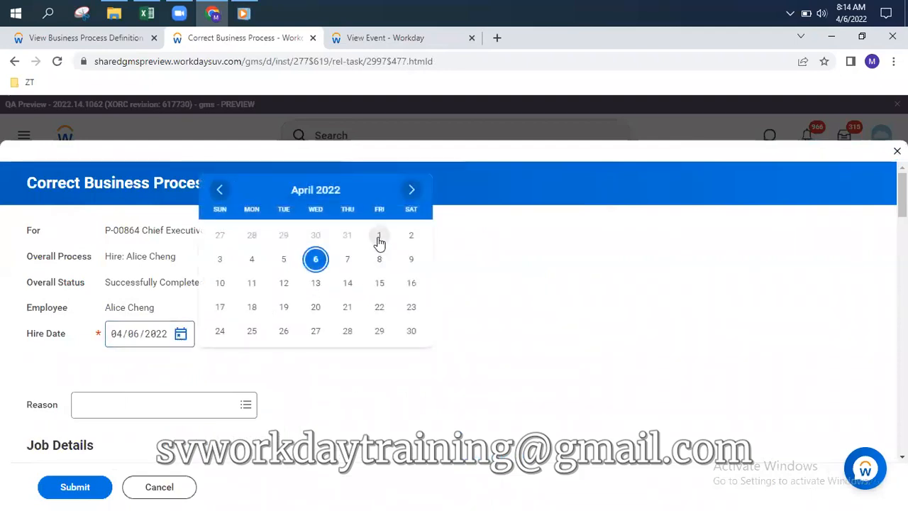
click(380, 241)
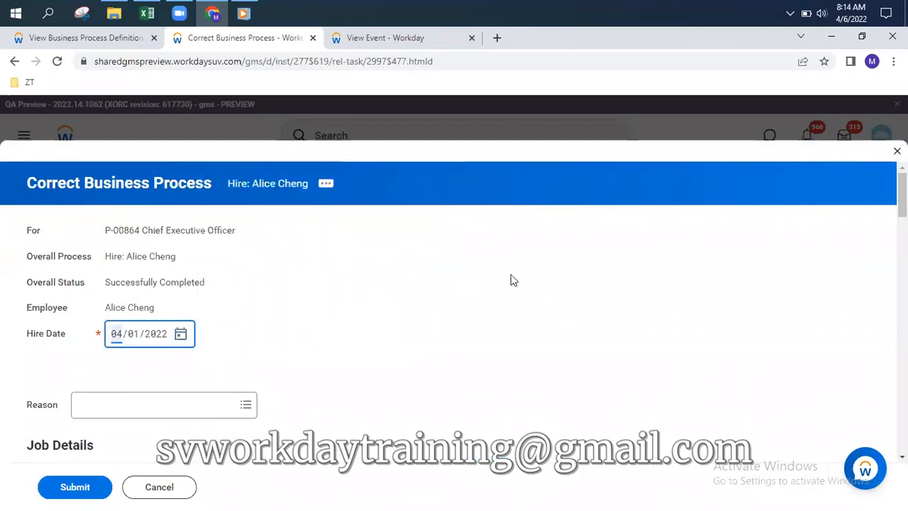
scroll(511, 277, down, 1)
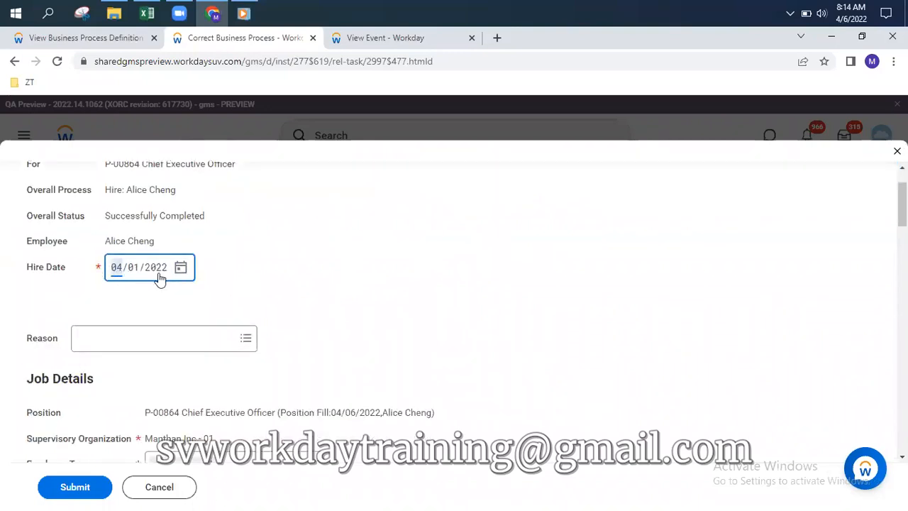
scroll(223, 289, down, 6)
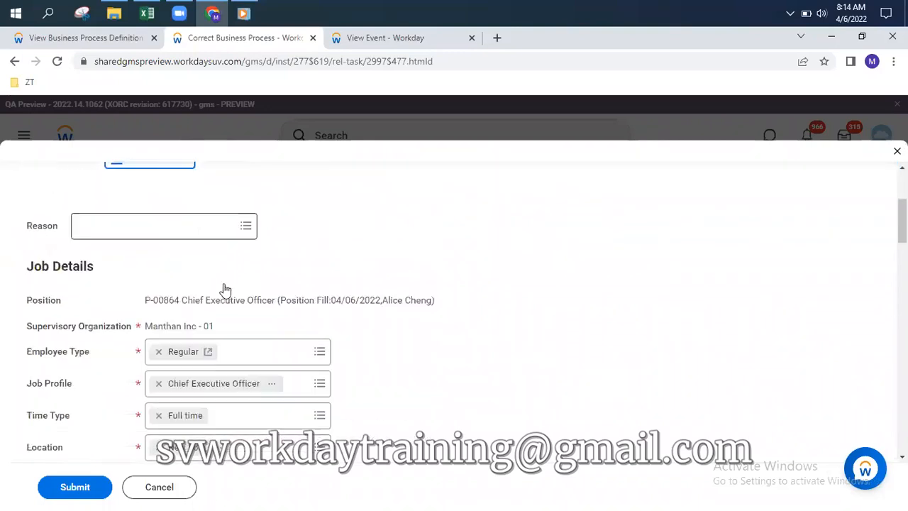
Add the required comment 'Joining early.' and submit the hire correction
click(78, 488)
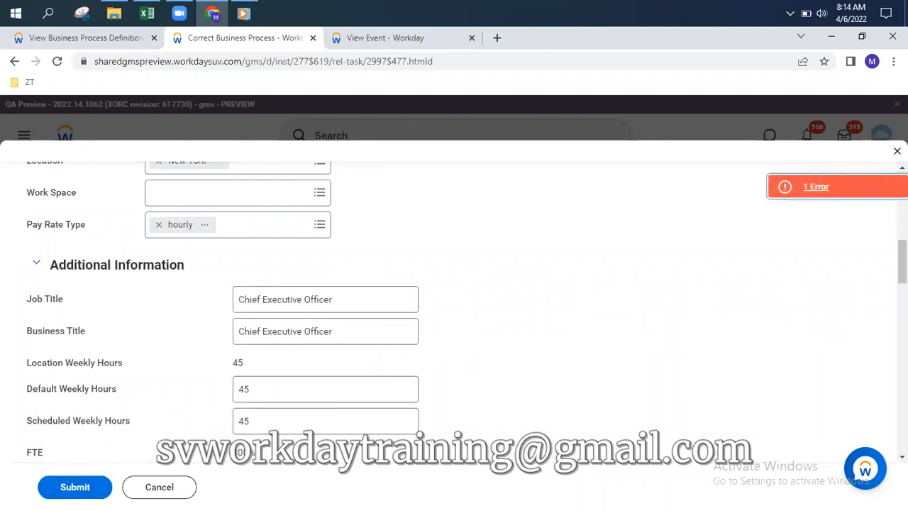
click(815, 187)
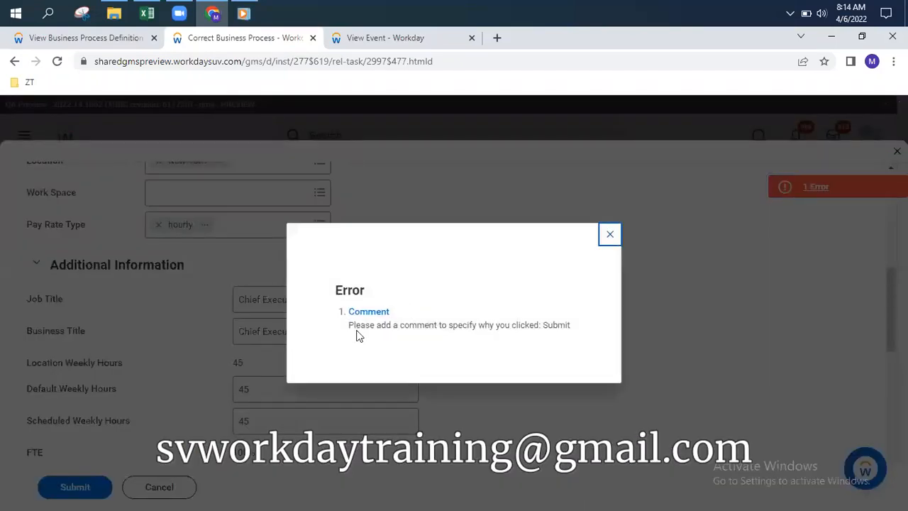
click(610, 234)
scroll(326, 371, down, 5)
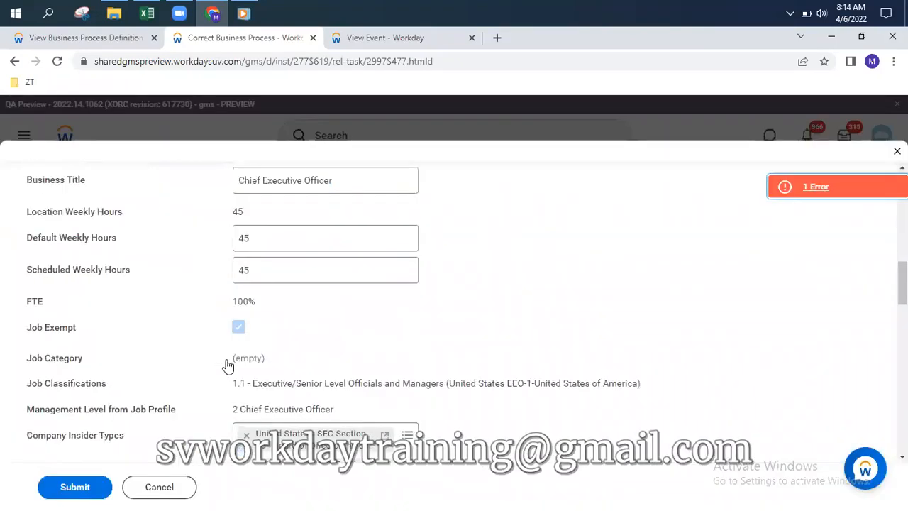
scroll(290, 394, down, 5)
click(146, 301)
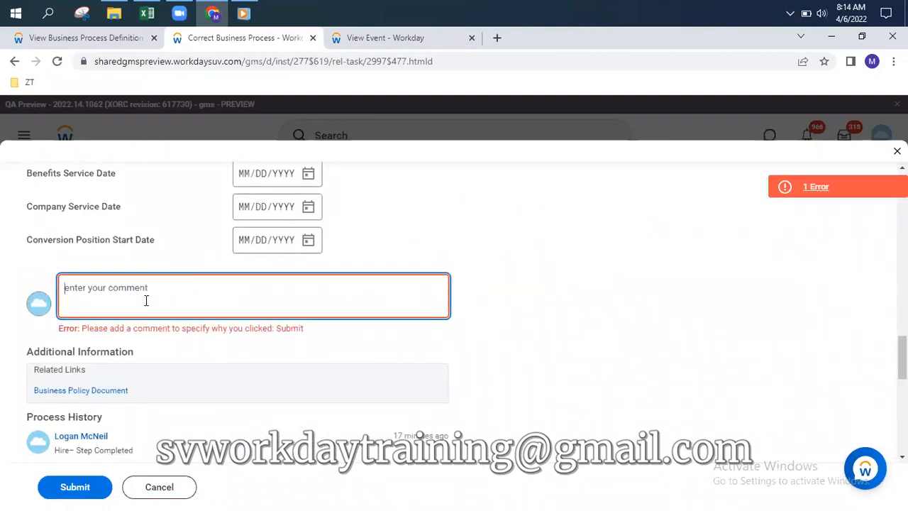
text(Joining early.)
click(70, 487)
click(75, 491)
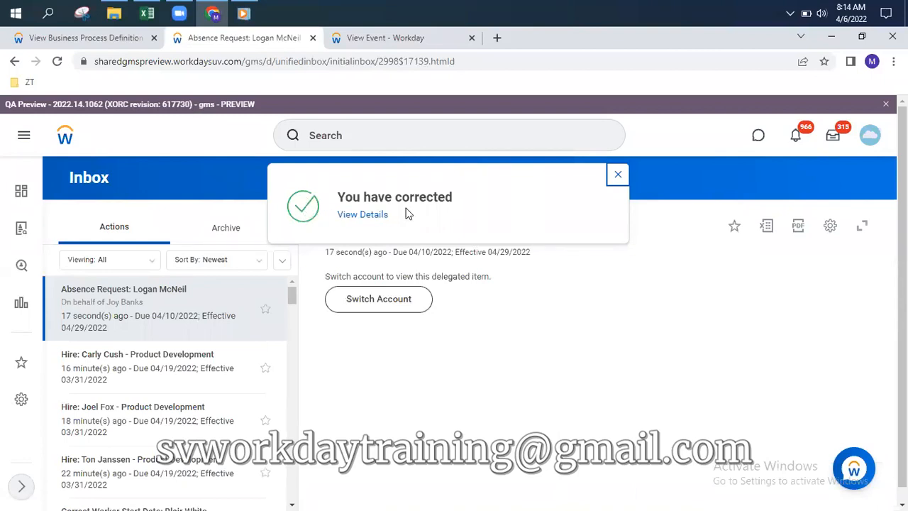
click(618, 177)
click(392, 36)
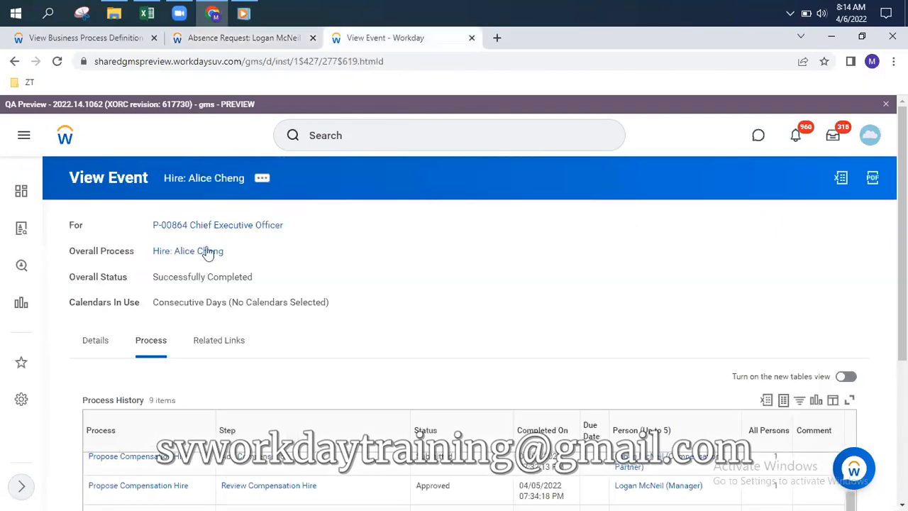
click(358, 139)
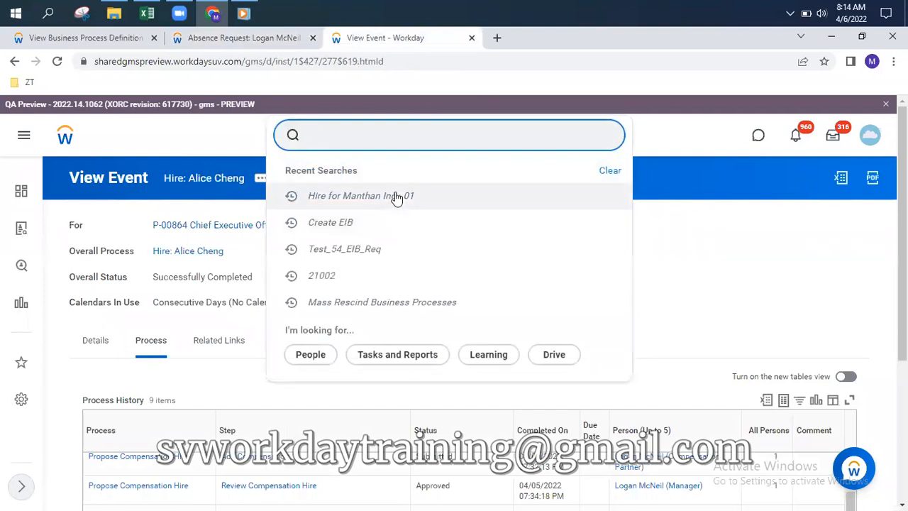
text(manth)
click(381, 183)
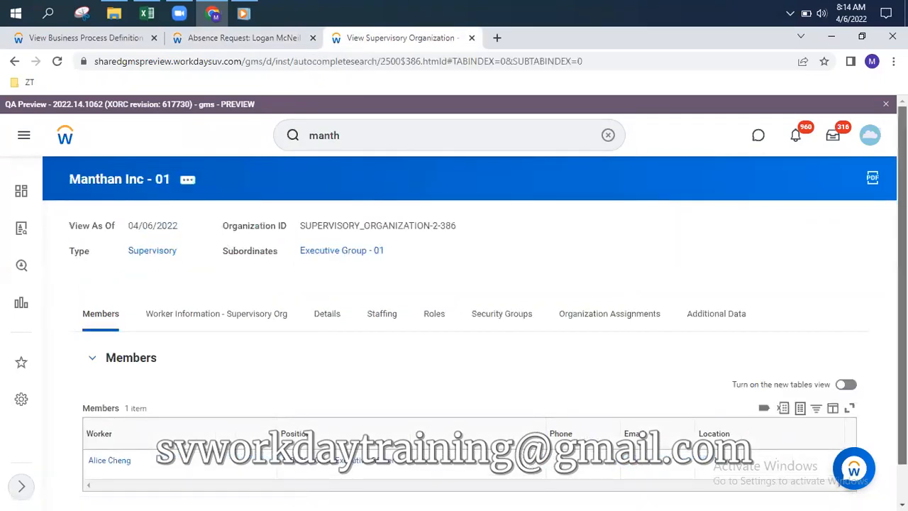
scroll(502, 383, down, 1)
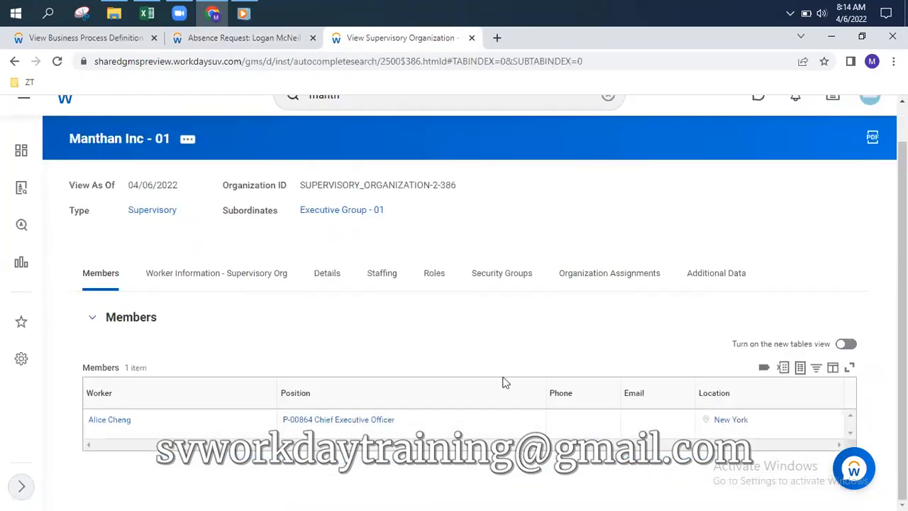
click(102, 422)
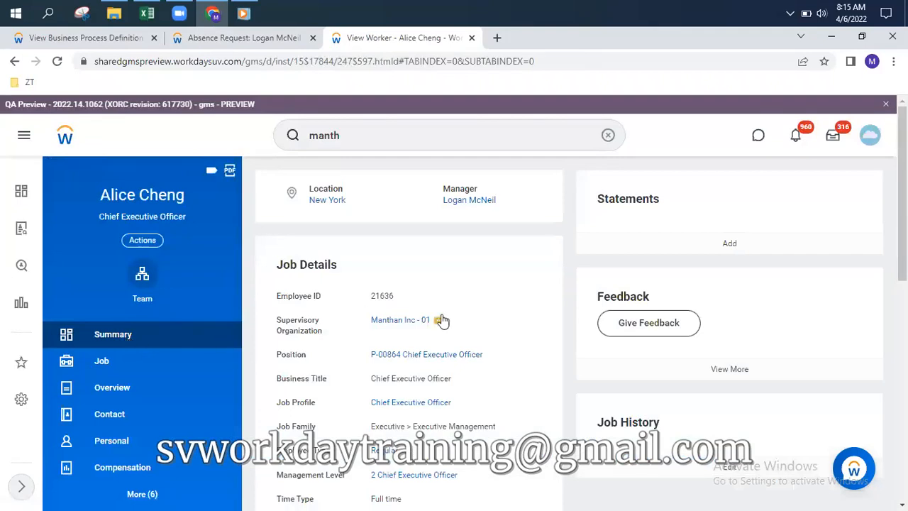
scroll(388, 403, down, 2)
drag(370, 438, 426, 443)
scroll(503, 257, up, 2)
click(101, 365)
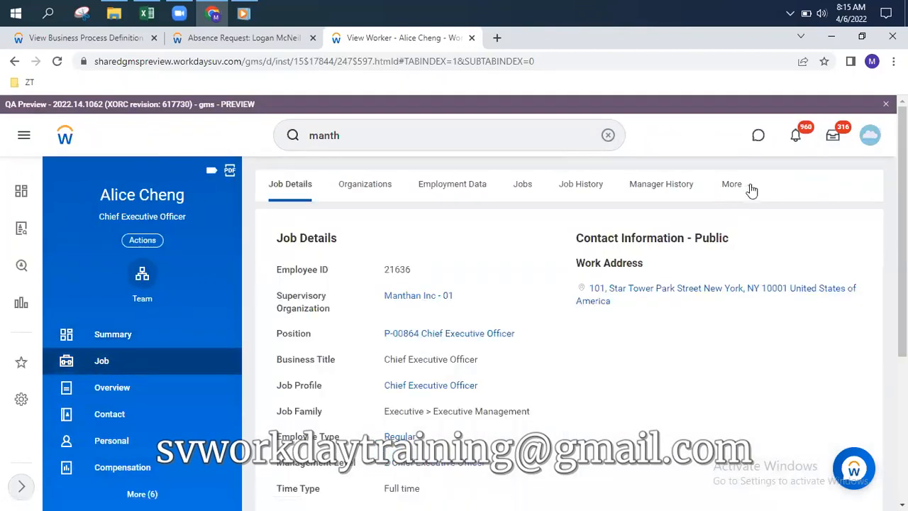
click(755, 188)
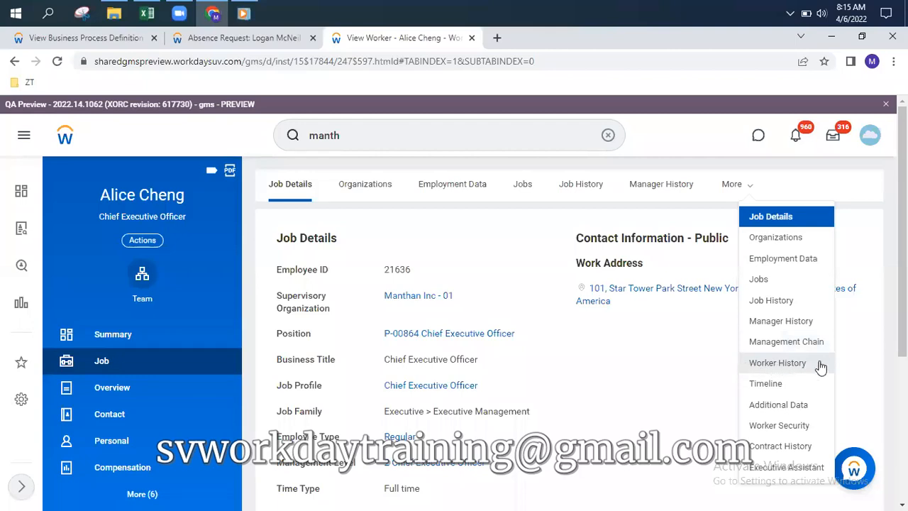
click(785, 364)
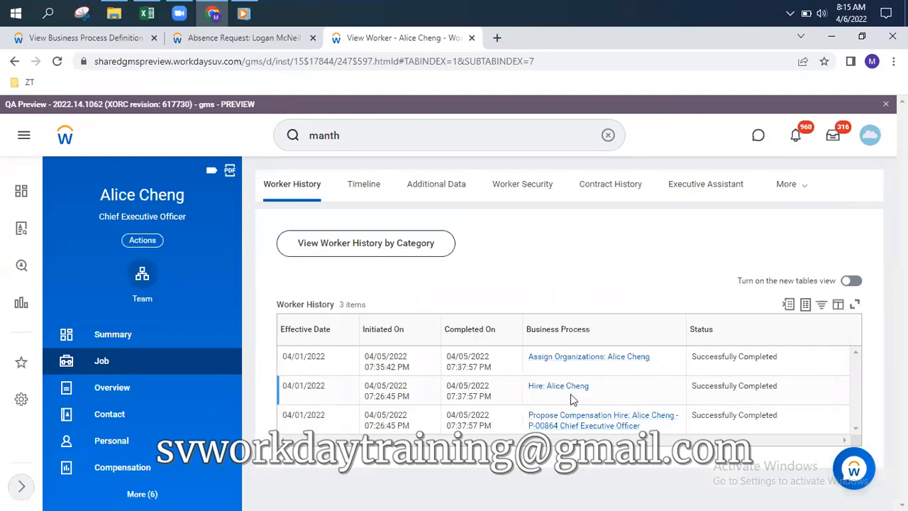
click(608, 136)
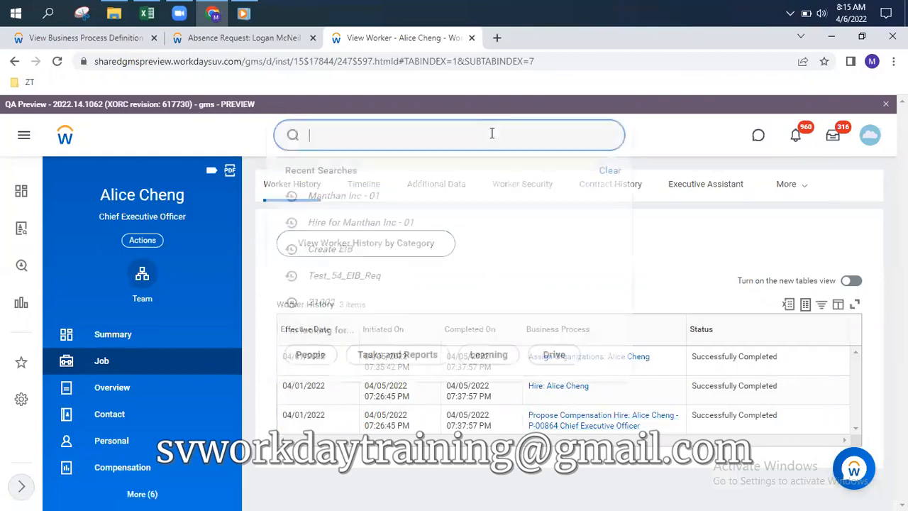
click(675, 132)
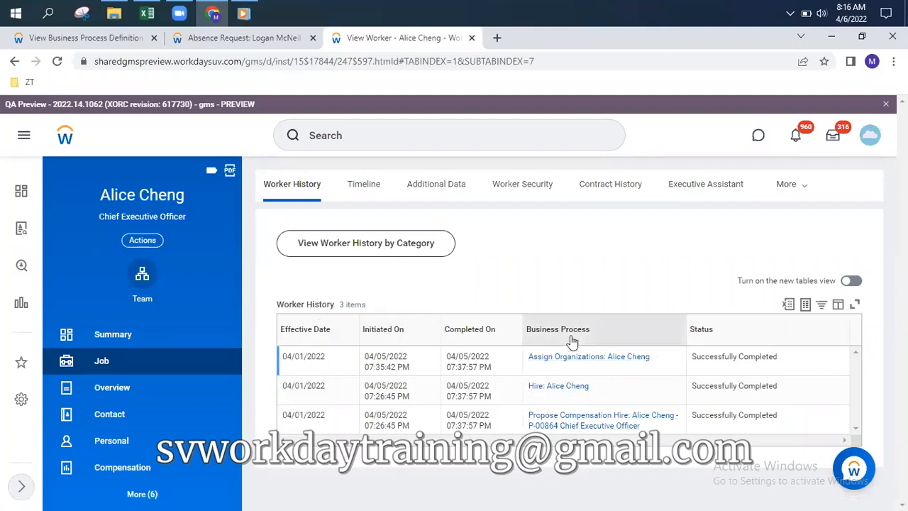
click(557, 387)
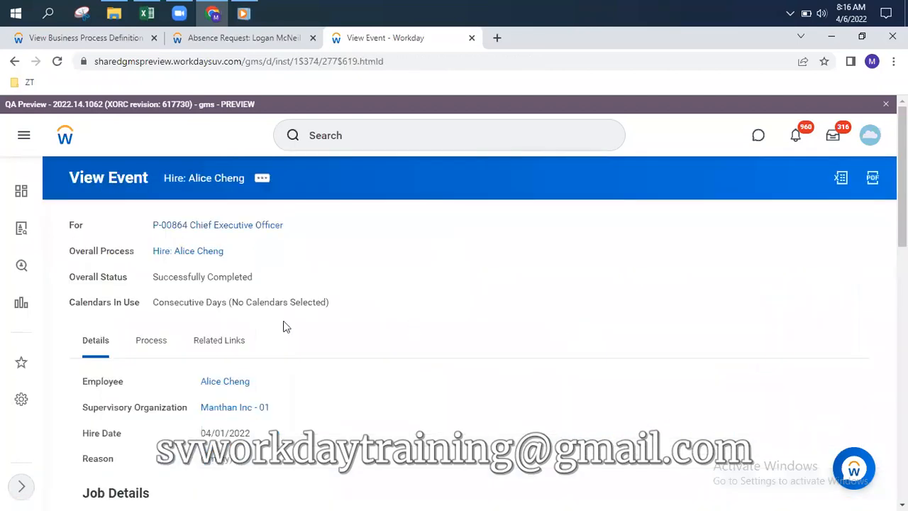
click(145, 356)
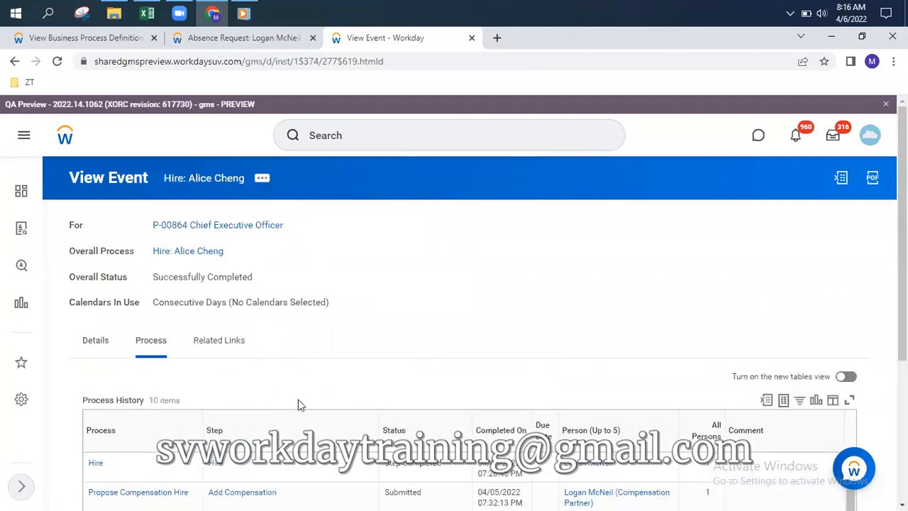
scroll(298, 400, down, 3)
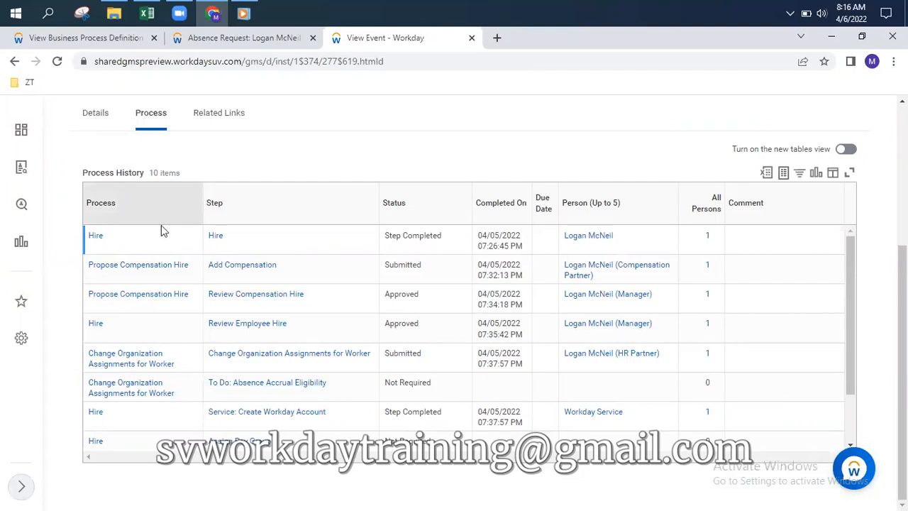
click(107, 37)
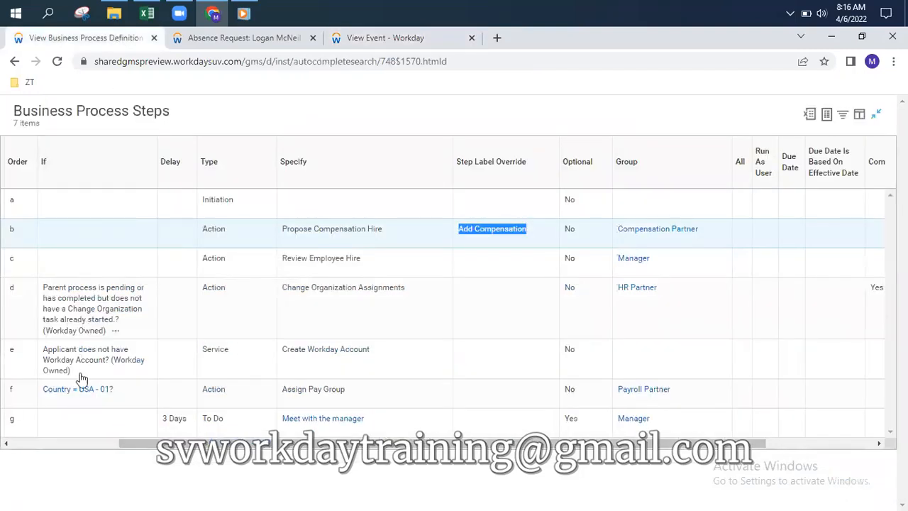
click(237, 39)
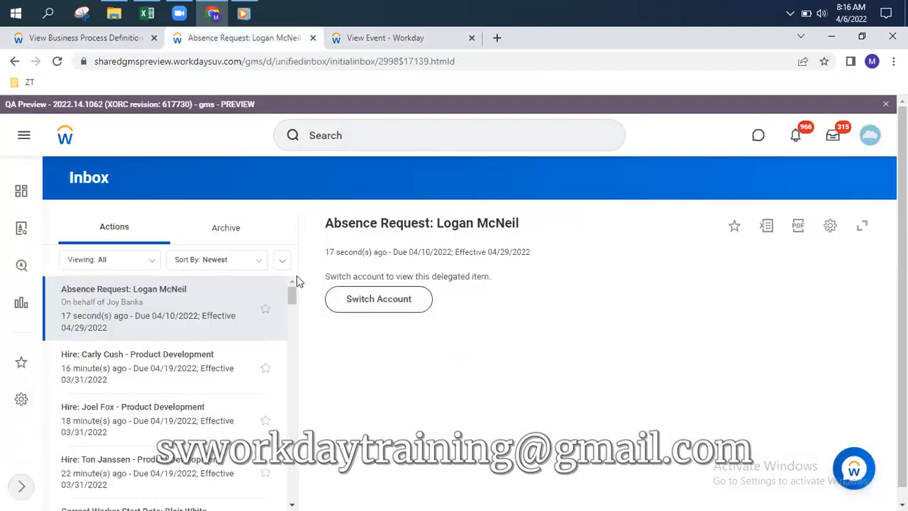
click(389, 39)
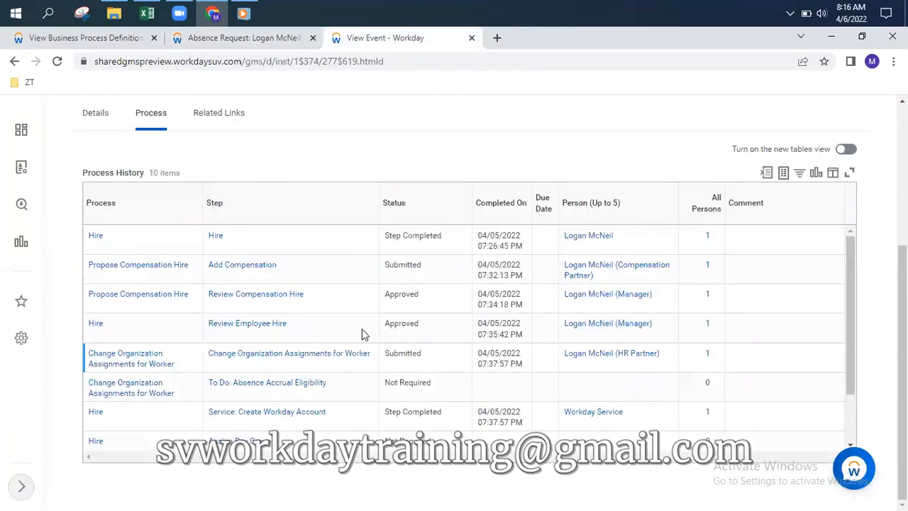
scroll(346, 323, up, 5)
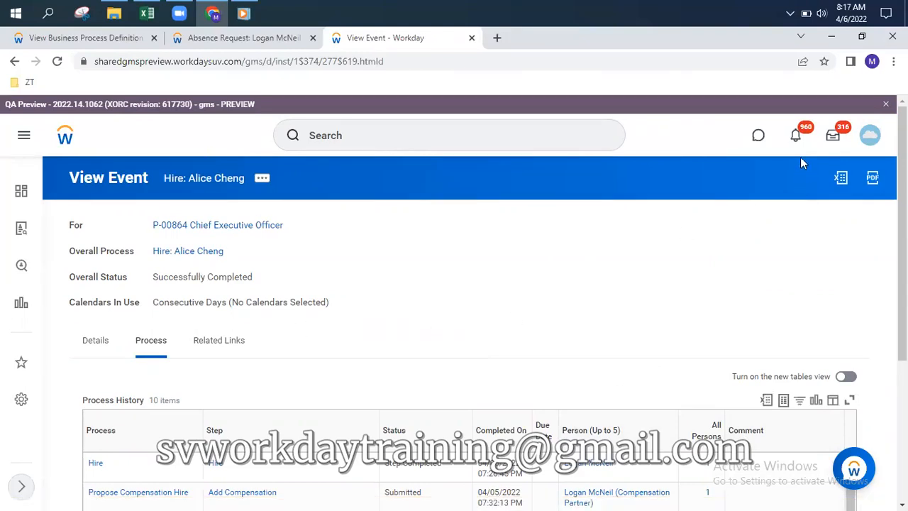
Read the Hire notification announcing the new addition to the family, hire date 2022 04 06
click(796, 135)
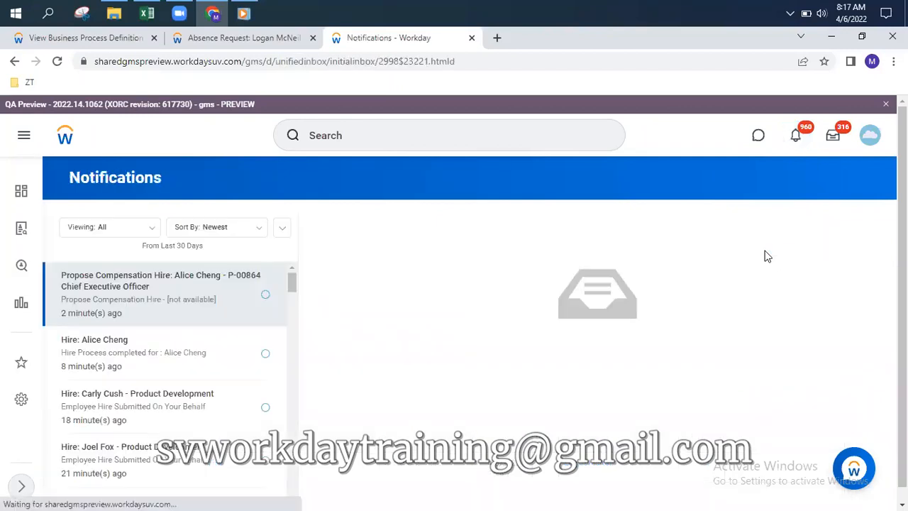
click(156, 359)
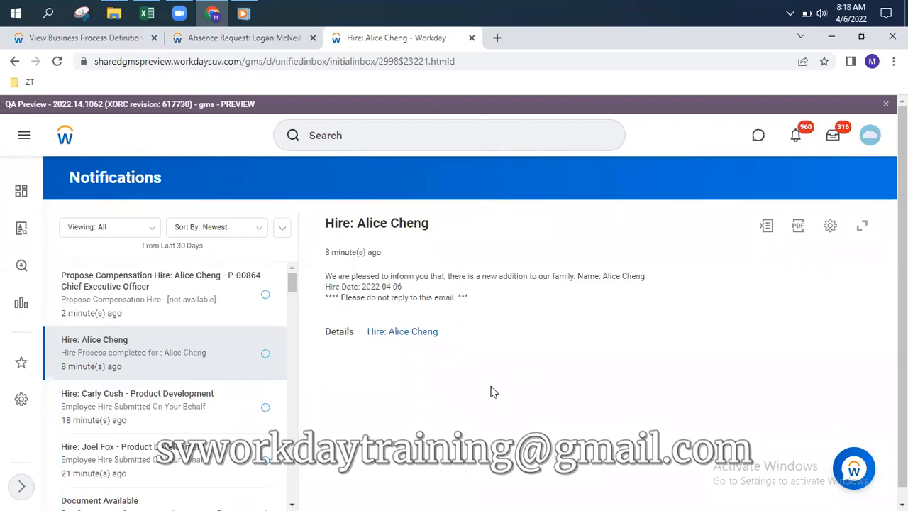
Review the Business Process Steps table, then return to the delegated Absence Request in the Inbox
click(102, 39)
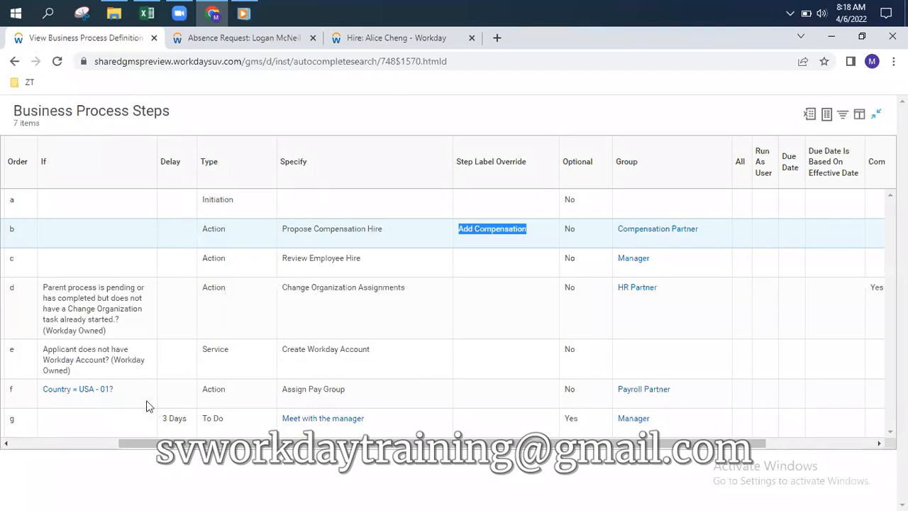
drag(131, 444, 7, 441)
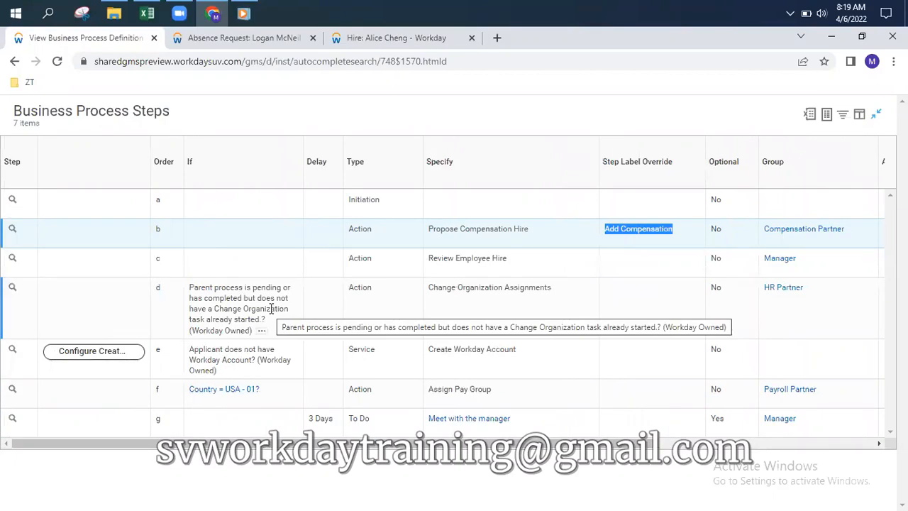
click(251, 41)
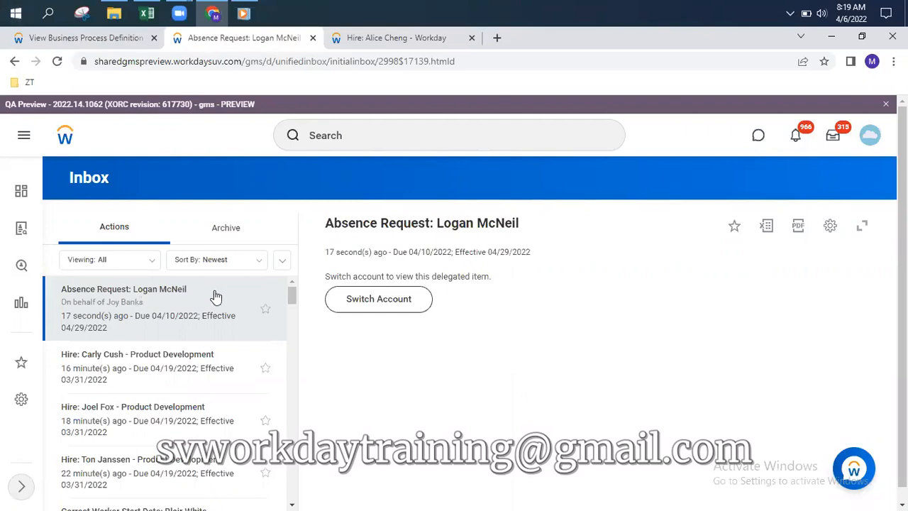
click(825, 40)
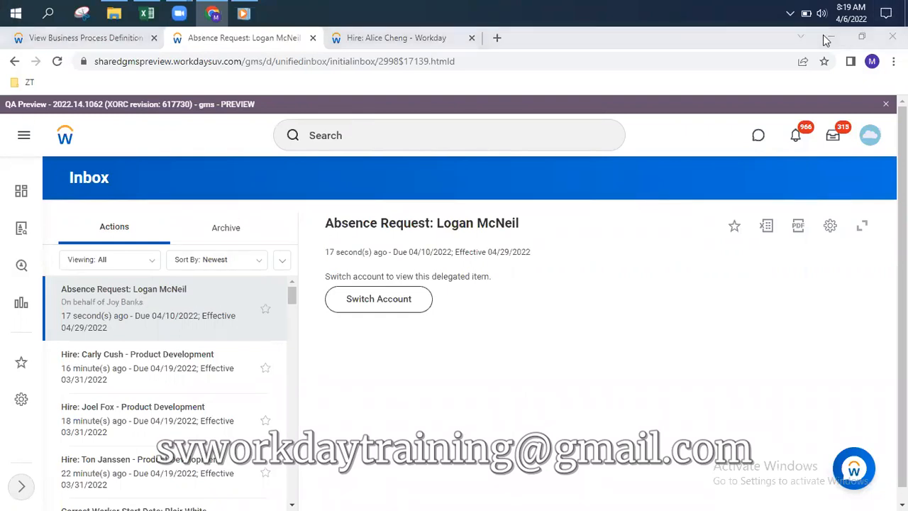
click(426, 41)
click(246, 37)
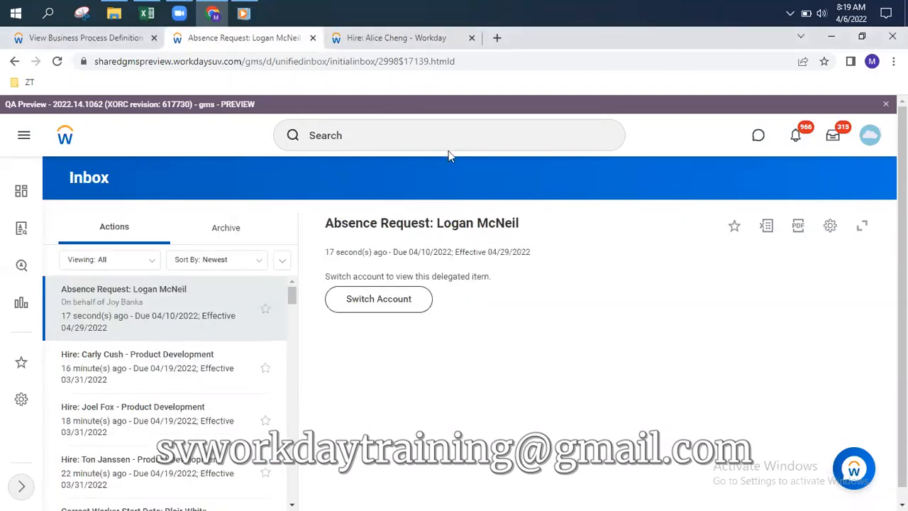
click(417, 128)
Start Assign Roles for Manthan Inc - 01 with effective date 04/05/2022
click(368, 197)
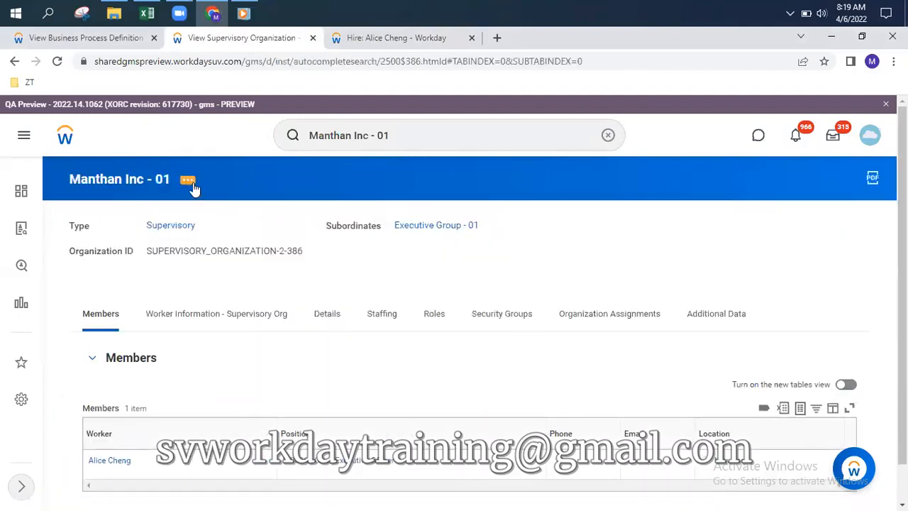
click(190, 182)
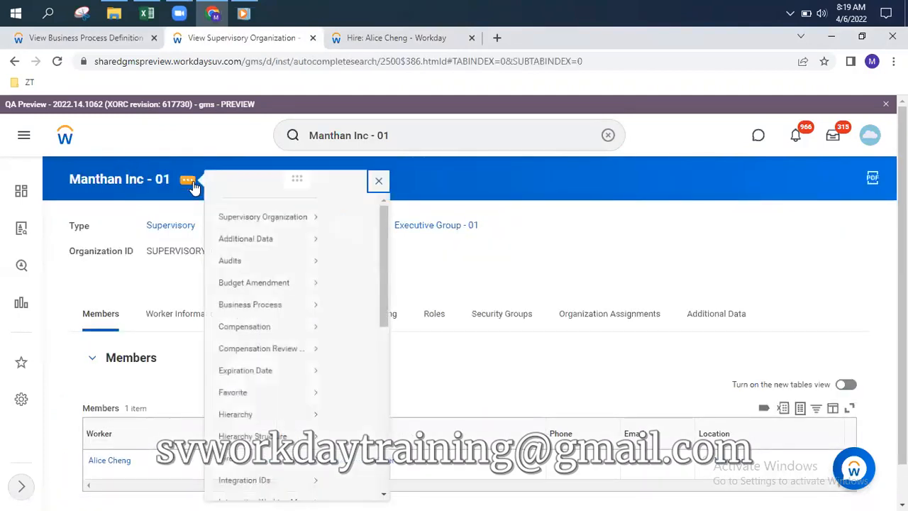
scroll(247, 344, down, 5)
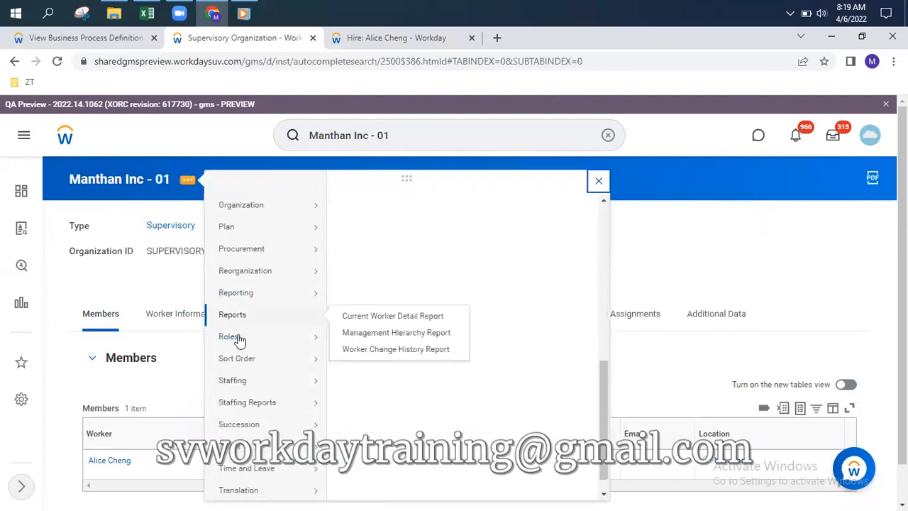
mouse_move(237, 339)
click(363, 339)
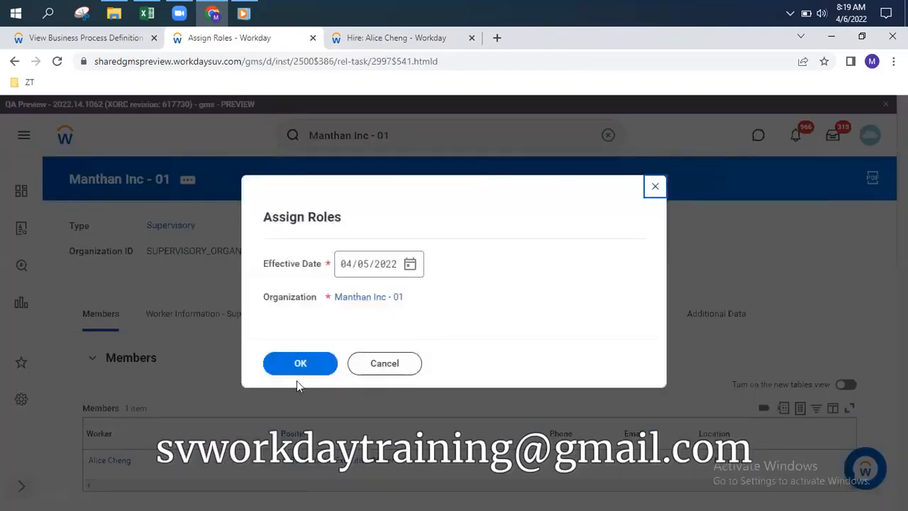
click(296, 366)
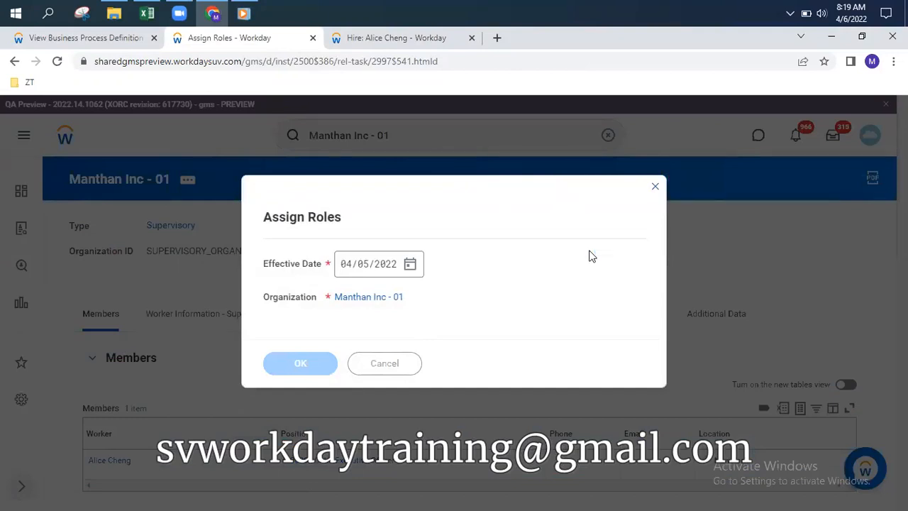
Remove the HR Partner row, submit, and review the 27 roles in the Role Assignments summary
scroll(564, 261, down, 6)
scroll(421, 274, up, 4)
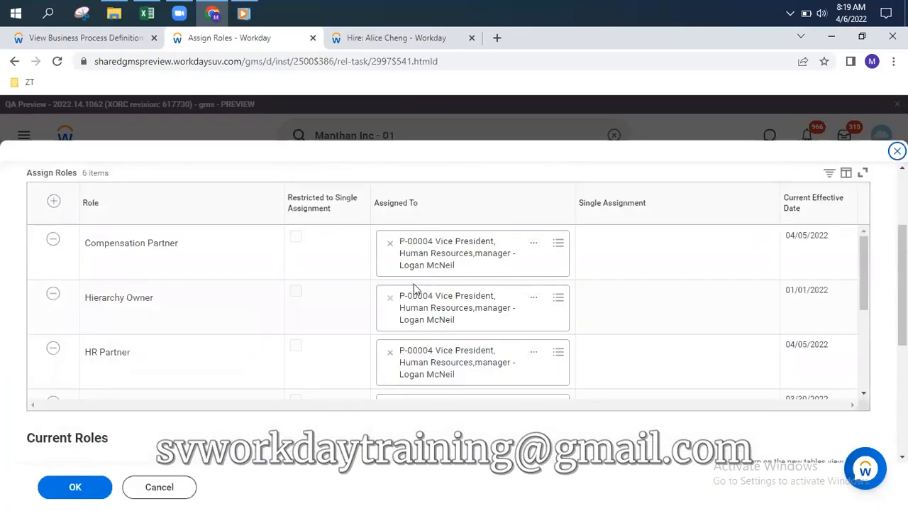
click(55, 351)
click(89, 488)
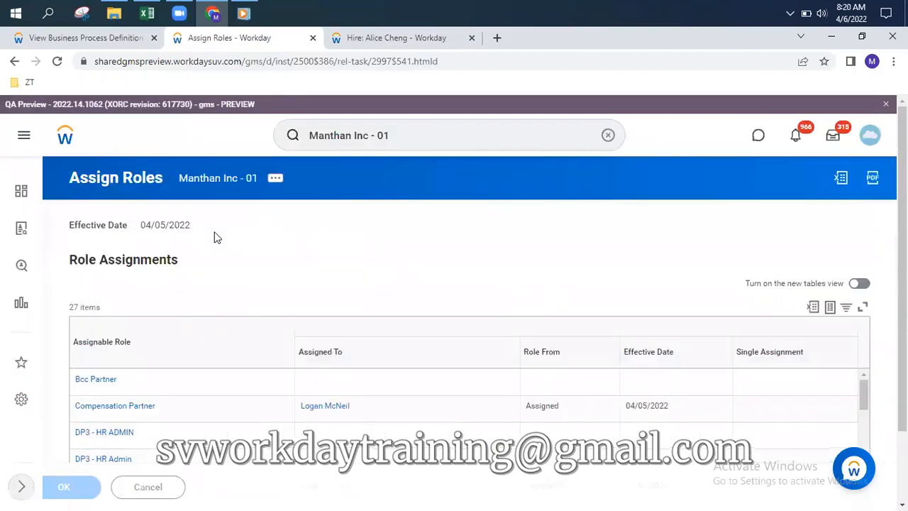
scroll(121, 412, down, 3)
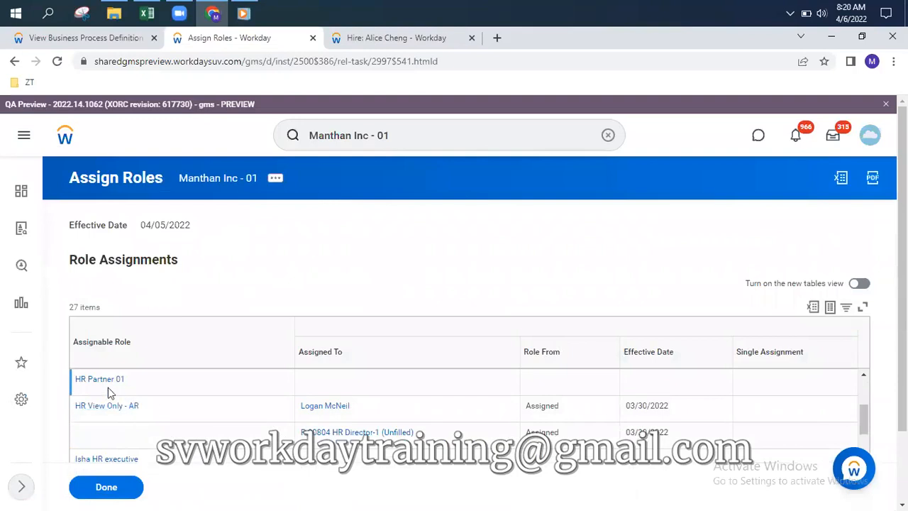
scroll(146, 416, down, 5)
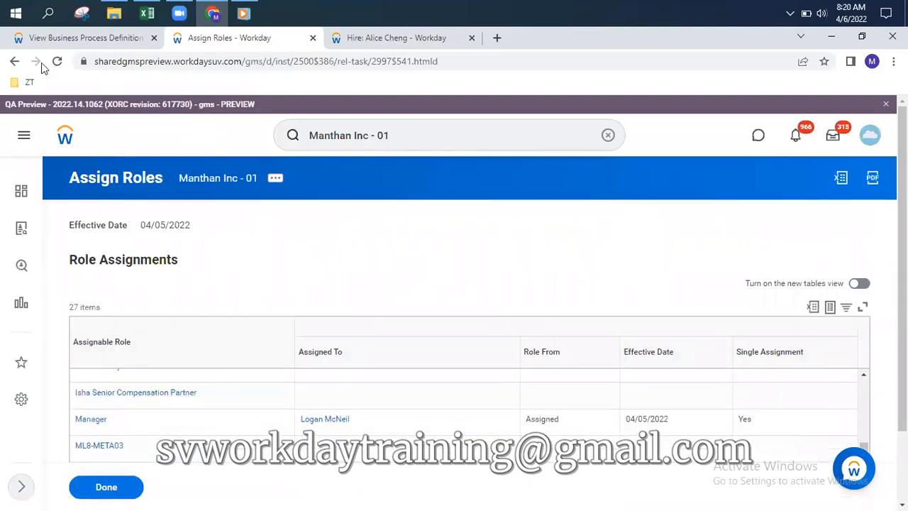
Open the hire's event details from its notification, then go back to the Role Assignments results
click(81, 39)
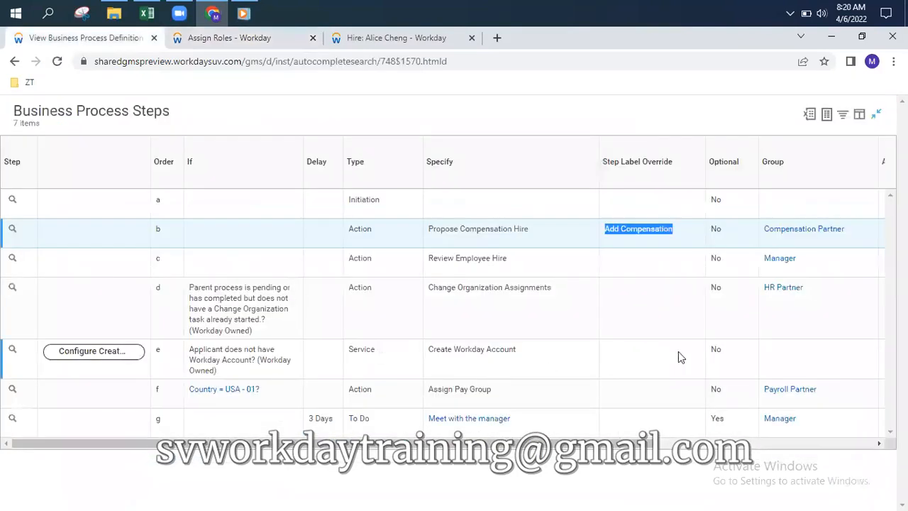
scroll(678, 340, right, 5)
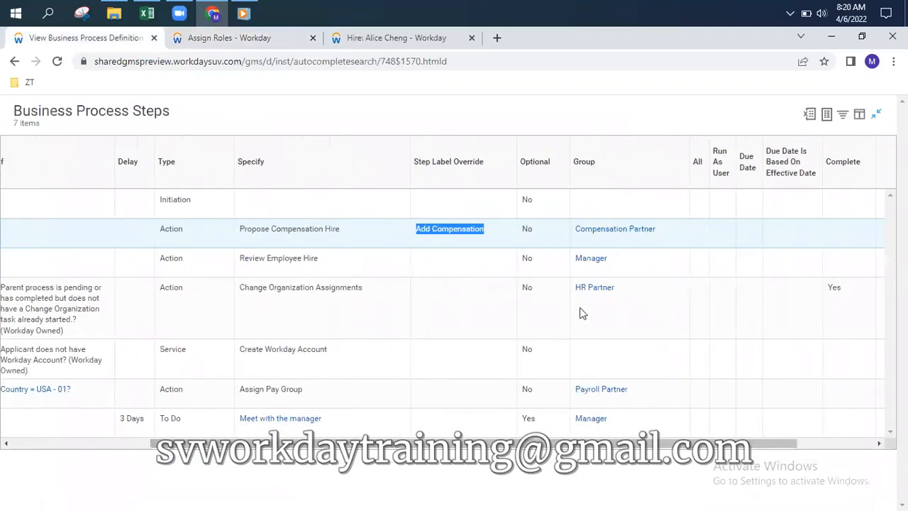
click(395, 38)
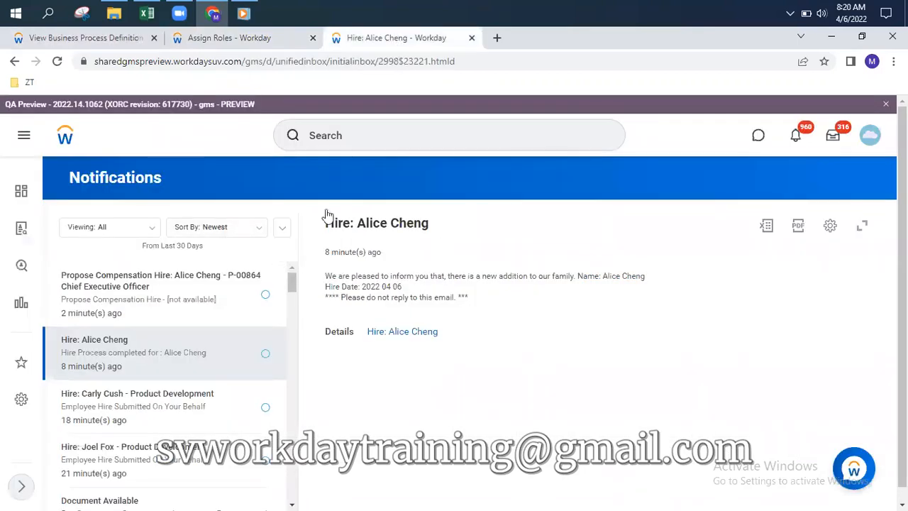
click(403, 336)
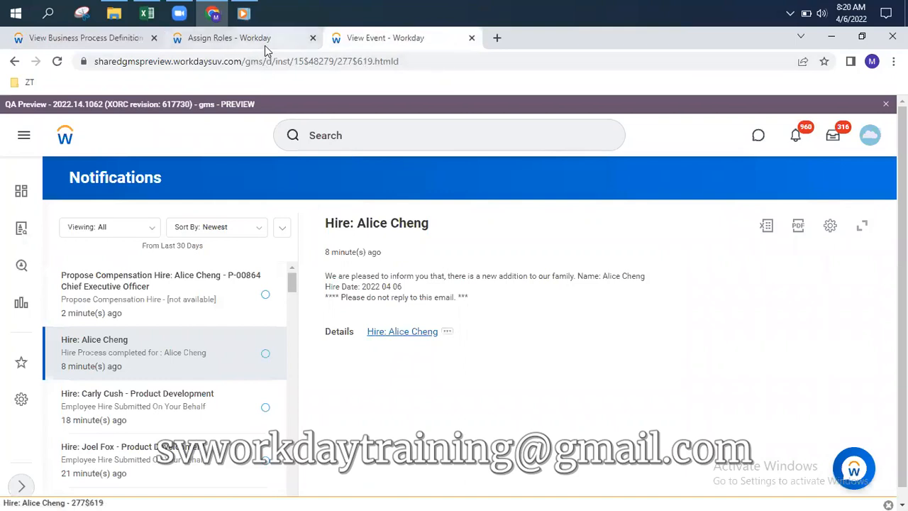
click(264, 44)
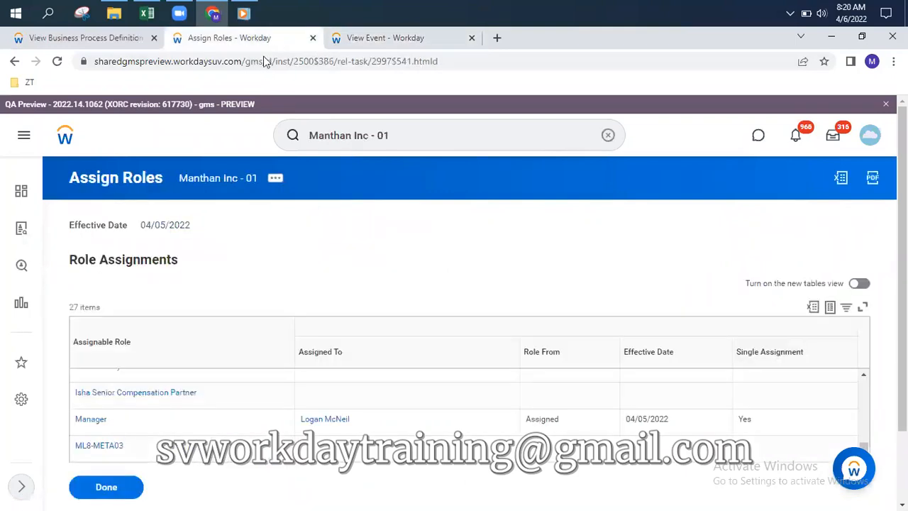
Go to Manthan Inc - 01's staffing positions and find P-00804 HR Director-1
click(226, 184)
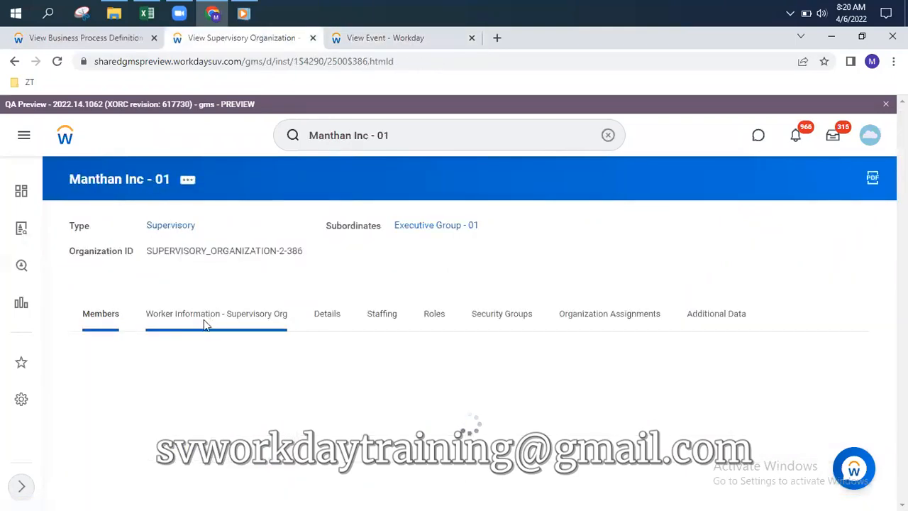
click(383, 318)
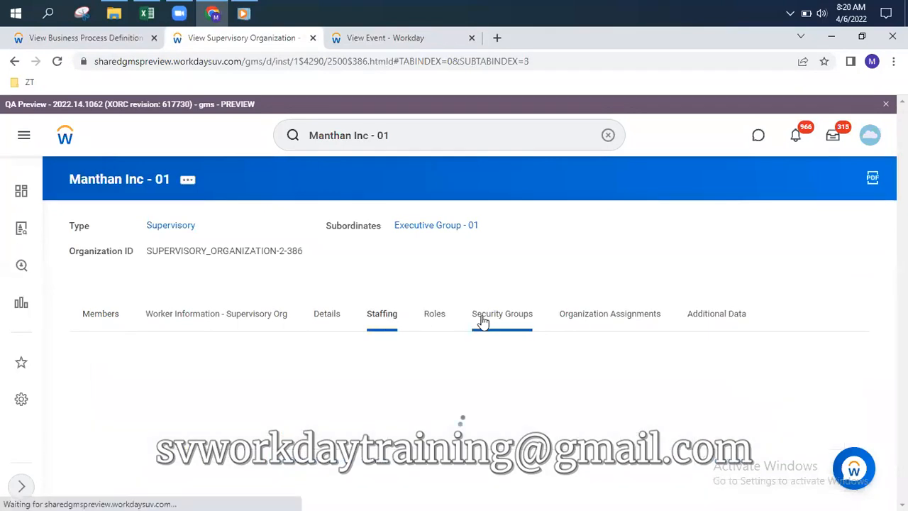
scroll(490, 323, down, 2)
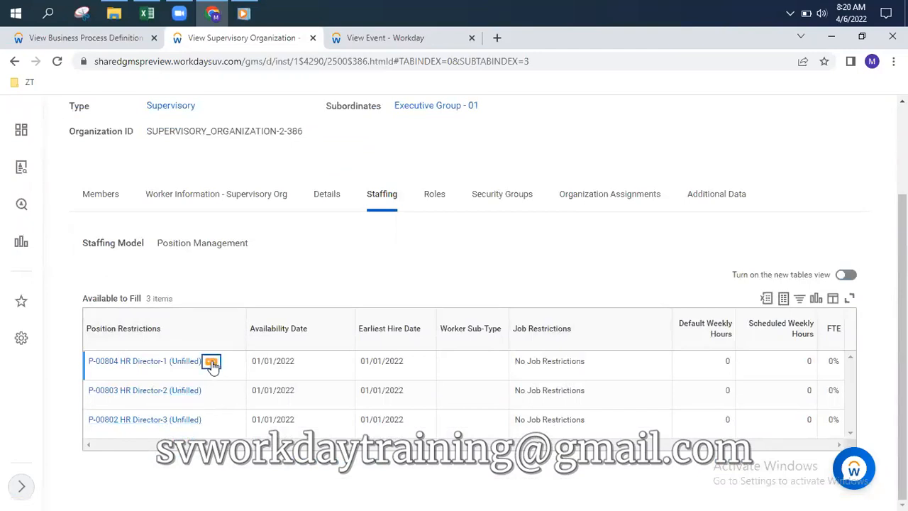
Start Hire Employee for P-00804 HR Director-1, choosing Create a New Pre-Hire
click(212, 363)
mouse_move(248, 302)
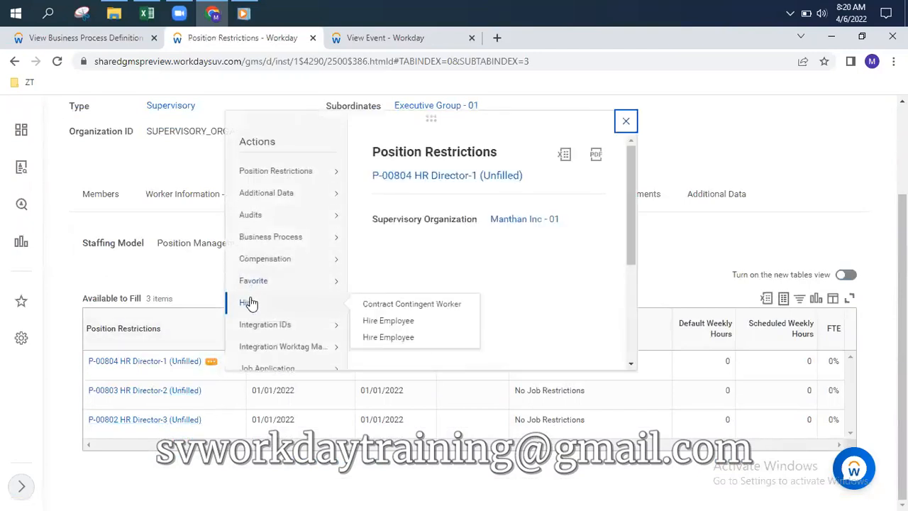
click(390, 321)
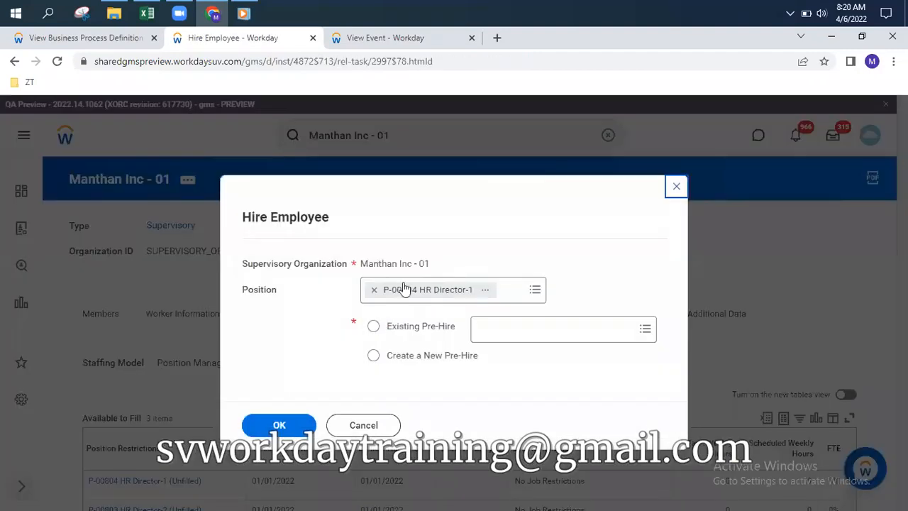
click(374, 355)
click(281, 424)
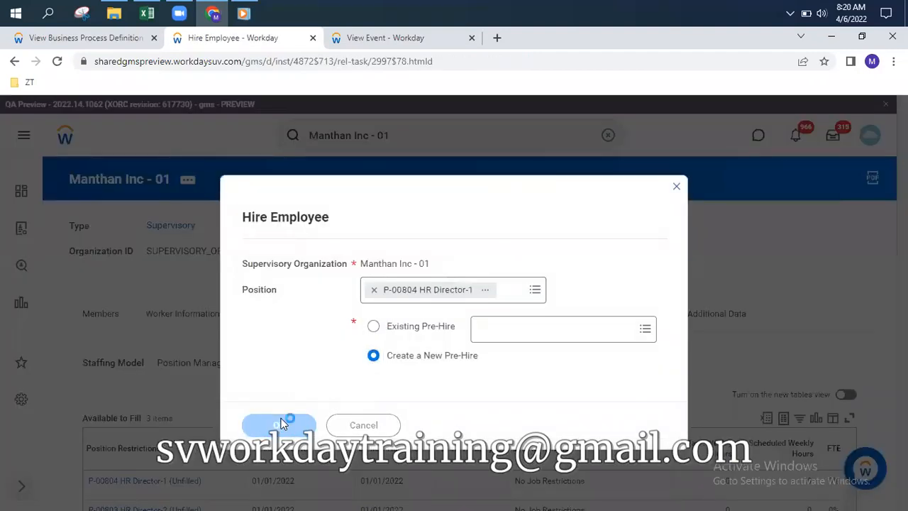
Enter the pre-hire's first and last name
scroll(262, 296, down, 3)
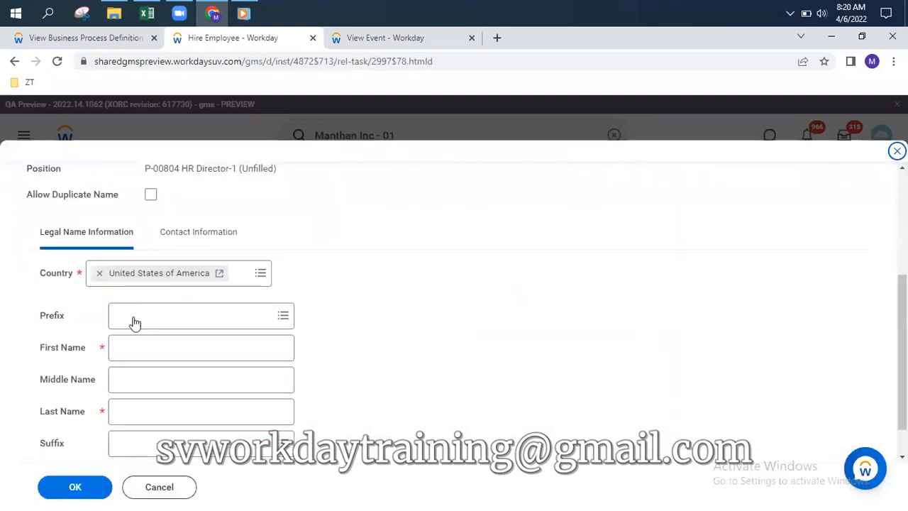
click(153, 345)
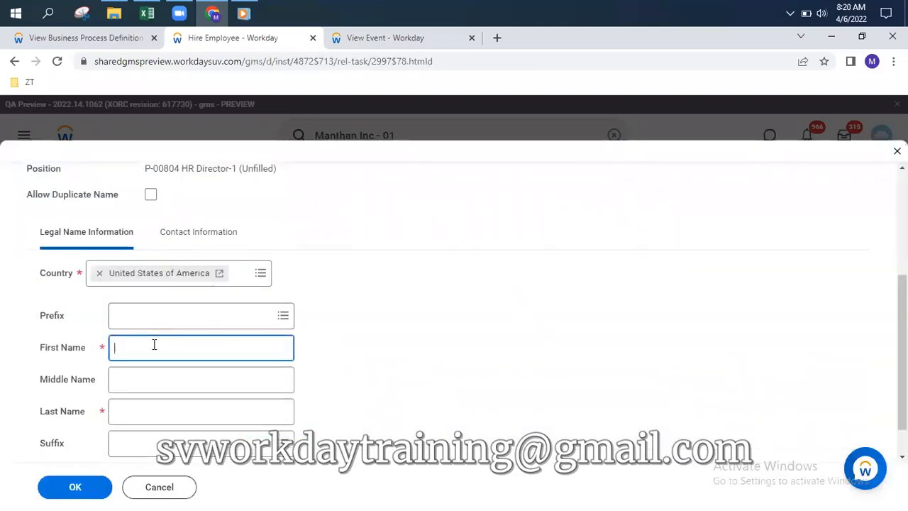
text(Ch)
key(Tab)
key(Tab)
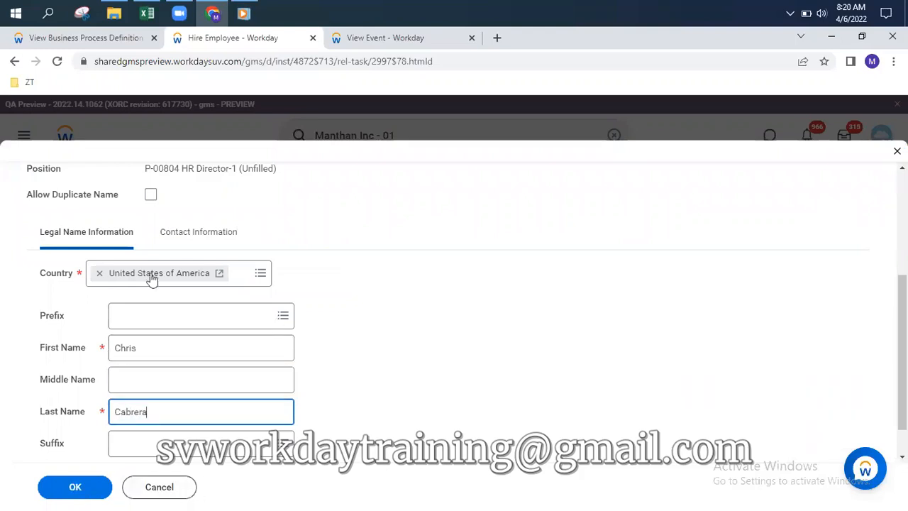
Add a Home email address under Contact Information and submit the pre-hire details
click(218, 235)
scroll(162, 363, down, 4)
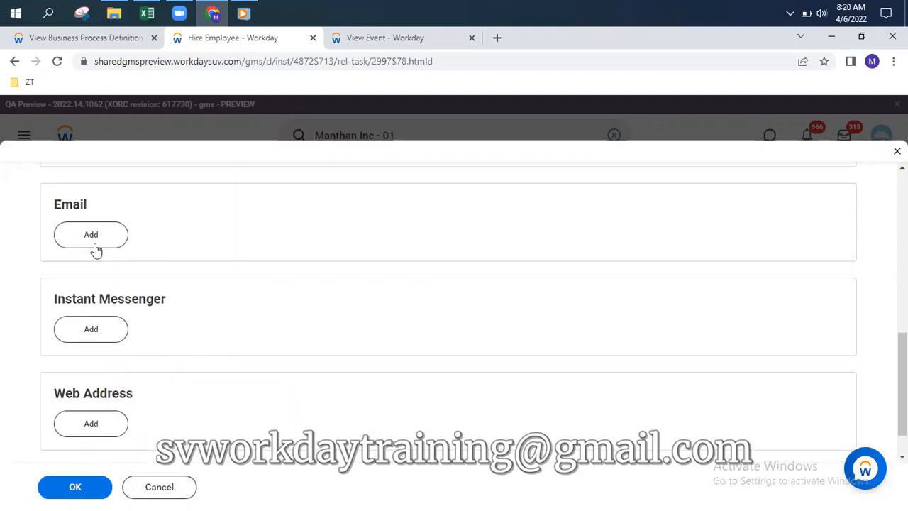
click(93, 245)
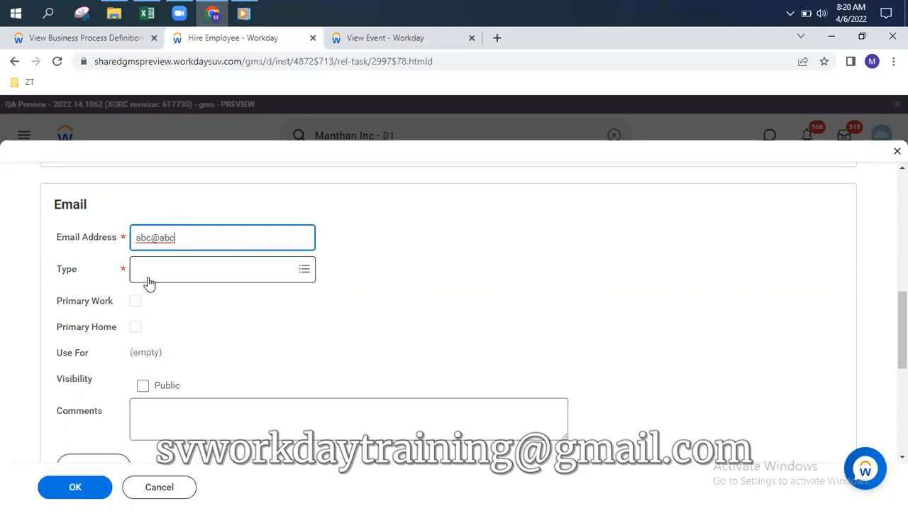
click(149, 277)
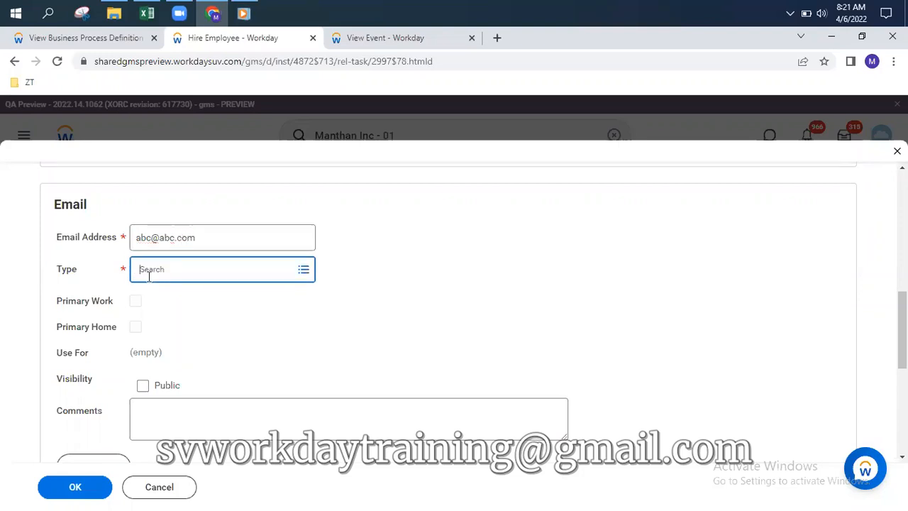
key(Return)
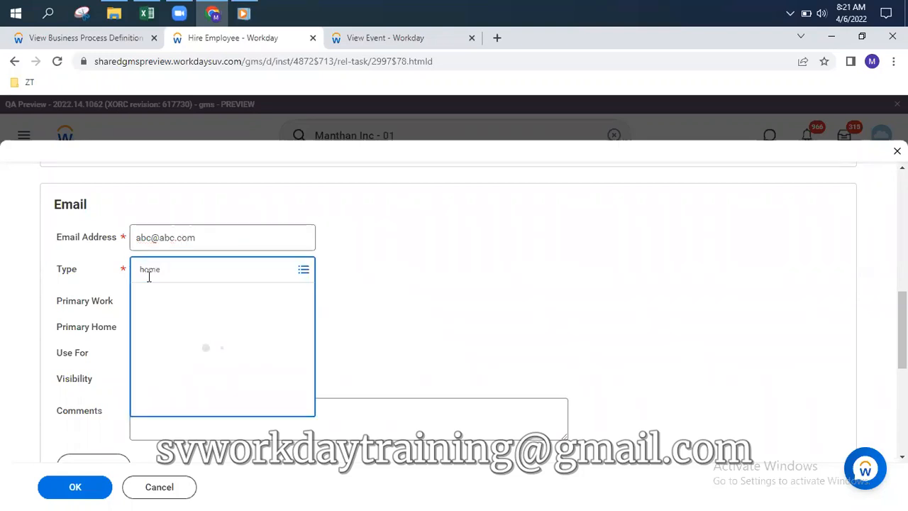
click(78, 489)
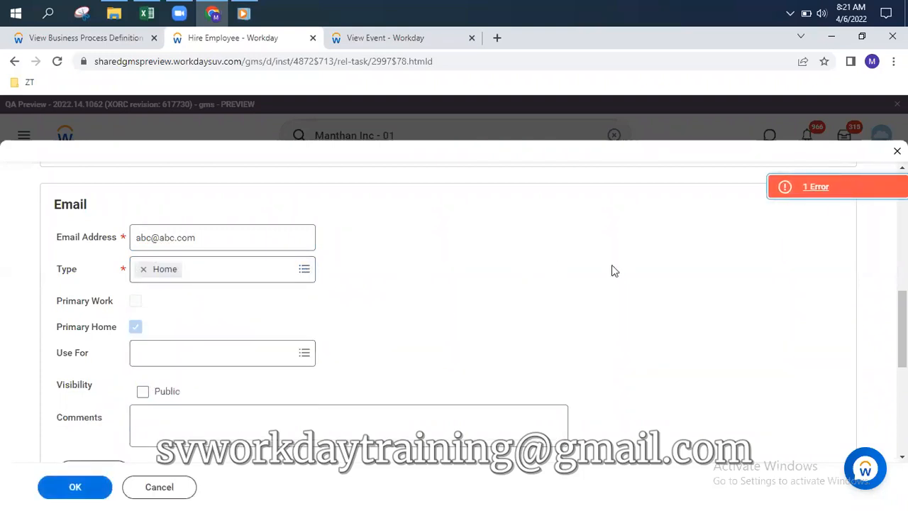
Clear the duplicate-name error by appending 1 to the last name and resubmit
click(816, 187)
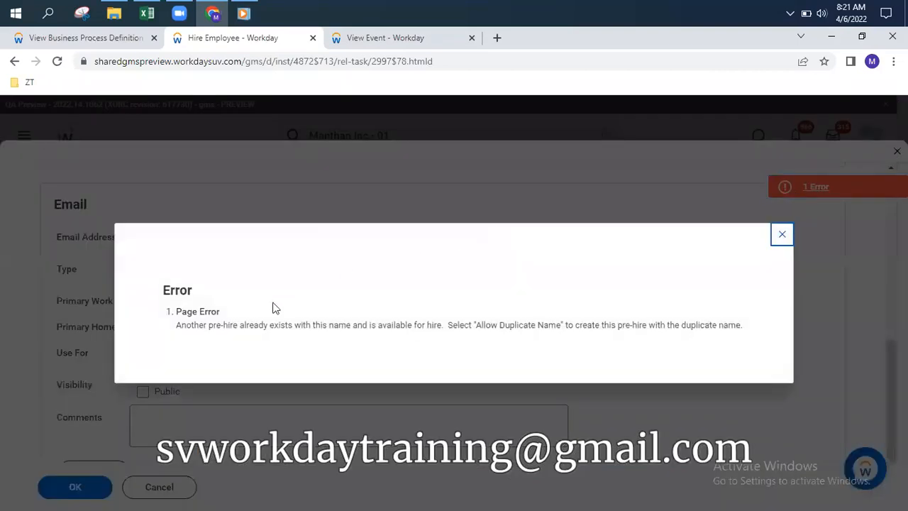
click(781, 235)
scroll(156, 320, up, 4)
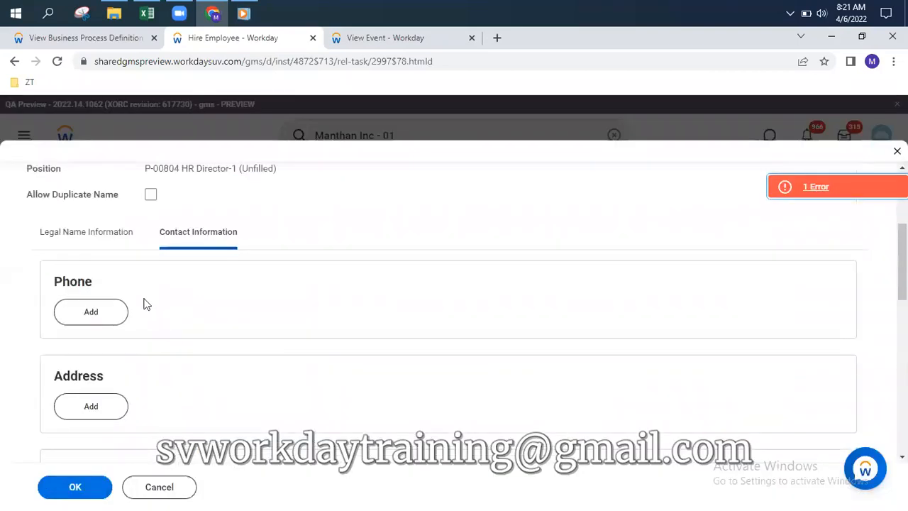
click(92, 232)
click(174, 405)
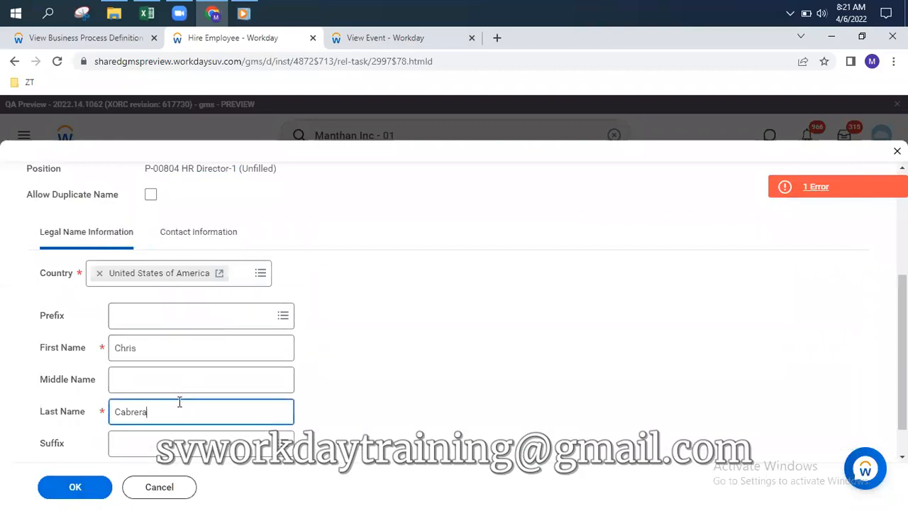
text(1)
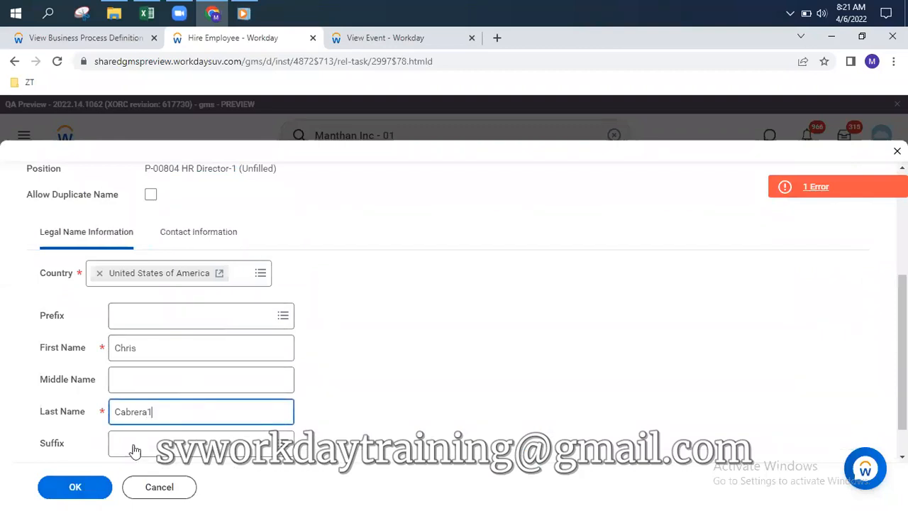
click(78, 487)
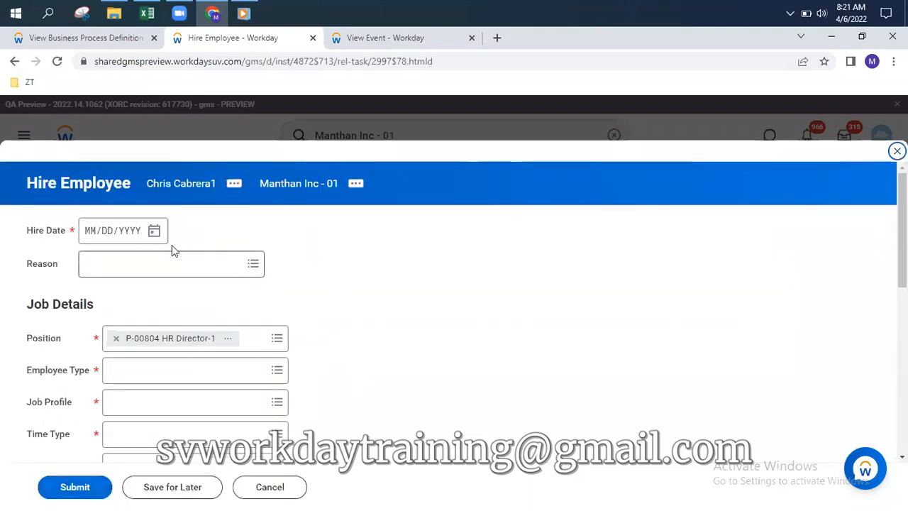
Set the hire date to 04/01/2022 and the employee type to Regular
click(154, 230)
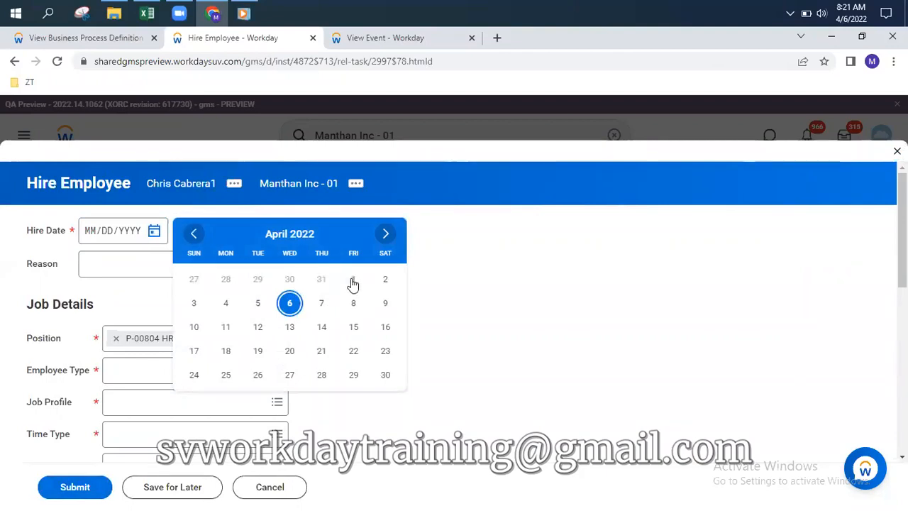
click(354, 279)
click(187, 261)
click(642, 355)
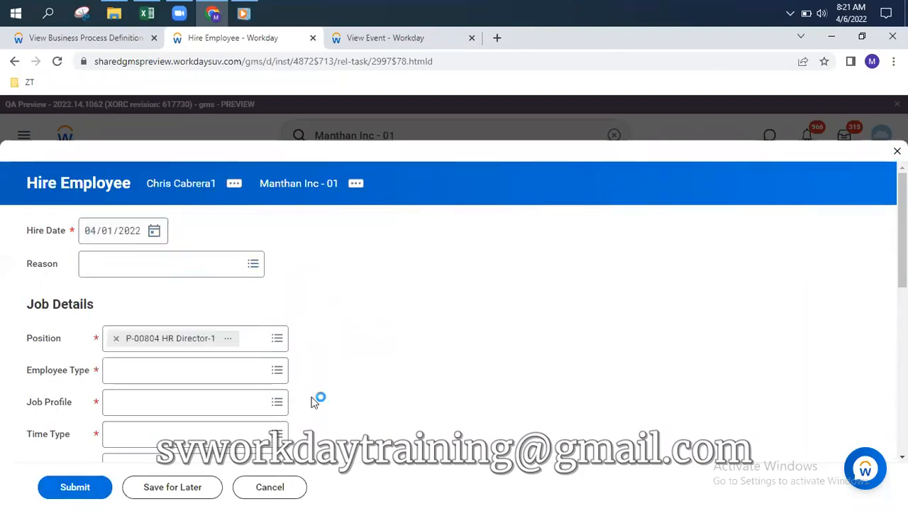
click(208, 365)
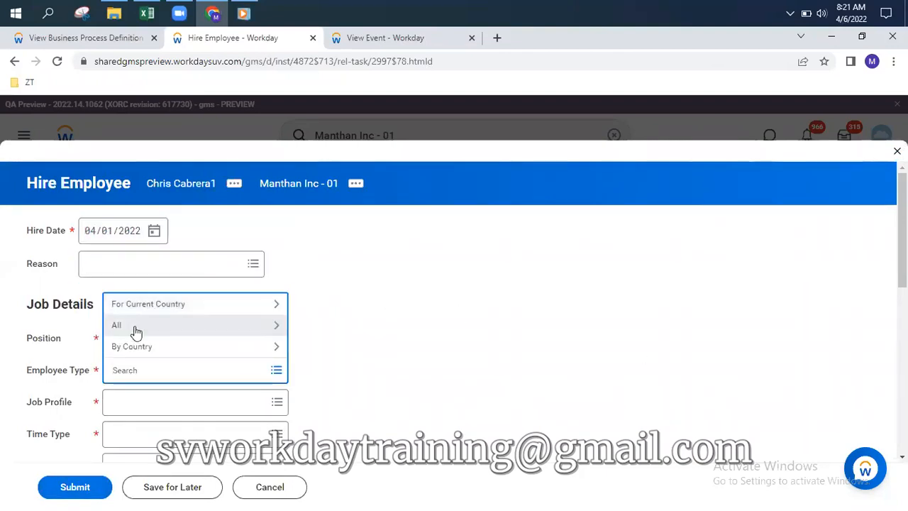
click(136, 329)
click(151, 306)
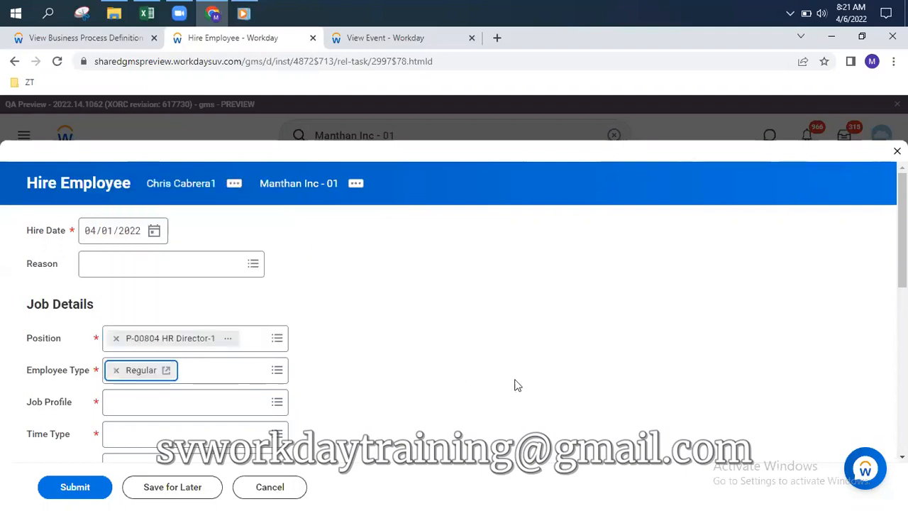
click(209, 403)
click(445, 408)
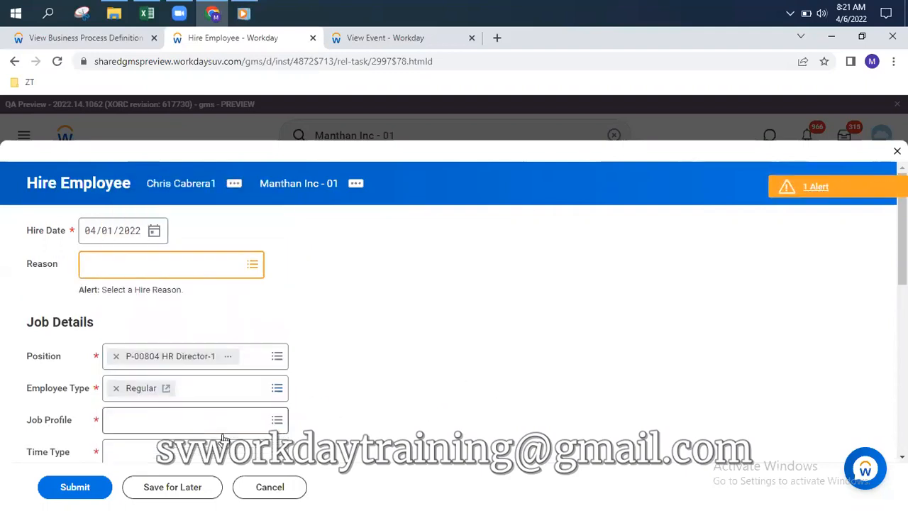
Set the job profile to Director Finance and the time type to Full time
click(208, 419)
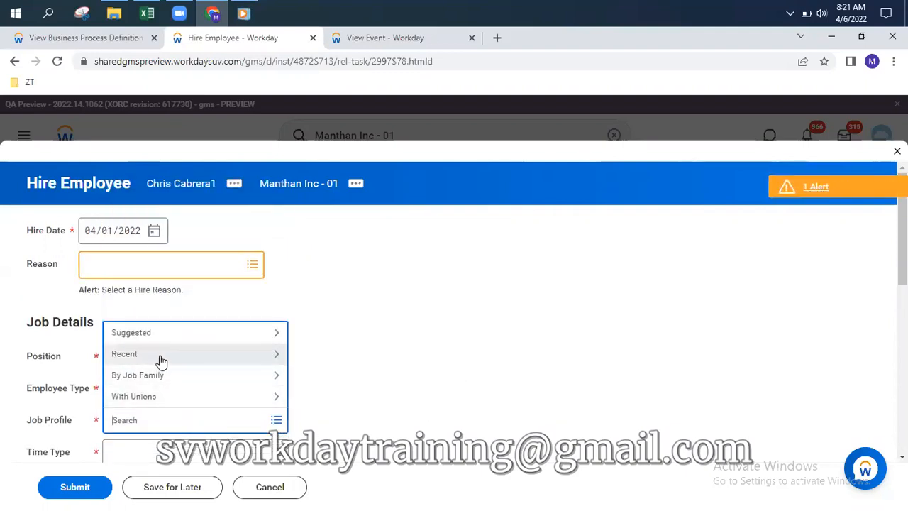
click(523, 379)
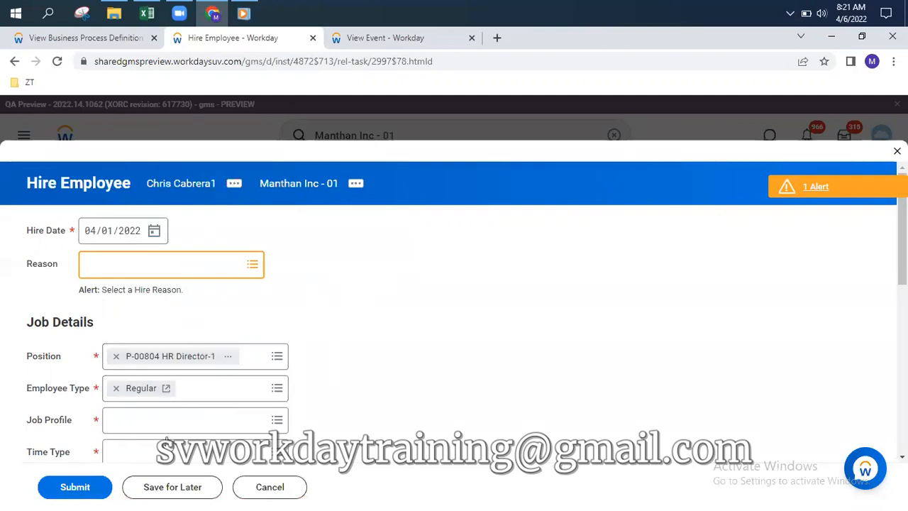
click(172, 421)
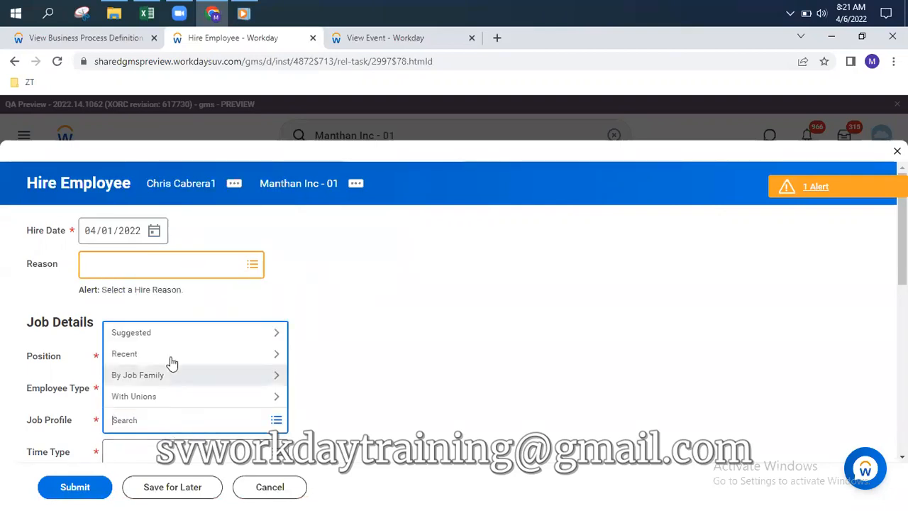
click(173, 355)
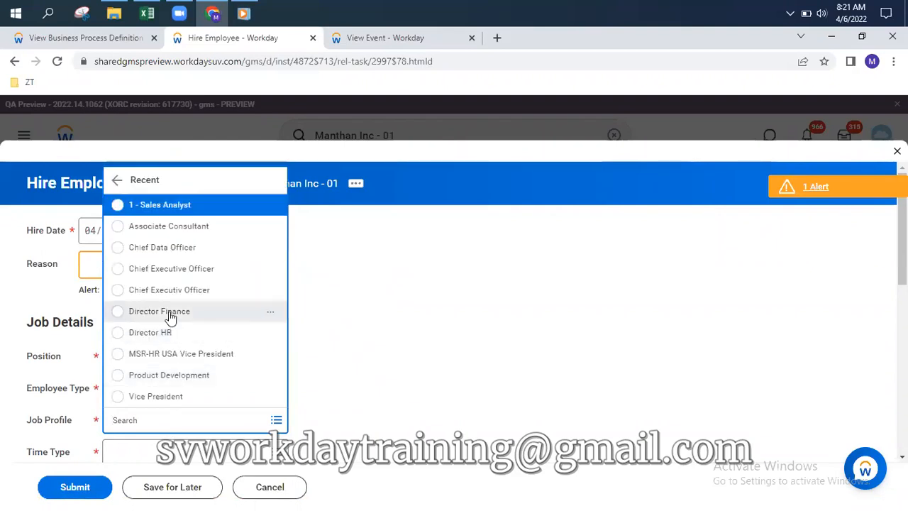
click(170, 311)
scroll(355, 348, down, 2)
click(177, 318)
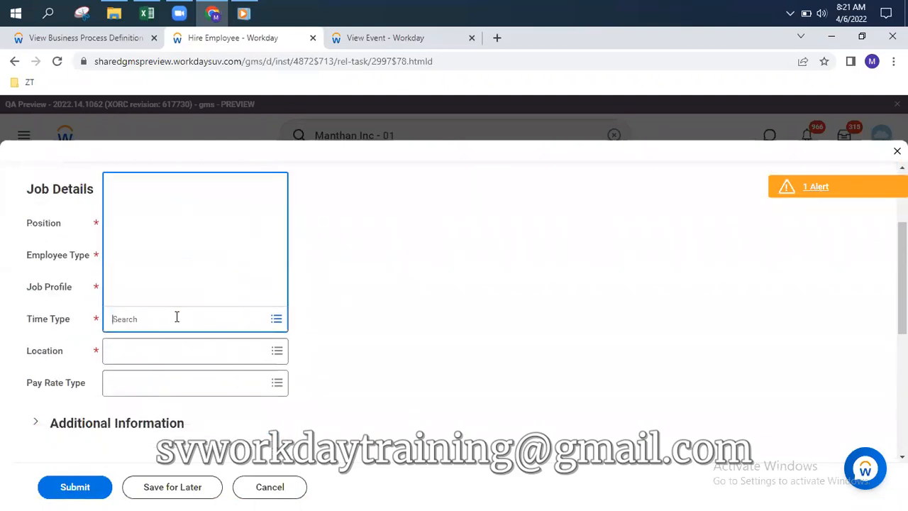
click(166, 278)
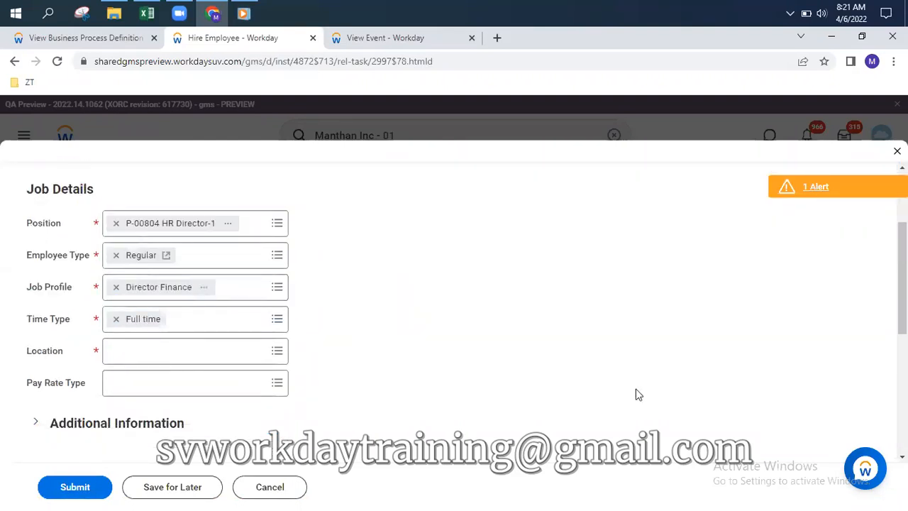
Set the location to Mumbai and submit the hire, dismissing the confirmation
click(236, 352)
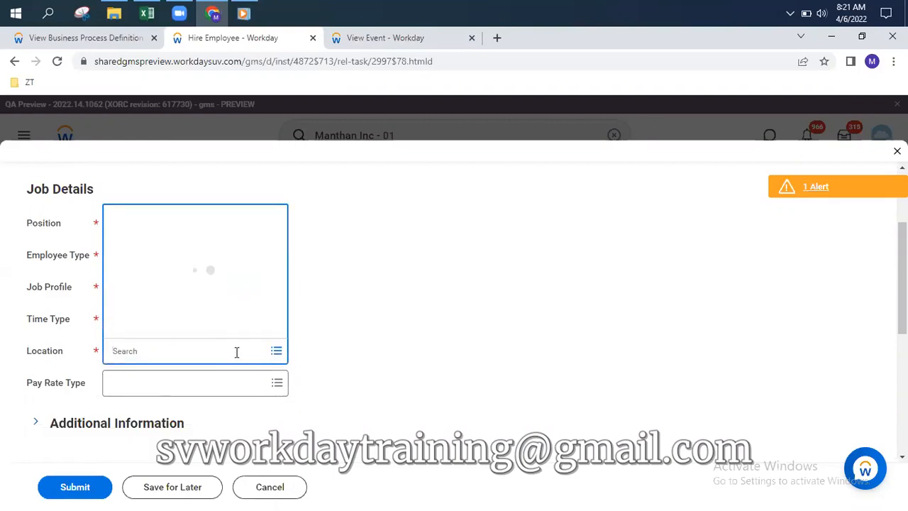
text(mumbai)
key(Return)
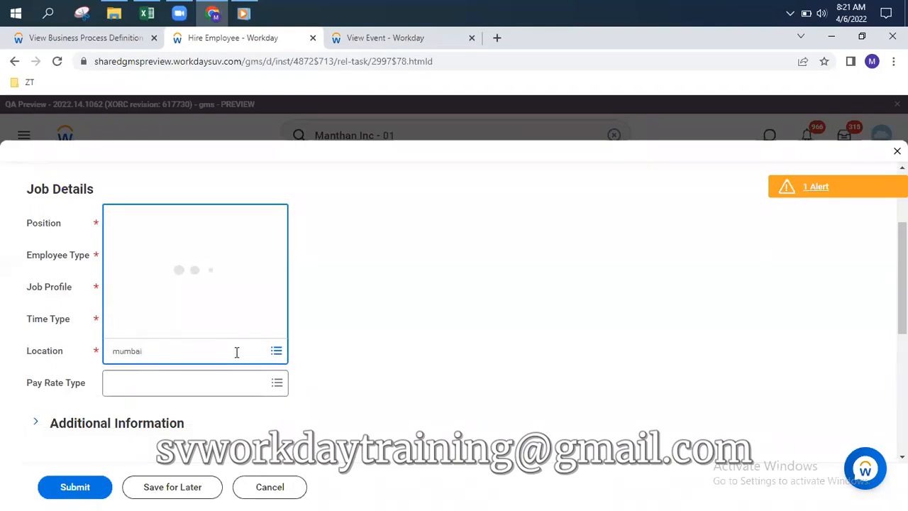
click(149, 220)
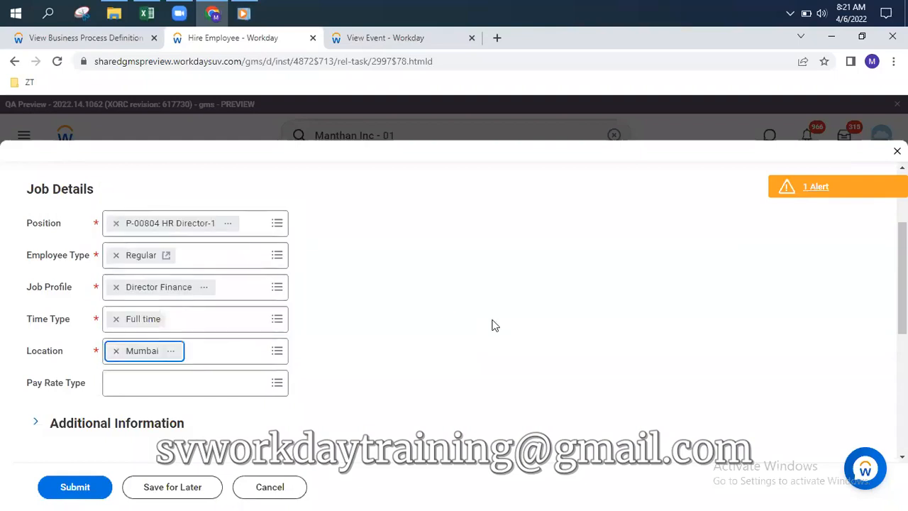
click(74, 493)
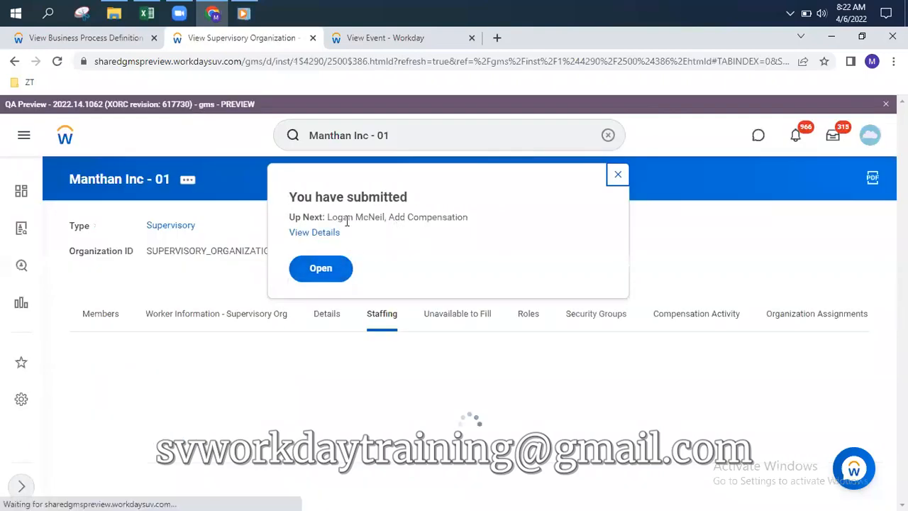
click(321, 268)
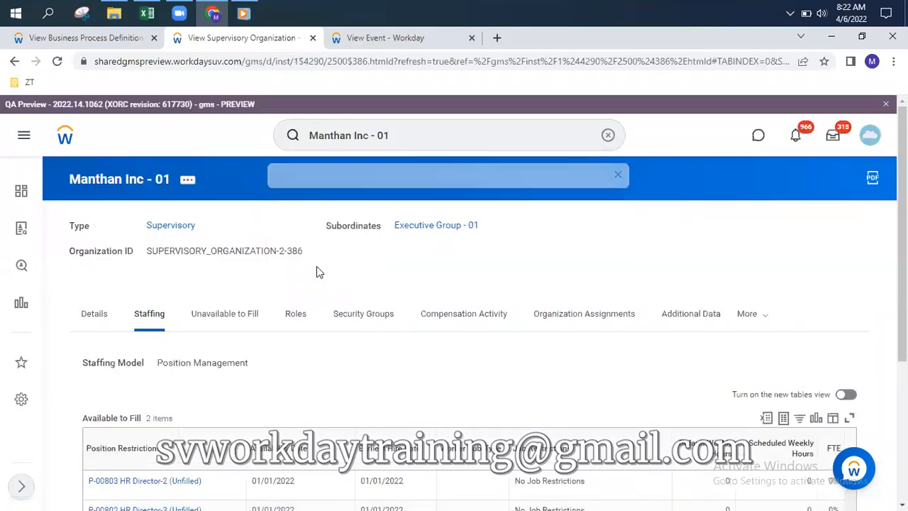
click(110, 38)
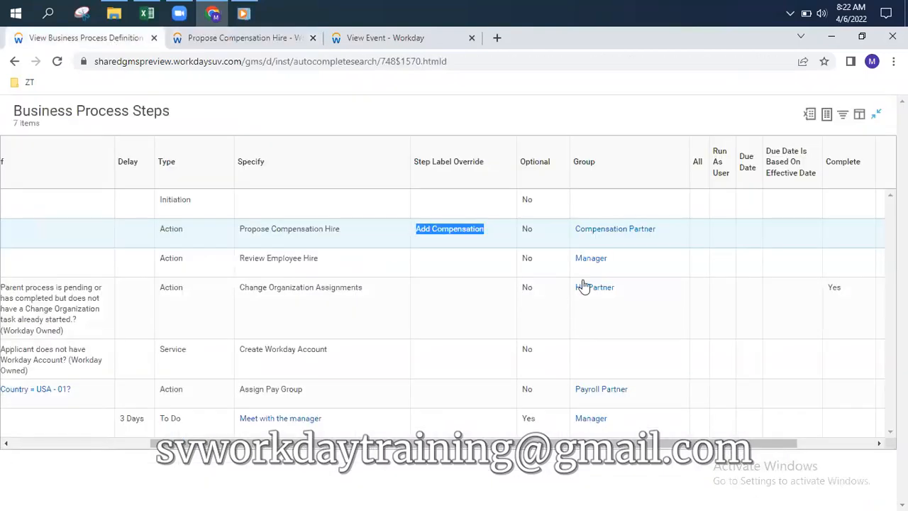
Enter a salary amount of 123456 on the Vish - Salary Plan and submit past the alert
click(274, 38)
scroll(428, 373, down, 10)
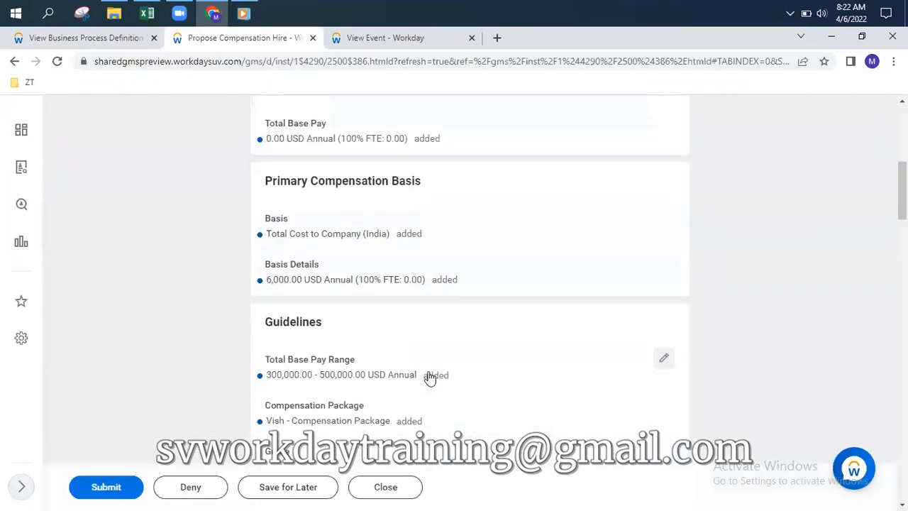
scroll(428, 381, down, 2)
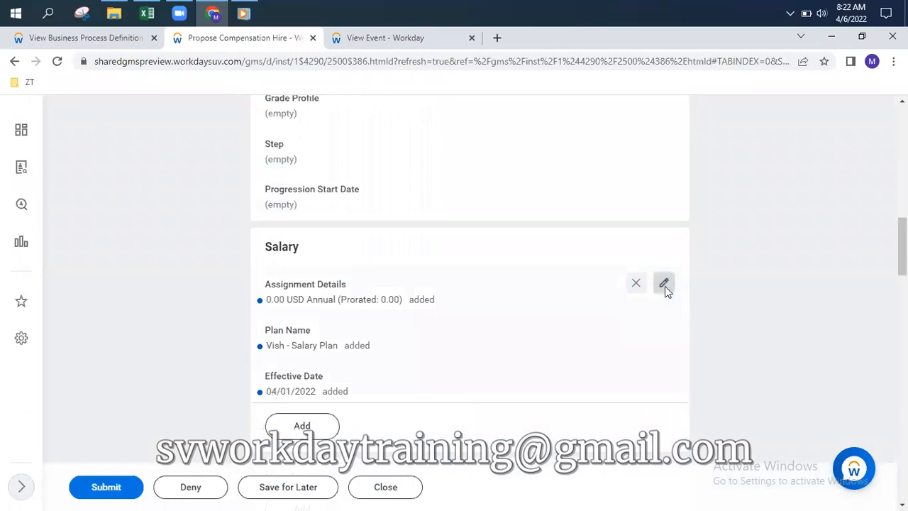
click(663, 283)
scroll(333, 353, down, 2)
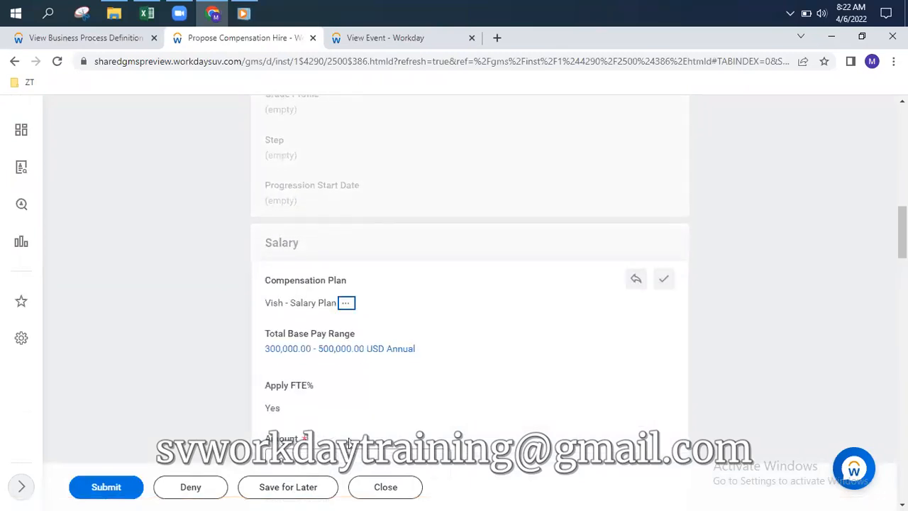
drag(322, 334, 190, 324)
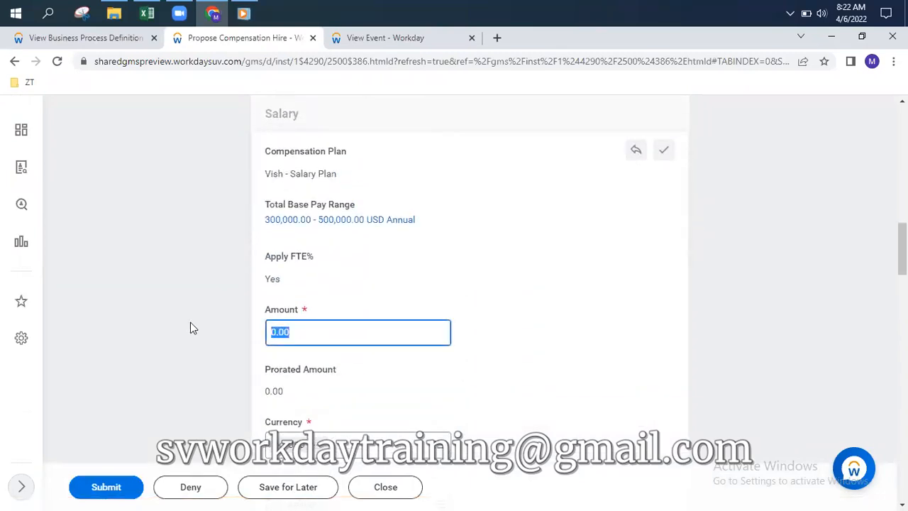
text(123455)
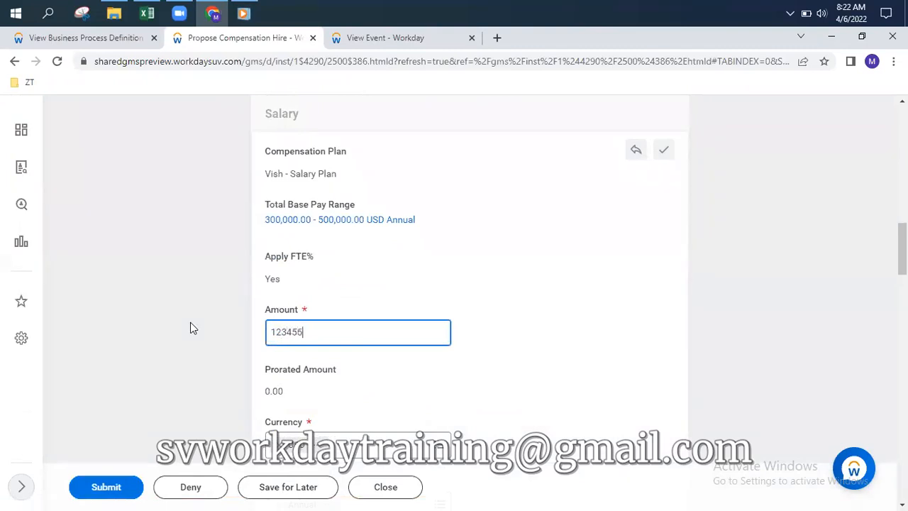
key(BackSpace)
text(6)
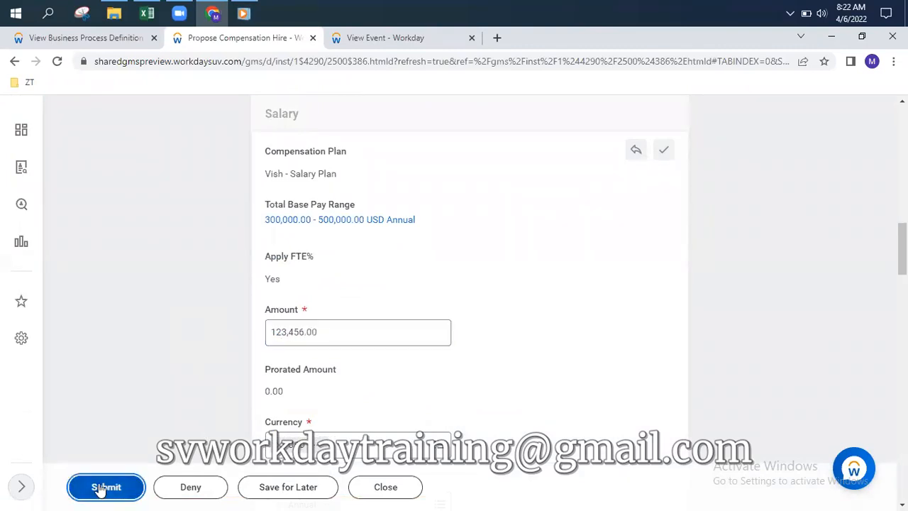
click(102, 488)
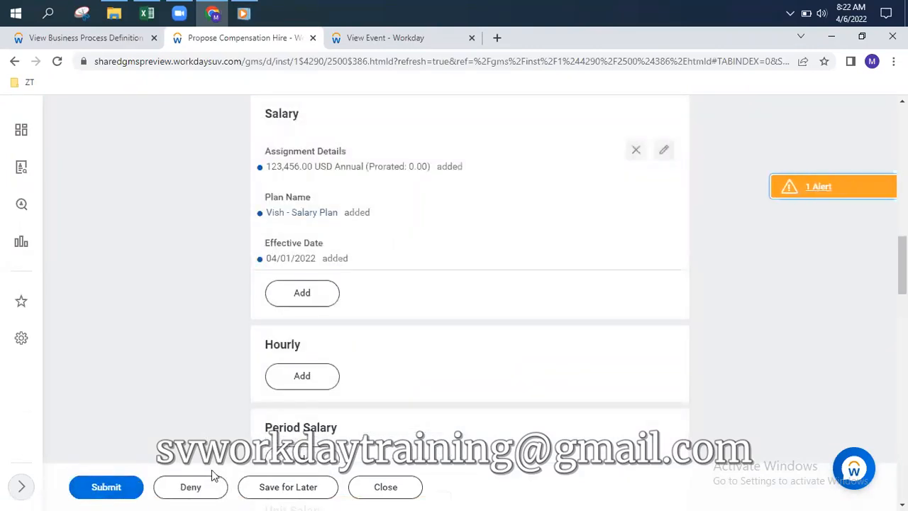
click(107, 490)
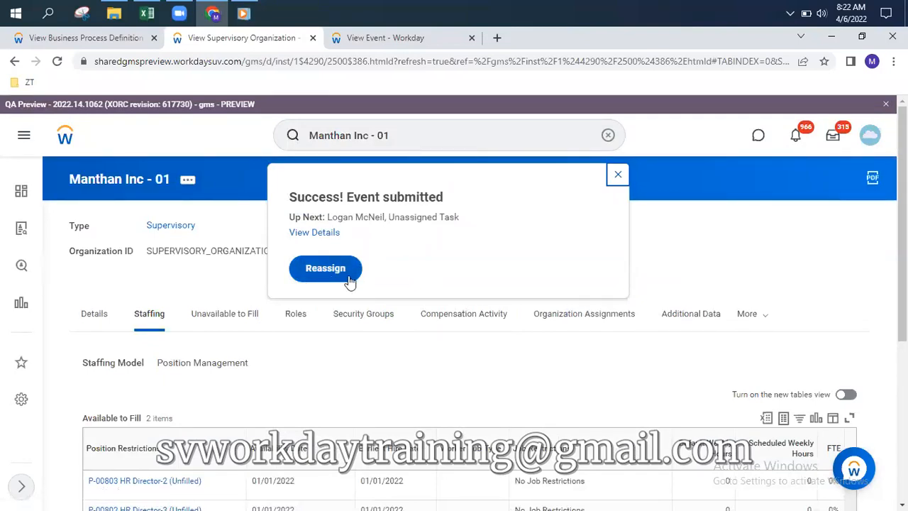
Open the event details and review the Process history: Add Compensation submitted, Review Compensation Hire awaiting
click(305, 239)
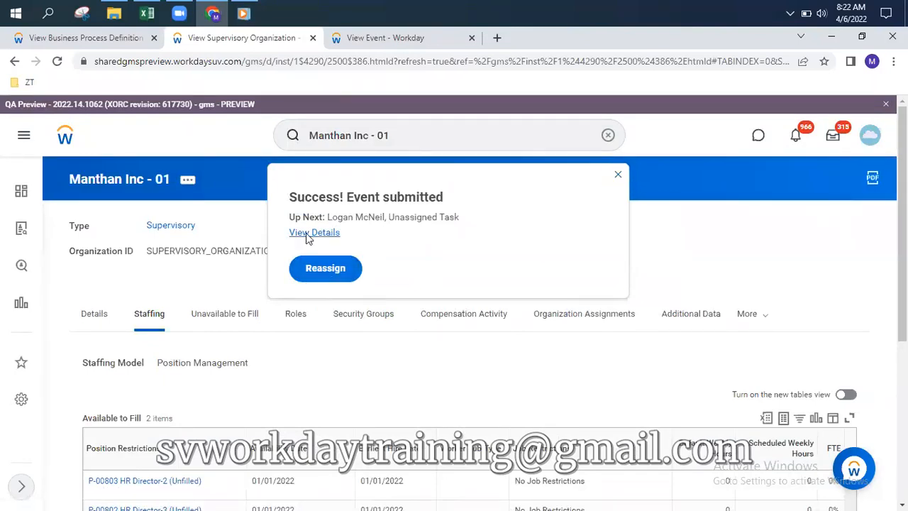
click(80, 345)
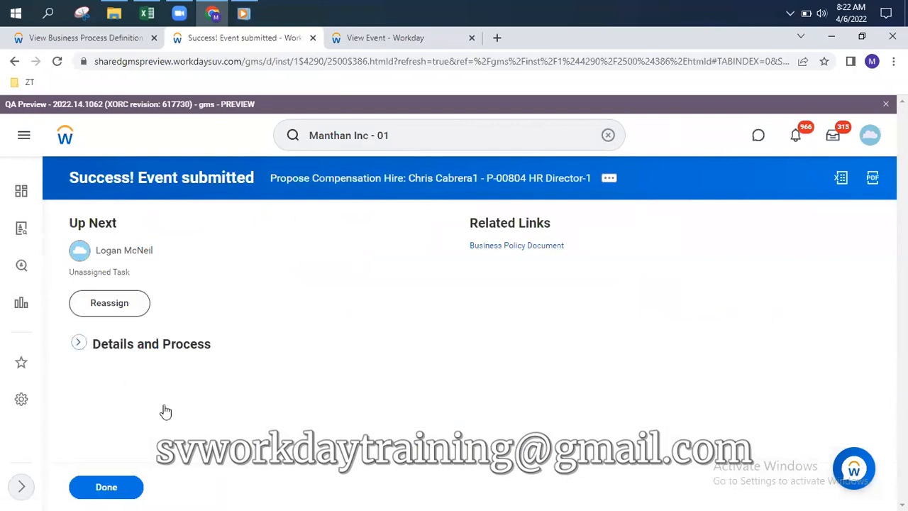
scroll(494, 339, down, 2)
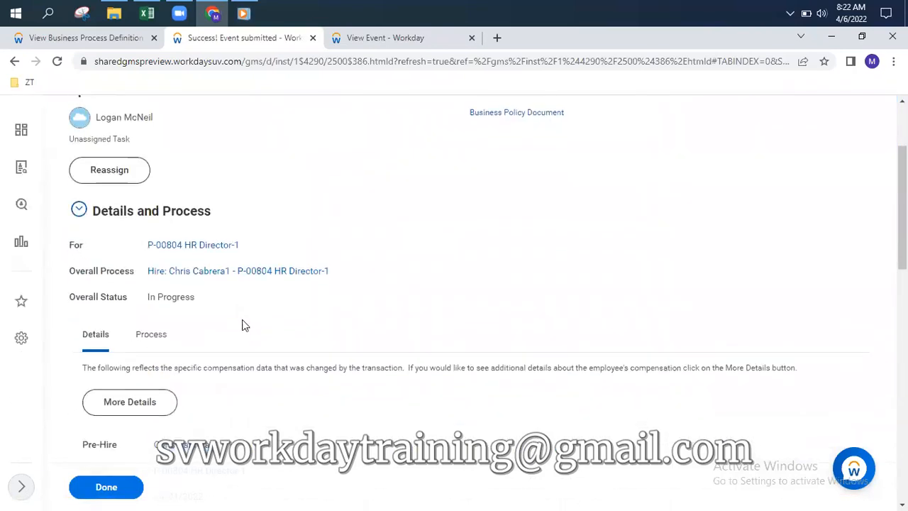
click(157, 341)
scroll(627, 263, down, 3)
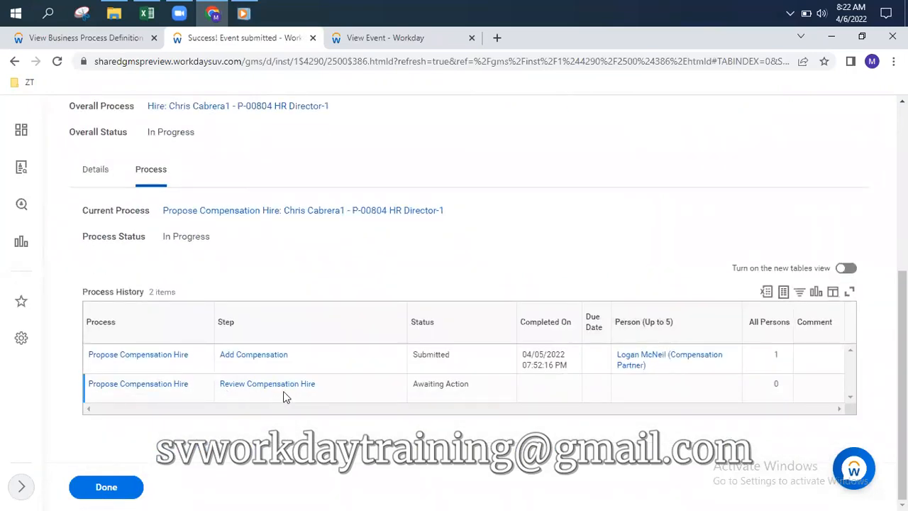
mouse_move(238, 393)
scroll(225, 342, up, 4)
scroll(225, 342, up, 1)
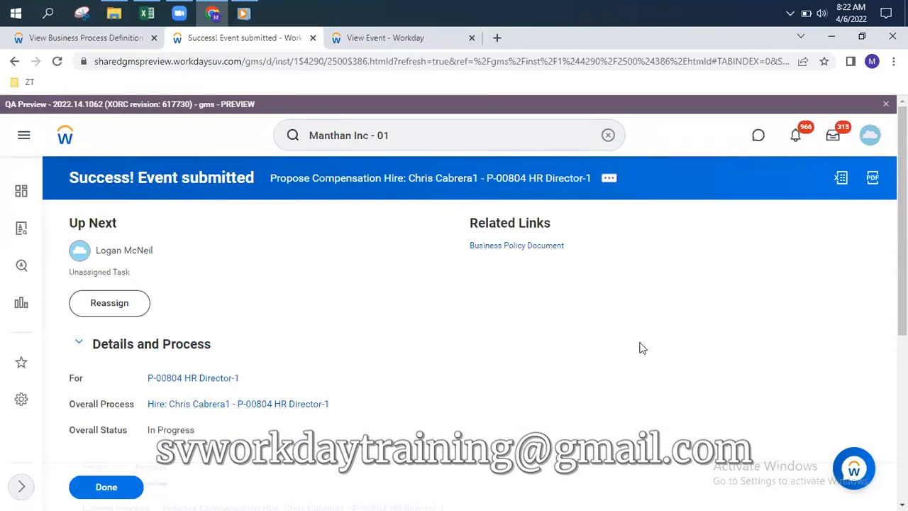
scroll(641, 347, down, 4)
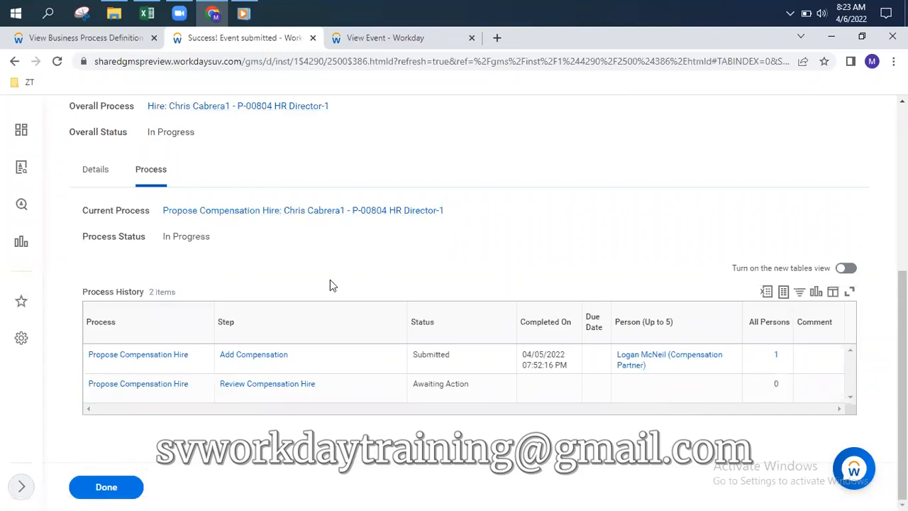
scroll(330, 285, up, 2)
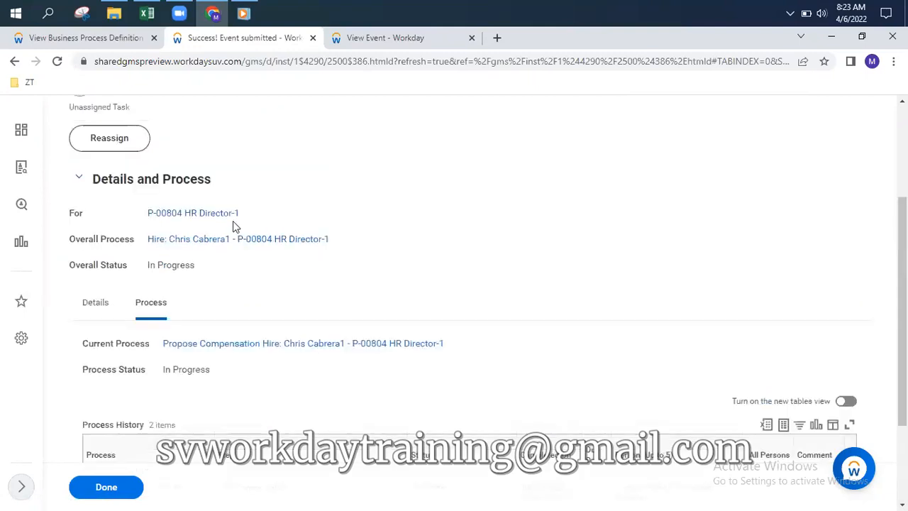
Follow the Review Compensation Hire step to the Manthan Inc - 01 Propose Compensation Hire definition
click(271, 346)
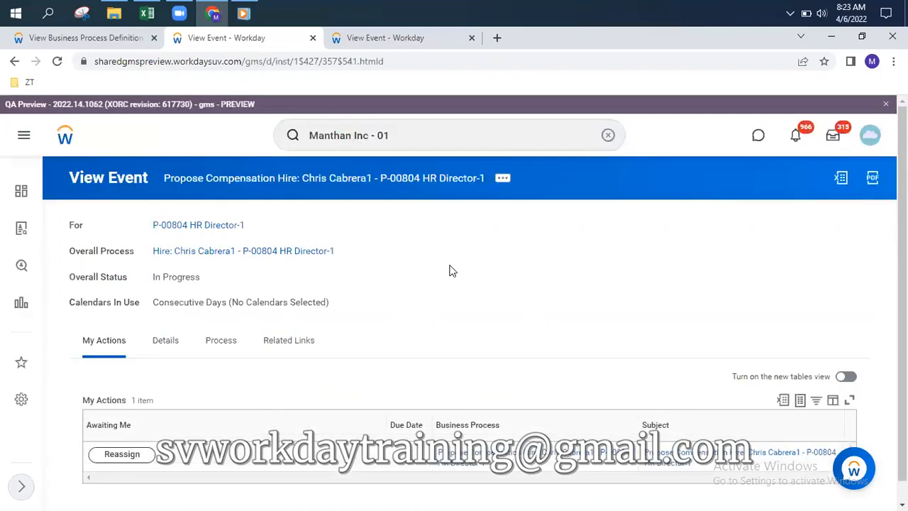
click(222, 342)
scroll(461, 341, down, 3)
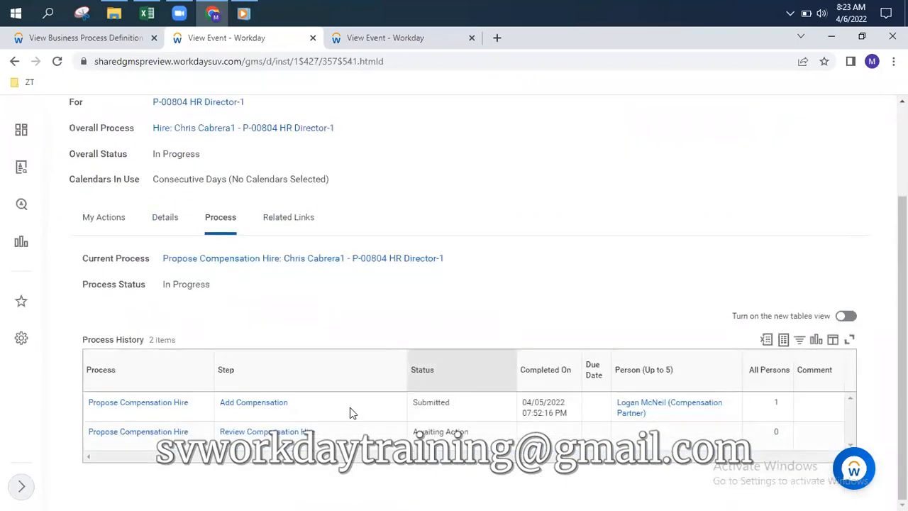
click(253, 434)
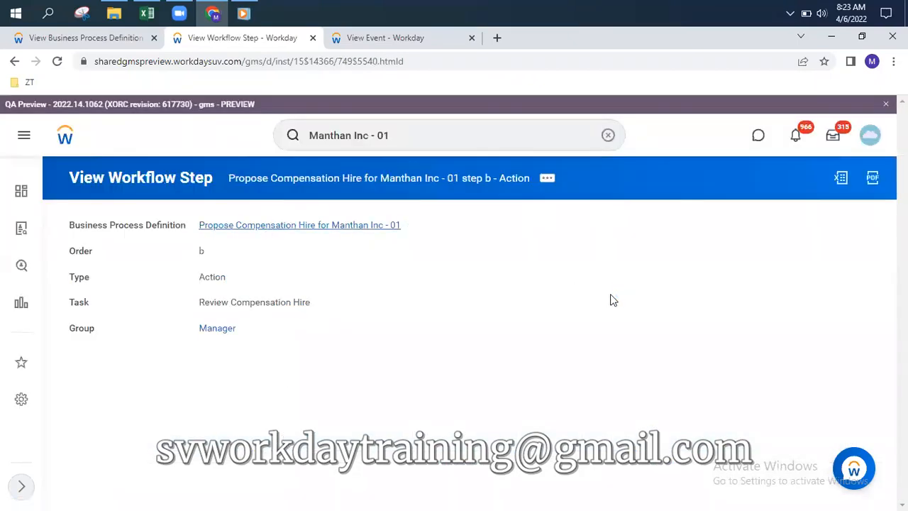
click(347, 226)
scroll(531, 283, down, 1)
scroll(534, 282, down, 2)
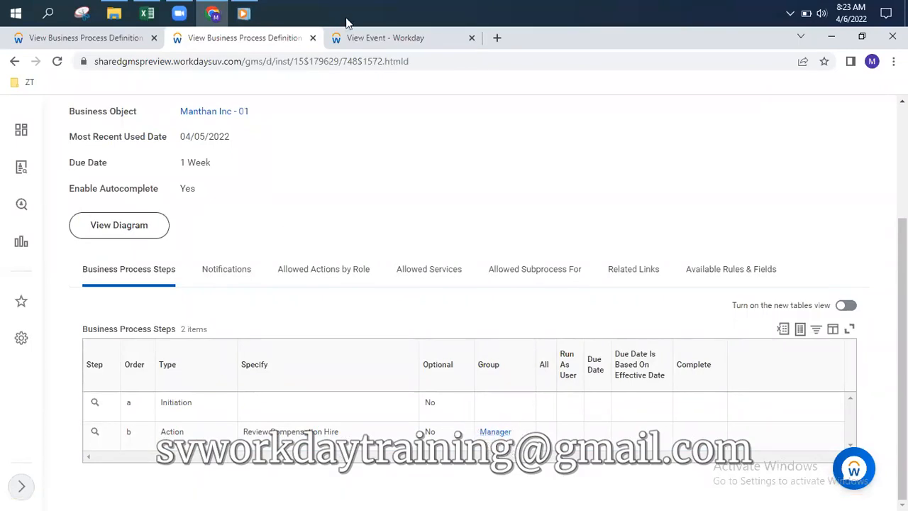
Check who holds the Manager role in Manthan Inc - 01's role assignments
click(404, 37)
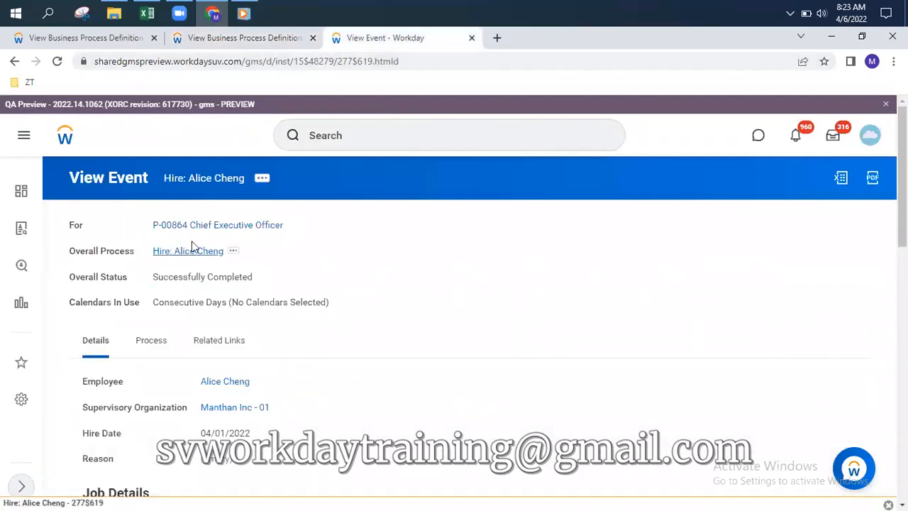
click(234, 409)
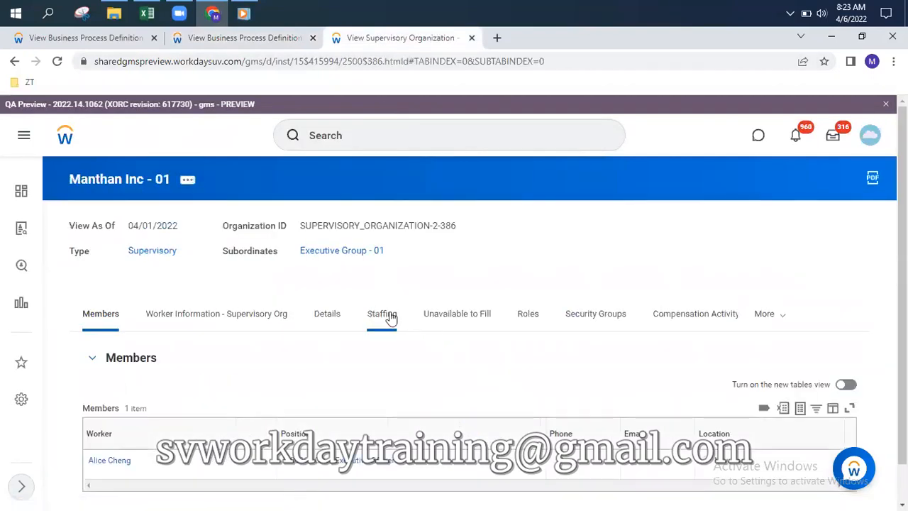
click(532, 315)
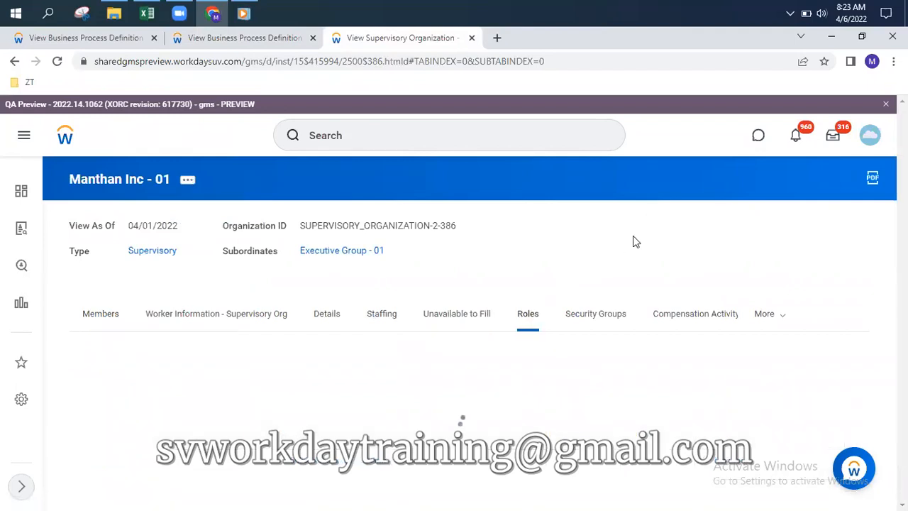
scroll(628, 251, down, 3)
scroll(206, 302, down, 2)
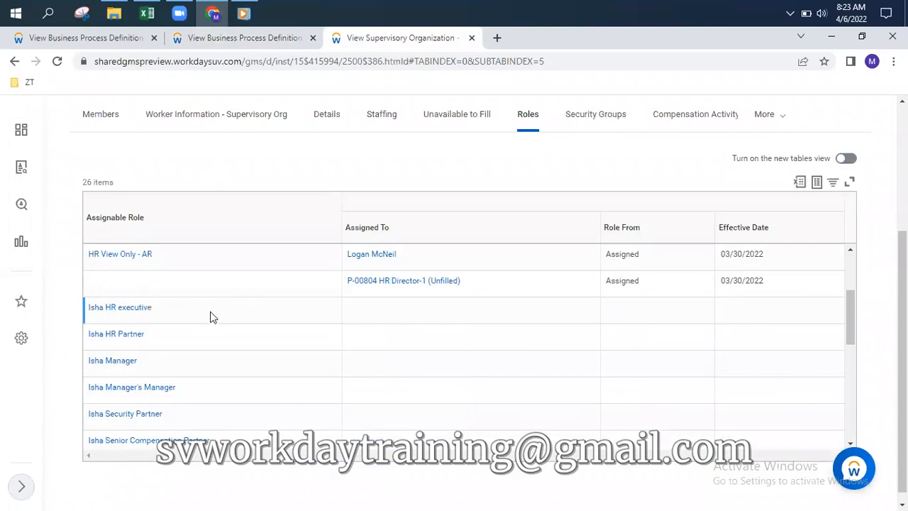
scroll(206, 324, down, 2)
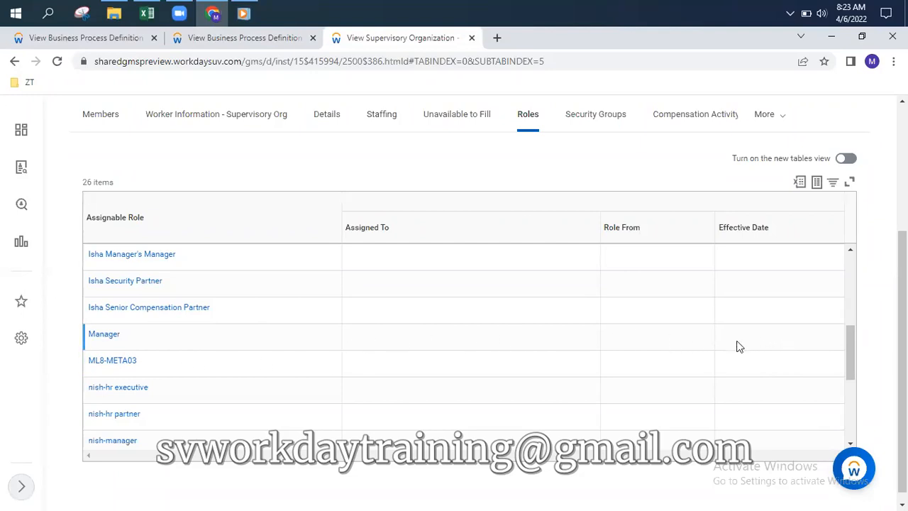
Compare against the process definition and return to the step b Review Compensation Hire page
click(248, 40)
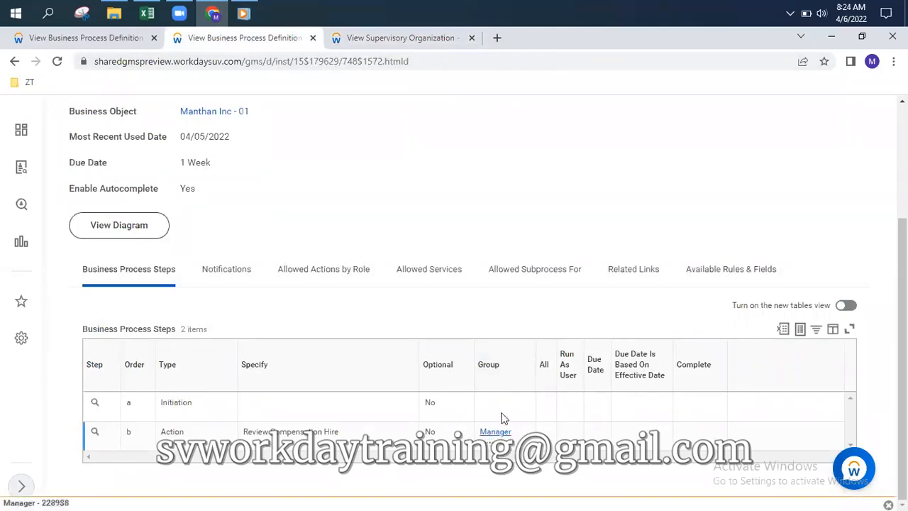
click(400, 39)
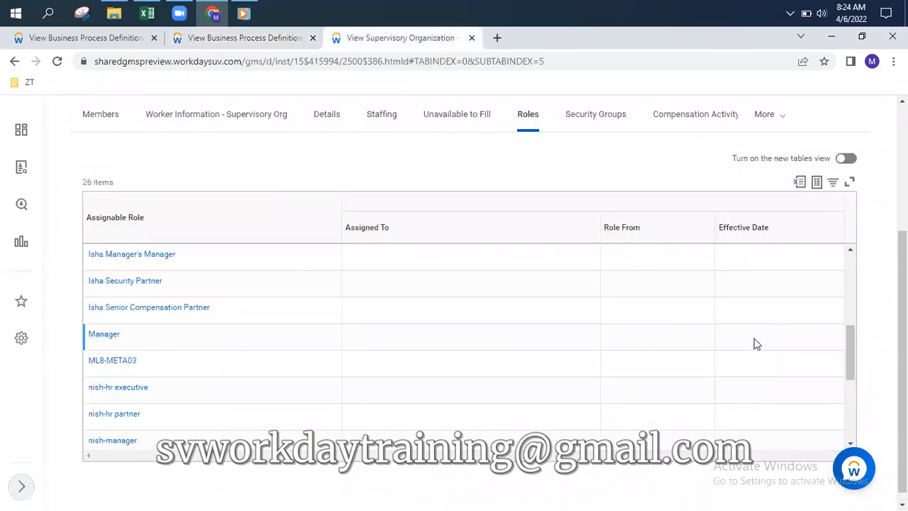
click(249, 40)
scroll(333, 314, up, 3)
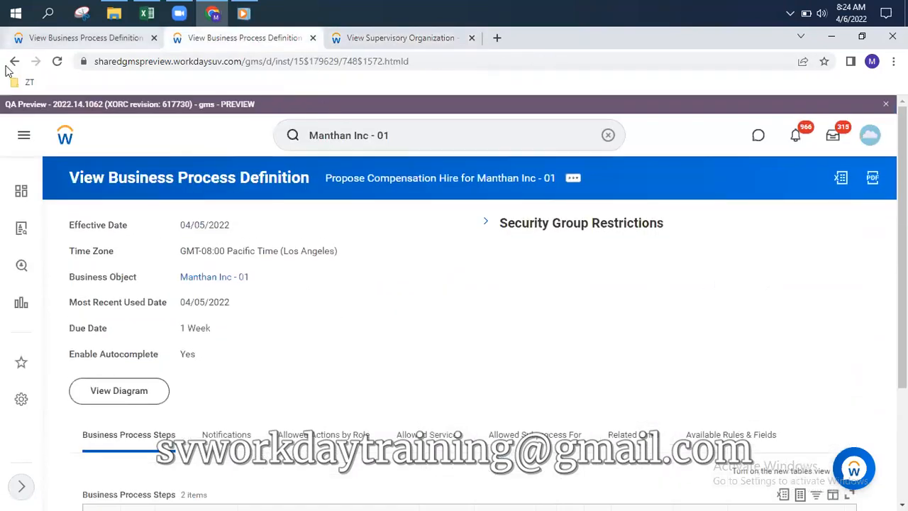
click(14, 62)
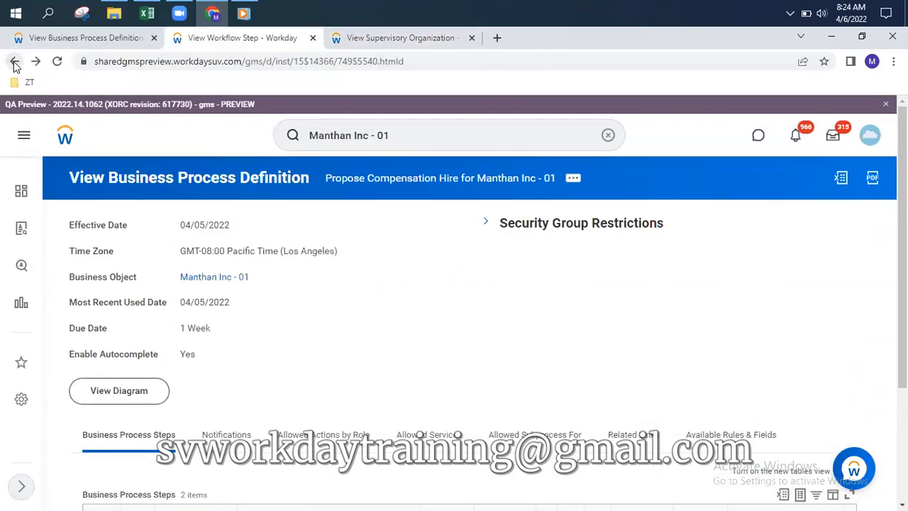
click(14, 63)
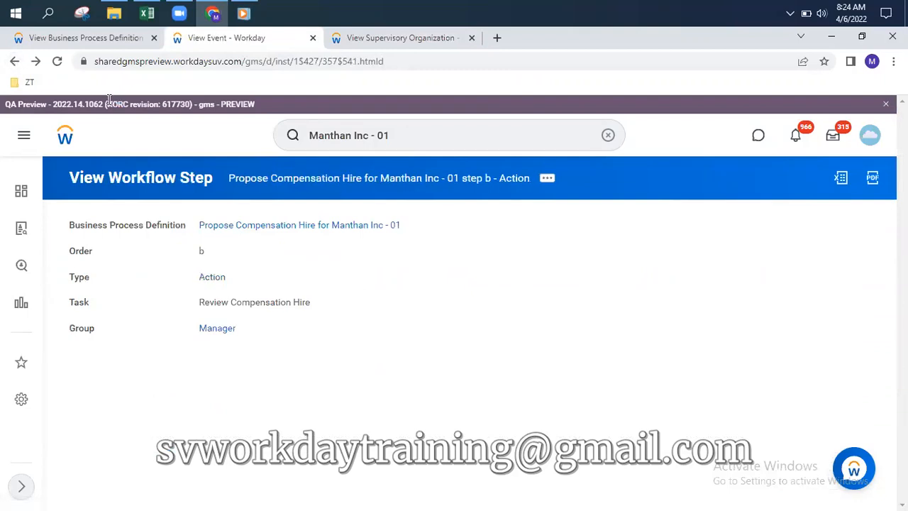
Review the Business Process actions of the in-progress HR Director-1 hire on the staffing page
click(14, 61)
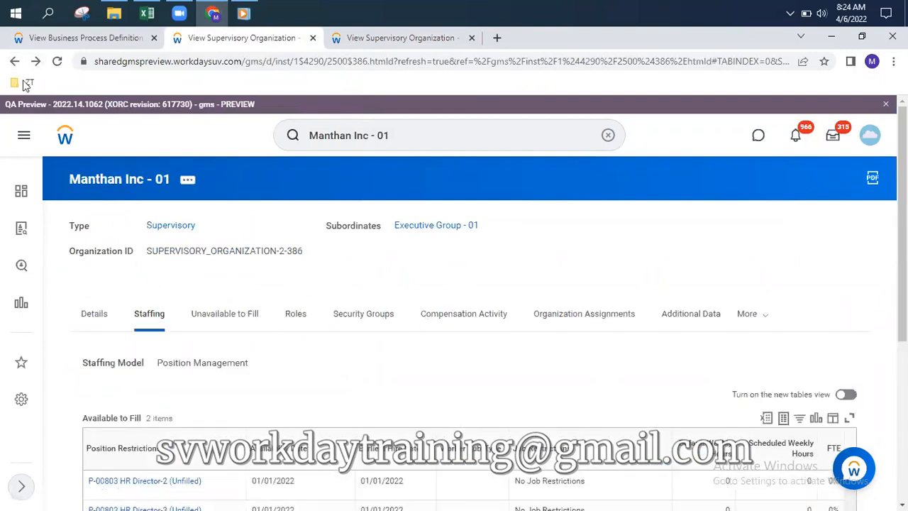
scroll(212, 390, down, 4)
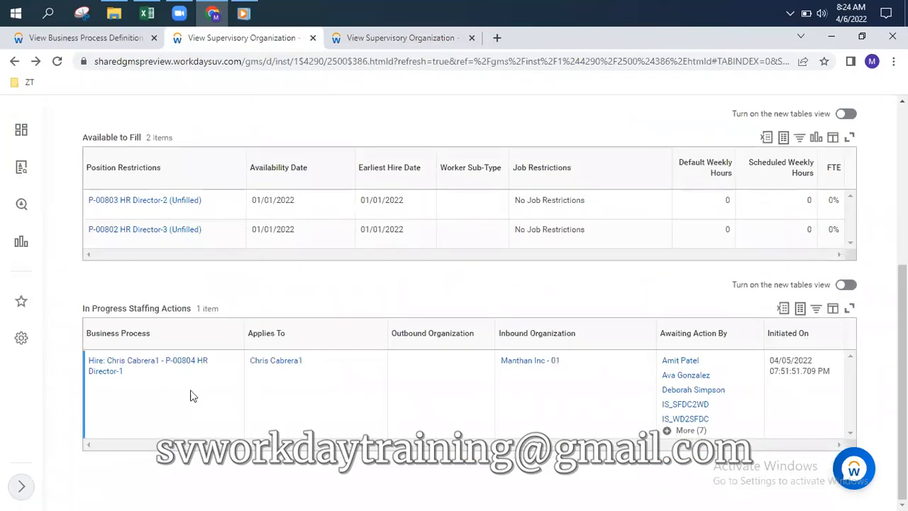
mouse_move(131, 378)
click(134, 376)
mouse_move(227, 278)
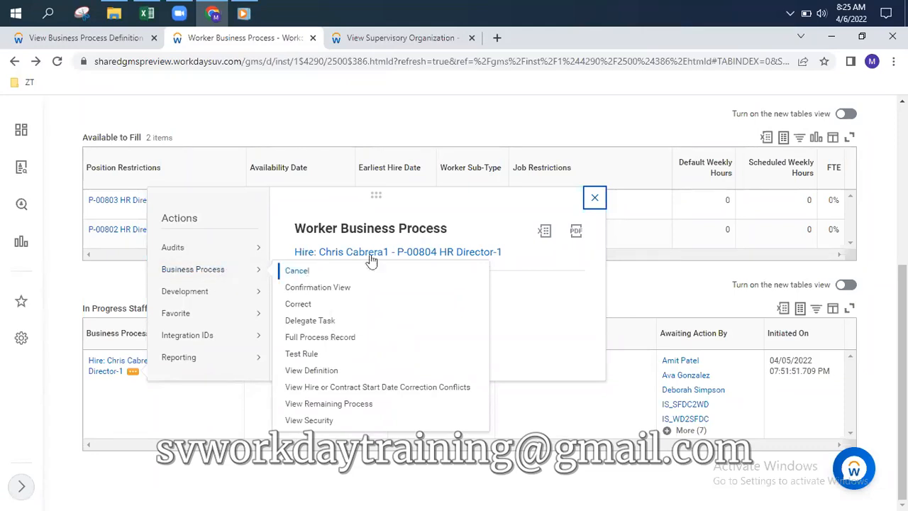
click(595, 198)
scroll(362, 129, up, 5)
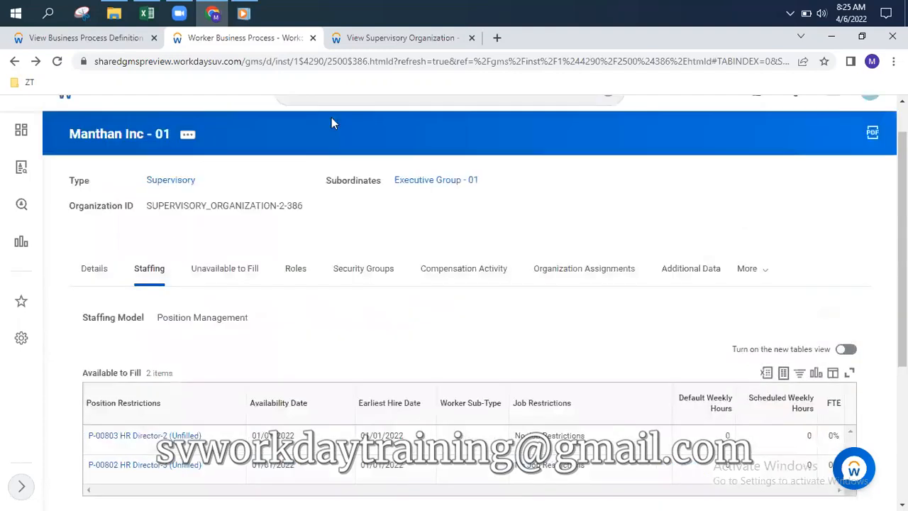
Search for 'reassign tasks' and launch the Reassign Tasks task
click(607, 136)
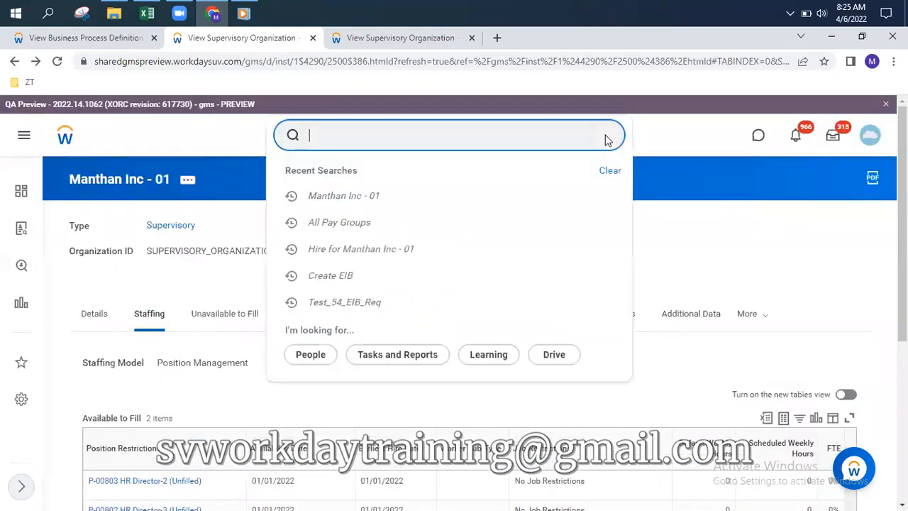
text(reassign tasls)
key(BackSpace)
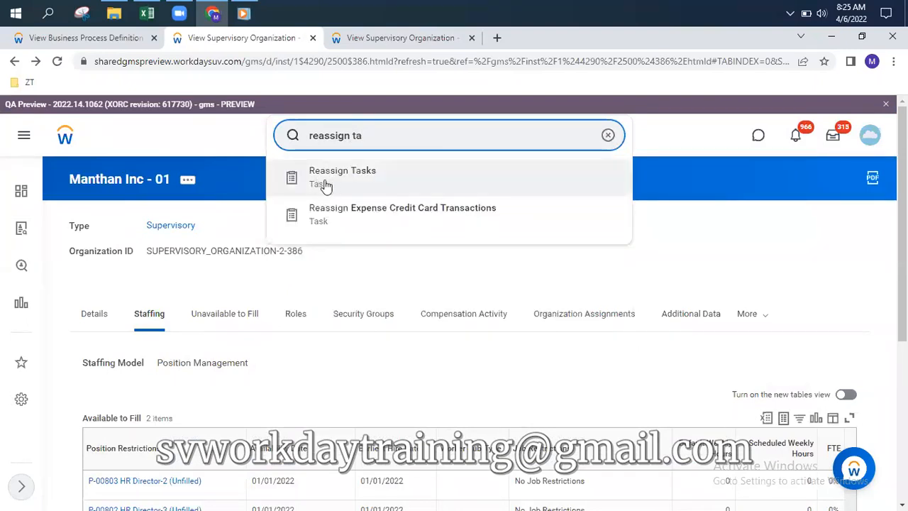
click(361, 182)
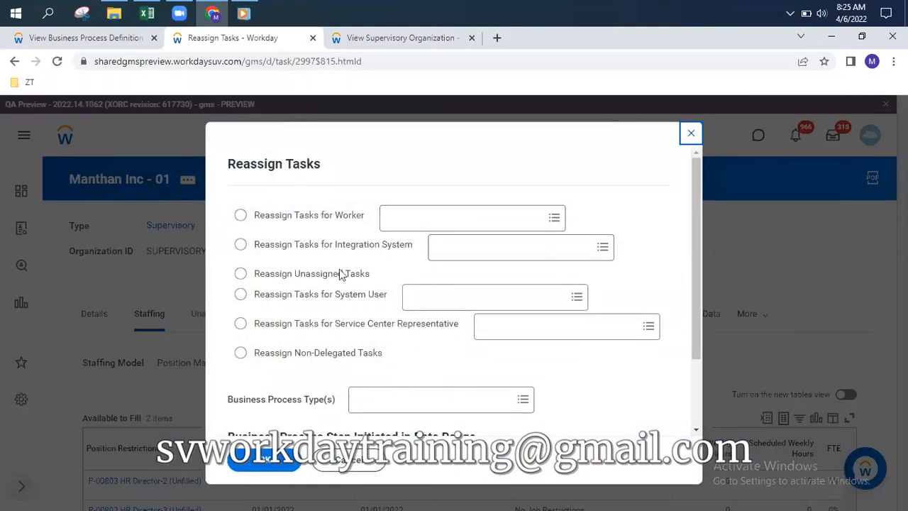
Choose Reassign Unassigned Tasks with start date 04/05/2022 and list the matching tasks
click(241, 275)
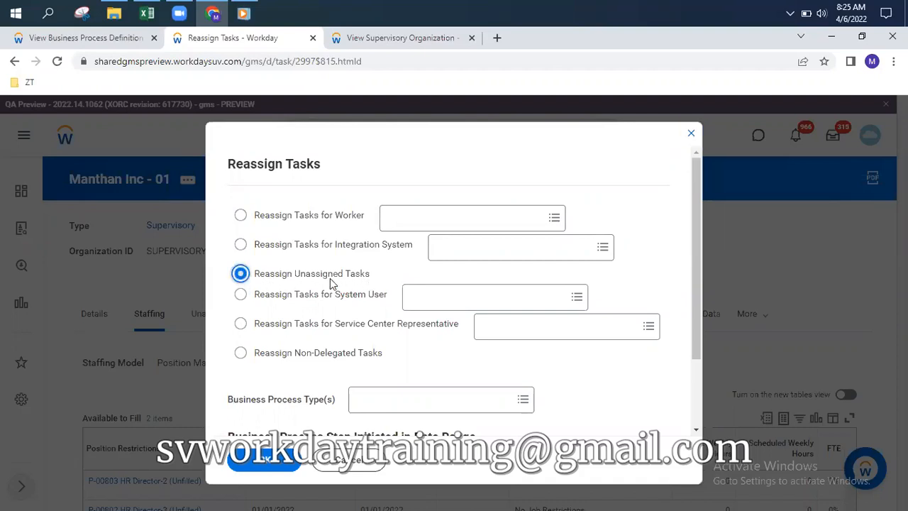
scroll(431, 298, down, 2)
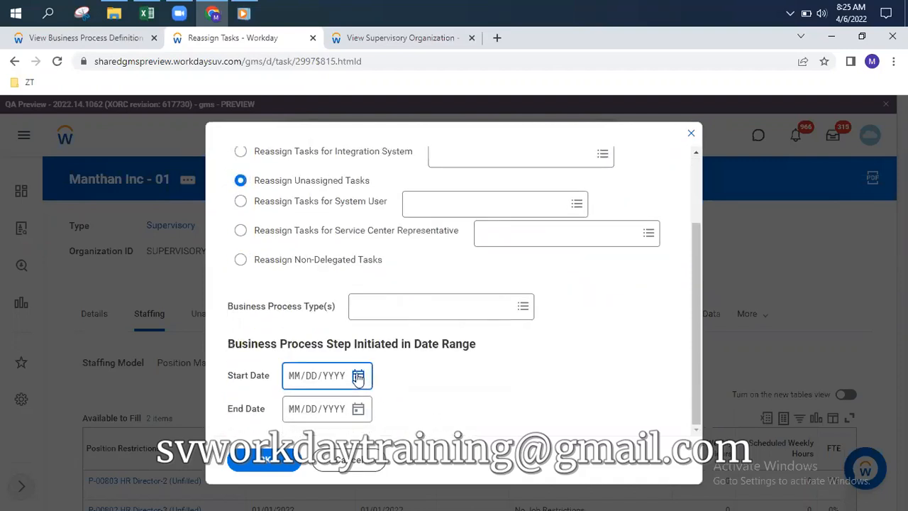
click(358, 375)
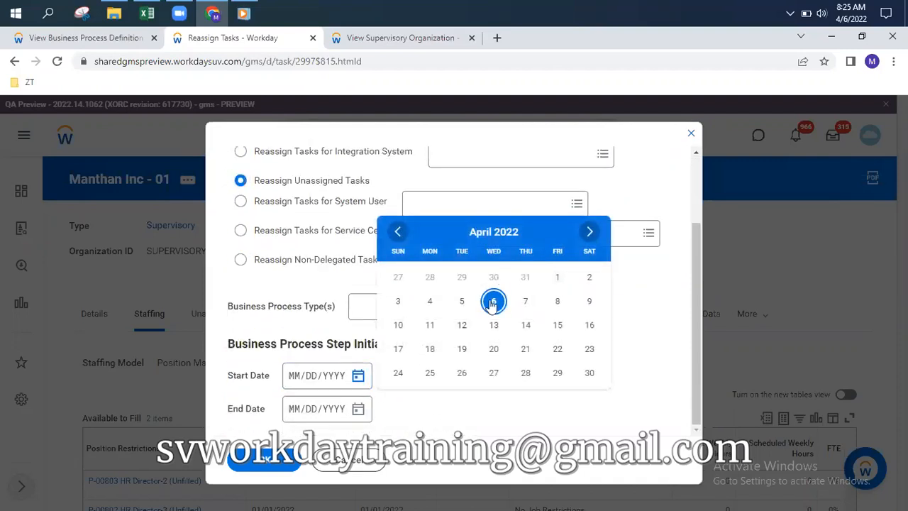
click(494, 301)
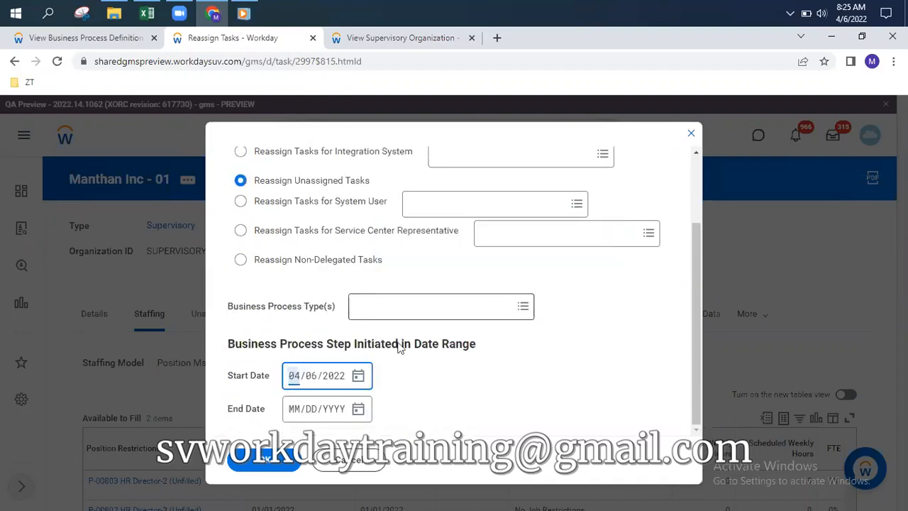
click(359, 377)
click(461, 303)
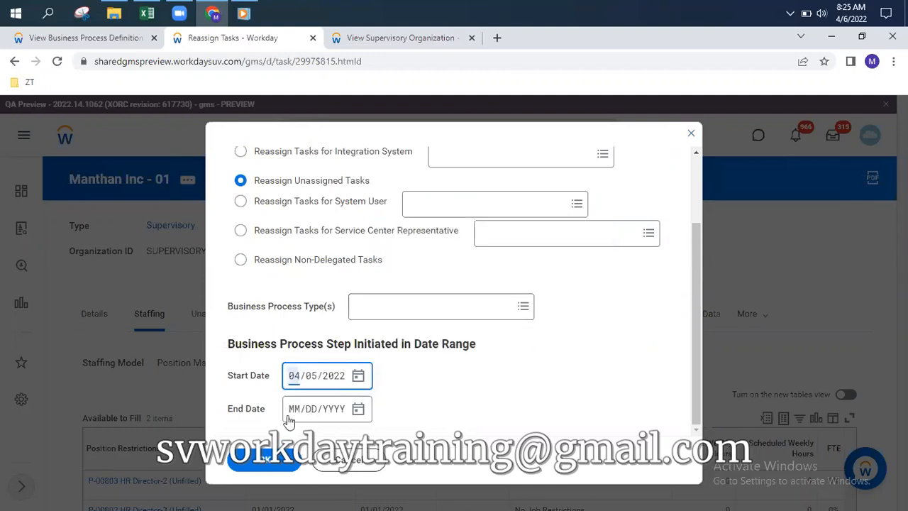
click(263, 458)
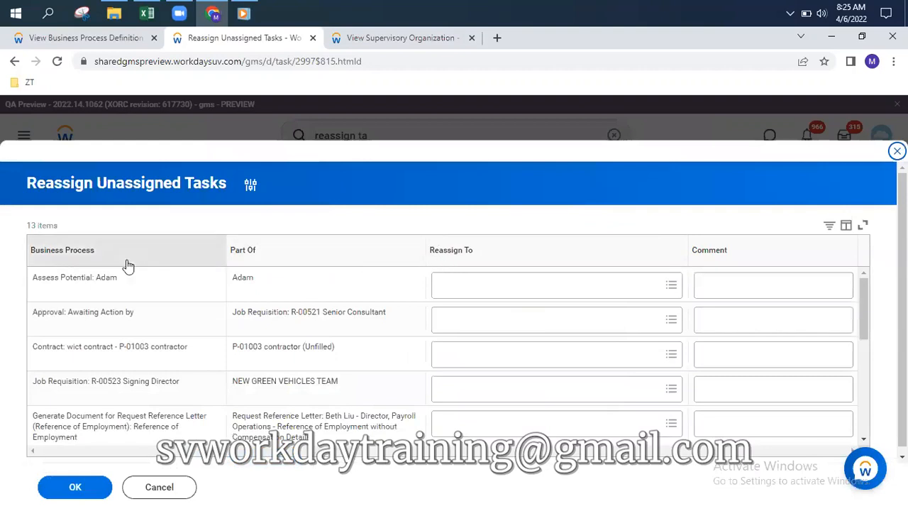
Reassign the P-00804 Propose Compensation task to the delegate worker with comment 'reassigned', and submit
scroll(160, 320, down, 5)
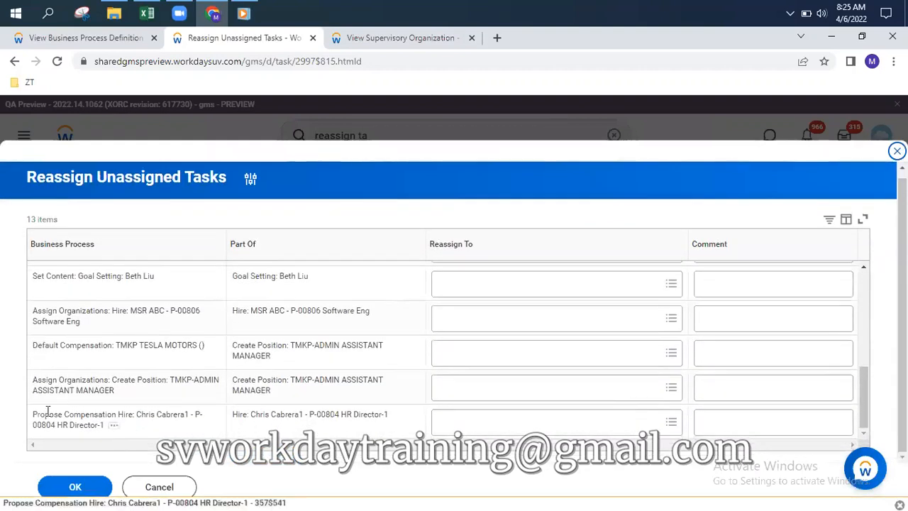
drag(35, 409, 132, 426)
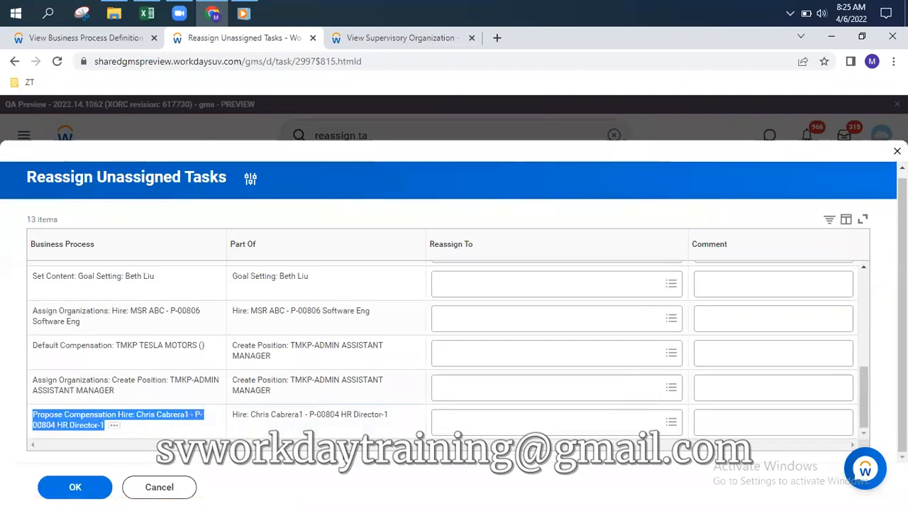
click(489, 424)
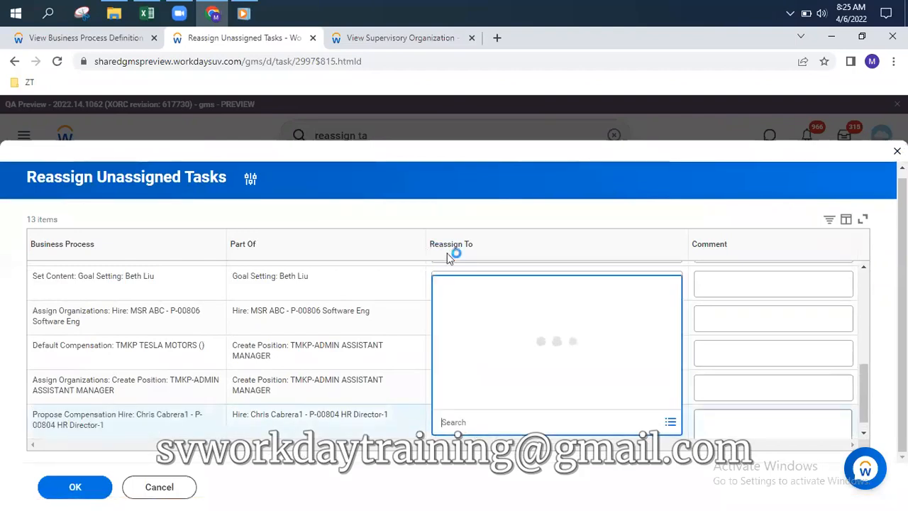
text(lo)
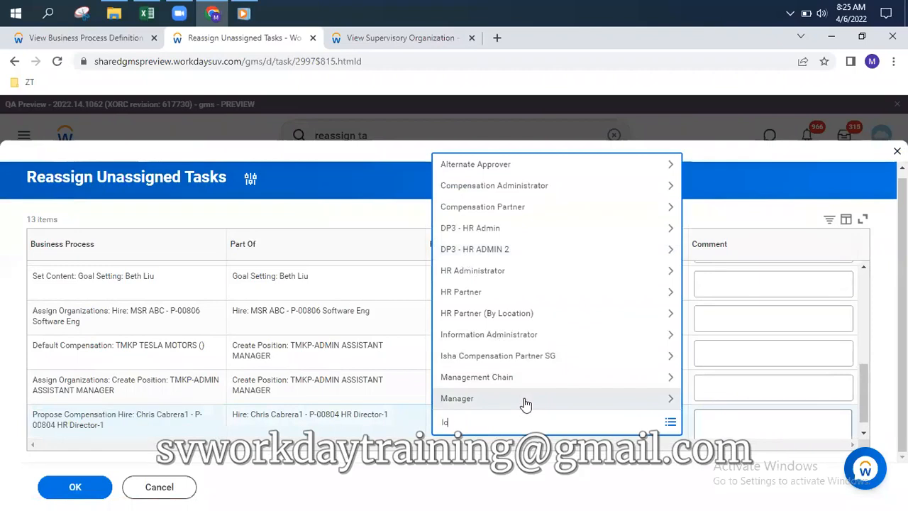
text(gaan)
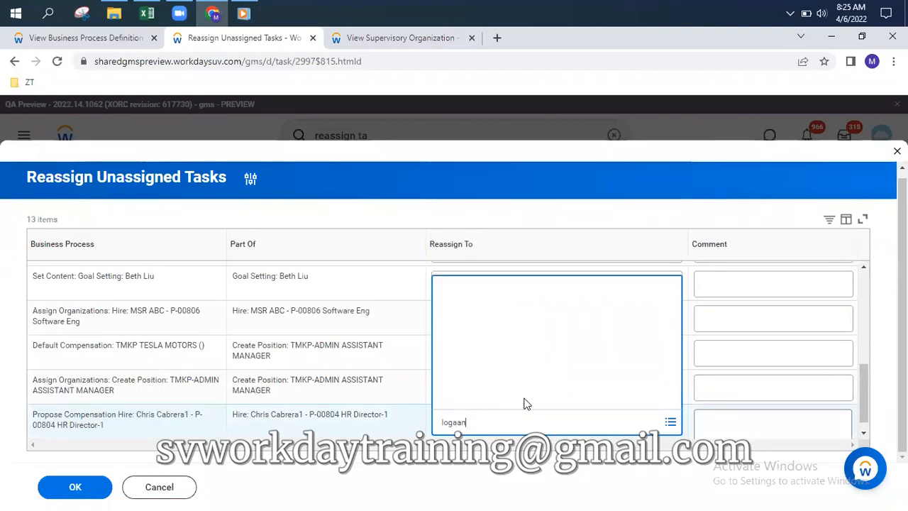
key(BackSpace)
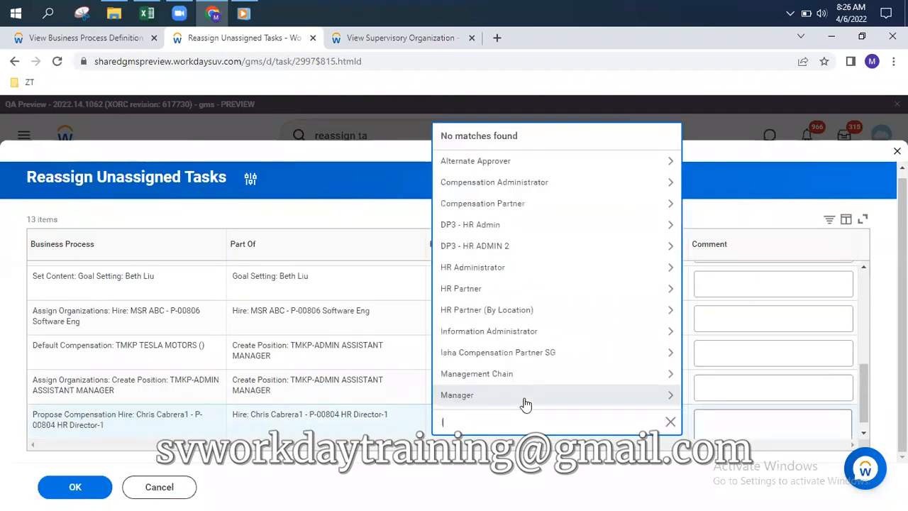
text(logan)
key(Return)
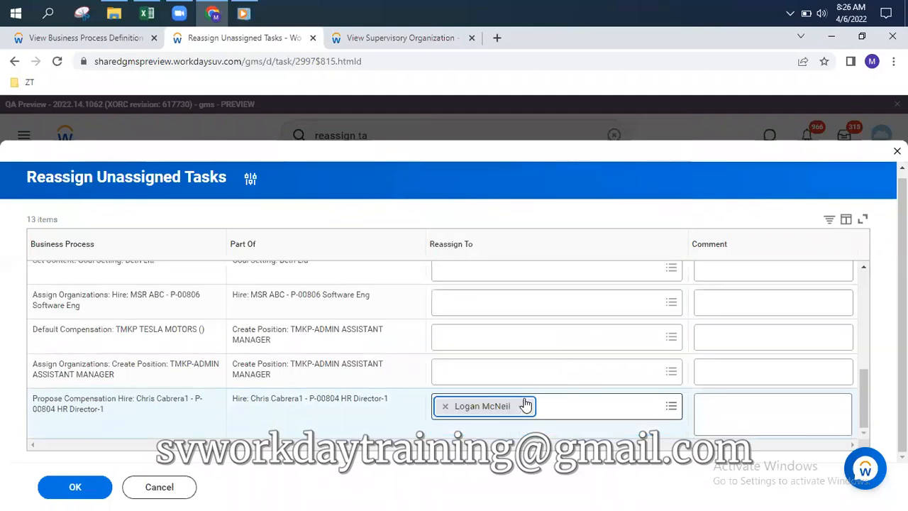
click(747, 413)
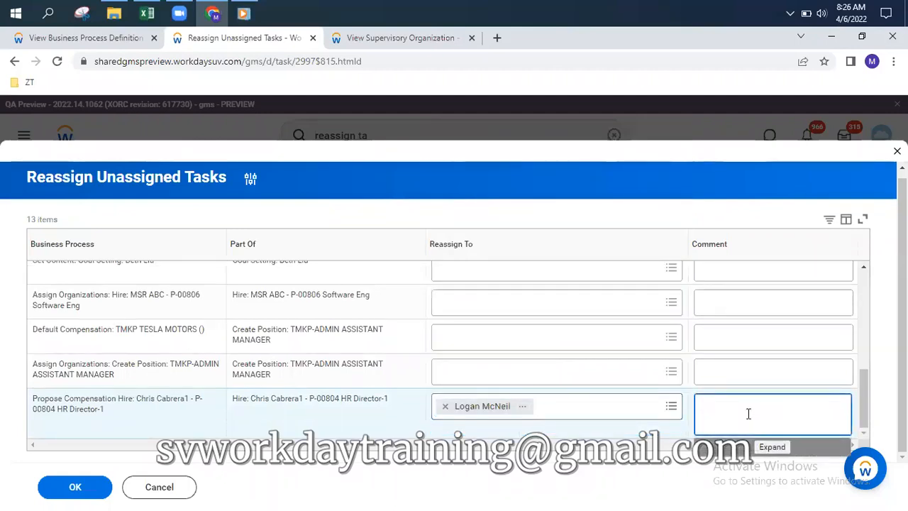
text(reassigned)
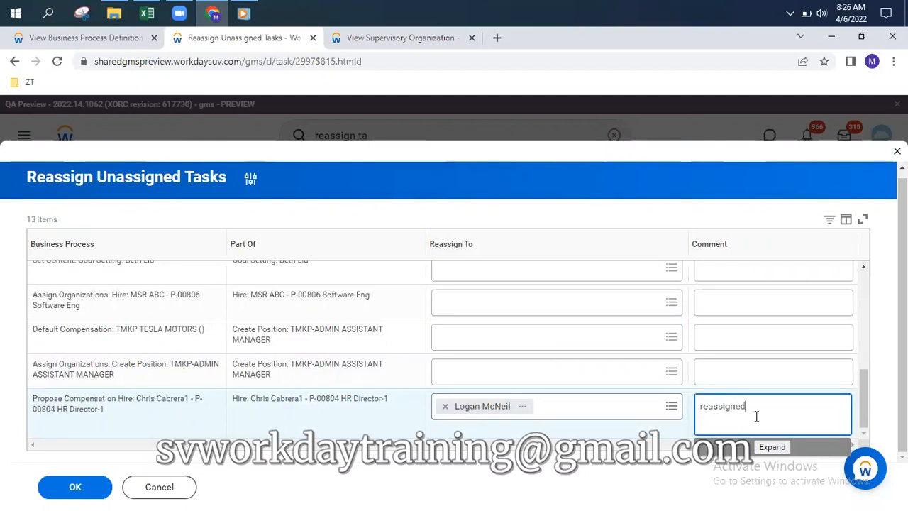
click(80, 490)
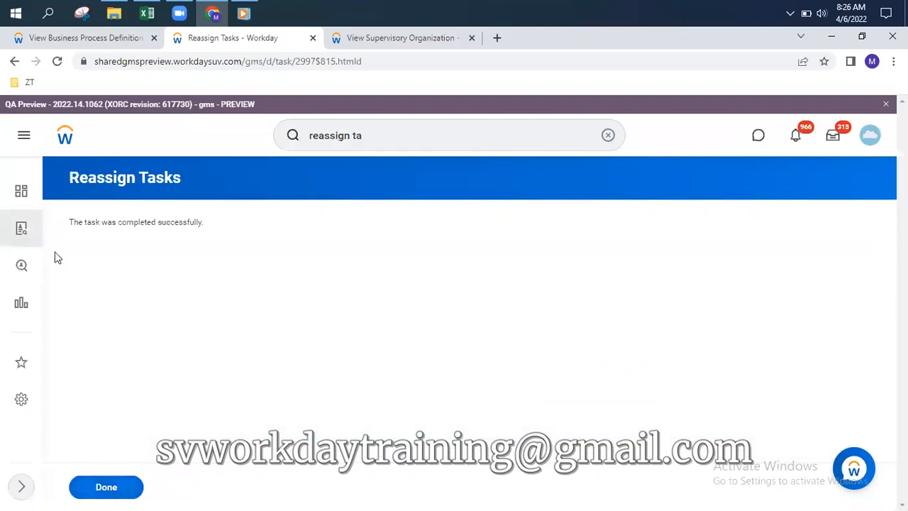
Approve the reassigned compensation task from the inbox
click(110, 488)
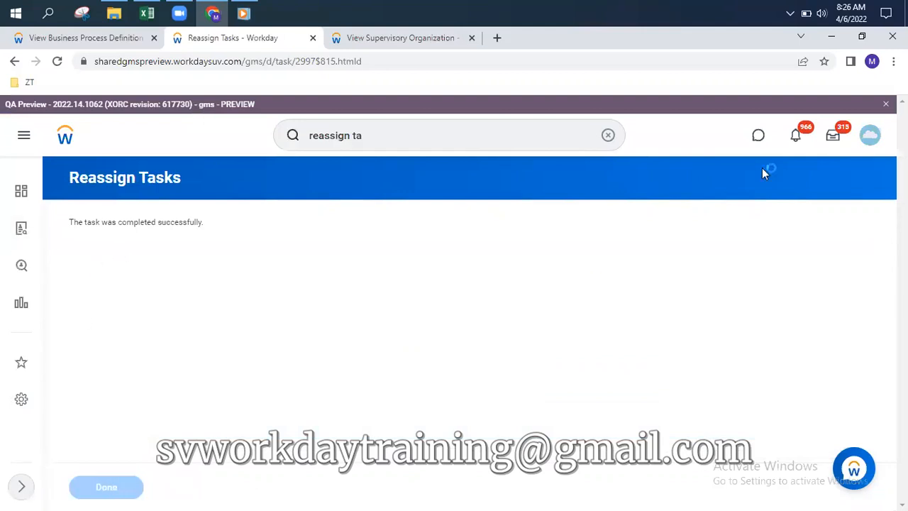
click(834, 139)
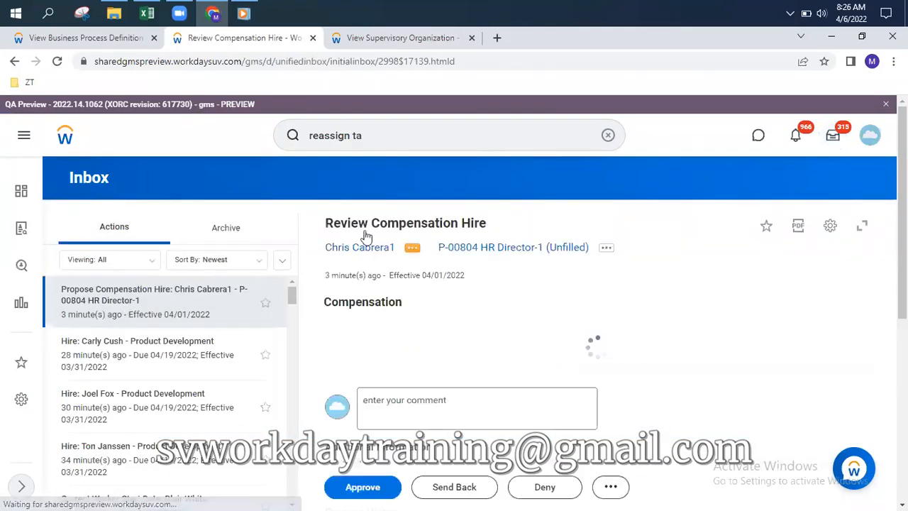
scroll(533, 317, down, 4)
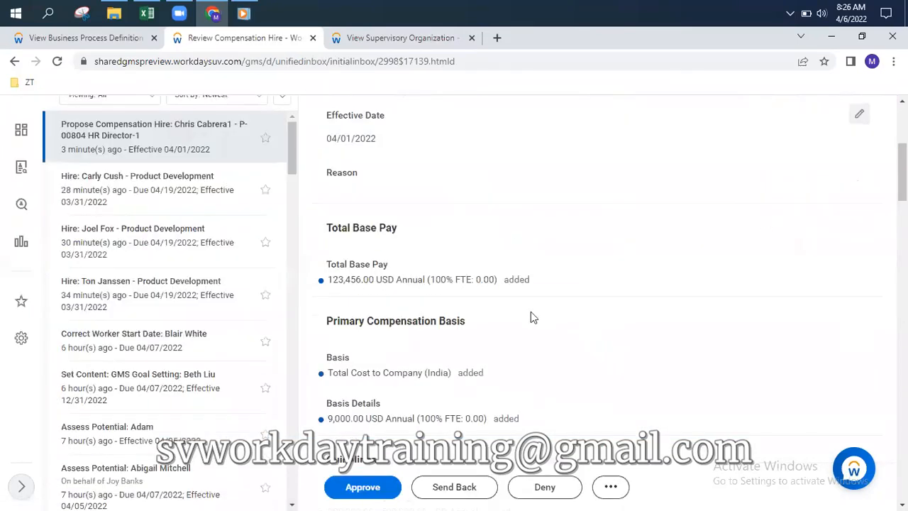
click(361, 495)
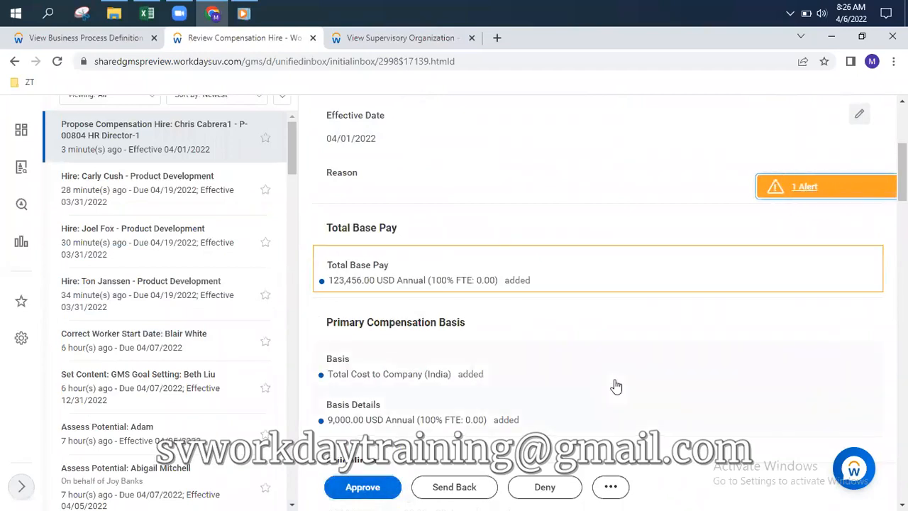
click(374, 495)
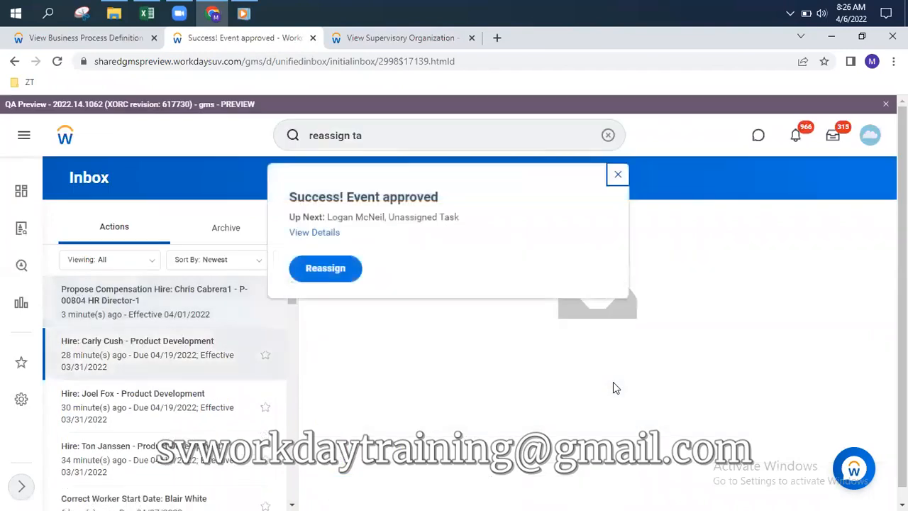
Open the approved event's details and view its process history
click(320, 233)
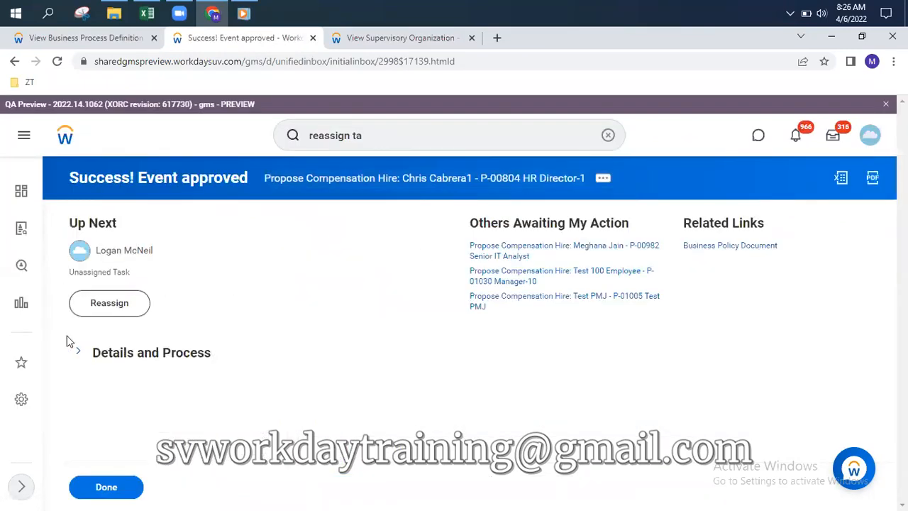
click(73, 355)
scroll(356, 329, down, 4)
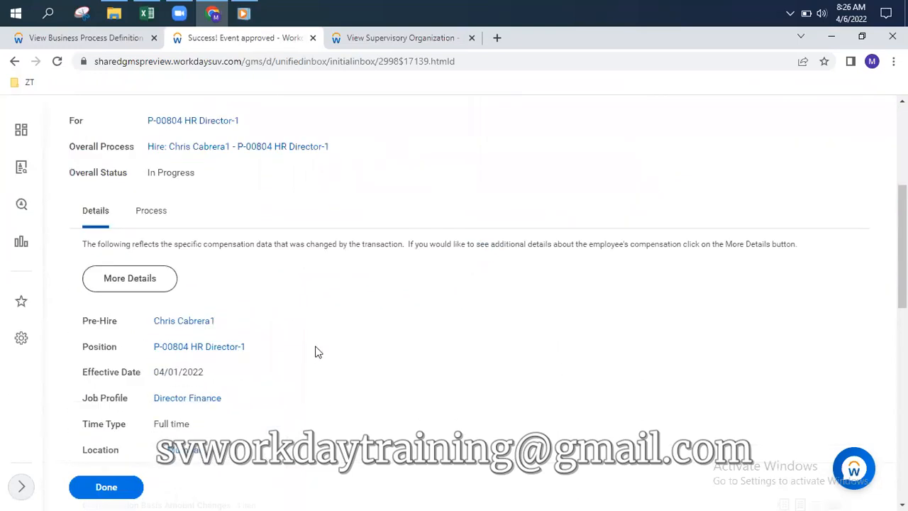
click(150, 213)
scroll(401, 318, down, 1)
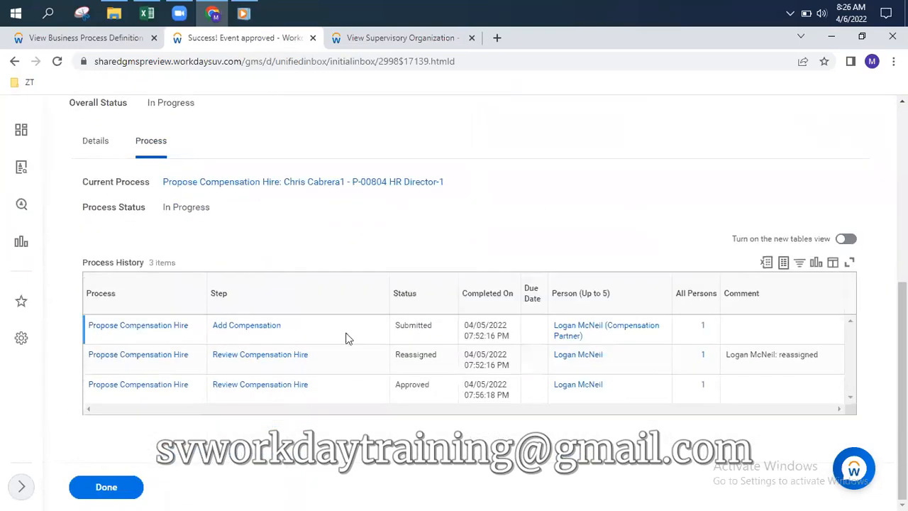
mouse_move(304, 395)
Switch to Details and back to Process, scrolling to the Process History listing
scroll(261, 233, up, 2)
scroll(205, 215, up, 1)
click(207, 281)
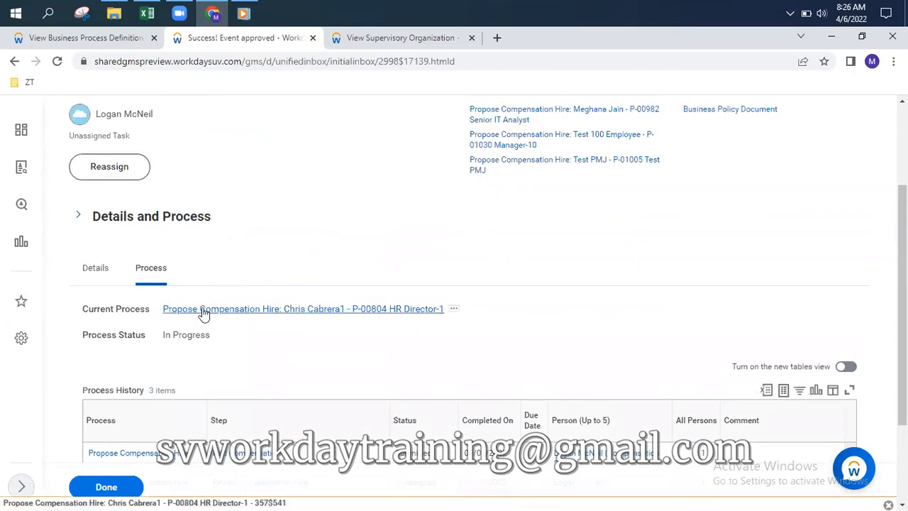
click(96, 269)
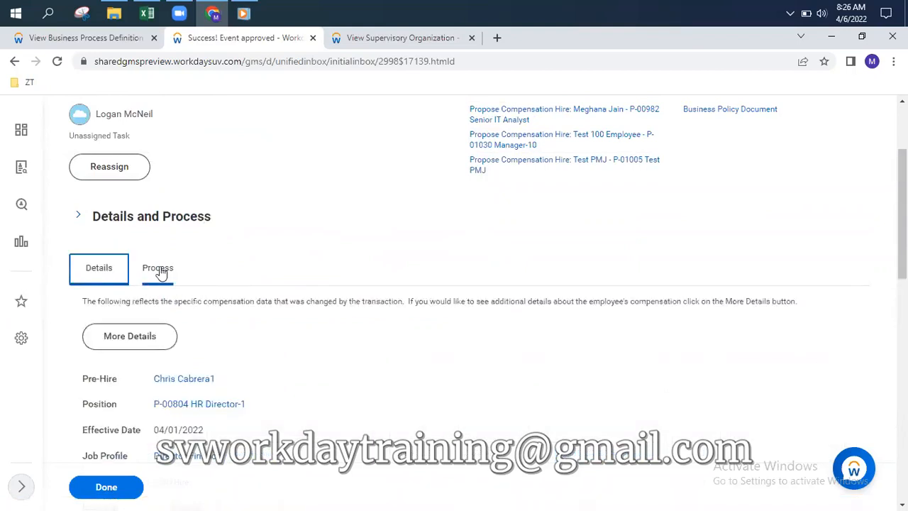
click(161, 269)
scroll(328, 287, down, 2)
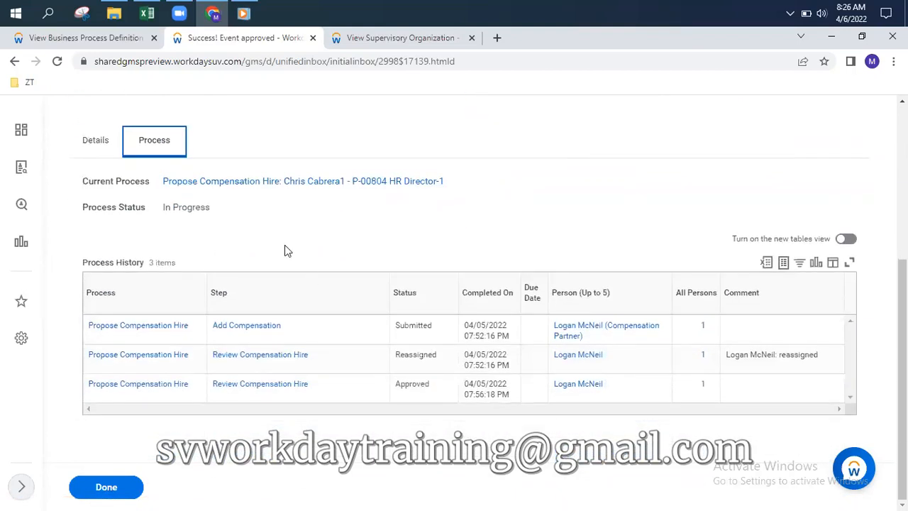
scroll(280, 249, up, 4)
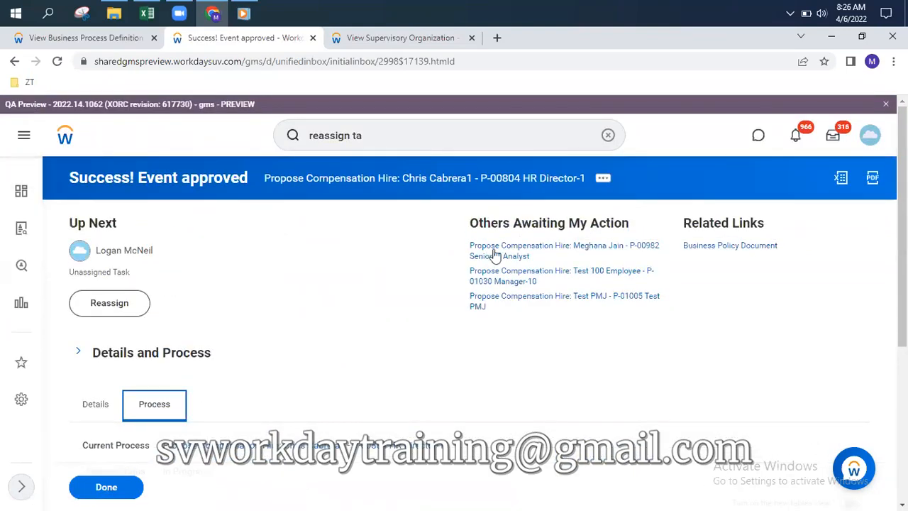
scroll(203, 296, down, 2)
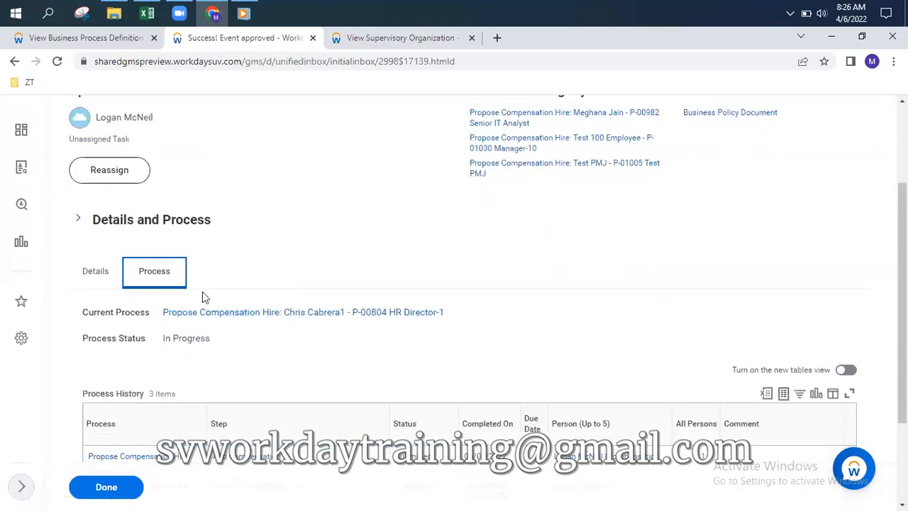
Open the current compensation process, then the overall Hire event for P-00804 HR Director-1
click(291, 313)
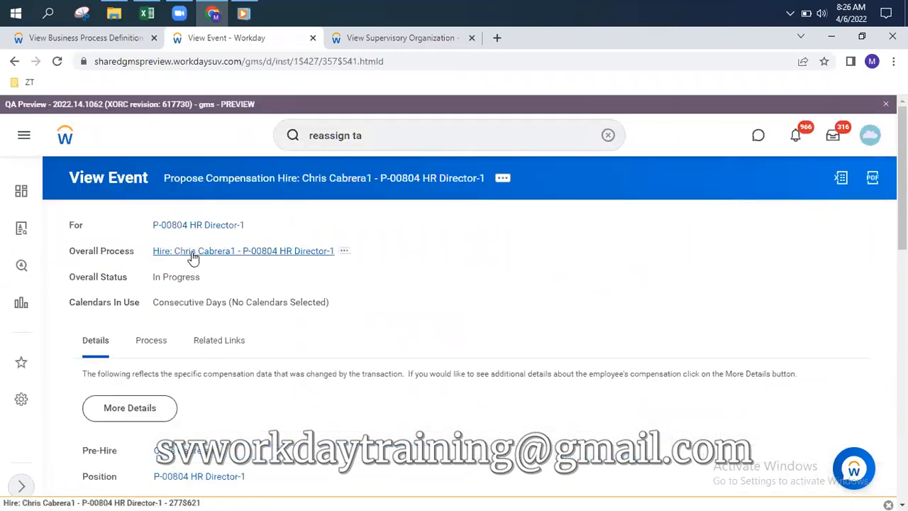
click(193, 257)
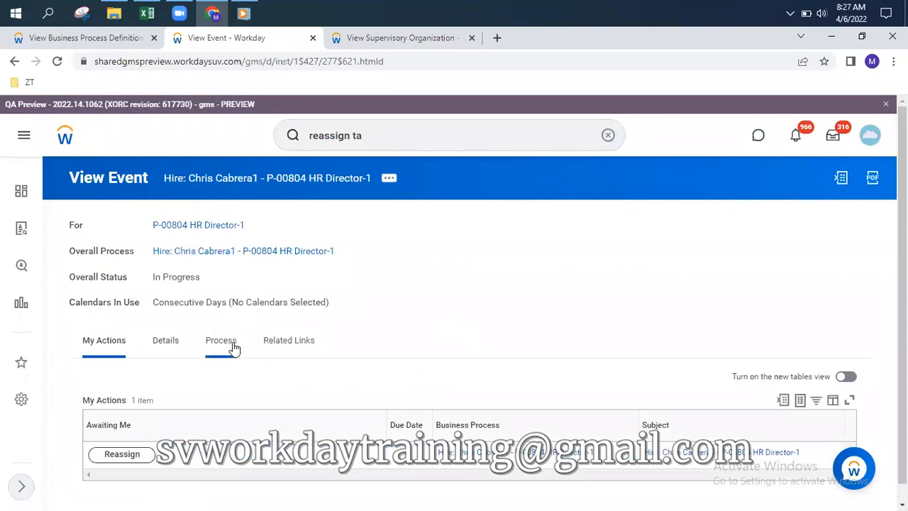
scroll(529, 310, down, 5)
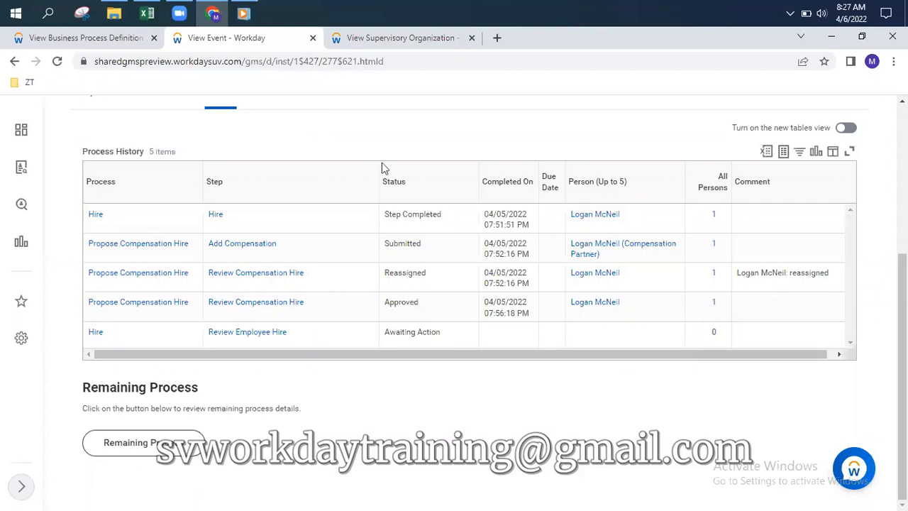
scroll(387, 213, up, 4)
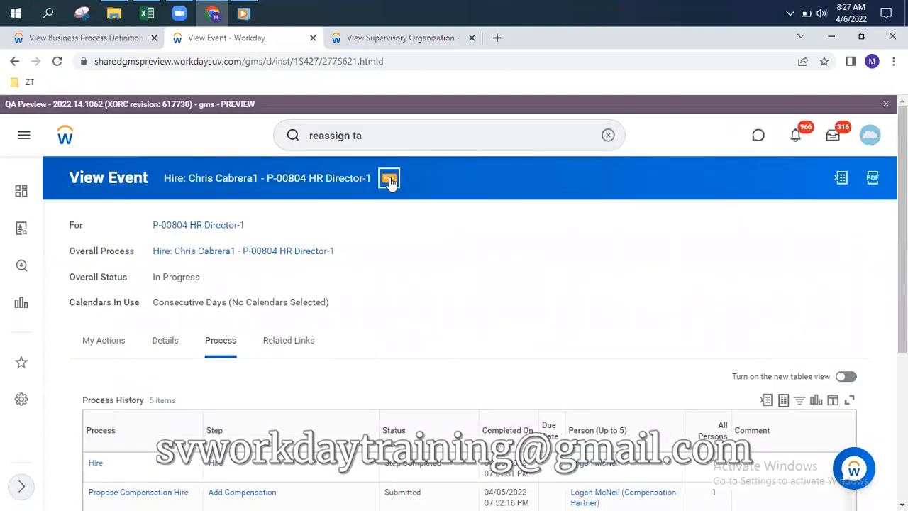
Check the hire event's Business Process actions, then return to the supervisory organization page
click(390, 181)
click(452, 258)
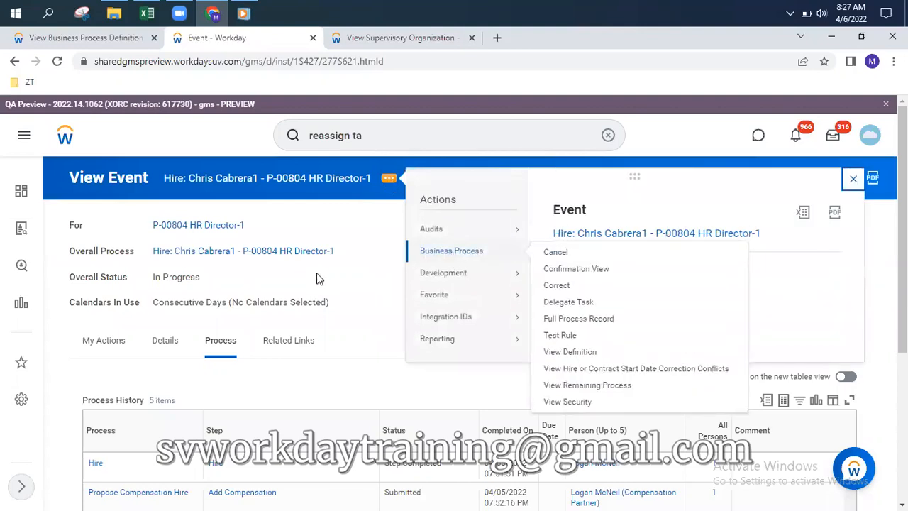
drag(151, 282, 213, 287)
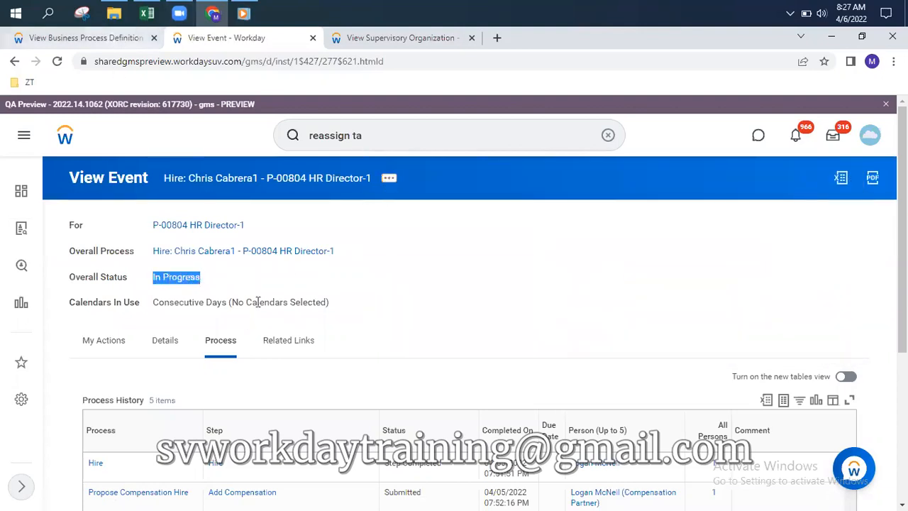
click(121, 39)
click(447, 39)
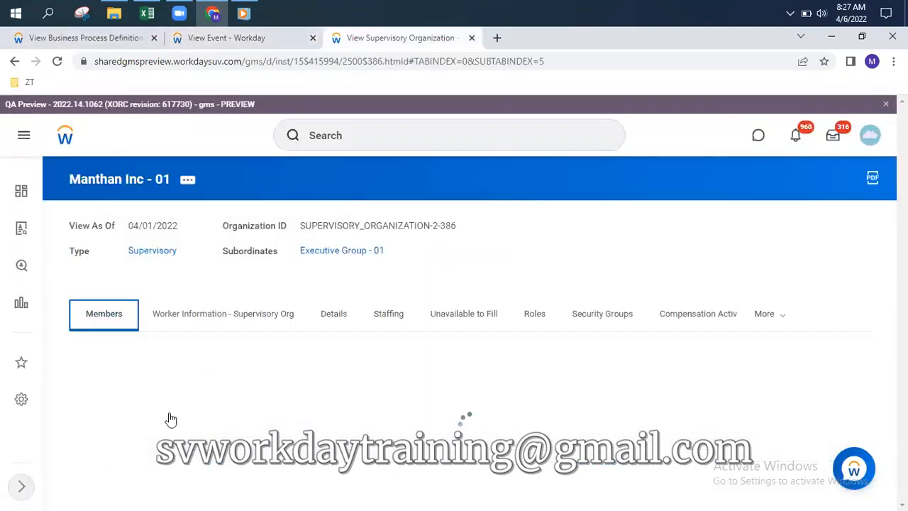
Show the organization's Staffing information and locate the in-progress HR Director-1 hire
scroll(104, 434, down, 1)
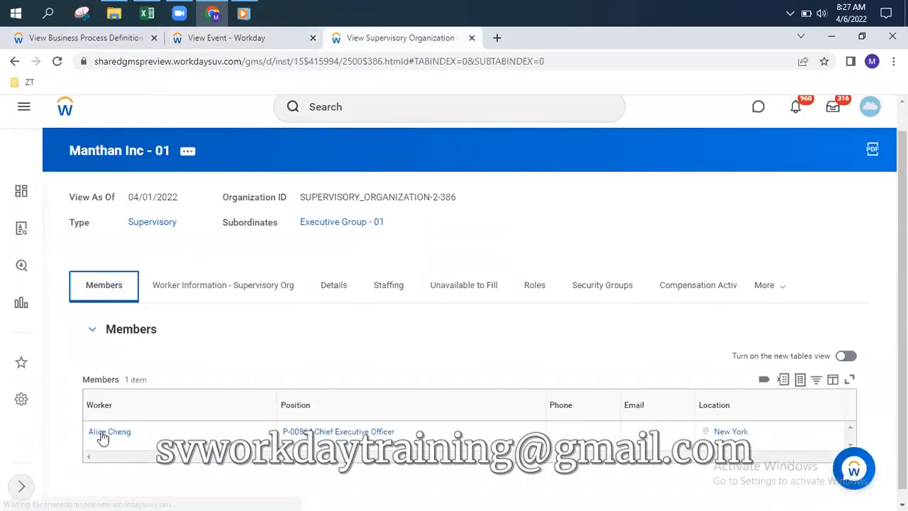
click(396, 288)
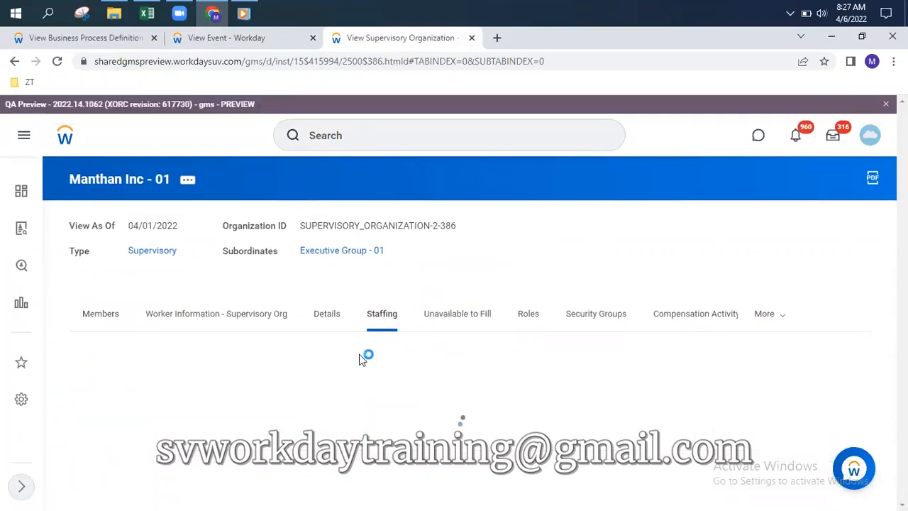
scroll(265, 381, down, 5)
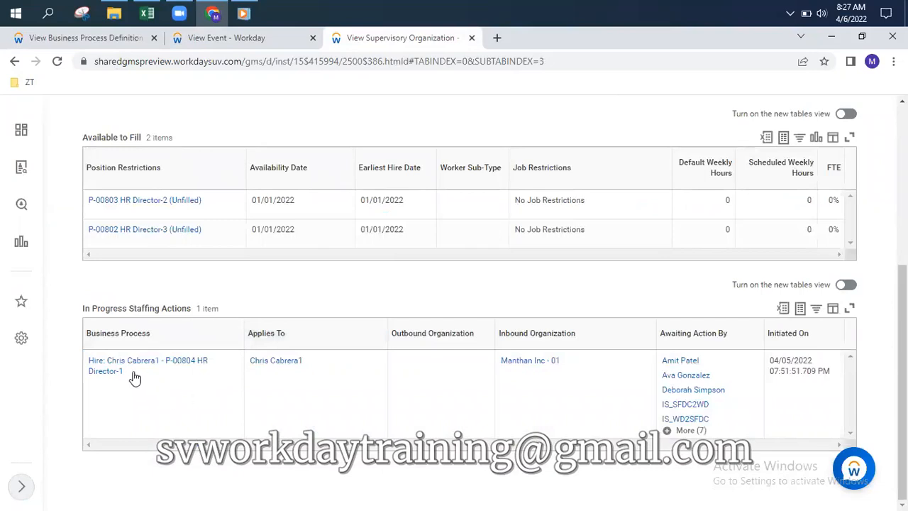
click(131, 373)
mouse_move(199, 273)
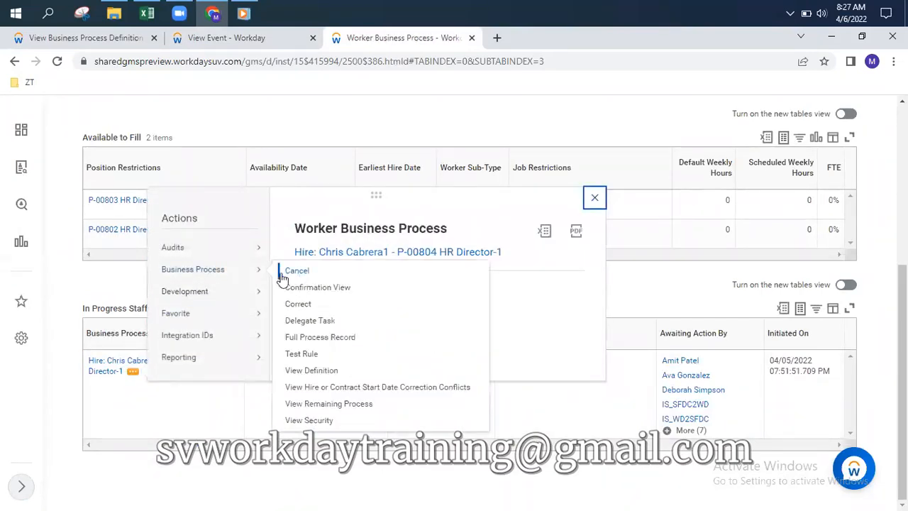
click(96, 288)
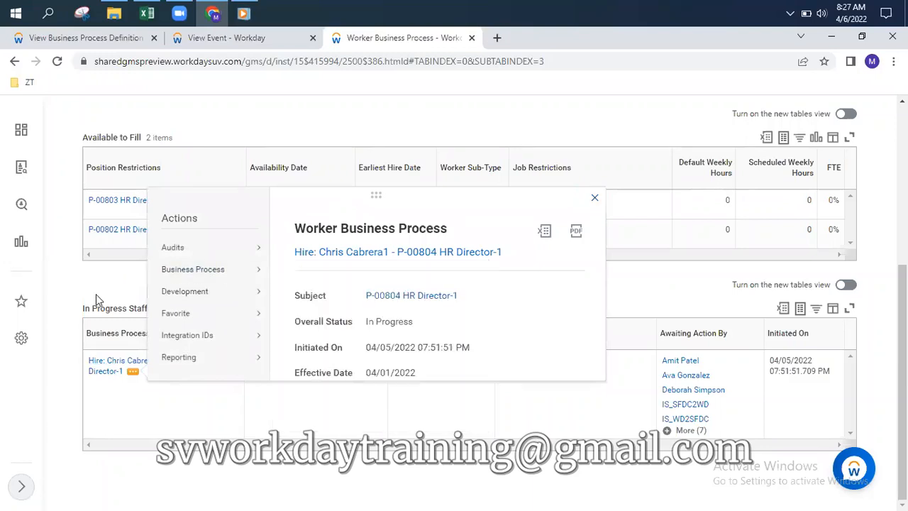
scroll(95, 297, up, 1)
drag(83, 376, 154, 378)
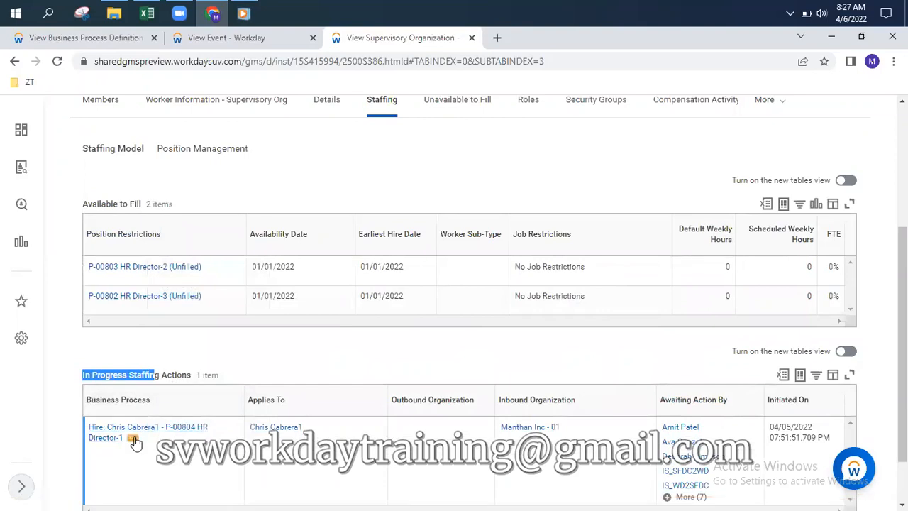
Cancel the hire's business process with the comment 'sfsfs' and submit
click(134, 439)
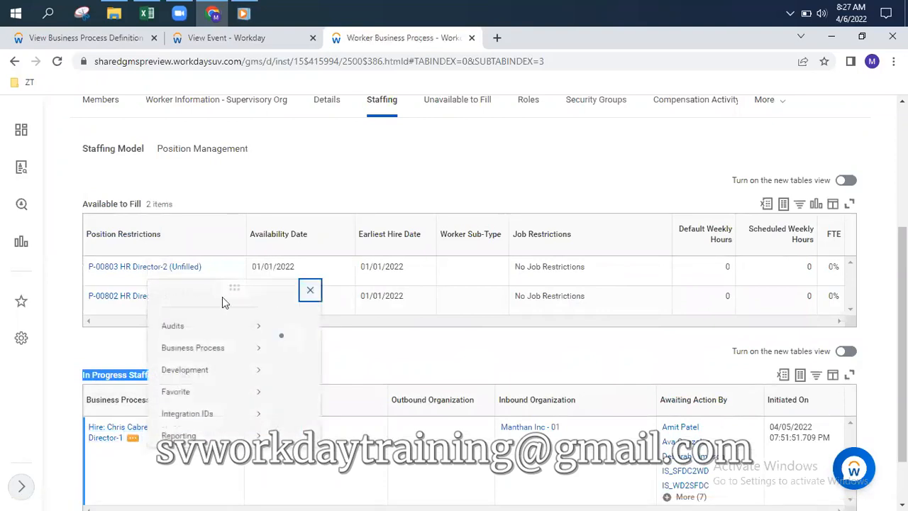
mouse_move(189, 347)
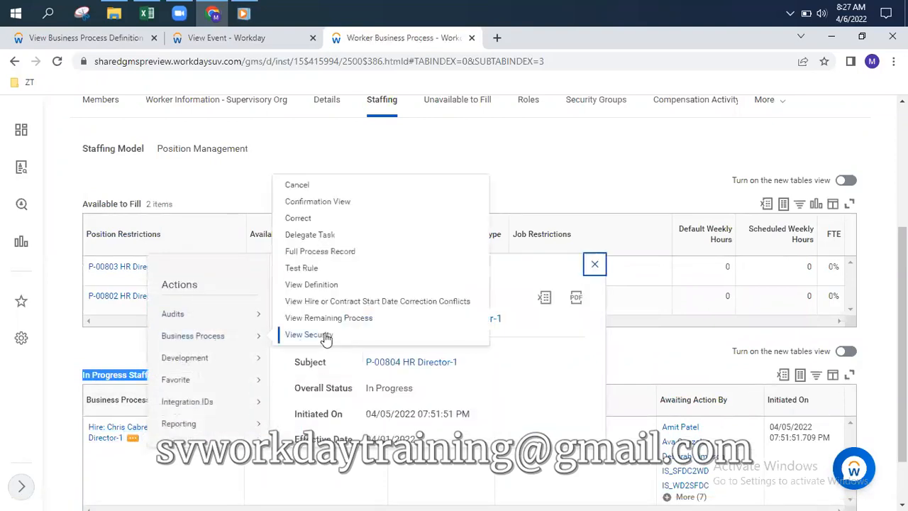
click(311, 192)
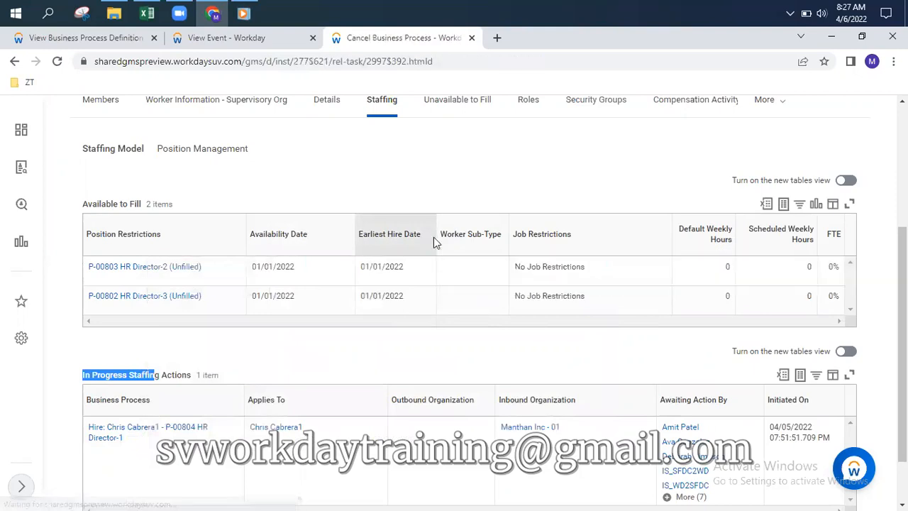
scroll(280, 279, down, 15)
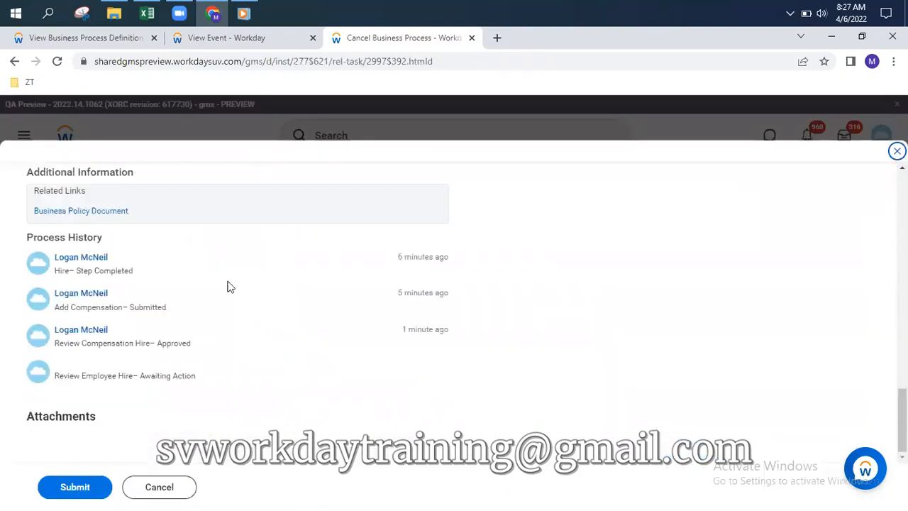
scroll(179, 299, up, 4)
click(160, 397)
text(sfsfs)
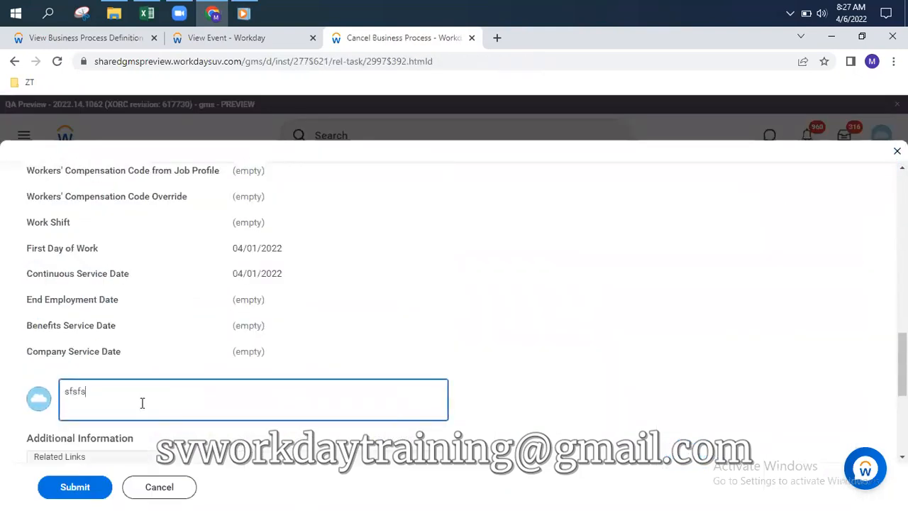
click(85, 493)
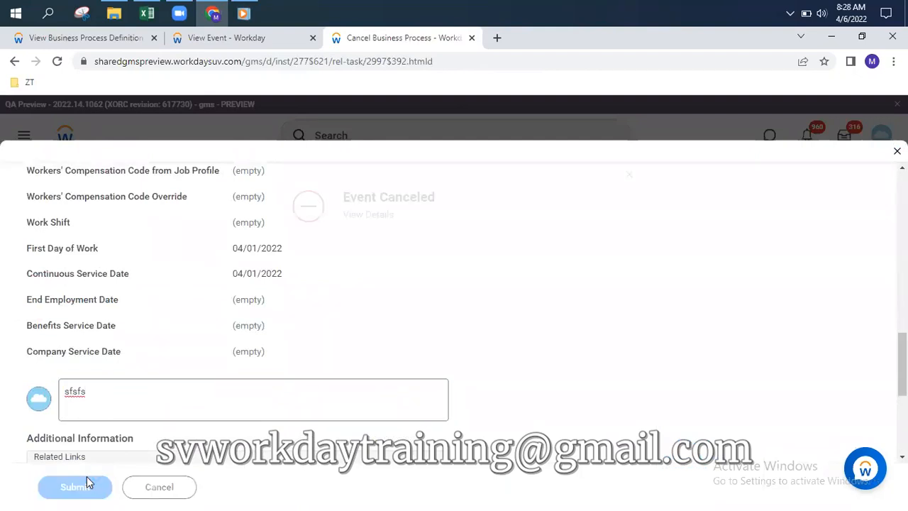
Dismiss the Event Canceled notification and return to the organization's members list
click(618, 175)
scroll(286, 355, down, 2)
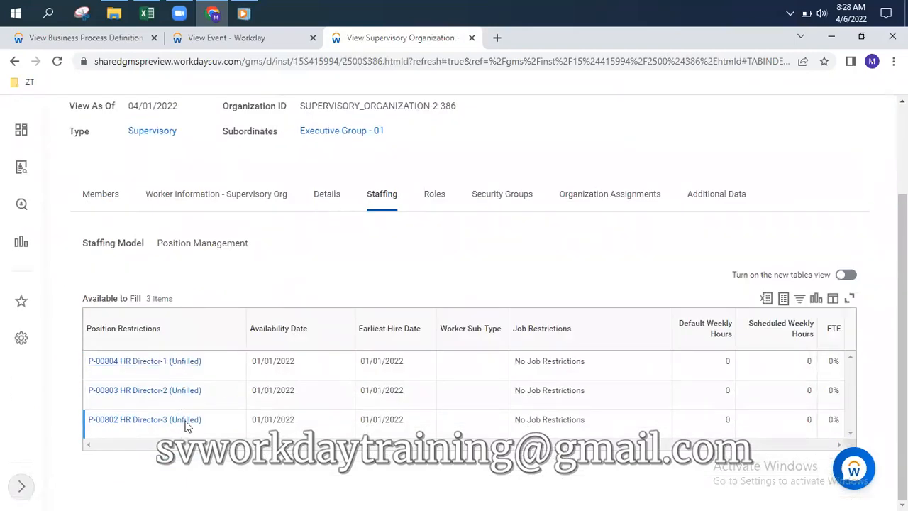
click(106, 198)
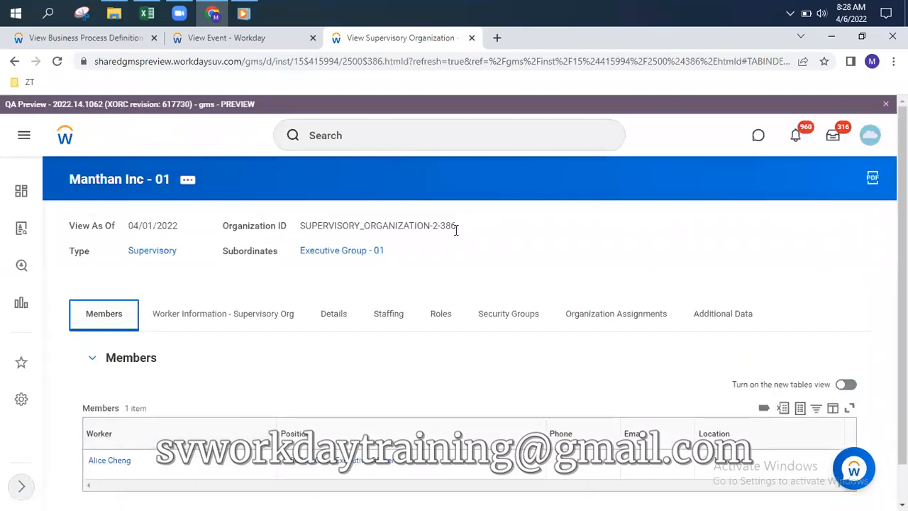
mouse_move(446, 232)
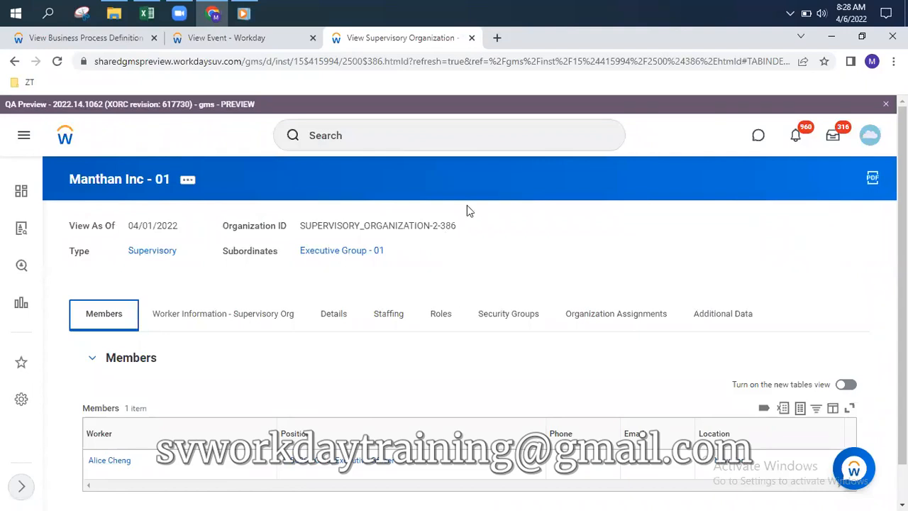
Search 'reass', open Reassign Tasks, and choose Reassign Tasks for Worker
click(499, 134)
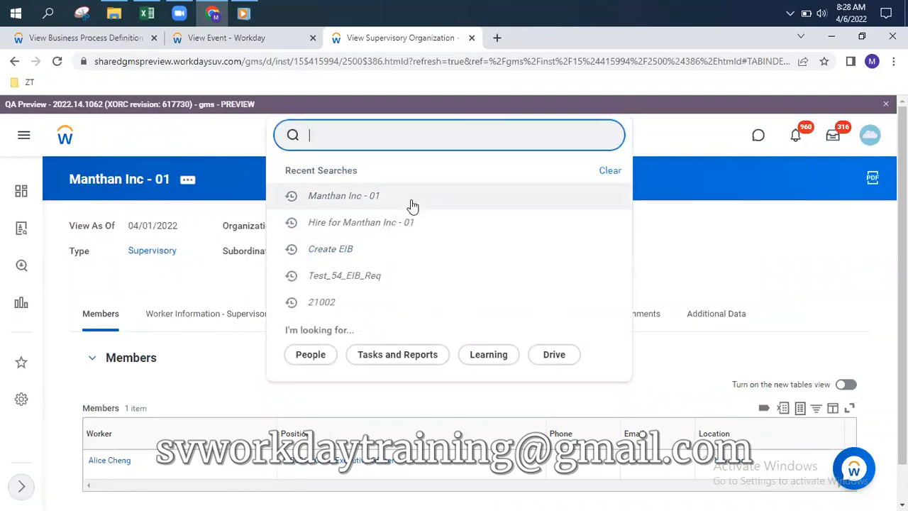
text(reassign)
click(349, 252)
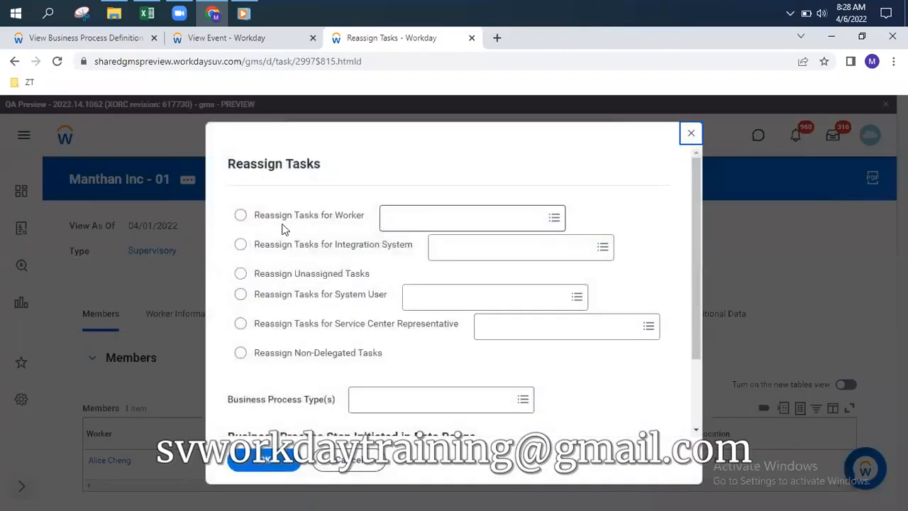
click(243, 218)
click(409, 217)
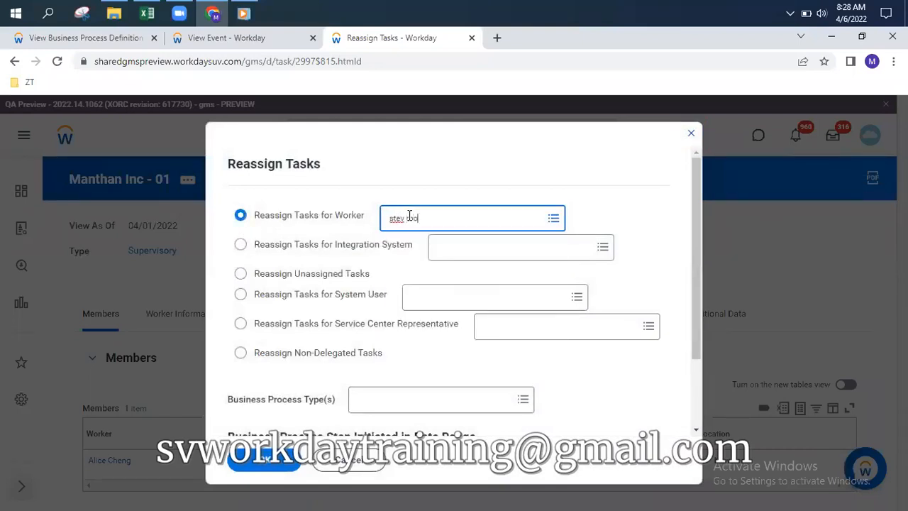
Look up the CEO worker by name and list his eight tasks for reassignment
text(stev morgan)
key(Return)
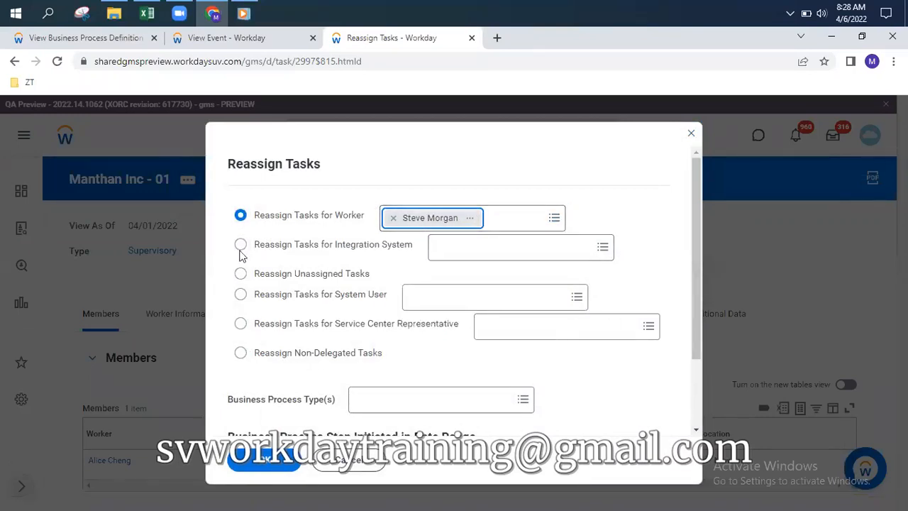
click(266, 463)
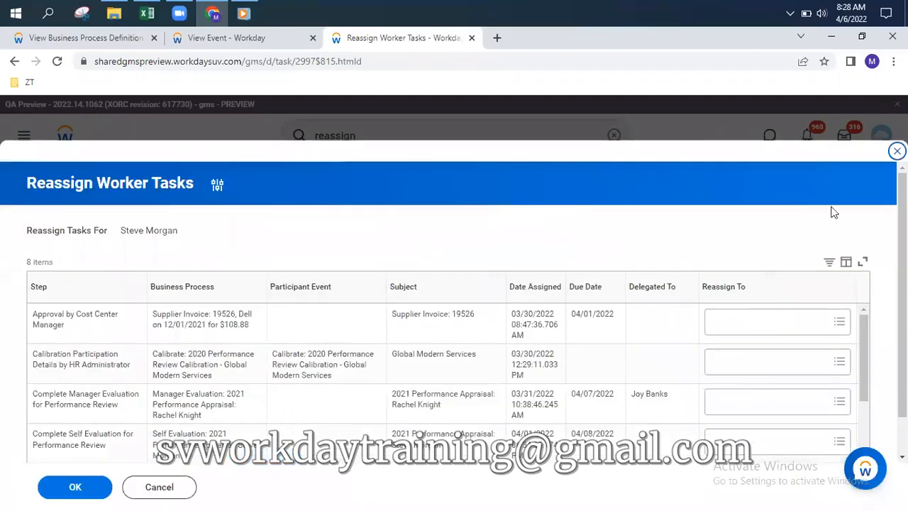
Reassign the CEO's supplier invoice approval task to the logged-in user, then return to the process definition
scroll(347, 303, down, 1)
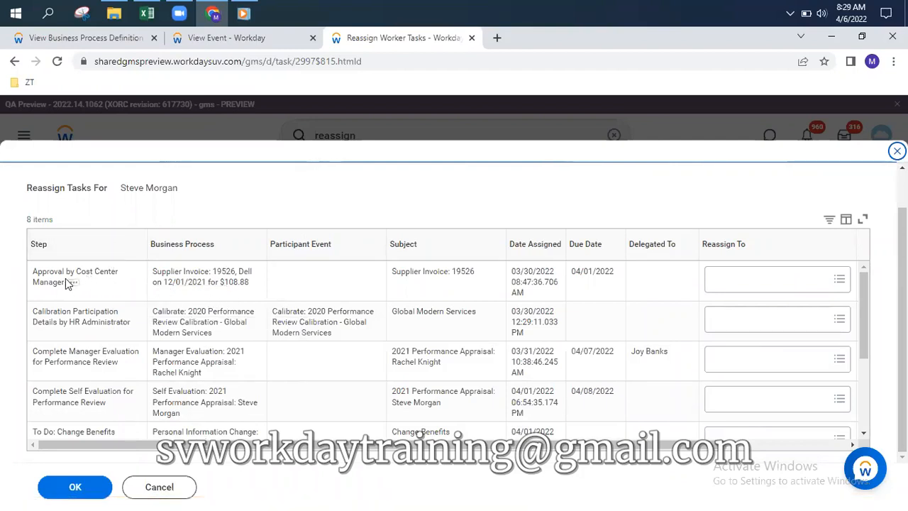
click(764, 283)
text(lo)
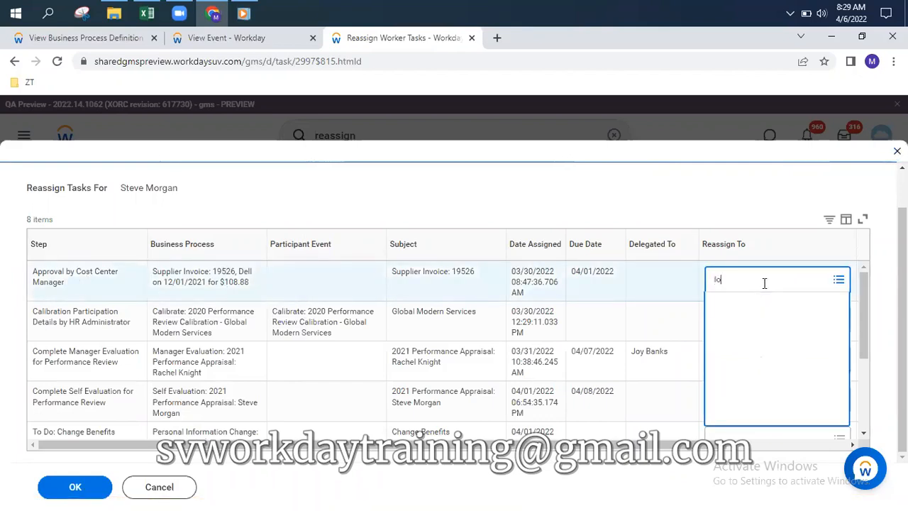
text(gan)
key(Return)
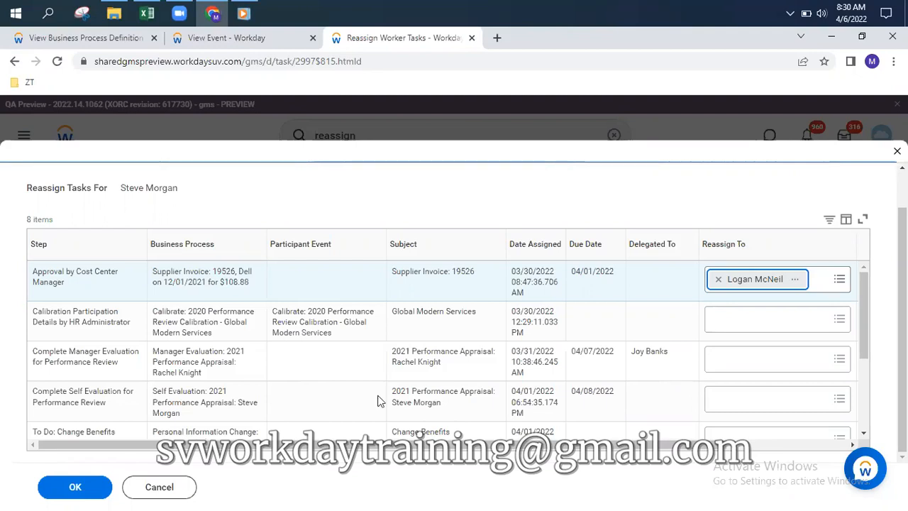
click(100, 37)
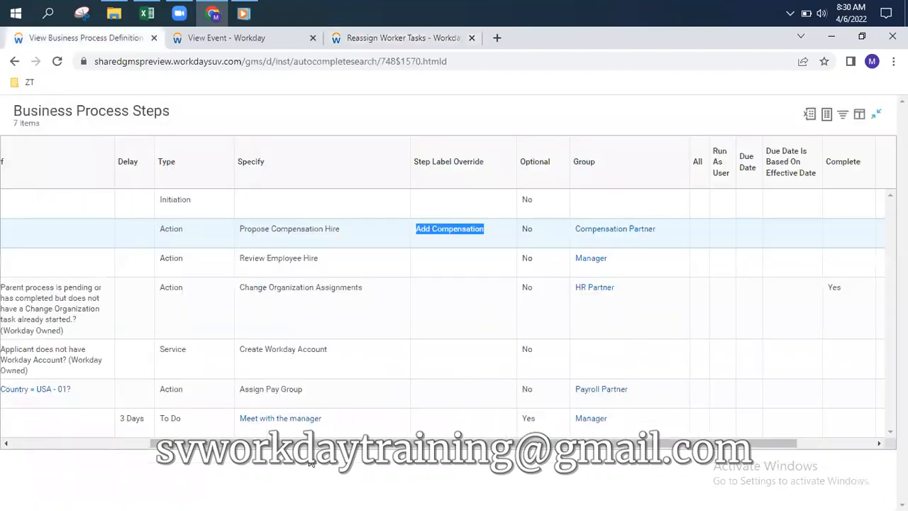
Scroll the Business Process Steps table left and return to the HR Director-1 hire's View Event page
drag(308, 443, 254, 444)
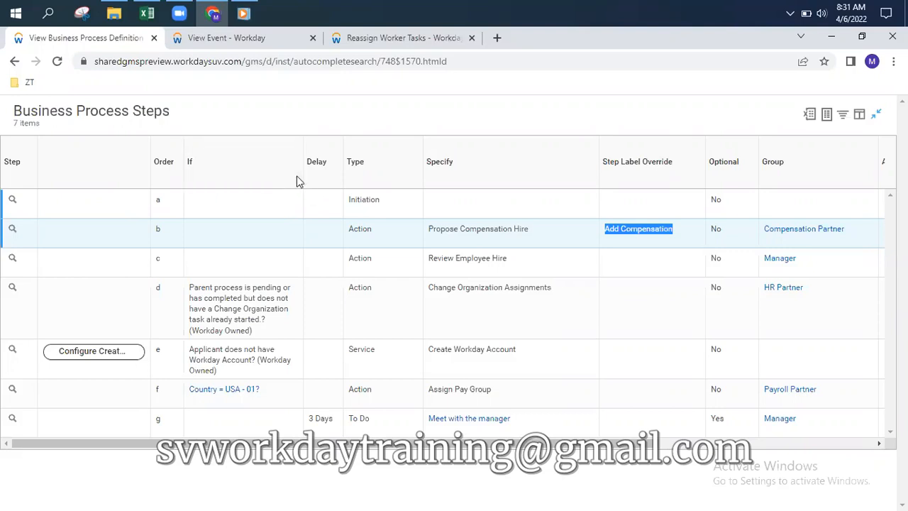
click(243, 38)
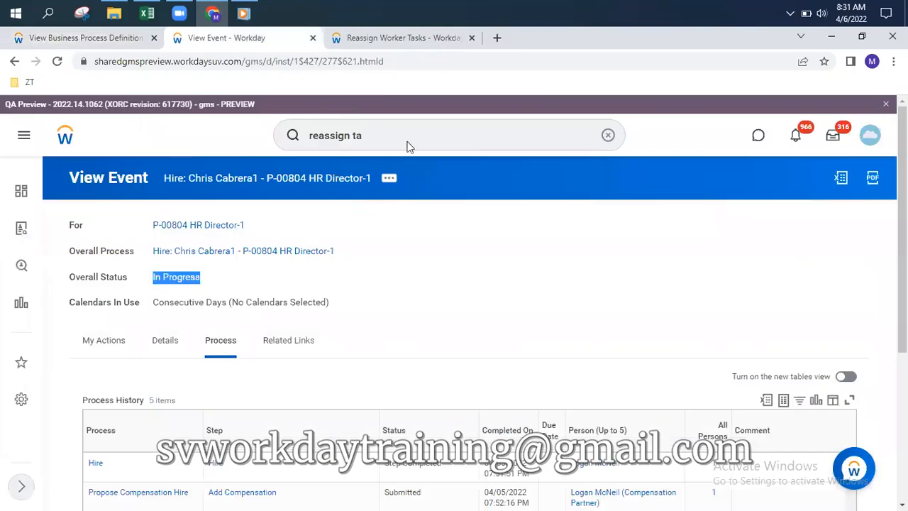
Try a partial search for the CEO worker, then clear it
click(606, 136)
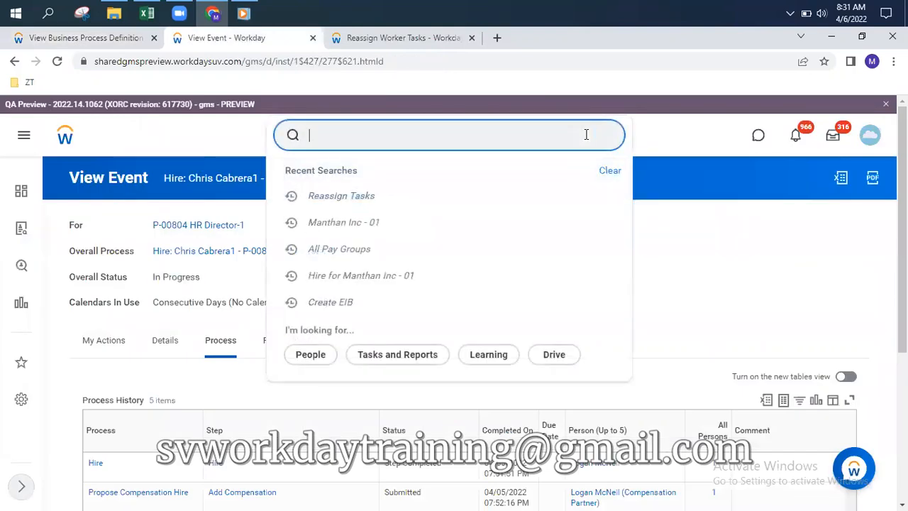
text(stev)
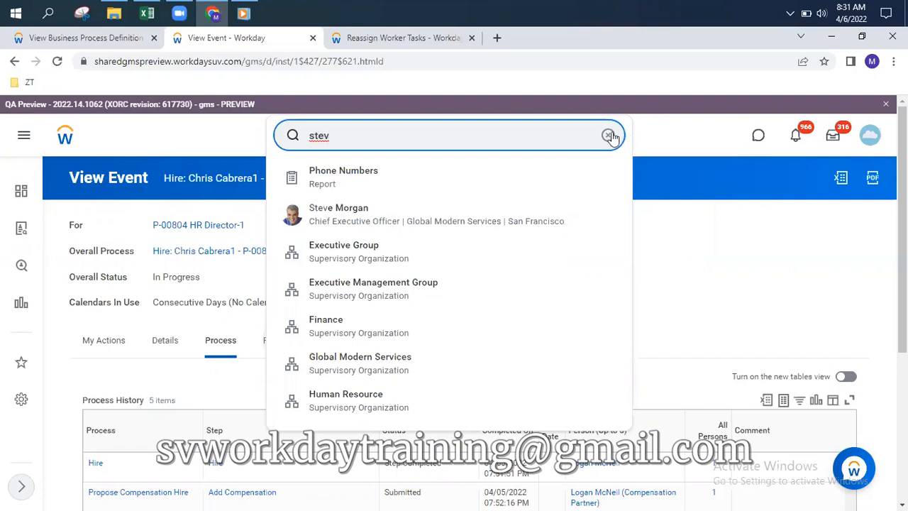
click(608, 135)
click(688, 135)
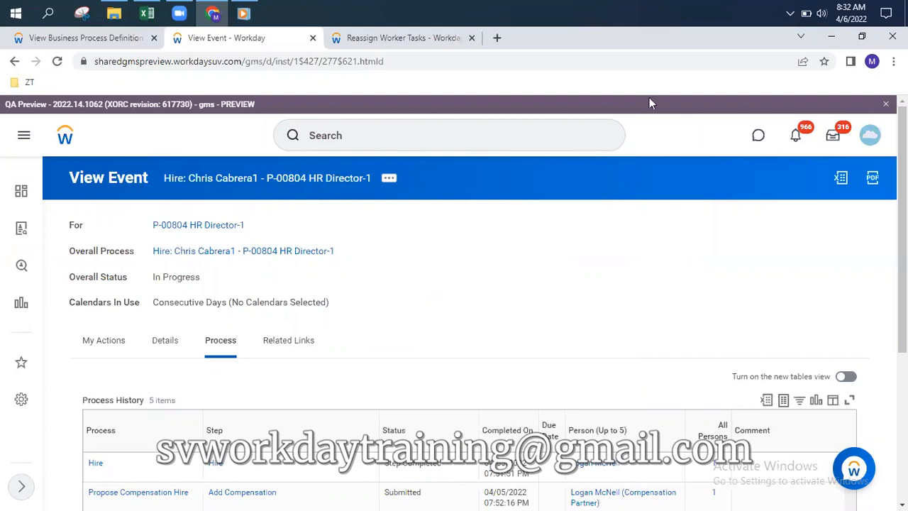
Search 'delegation', clear it, and go to the Home page
click(386, 138)
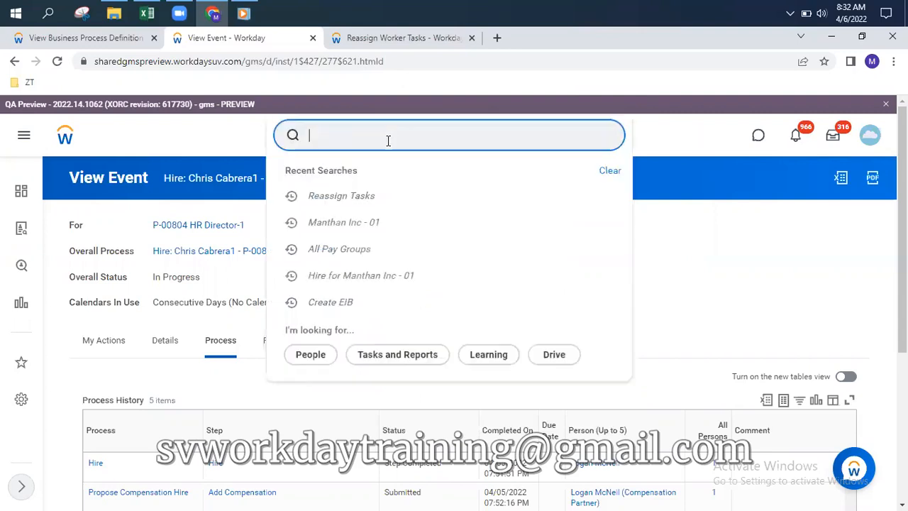
text(delegat)
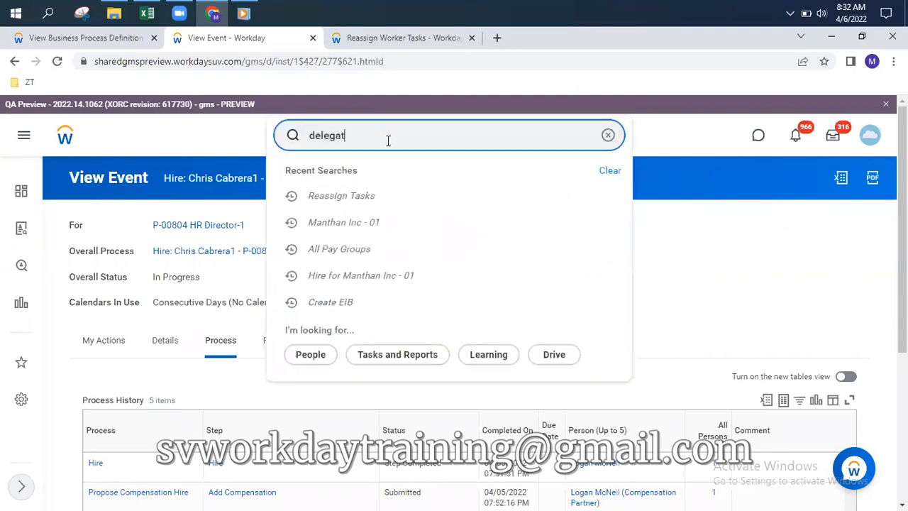
text(ion)
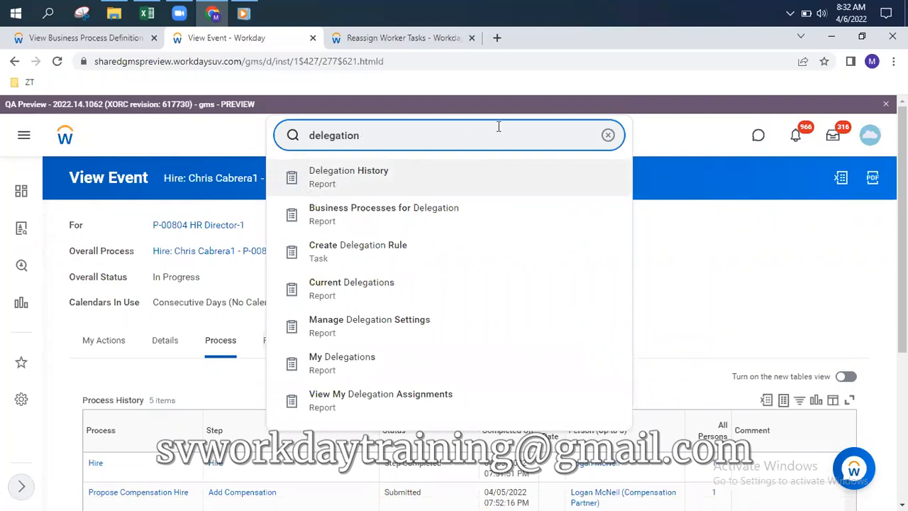
click(609, 136)
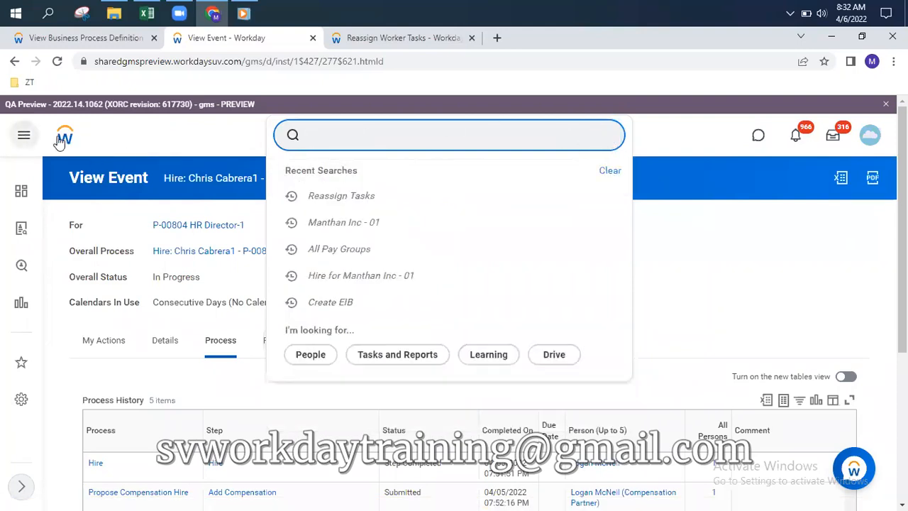
click(65, 137)
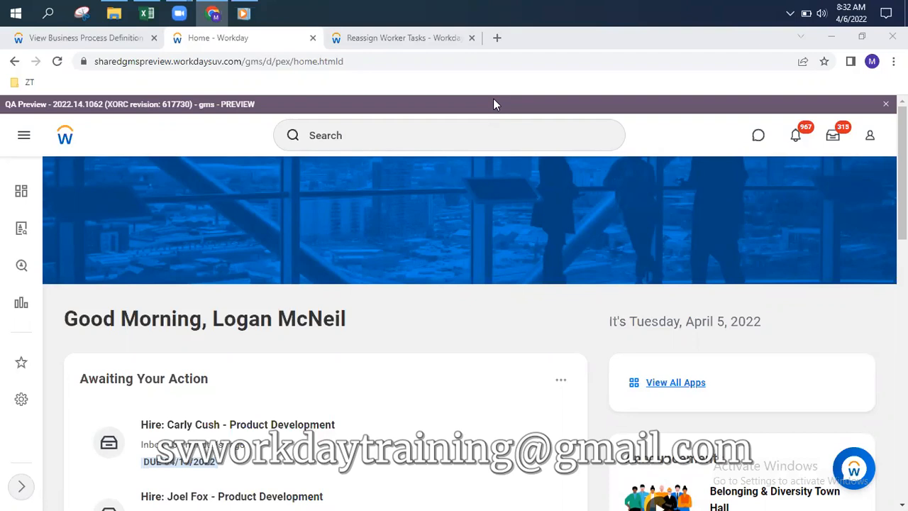
Find the CEO through search and open Manage Delegation Settings from his profile's actions
click(452, 134)
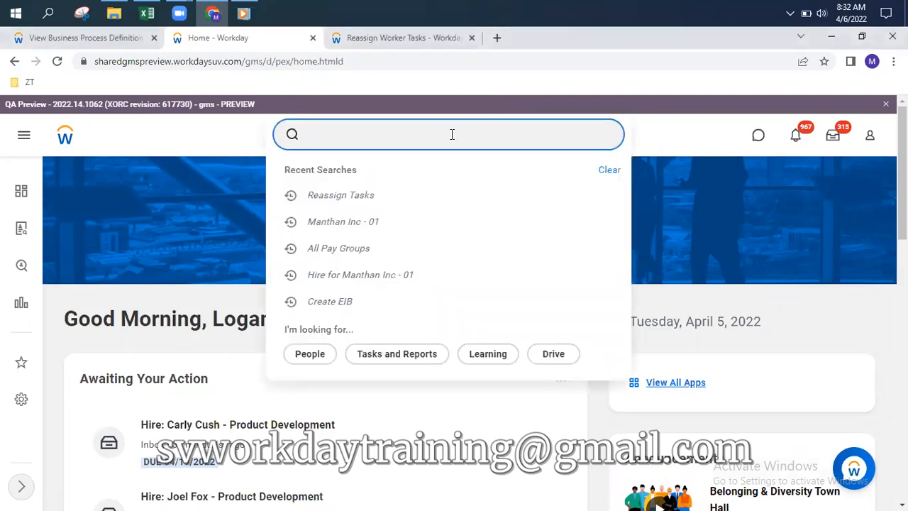
text(stev morgan)
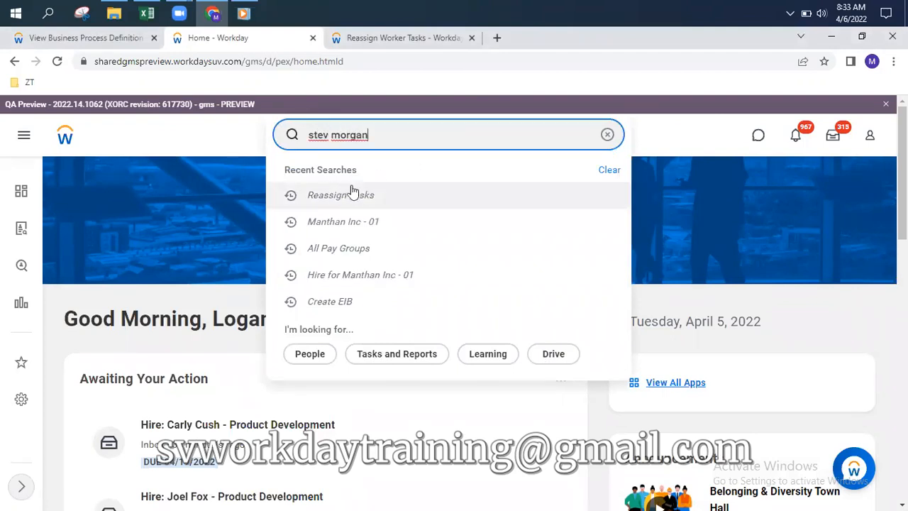
click(280, 230)
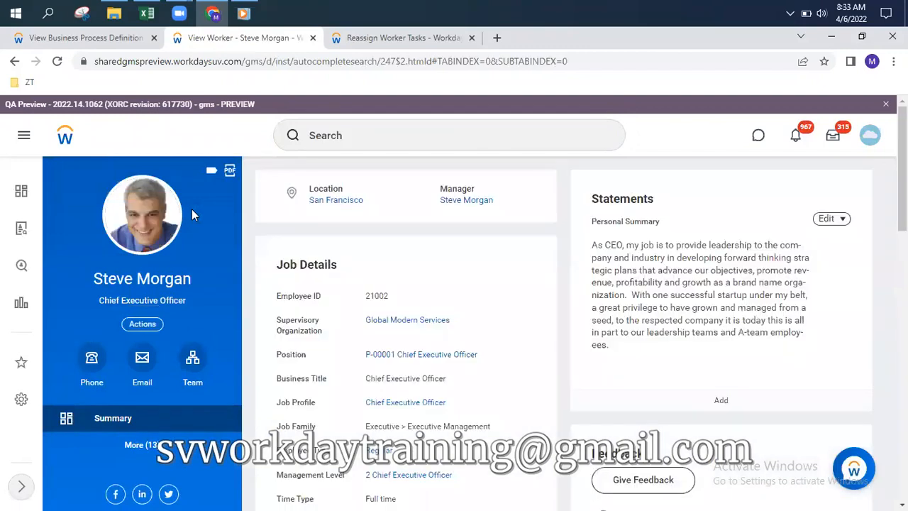
click(142, 325)
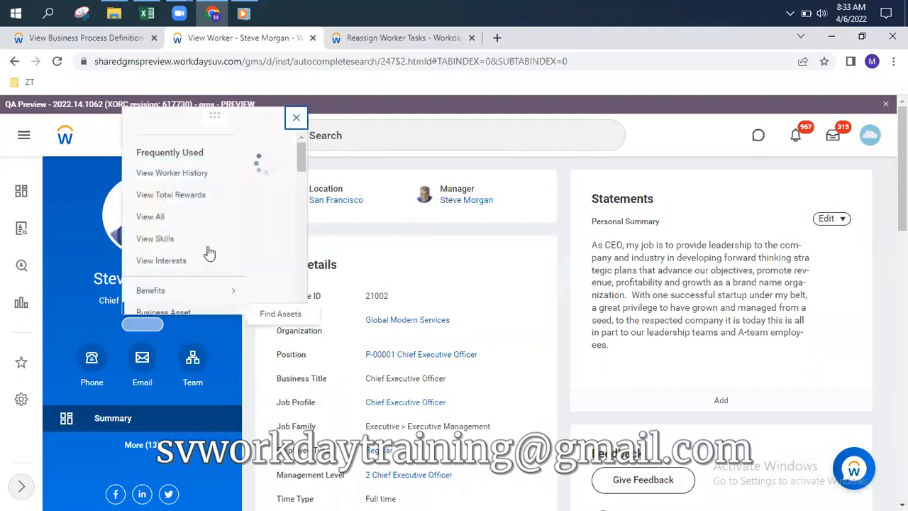
scroll(192, 266, down, 1)
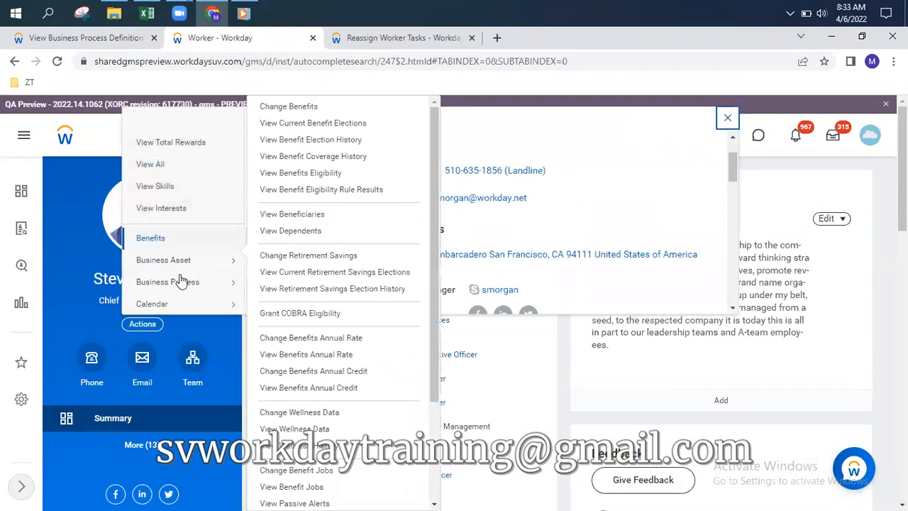
mouse_move(181, 281)
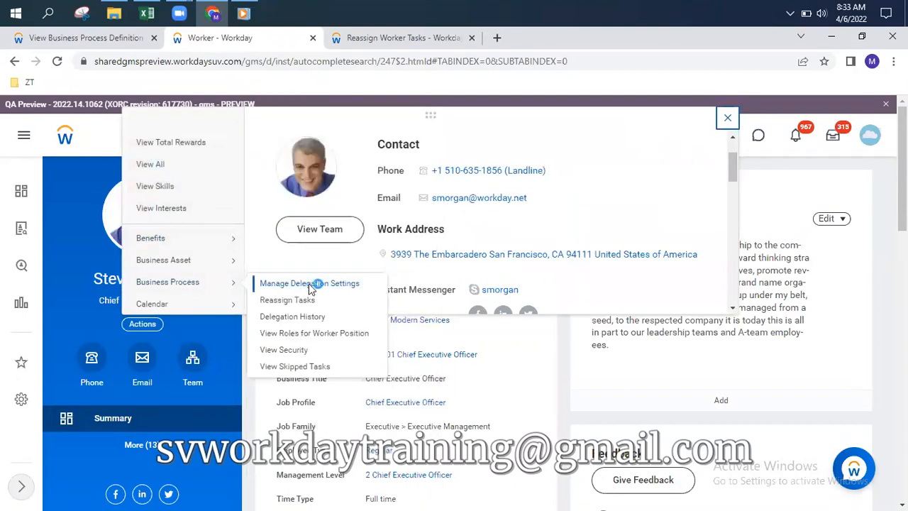
click(313, 283)
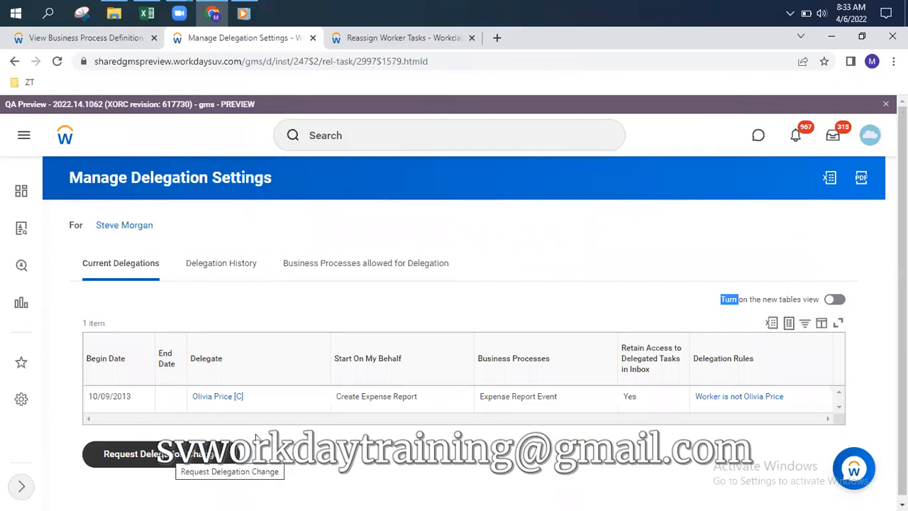
Begin a Request Delegation Change from the CEO's current Create Expense Report delegation
drag(340, 396, 414, 396)
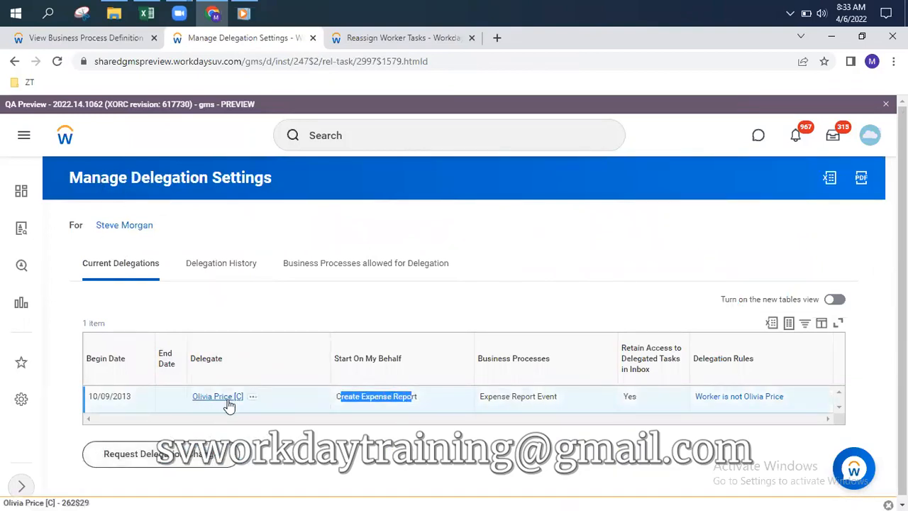
click(141, 462)
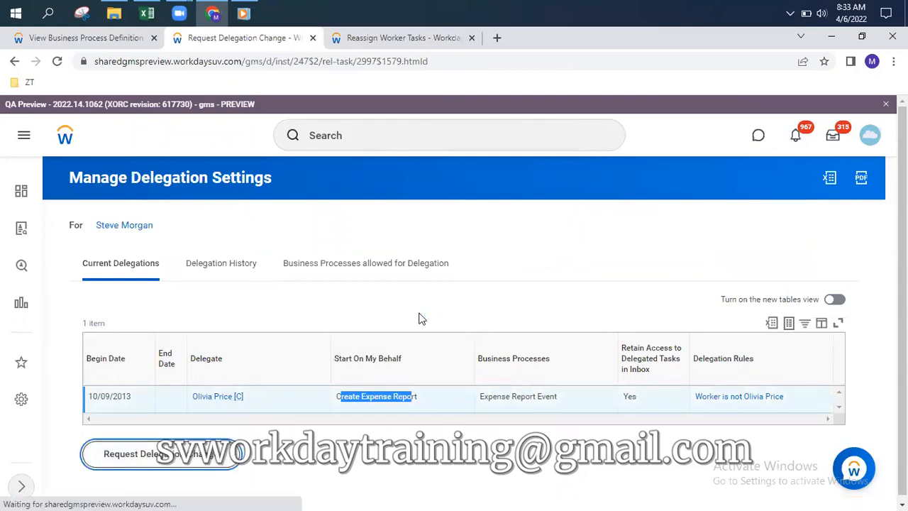
scroll(291, 314, down, 3)
Add a new delegation row with begin date 04/05/2022 and end date 09/30/2022
click(50, 171)
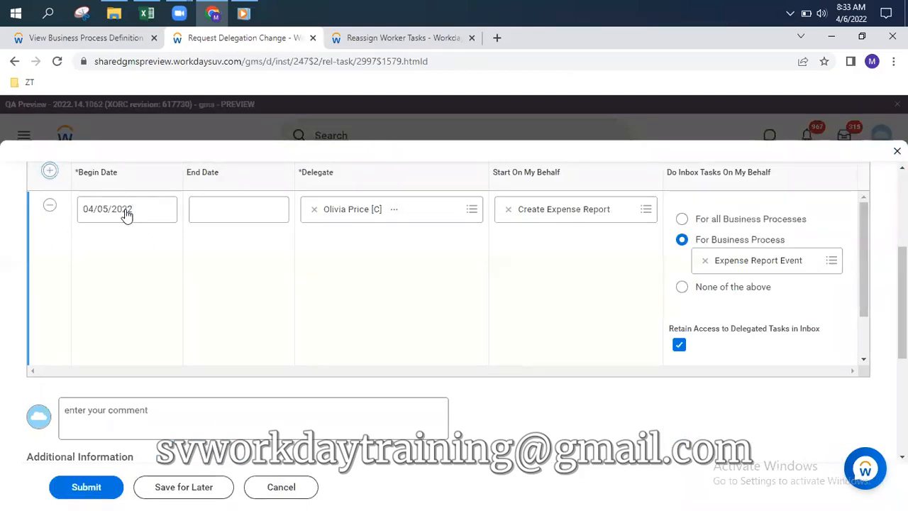
click(152, 211)
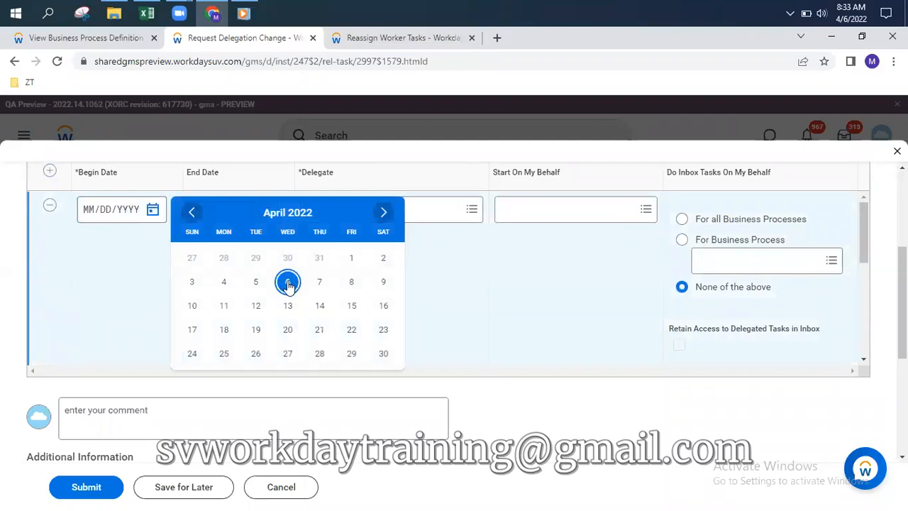
click(255, 282)
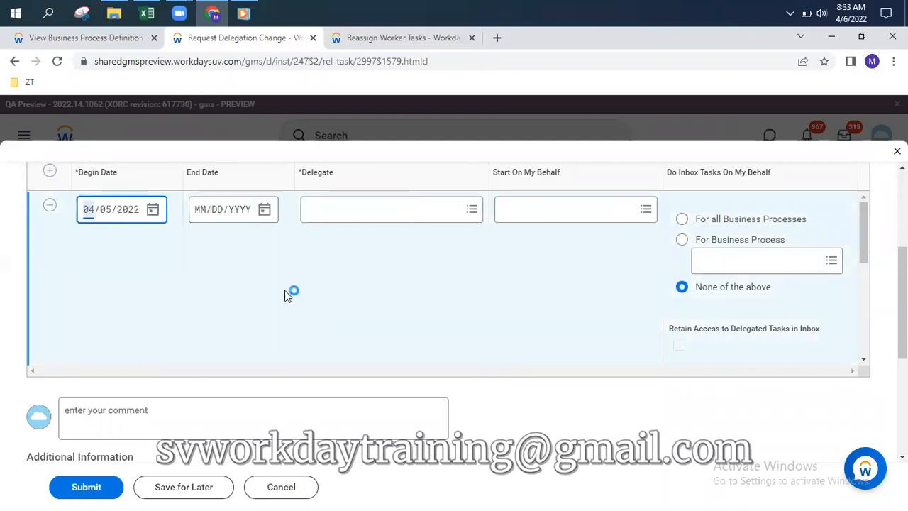
click(265, 210)
click(496, 212)
click(496, 212)
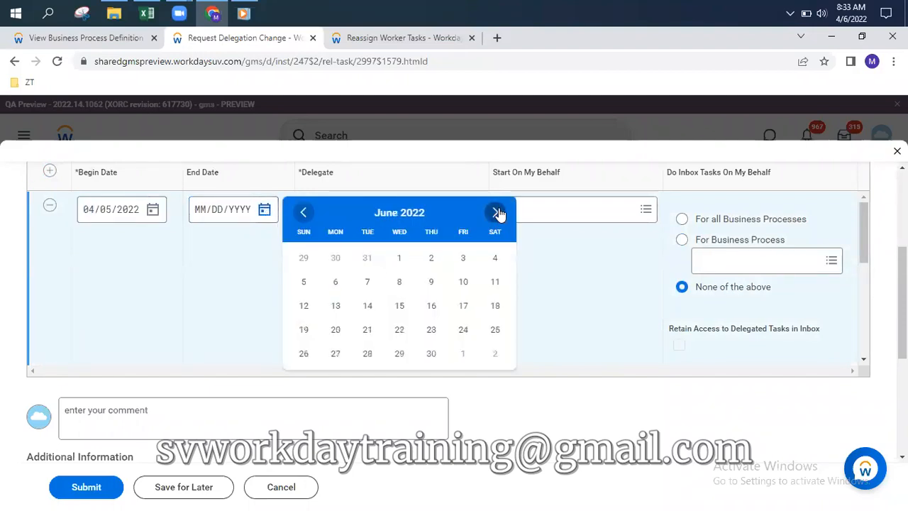
click(496, 213)
click(496, 212)
click(496, 212)
click(463, 354)
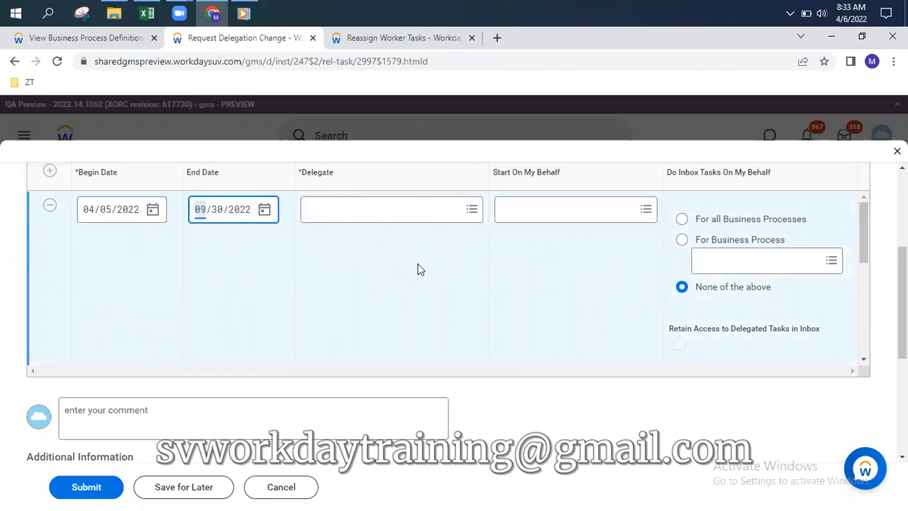
Search for the coworker by name and choose them as the row's delegate
scroll(99, 270, up, 2)
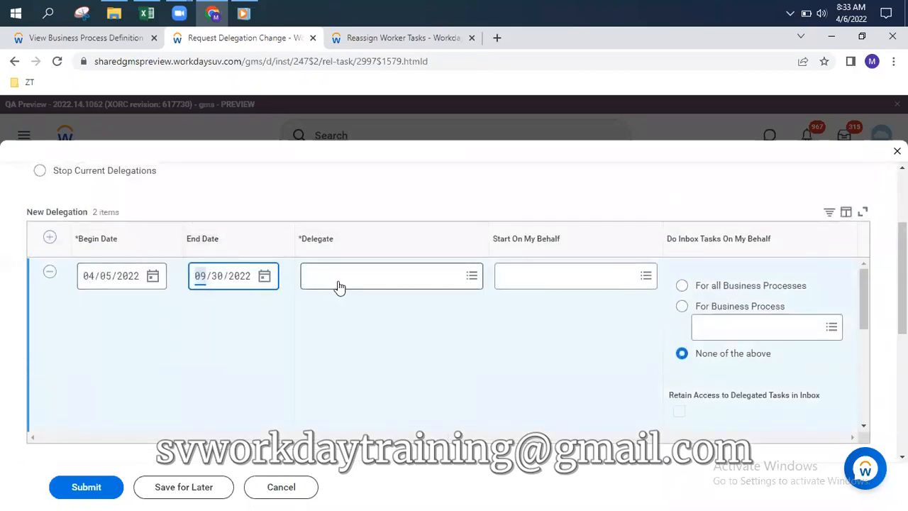
click(340, 284)
text(loga)
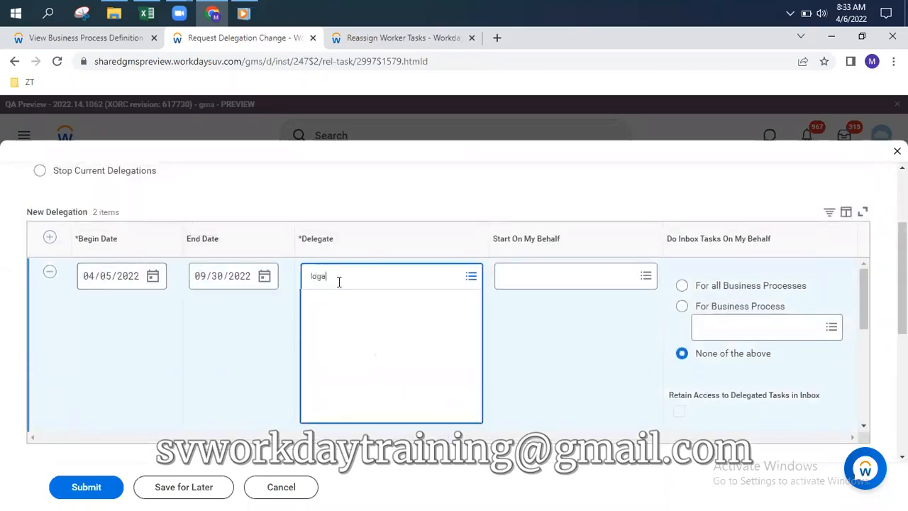
text(n)
key(Return)
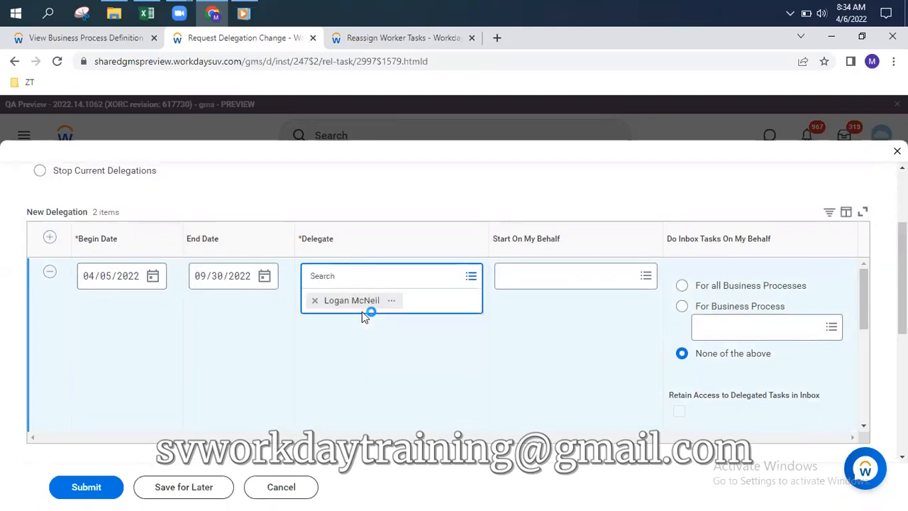
click(515, 350)
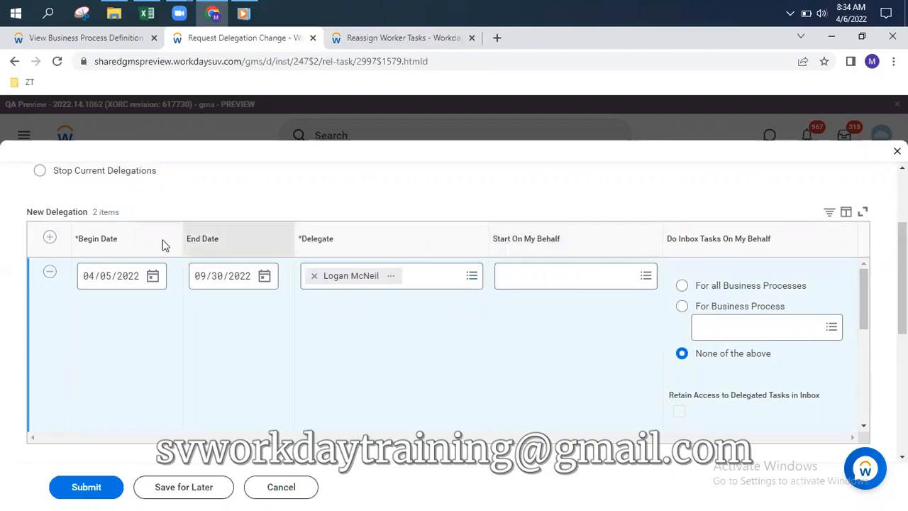
scroll(158, 241, up, 1)
scroll(159, 242, up, 1)
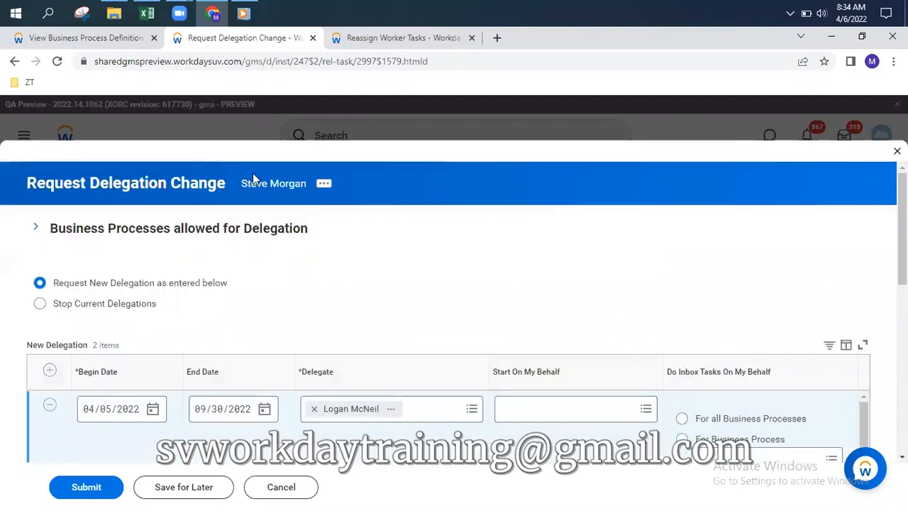
Allow the delegate to start Convert to Employee, Close Job Requisition and Correct My Absence
click(572, 413)
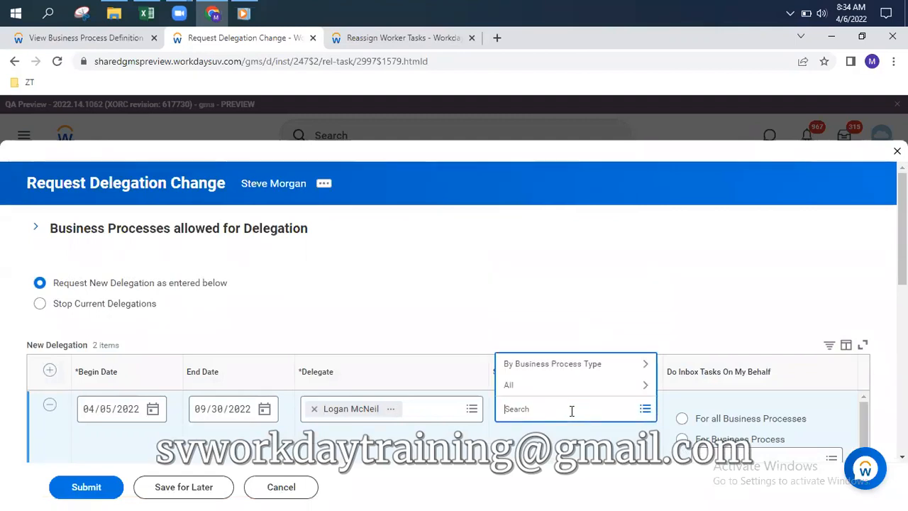
click(558, 384)
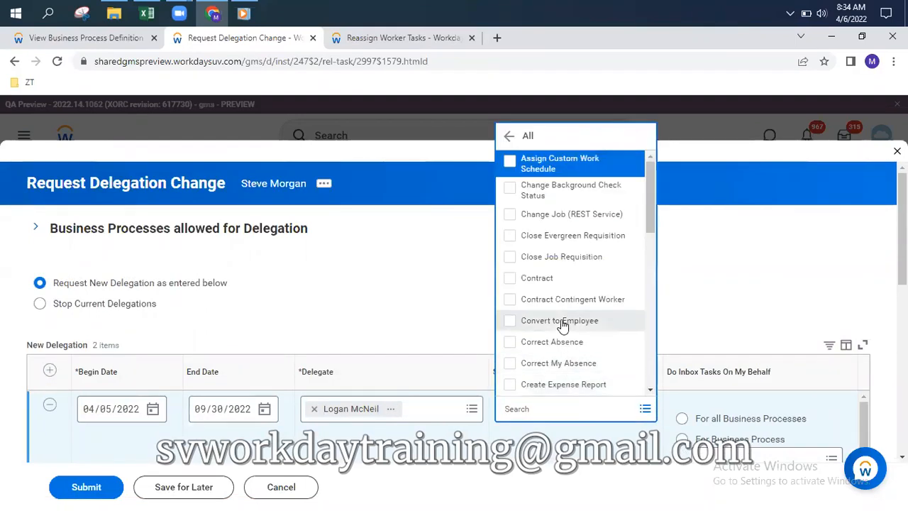
click(559, 320)
click(552, 258)
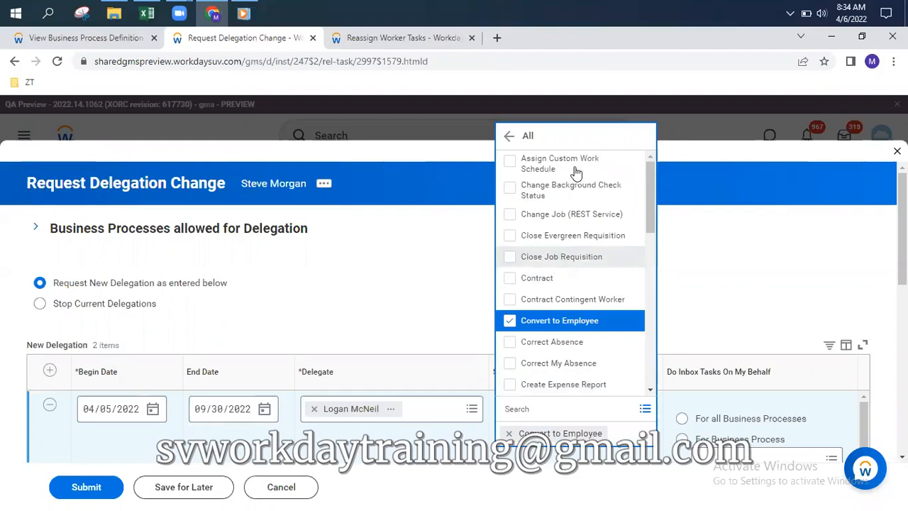
click(558, 362)
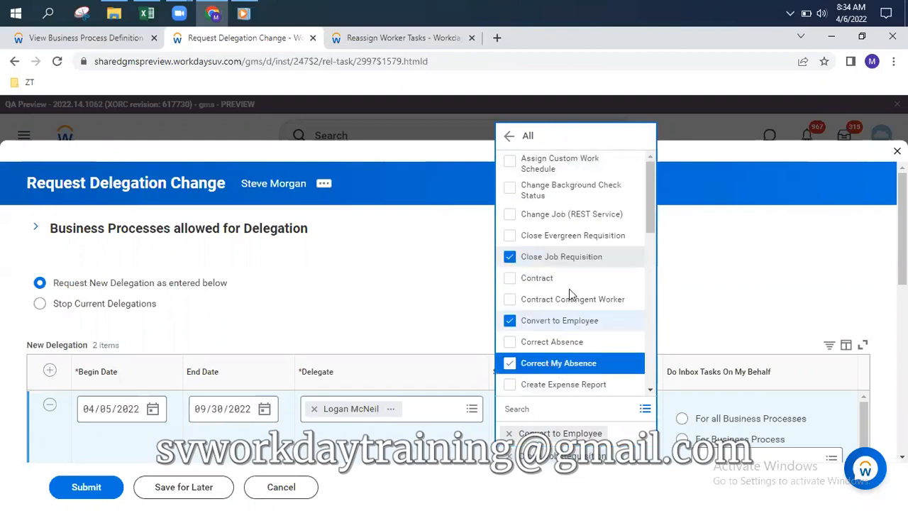
scroll(560, 312, down, 3)
click(750, 288)
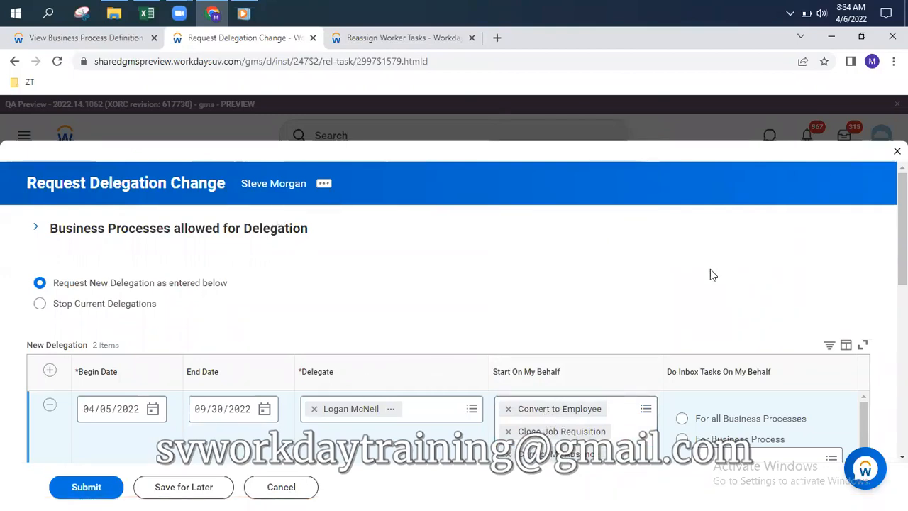
scroll(710, 269, down, 2)
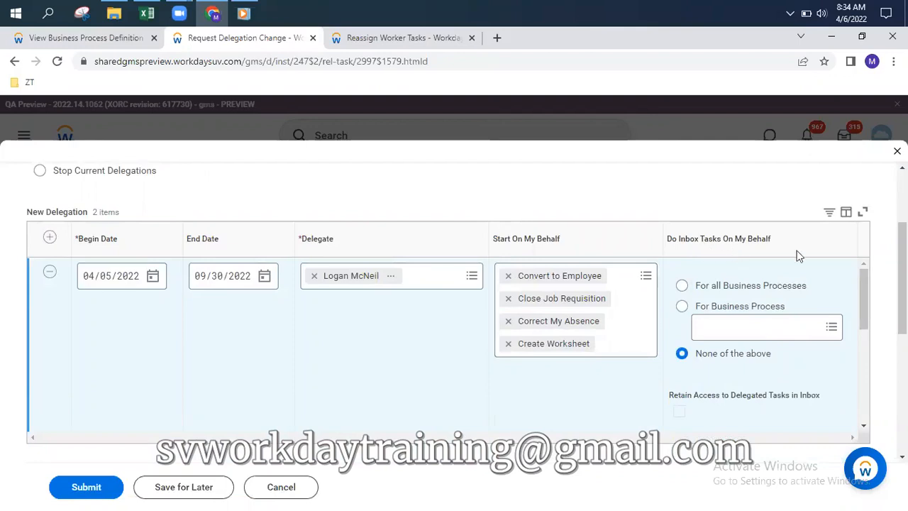
scroll(800, 255, up, 2)
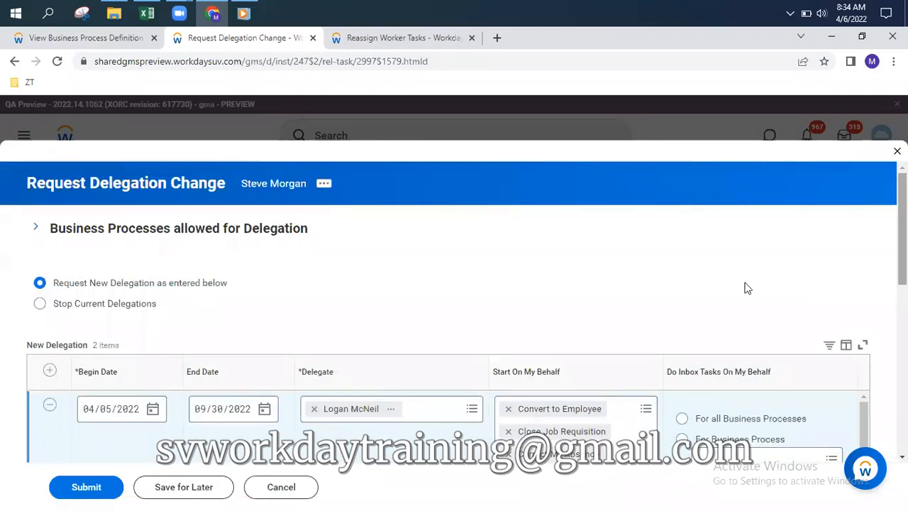
scroll(743, 284, down, 4)
scroll(743, 284, up, 2)
Let the delegate handle inbox tasks For all Business Processes
click(681, 303)
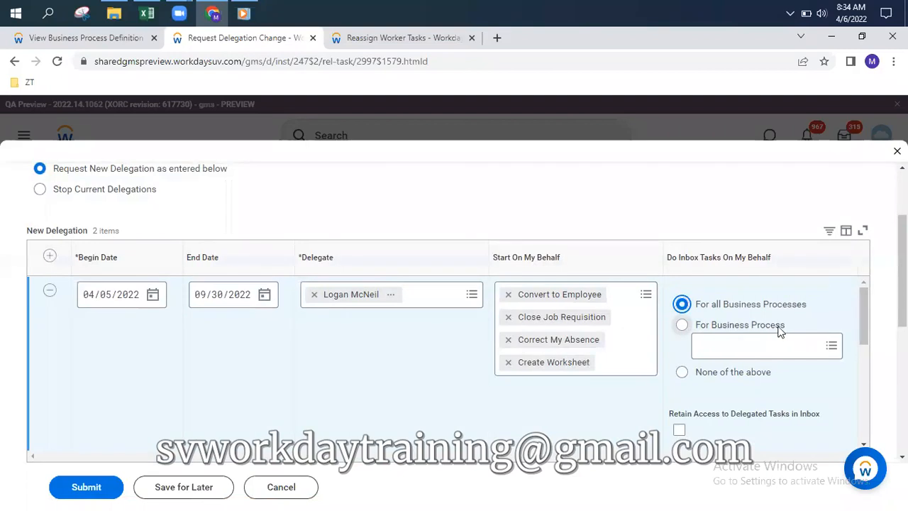
scroll(823, 387, down, 1)
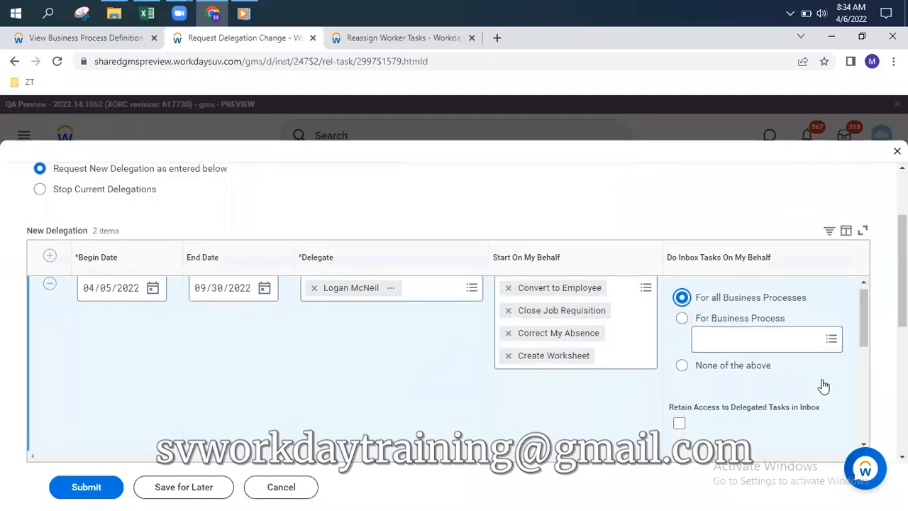
scroll(780, 376, down, 3)
scroll(773, 363, up, 3)
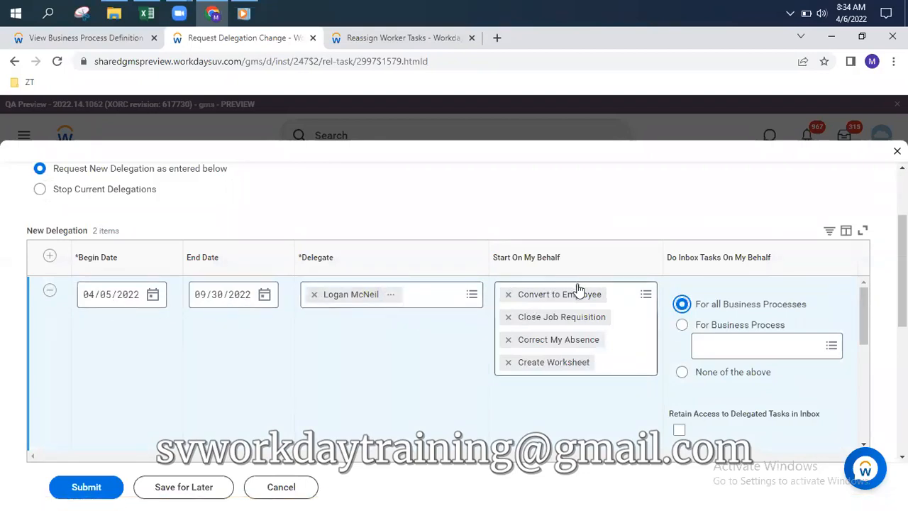
Search 'time' and add Request One-Time Payment, Enter Time for Worker and Enter My Time
click(594, 299)
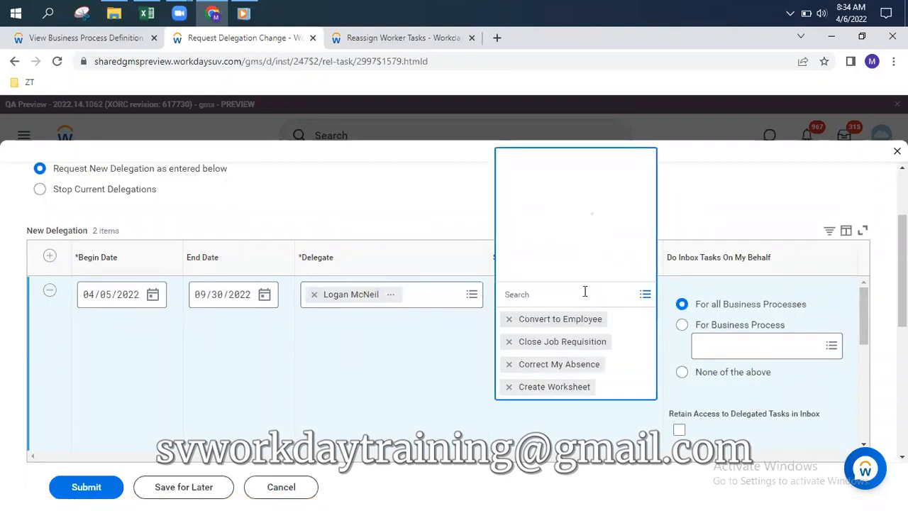
text(time)
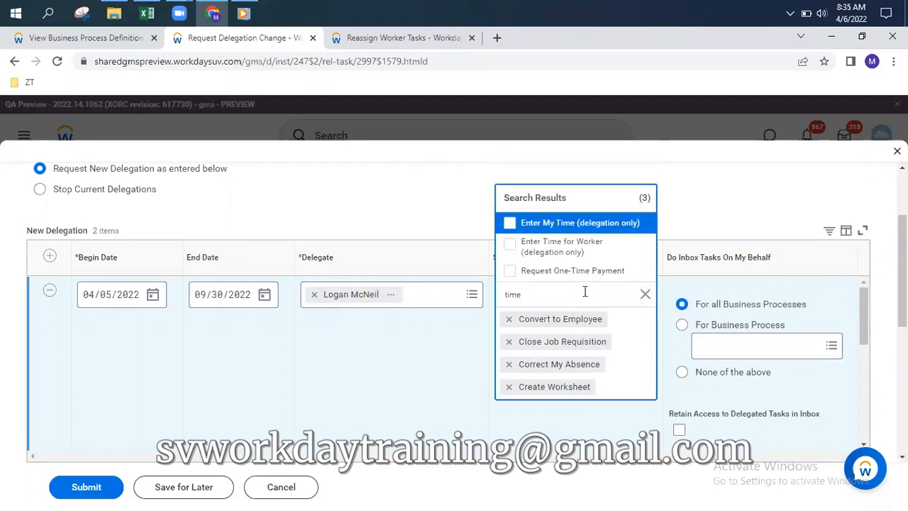
click(521, 268)
click(510, 243)
click(511, 224)
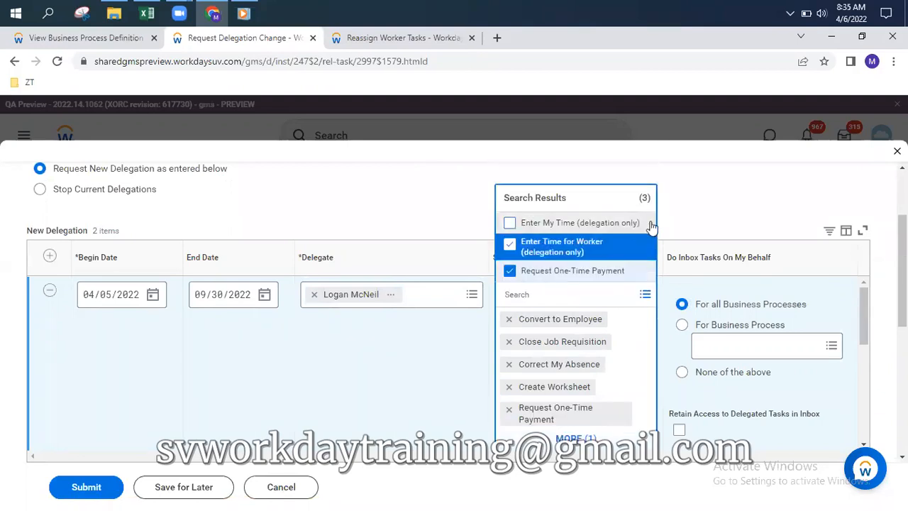
click(743, 215)
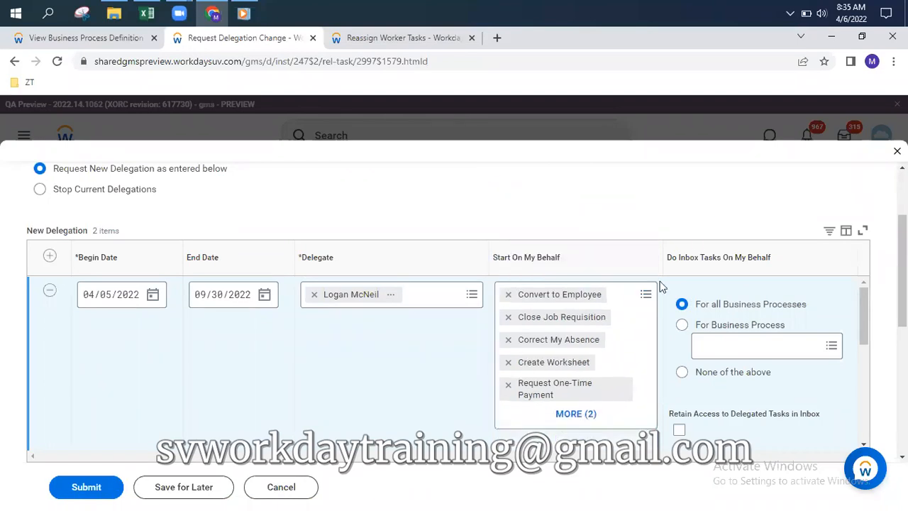
scroll(212, 204, up, 1)
scroll(211, 204, up, 2)
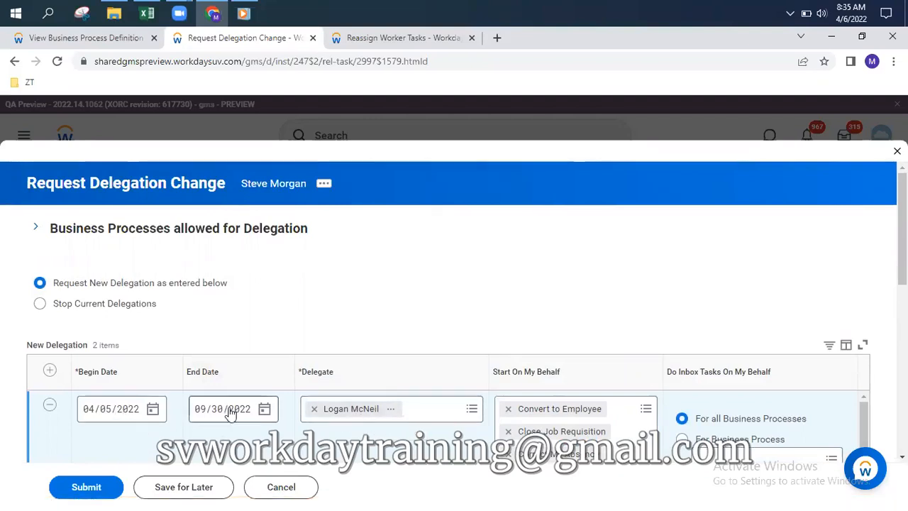
scroll(618, 342, down, 2)
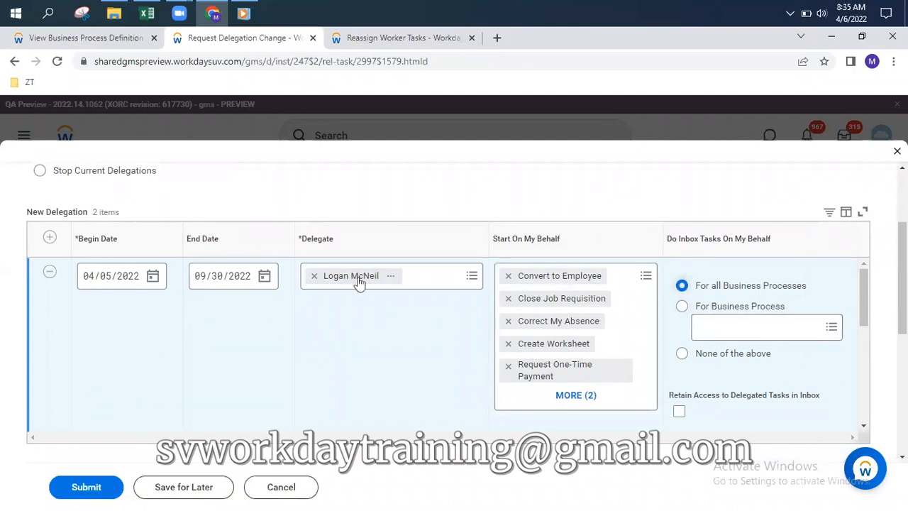
scroll(307, 276, up, 1)
scroll(336, 200, up, 3)
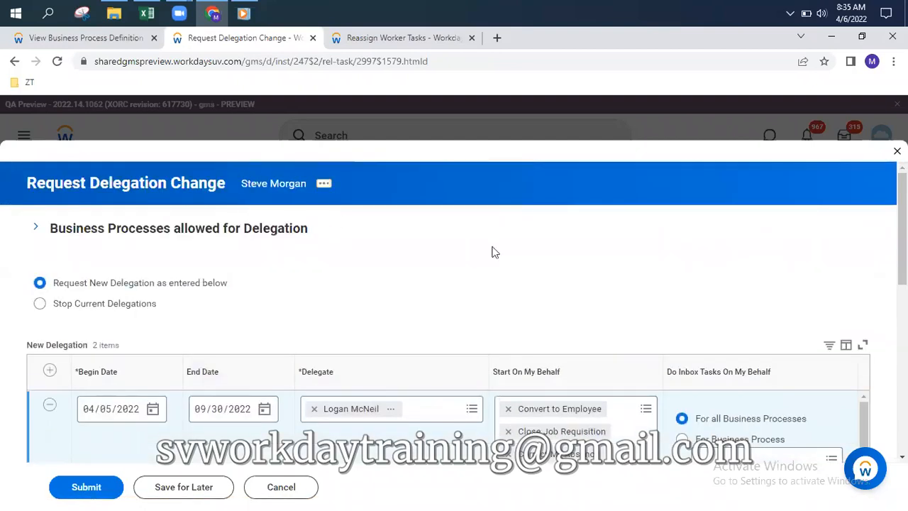
scroll(733, 418, down, 2)
scroll(405, 430, up, 1)
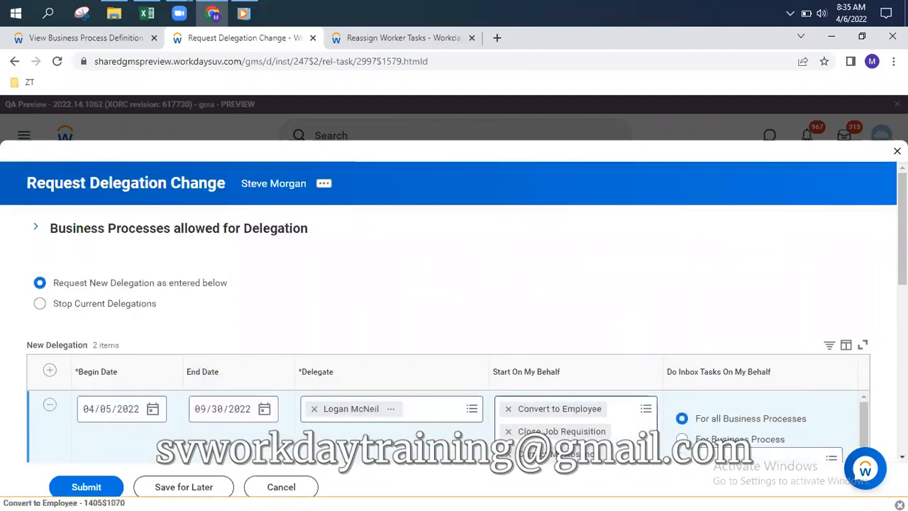
drag(901, 248, 902, 301)
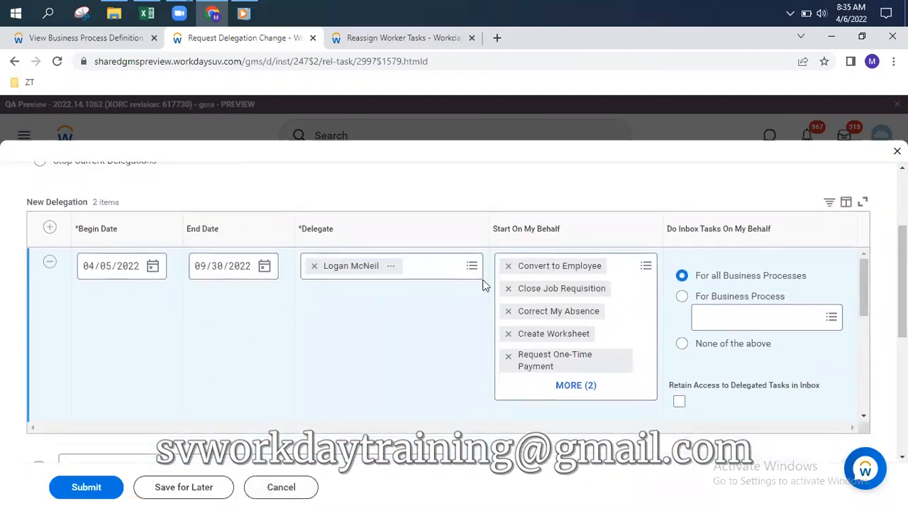
Submit the delegation request, dismiss the confirmation, and return to the Workday Home page
click(86, 489)
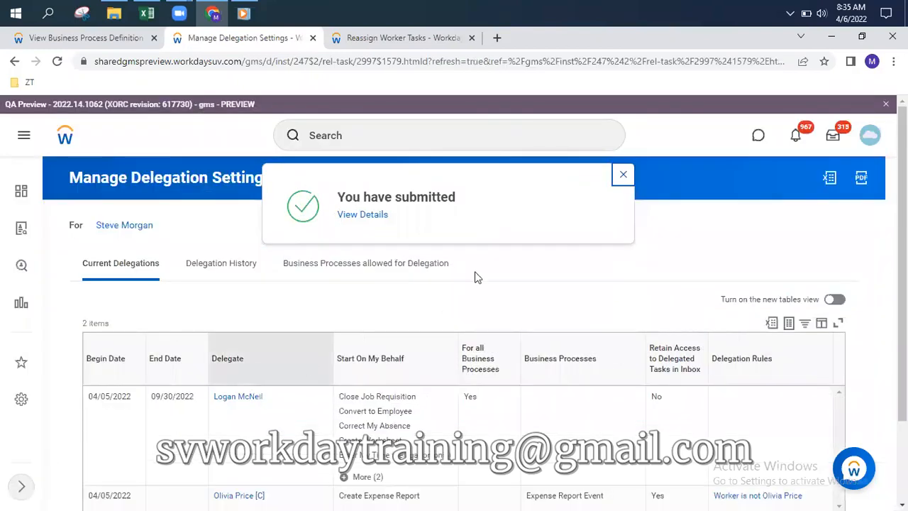
click(623, 174)
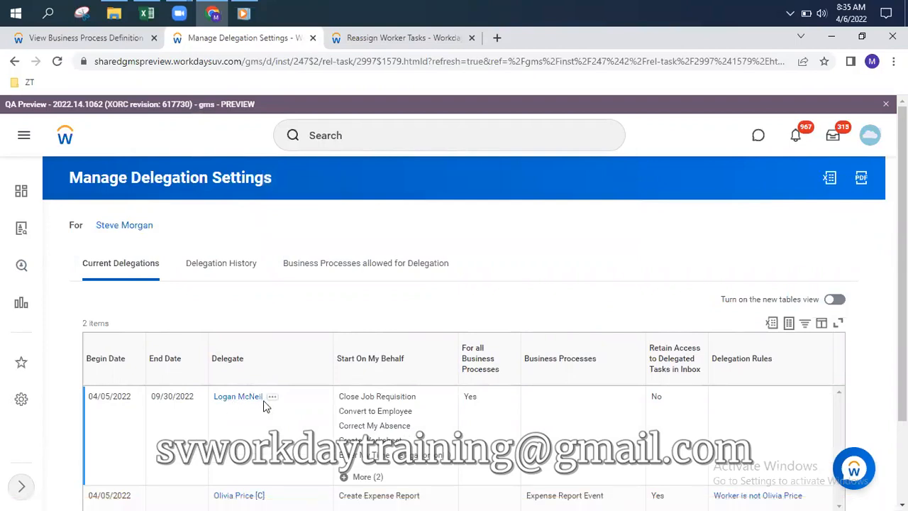
click(65, 136)
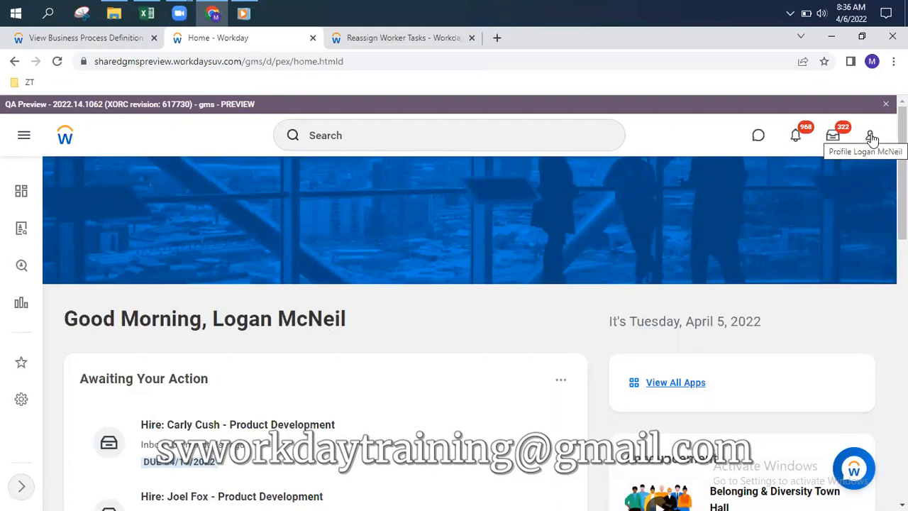
Use Switch Account in the profile menu to act on behalf of the delegating colleague
click(871, 137)
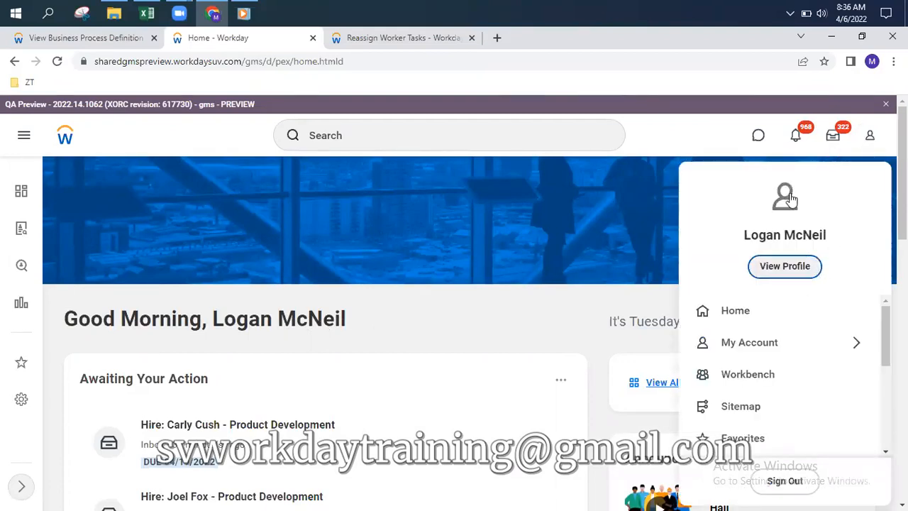
scroll(790, 200, down, 1)
scroll(791, 200, down, 6)
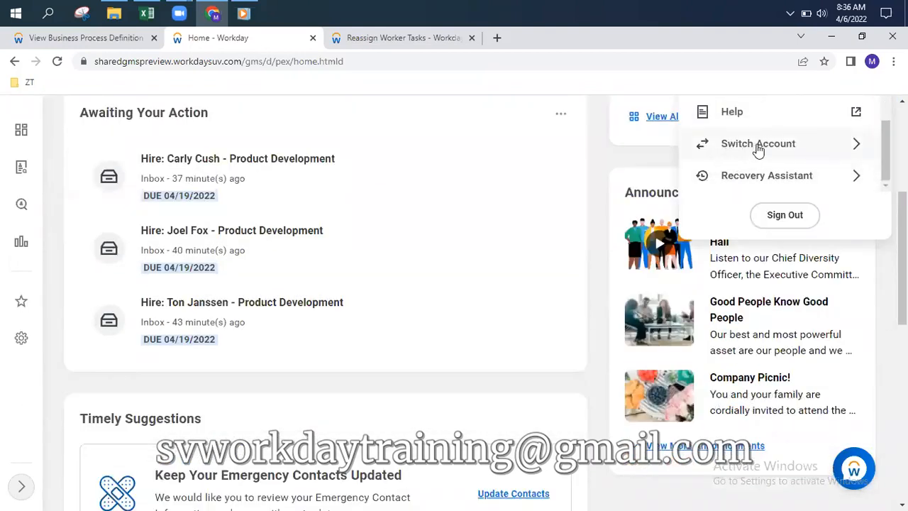
click(758, 146)
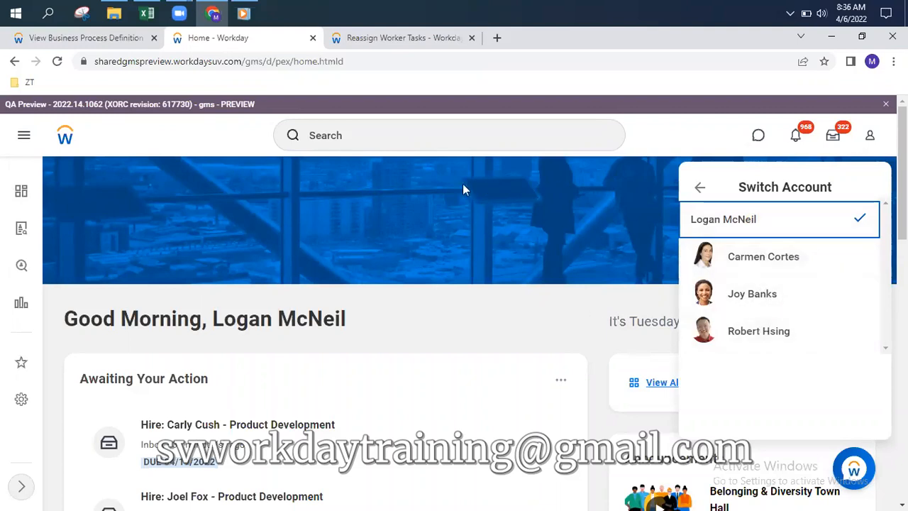
mouse_move(841, 24)
click(699, 187)
click(799, 414)
click(756, 297)
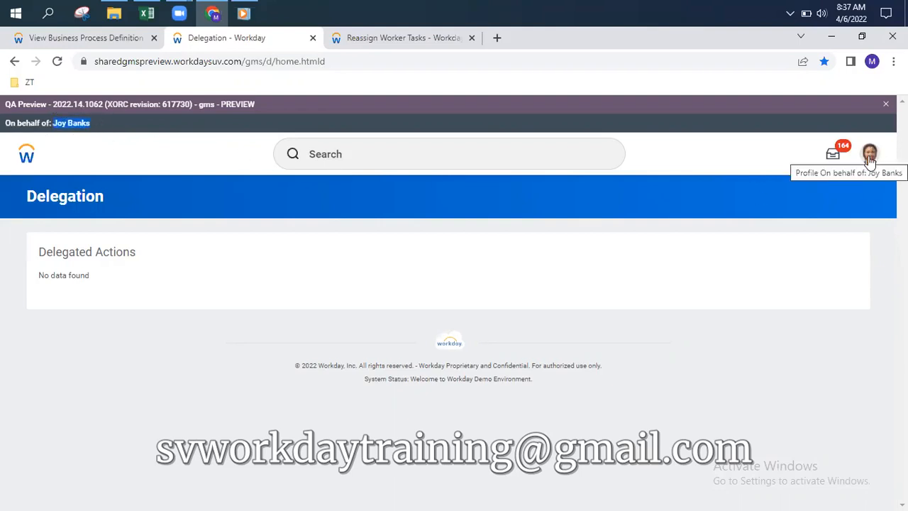
In the delegator's inbox, rate the first Assess Potential task Emerging Talent and submit it
click(349, 159)
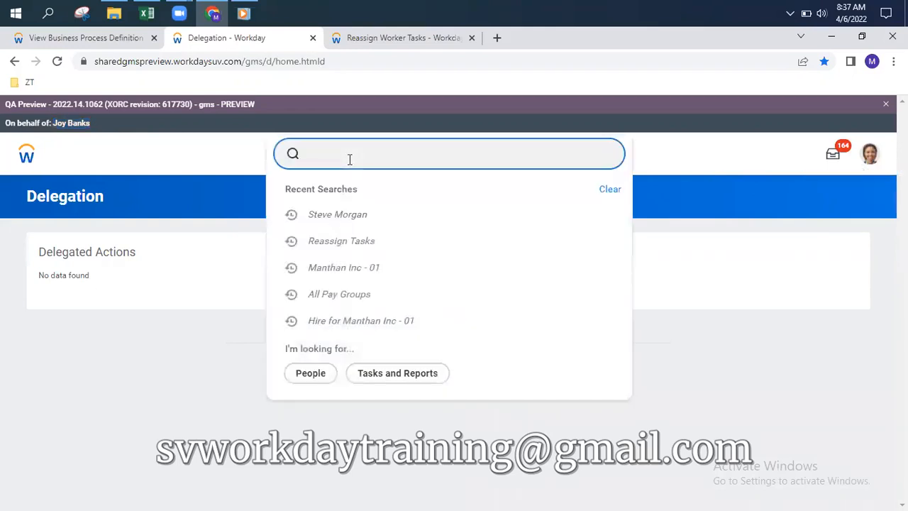
click(698, 153)
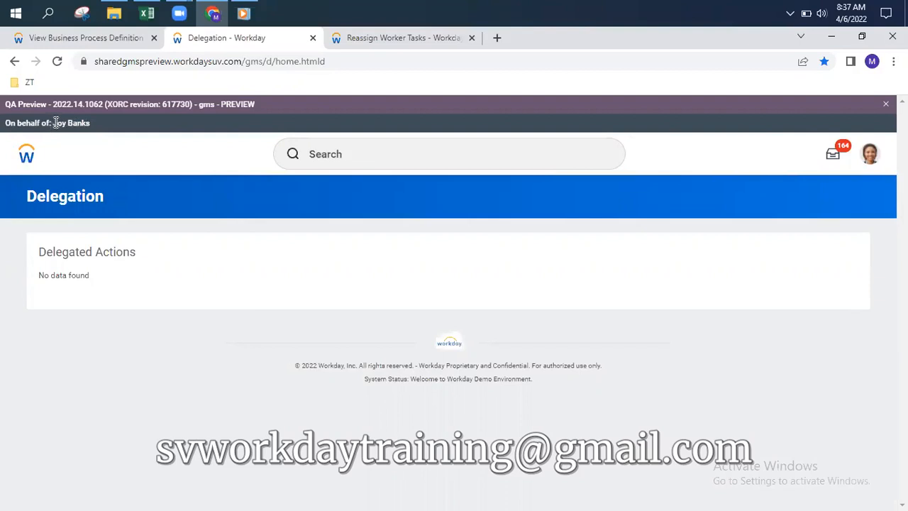
click(832, 156)
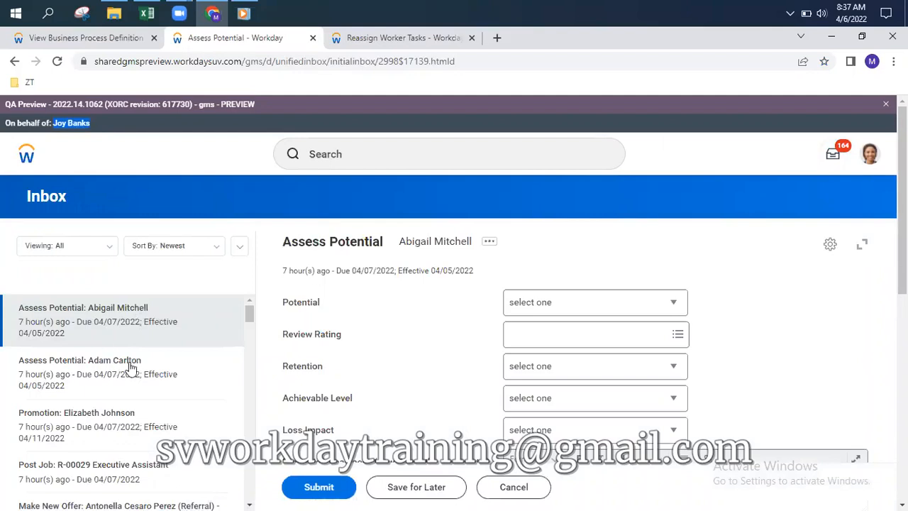
click(578, 298)
click(615, 346)
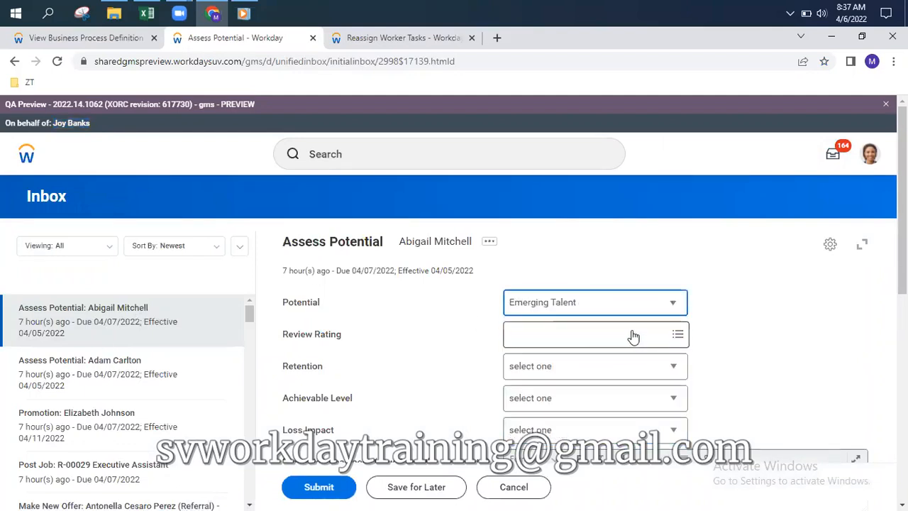
click(317, 489)
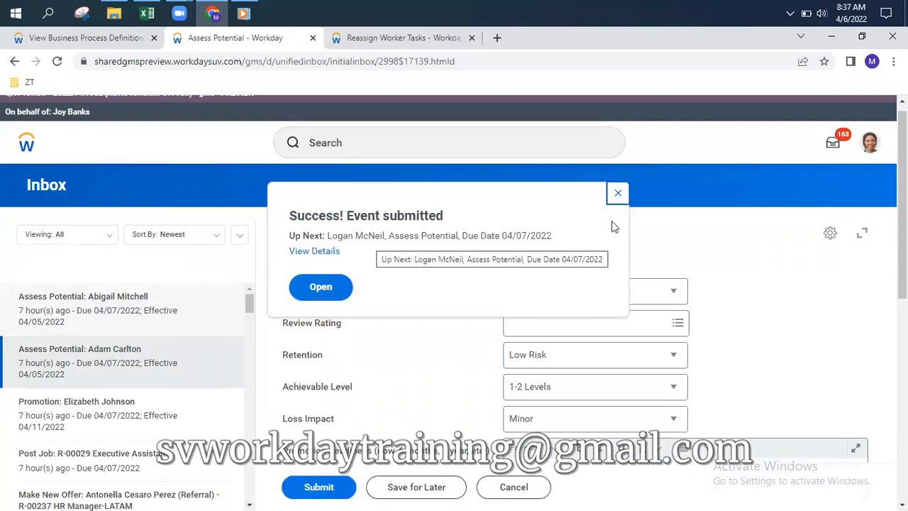
click(618, 197)
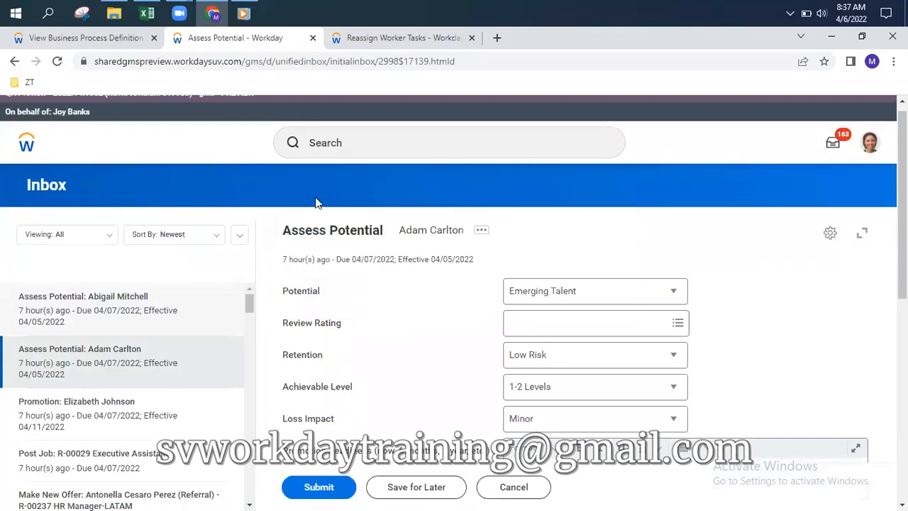
Switch back to your own account marked (self) from the profile menu
click(870, 143)
scroll(789, 347, down, 1)
scroll(791, 369, down, 1)
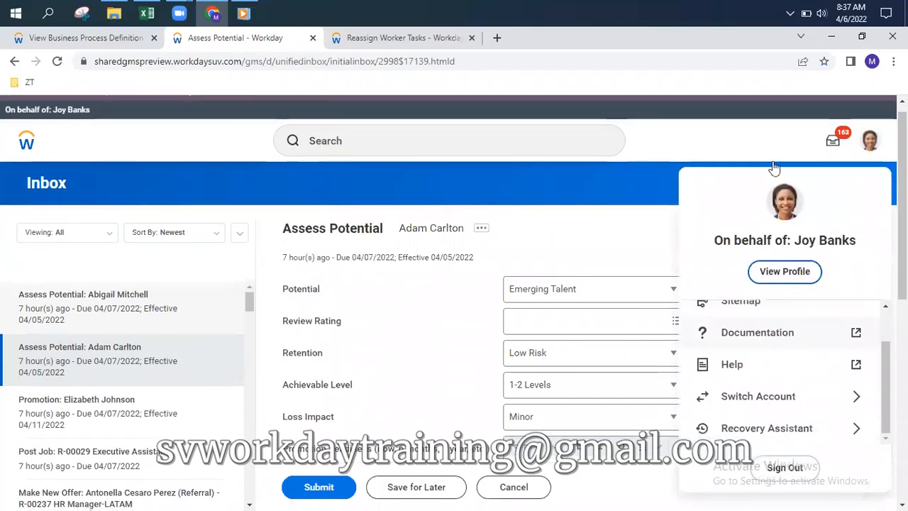
scroll(771, 168, down, 4)
click(773, 136)
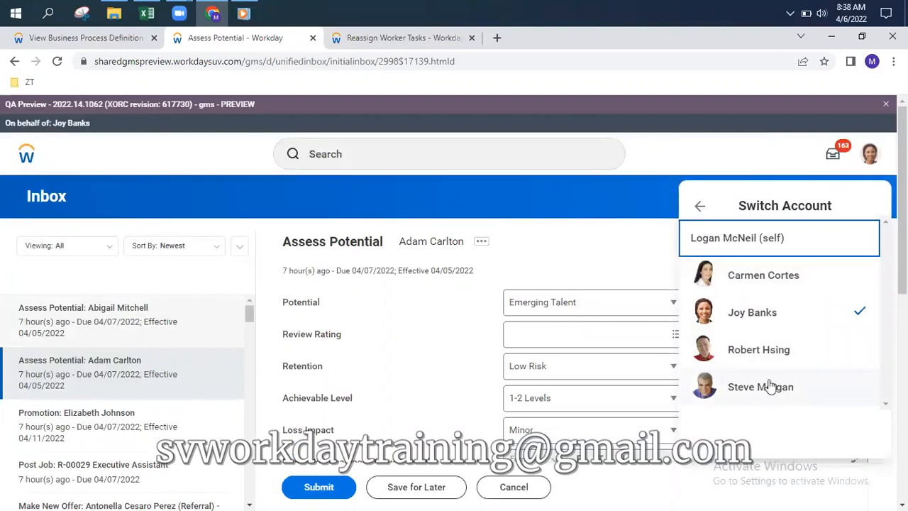
click(760, 241)
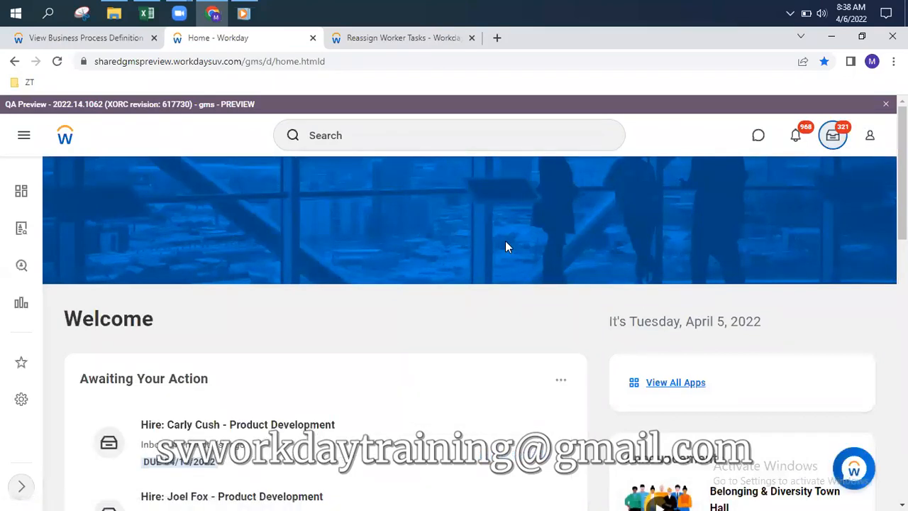
Open the first hire task in your inbox, then switch to acting for the original delegator
click(833, 136)
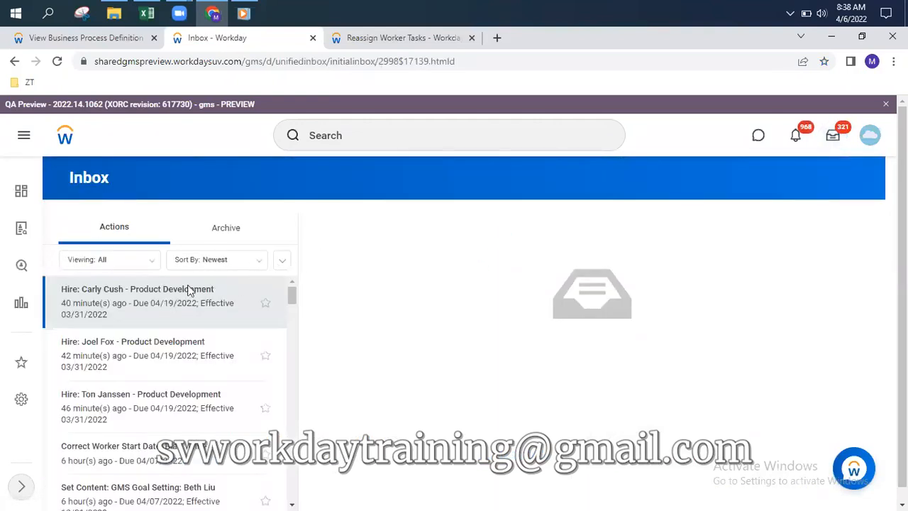
click(170, 294)
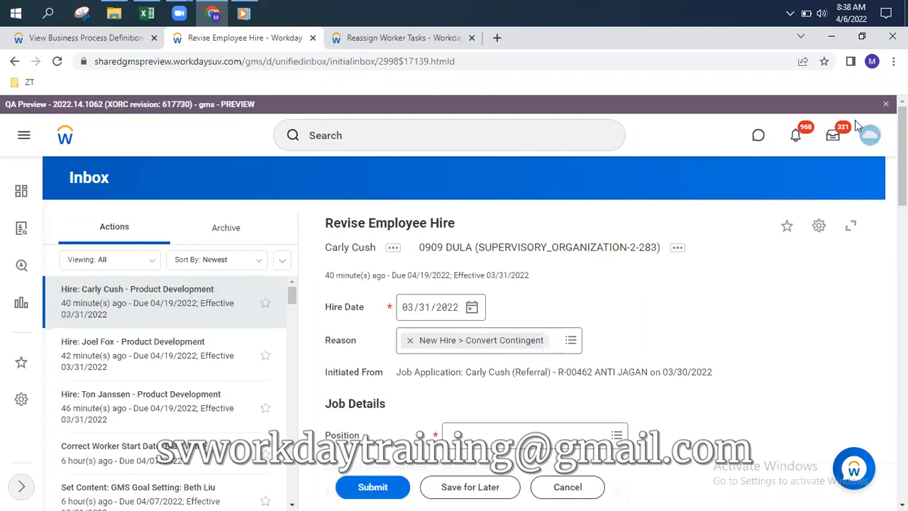
click(879, 137)
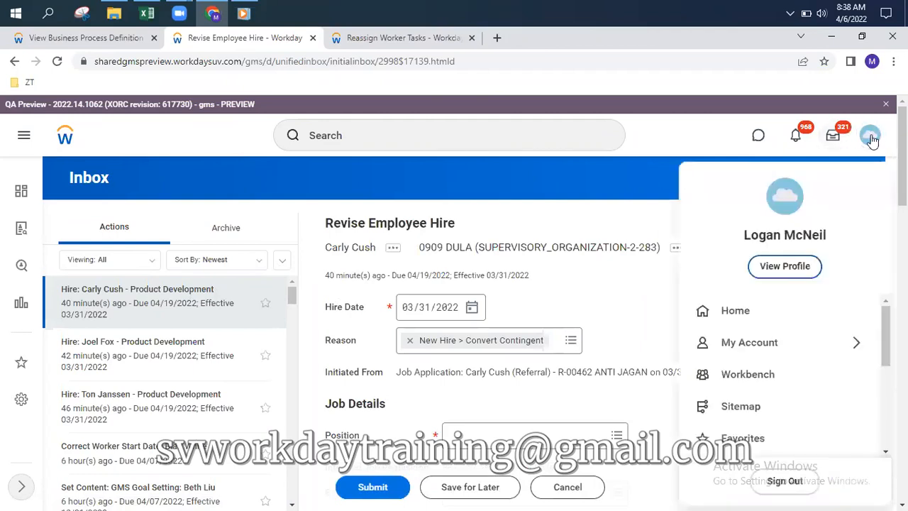
scroll(784, 351, down, 3)
scroll(778, 360, down, 1)
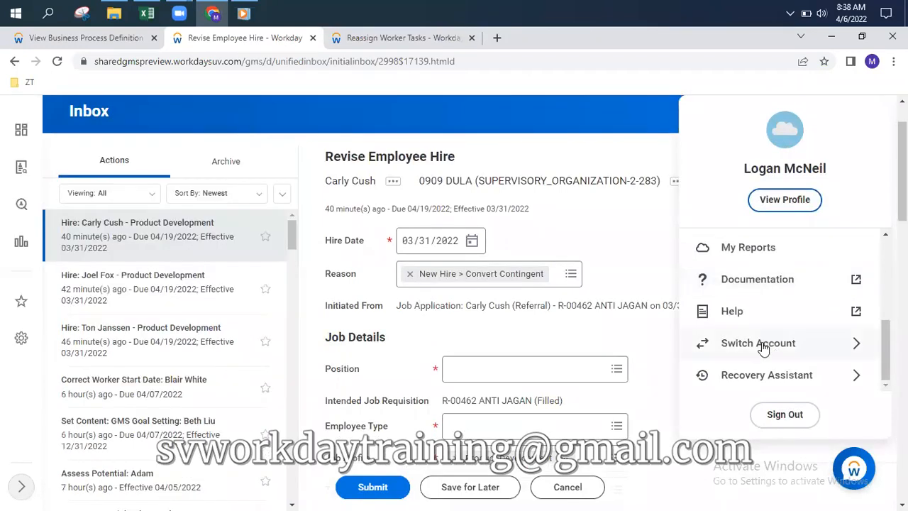
click(762, 342)
click(753, 305)
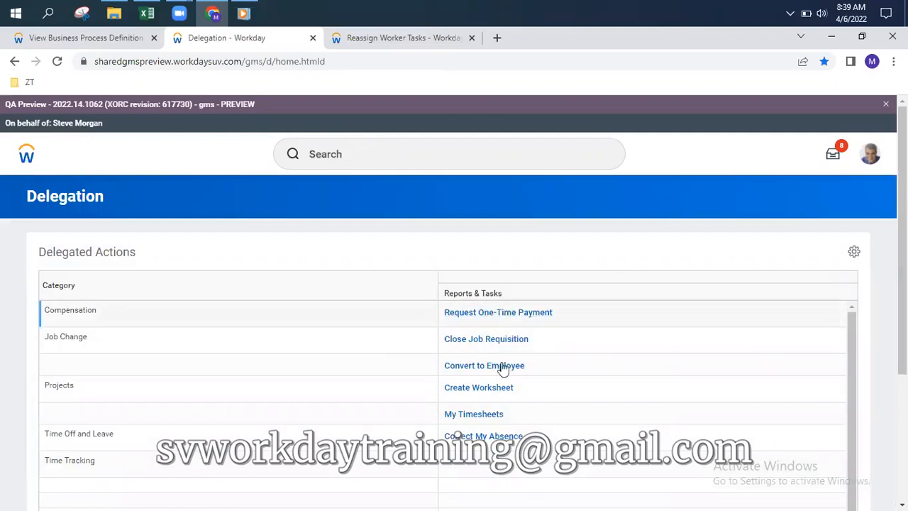
Submit the delegator's Proof of Name Change to-do from the inbox and view its details
scroll(500, 397, down, 1)
scroll(669, 315, down, 1)
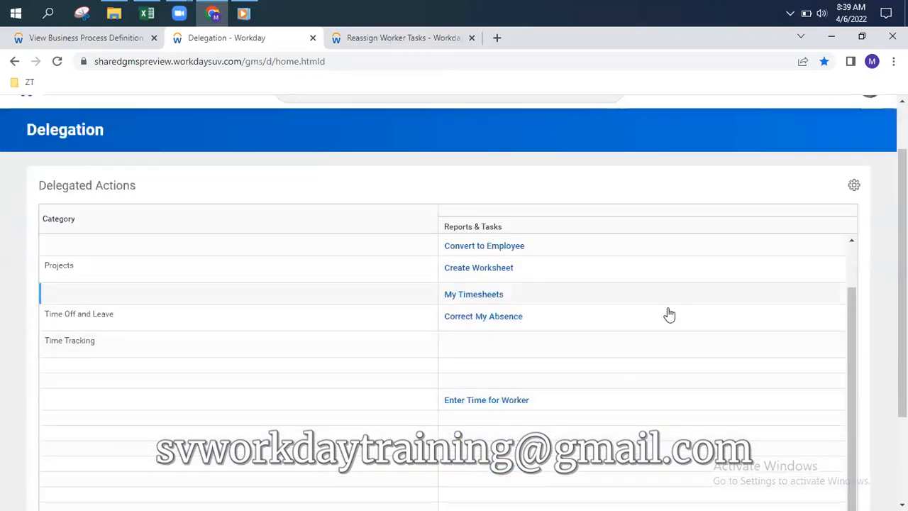
scroll(769, 213, up, 1)
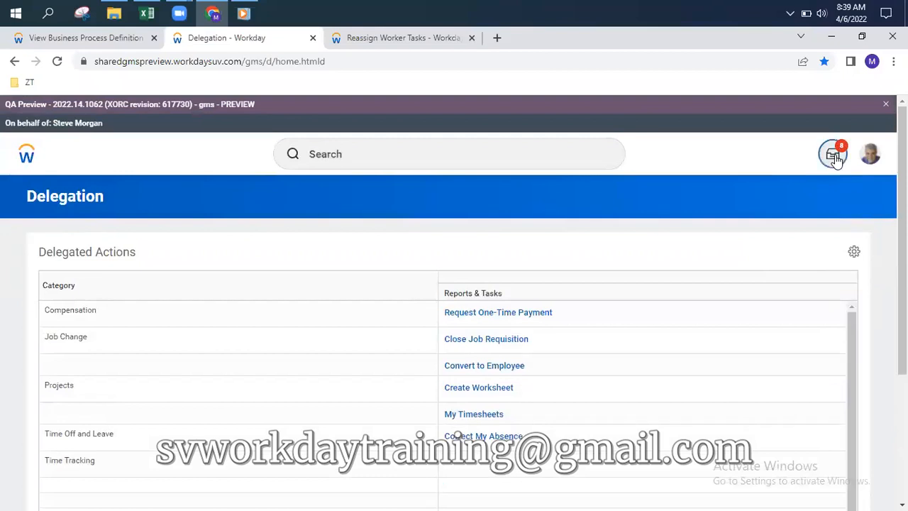
click(834, 154)
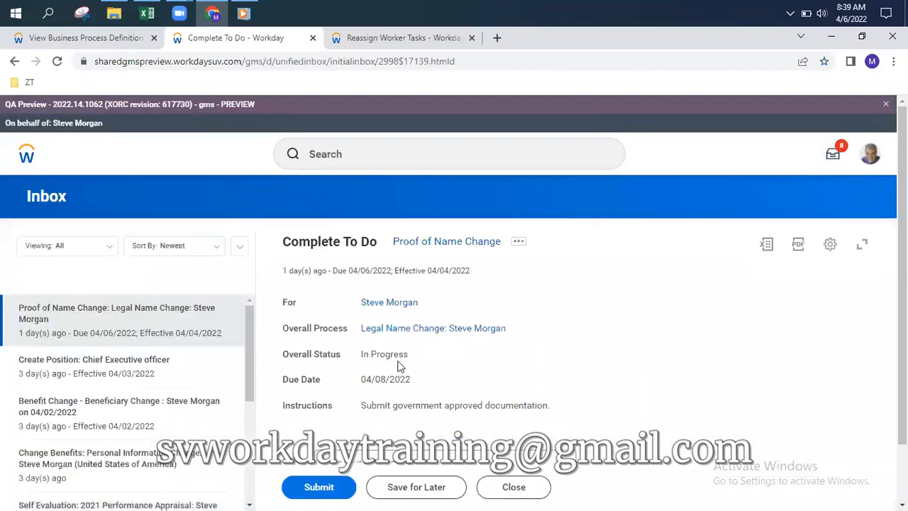
click(319, 486)
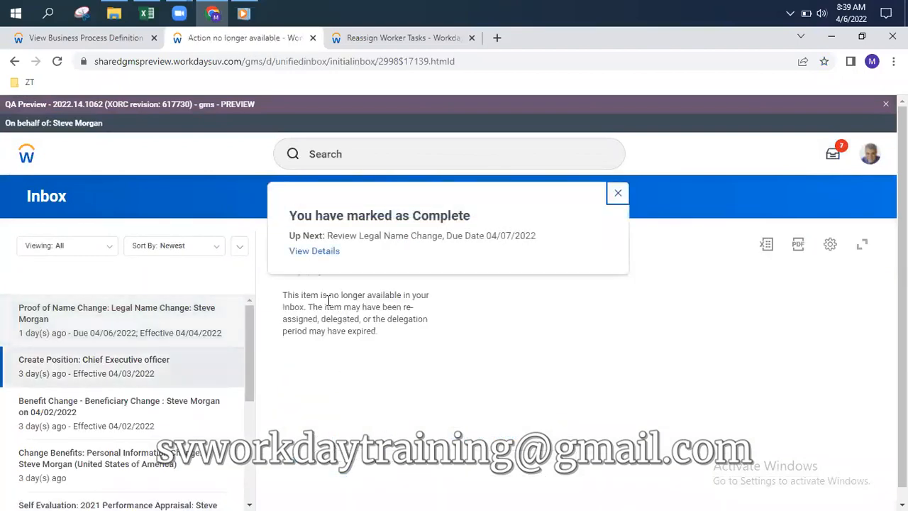
click(314, 253)
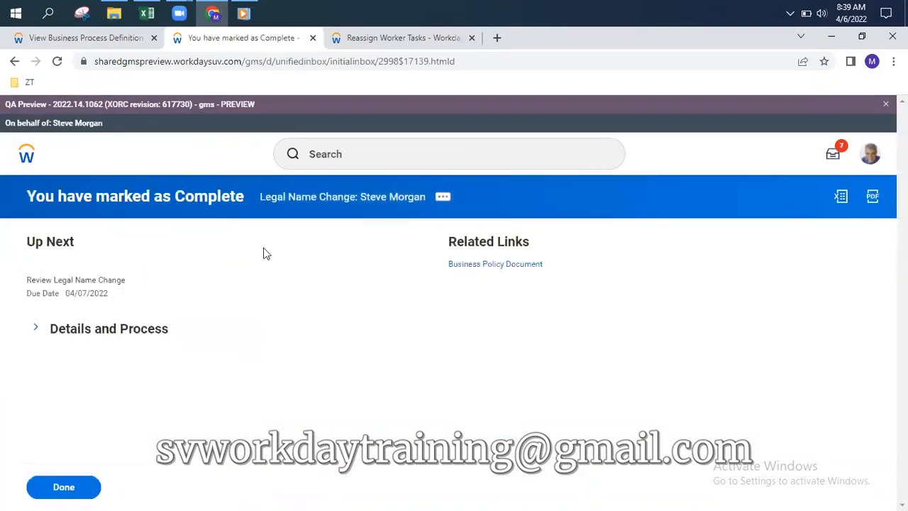
Expand Details and Process and open the Process tab to see the name change history
click(34, 329)
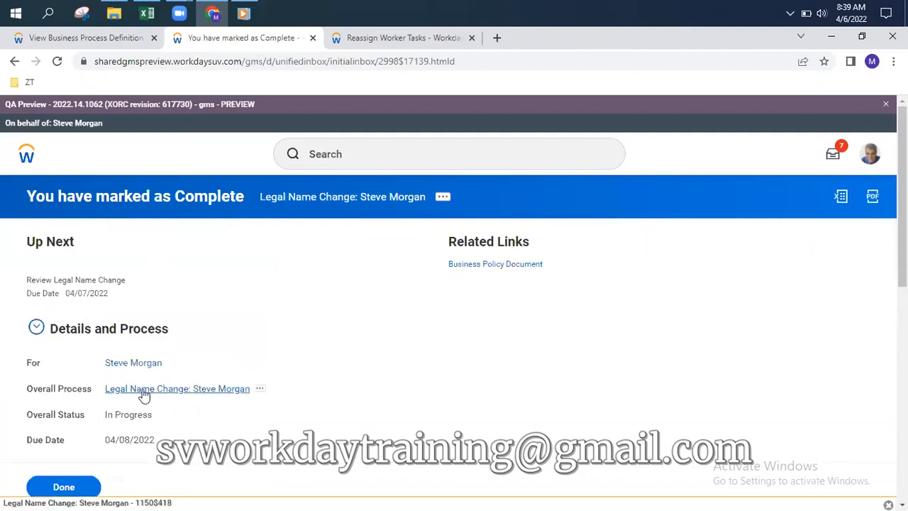
click(869, 156)
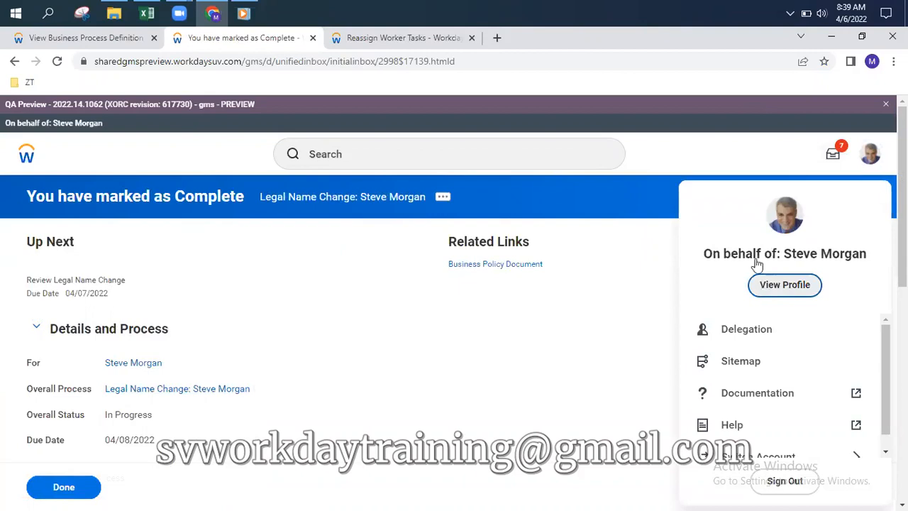
scroll(819, 375, down, 4)
scroll(783, 293, down, 2)
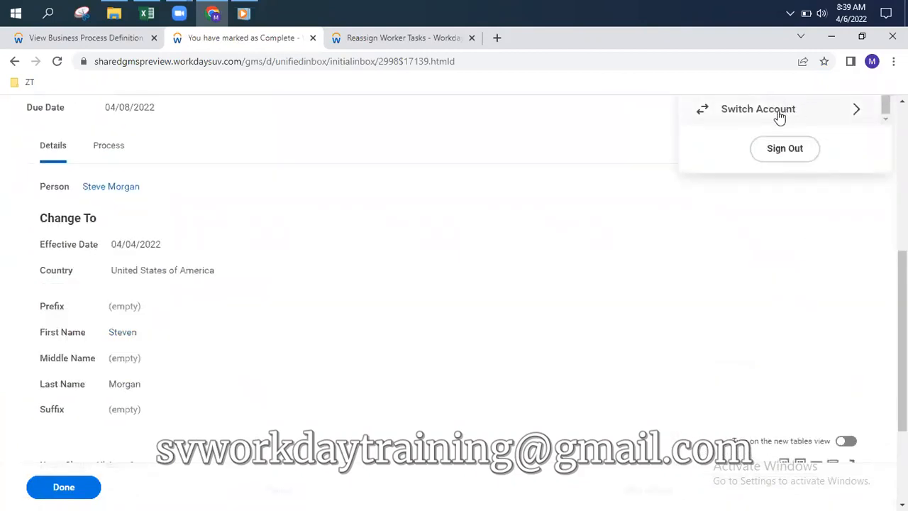
click(110, 151)
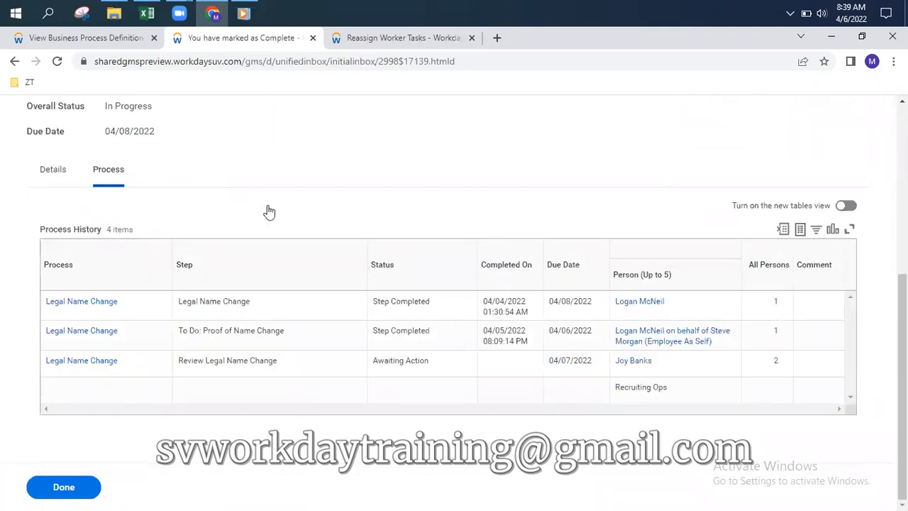
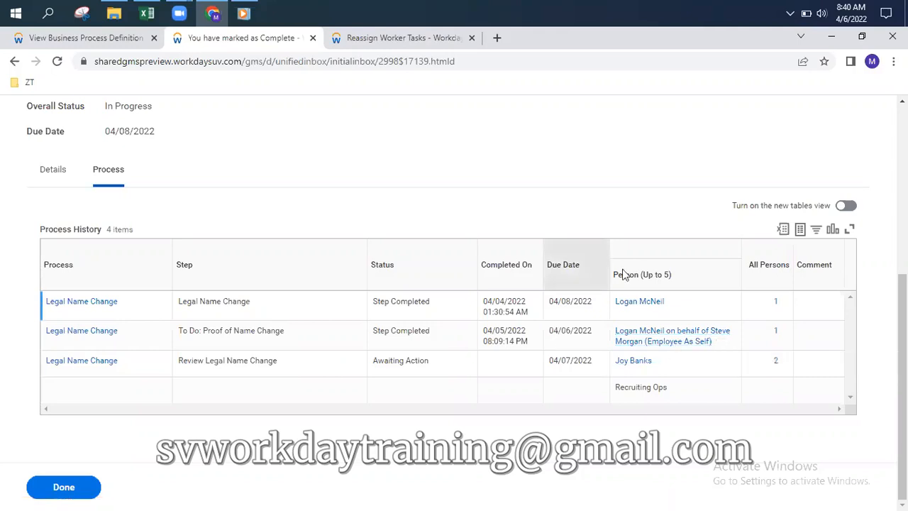
Stop acting for the delegator by using Switch Account to pick your own self account
scroll(625, 276, up, 5)
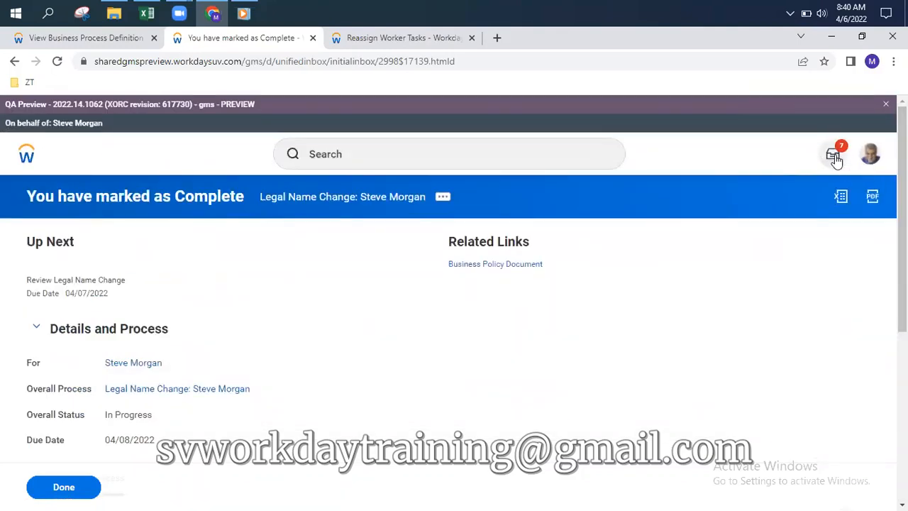
click(870, 156)
scroll(786, 333, down, 5)
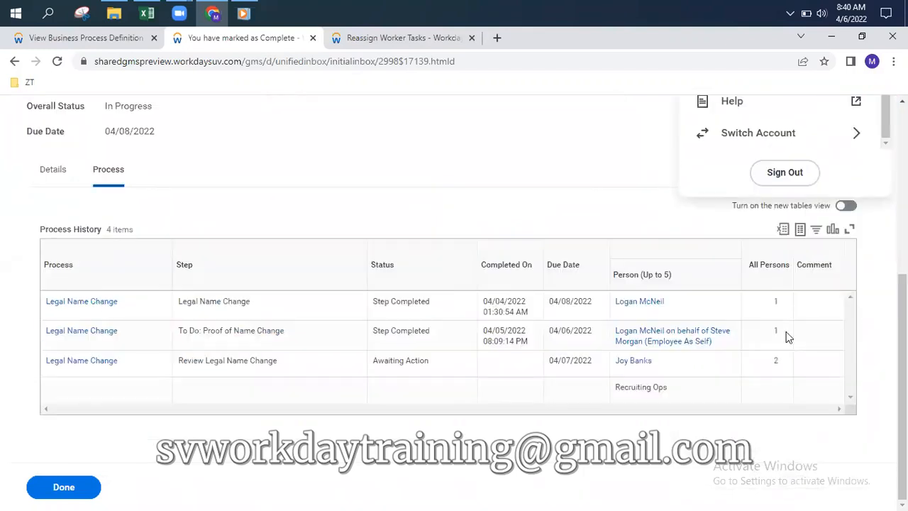
click(774, 135)
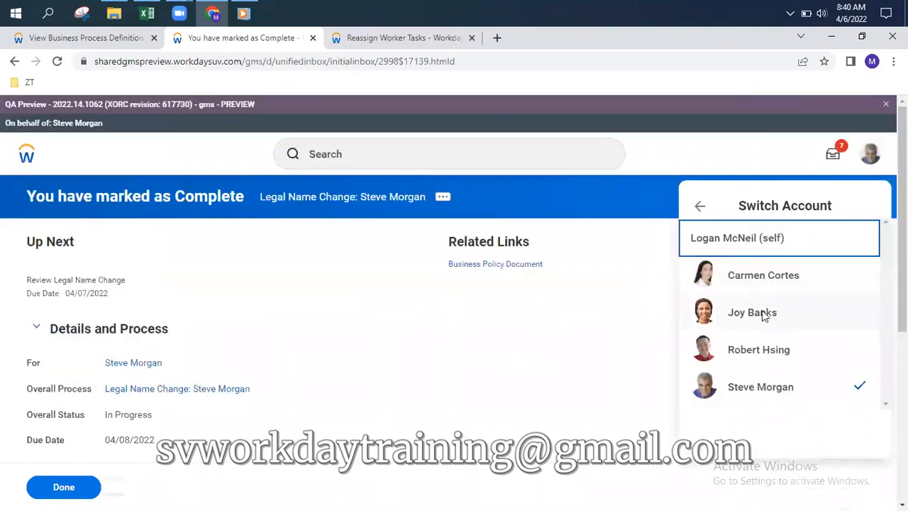
click(752, 241)
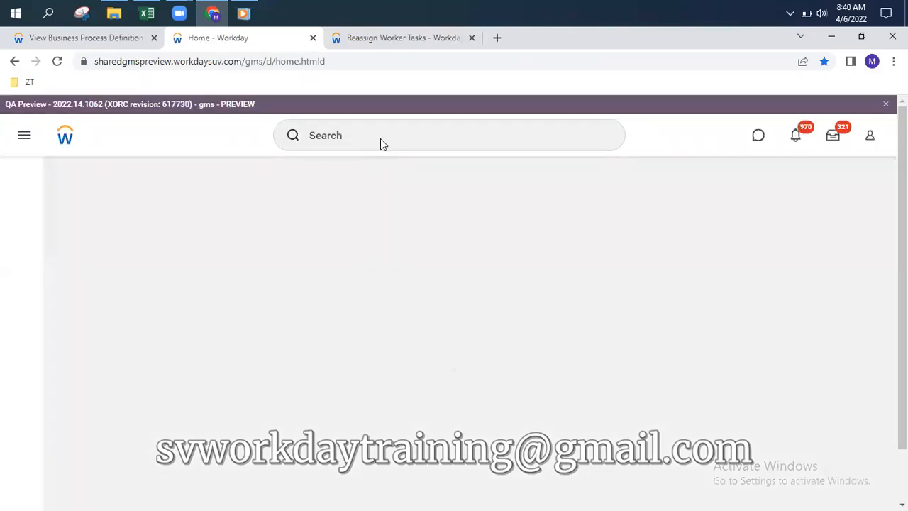
Run Reassign Tasks for Worker, look up the worker by name, and list their 7 pending tasks
click(380, 140)
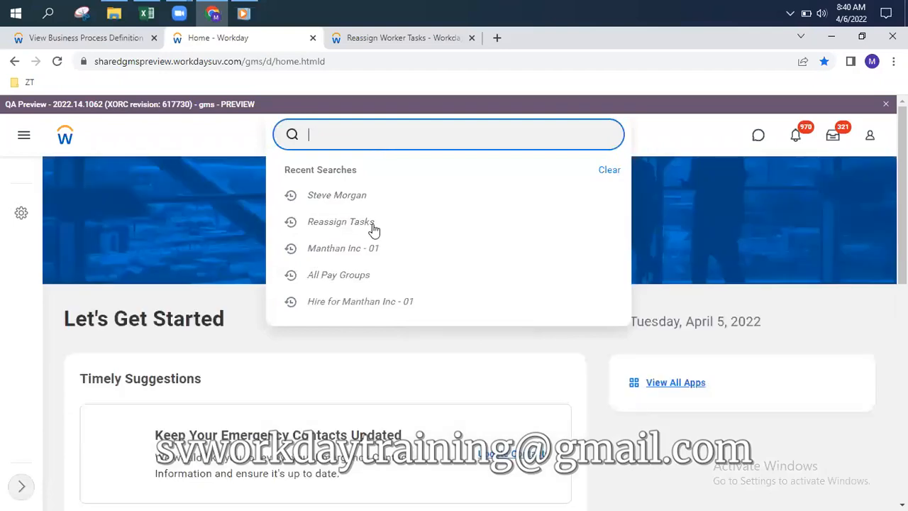
click(370, 223)
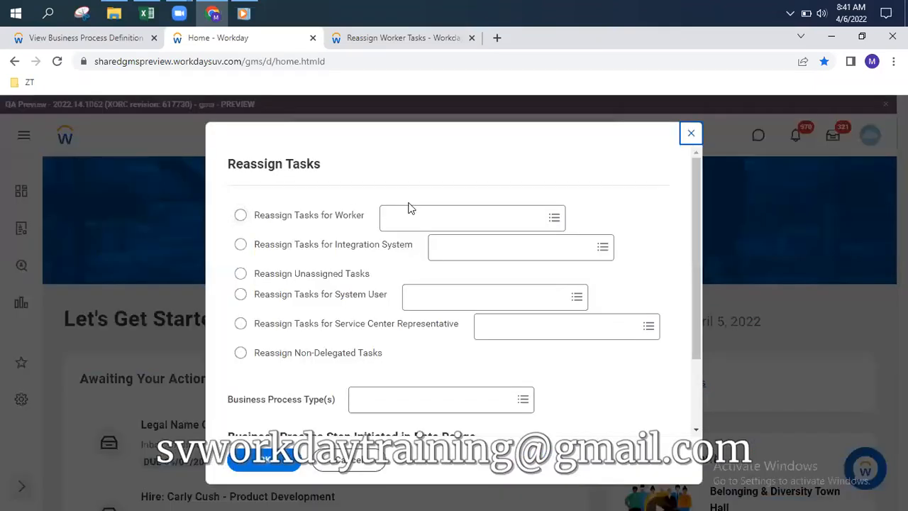
click(242, 218)
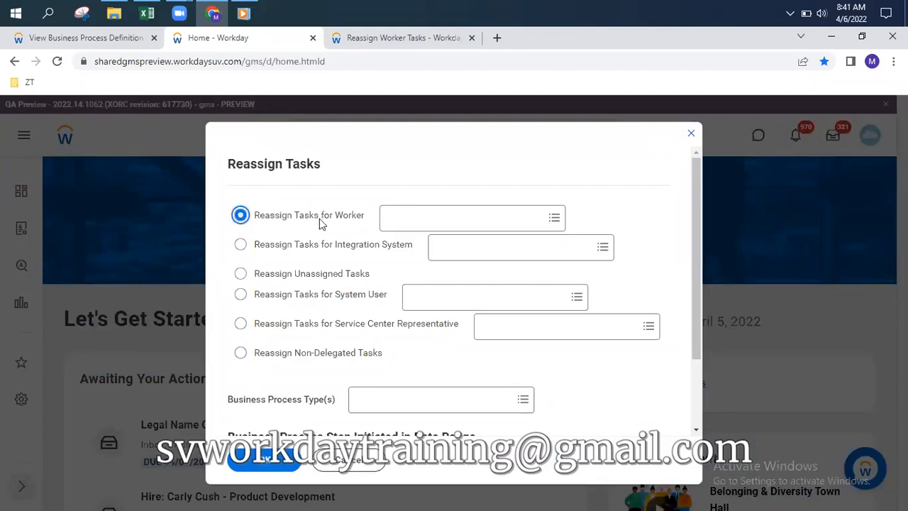
click(427, 218)
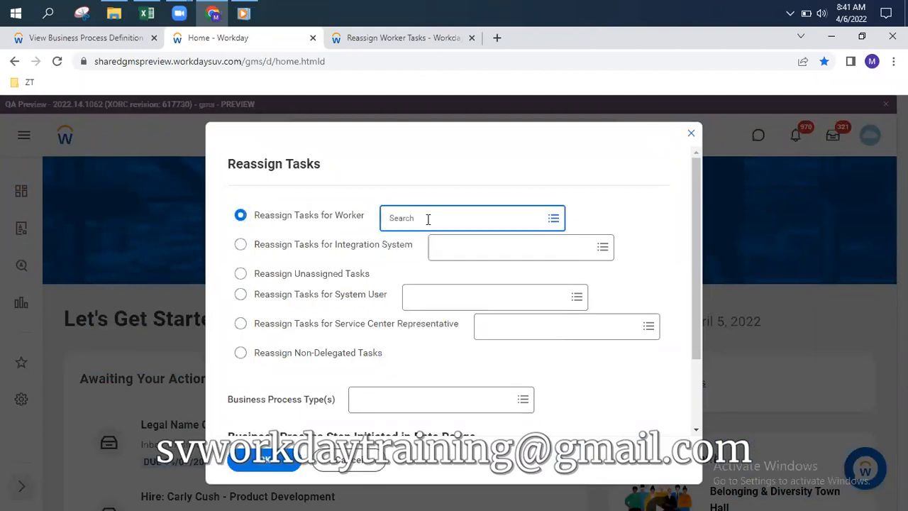
text(stevmorgan)
click(405, 218)
key(Return)
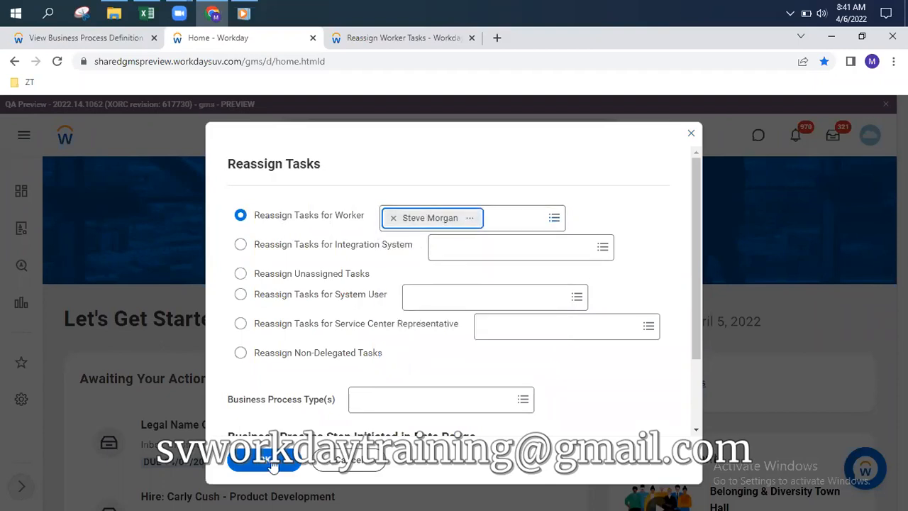
click(439, 402)
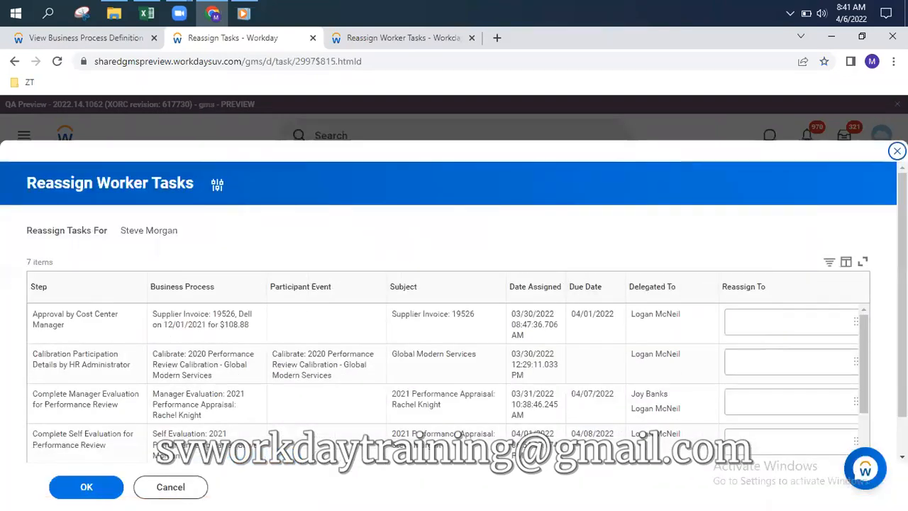
Scroll through the seven tasks' Delegated To column, then close the list without reassigning anything
scroll(305, 310, down, 1)
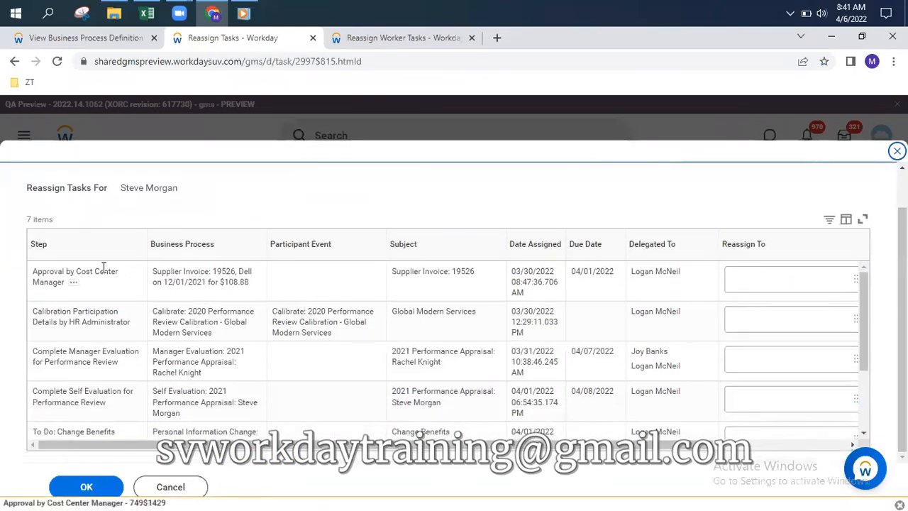
scroll(93, 308, down, 3)
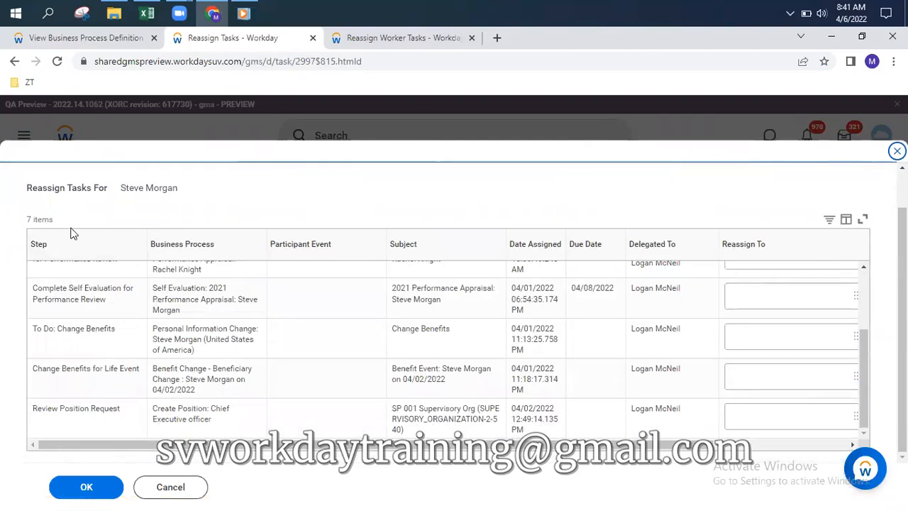
scroll(92, 320, up, 5)
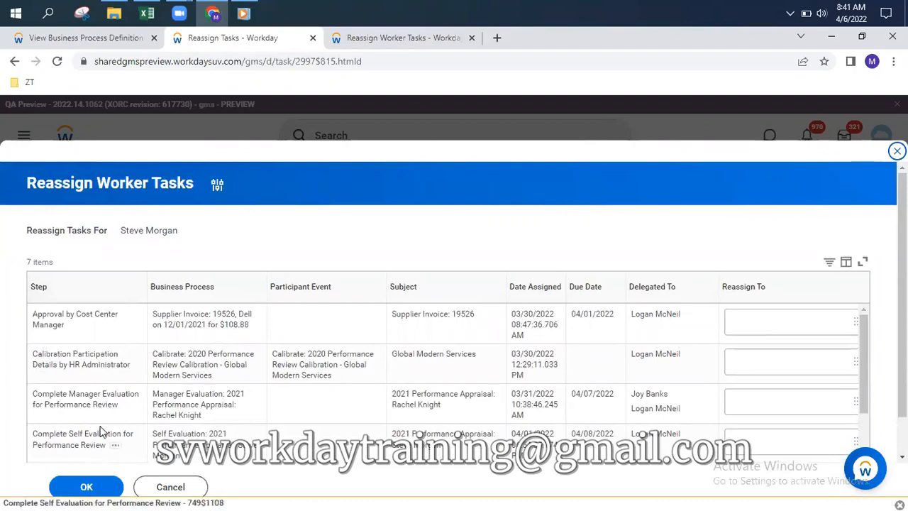
drag(25, 183, 145, 185)
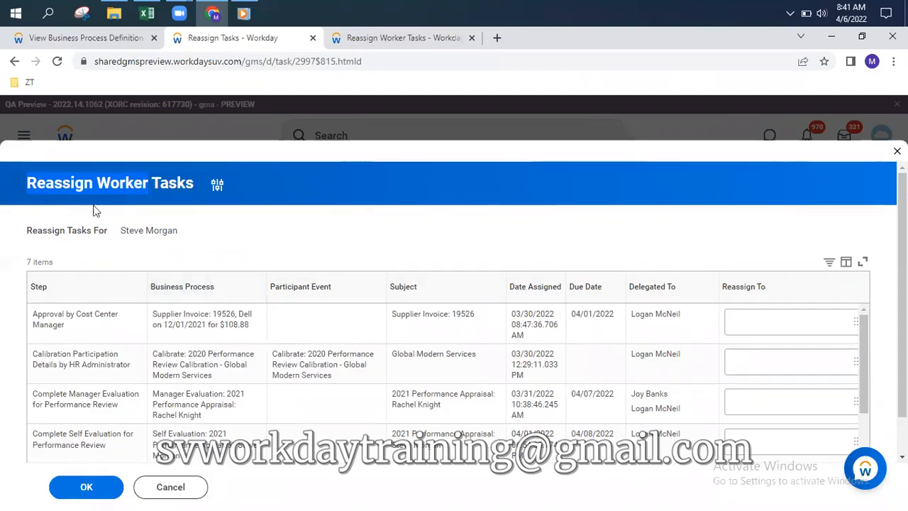
click(897, 151)
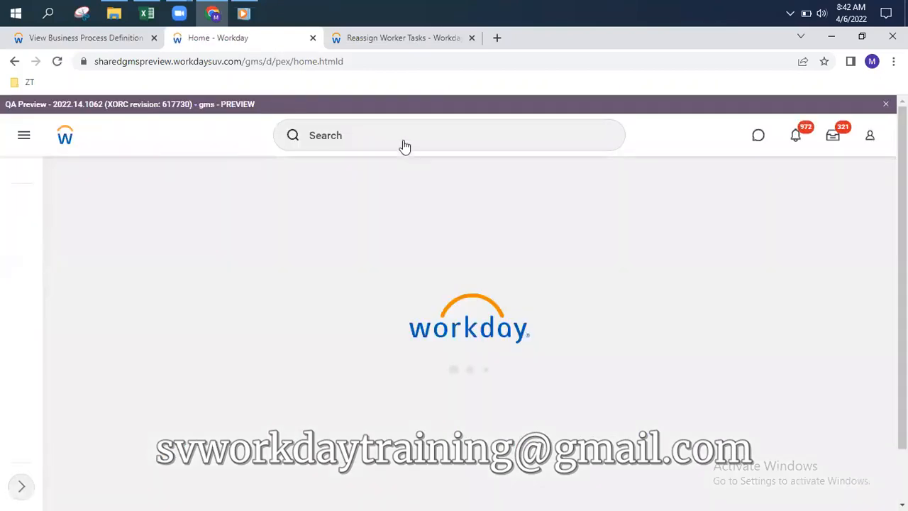
Reopen Reassign Tasks from recent searches and search the Worker prompt by a worker's full name
click(391, 136)
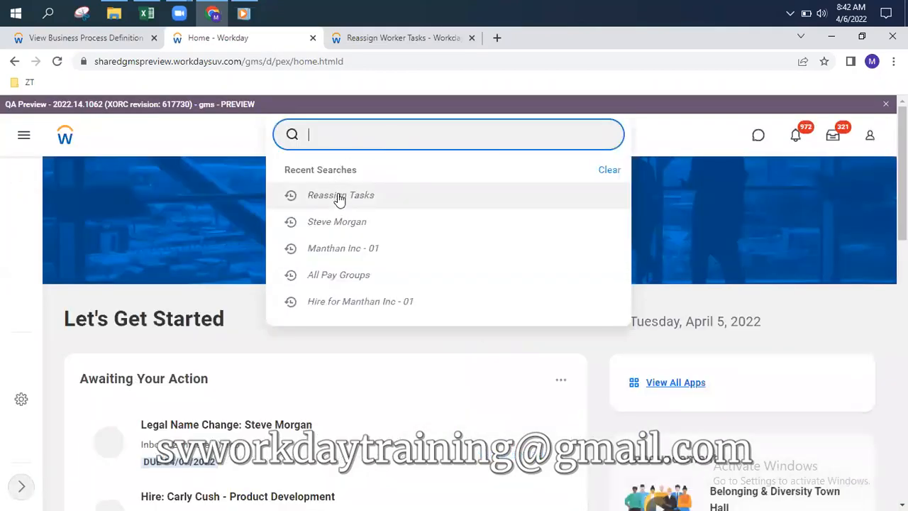
key(Return)
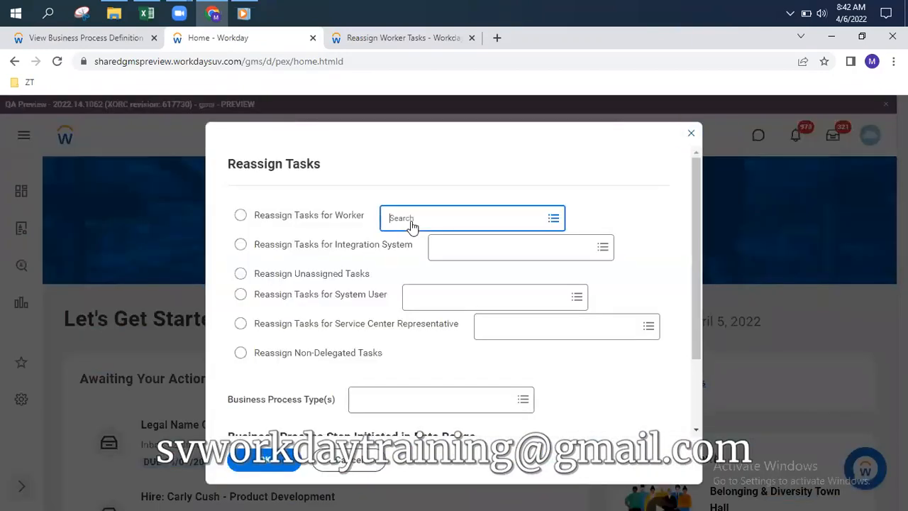
click(411, 225)
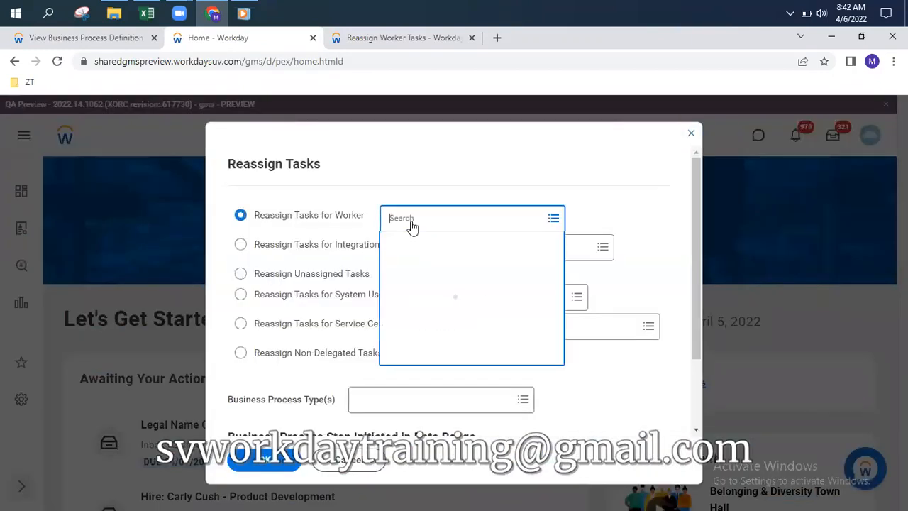
text(bit)
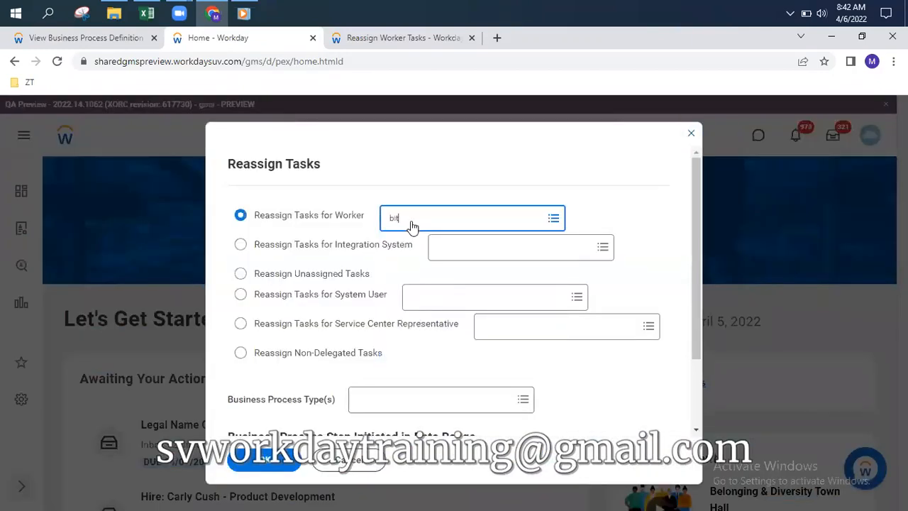
text(ty liu)
key(Return)
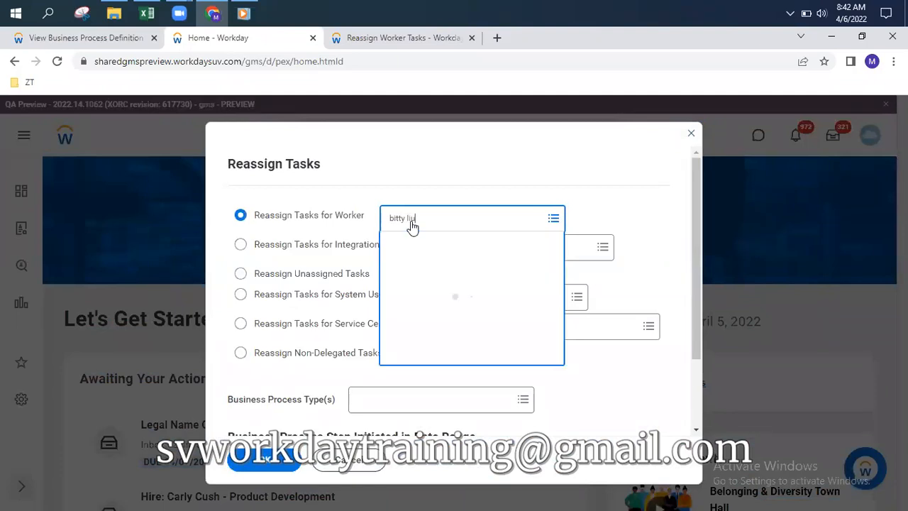
Search by first name instead, pick the Systems Analyst, review the Self Evaluation task, and close
click(460, 225)
key(BackSpace)
key(BackSpace)
key(BackSpace)
key(BackSpace)
key(Return)
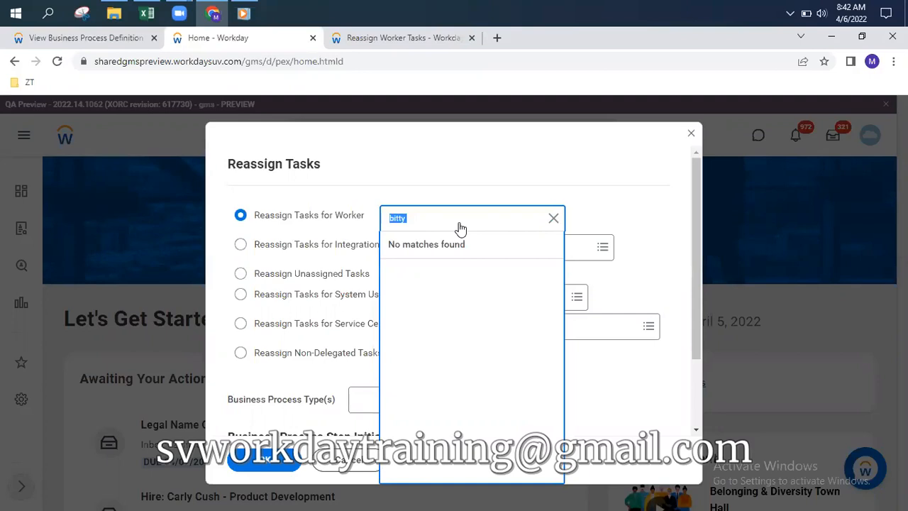
text(david)
key(Return)
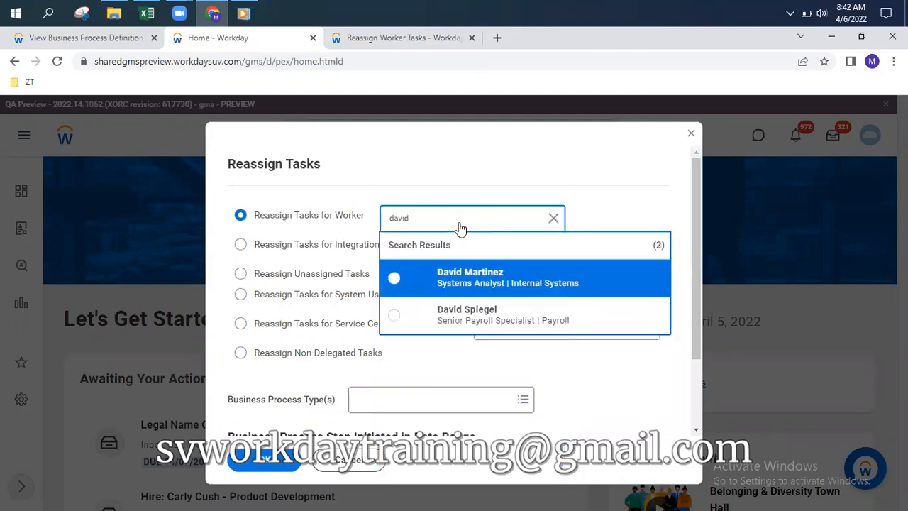
click(500, 275)
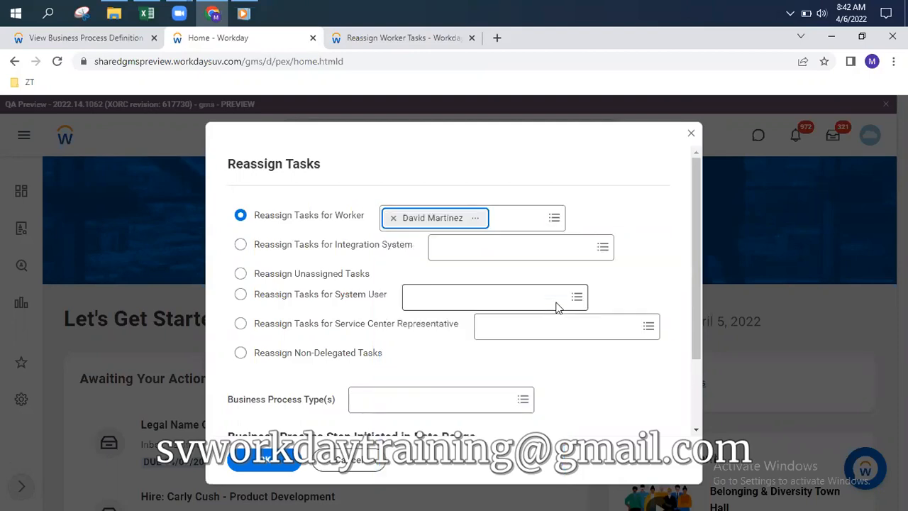
click(264, 460)
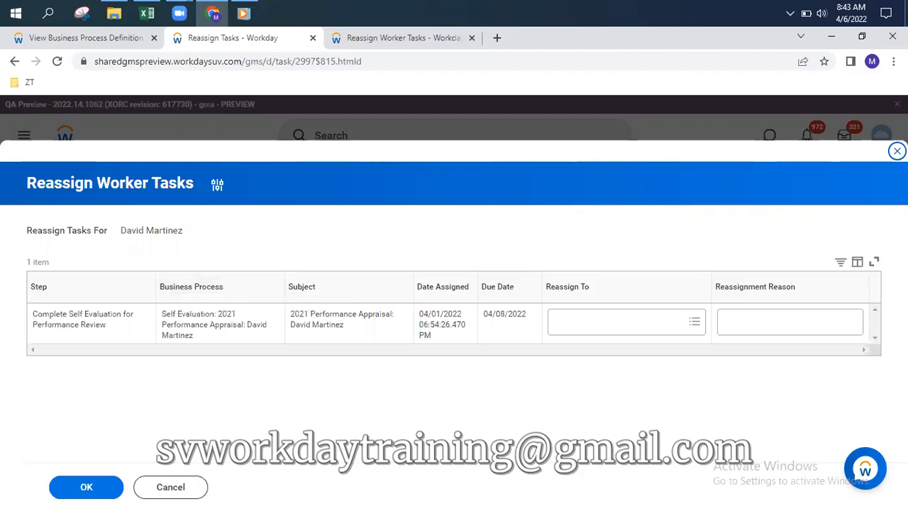
click(896, 150)
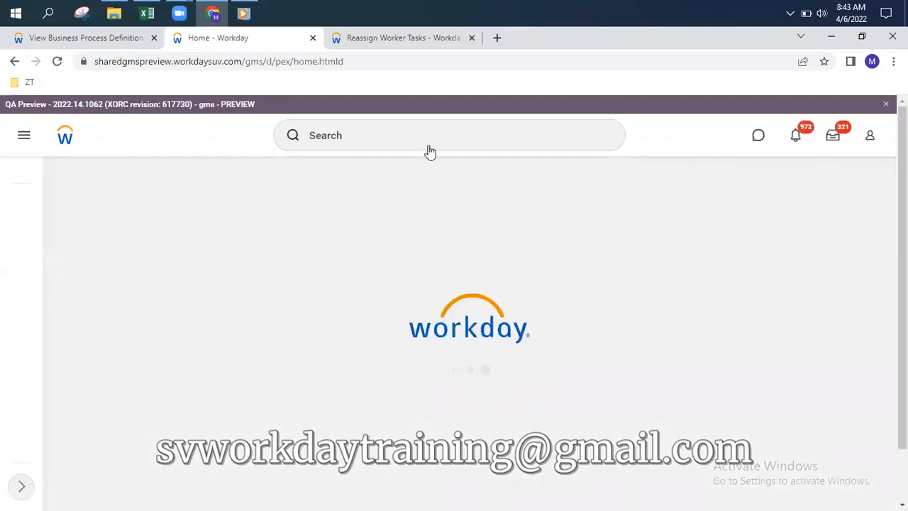
Search 'bo: delegation' and locate Business Process Delegation Event among the business object results
click(430, 145)
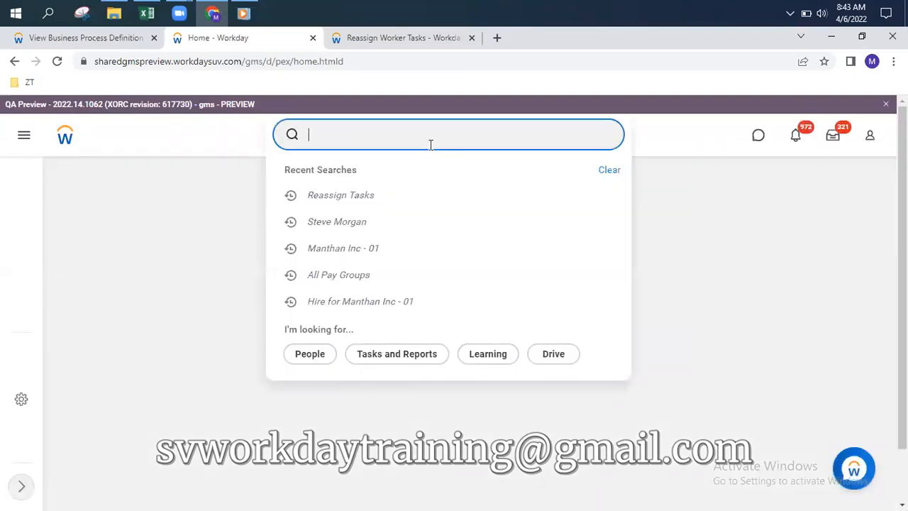
text(b)
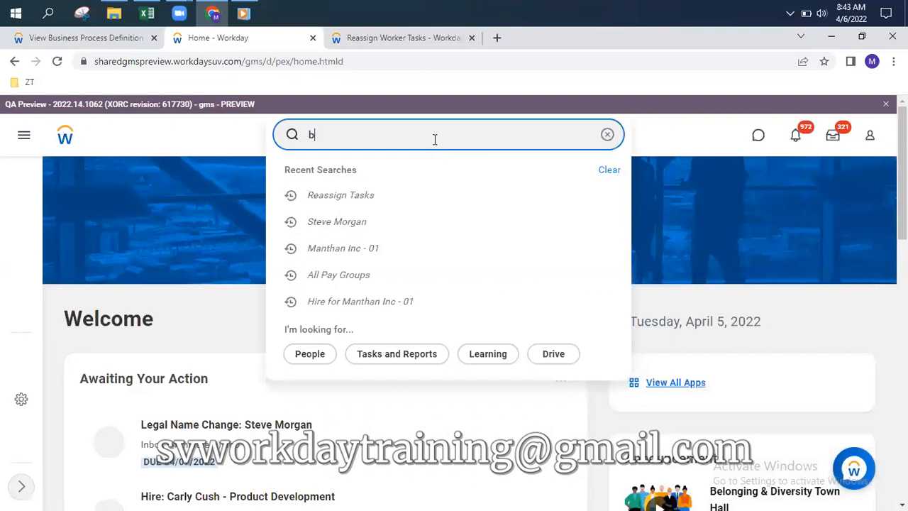
text(o)
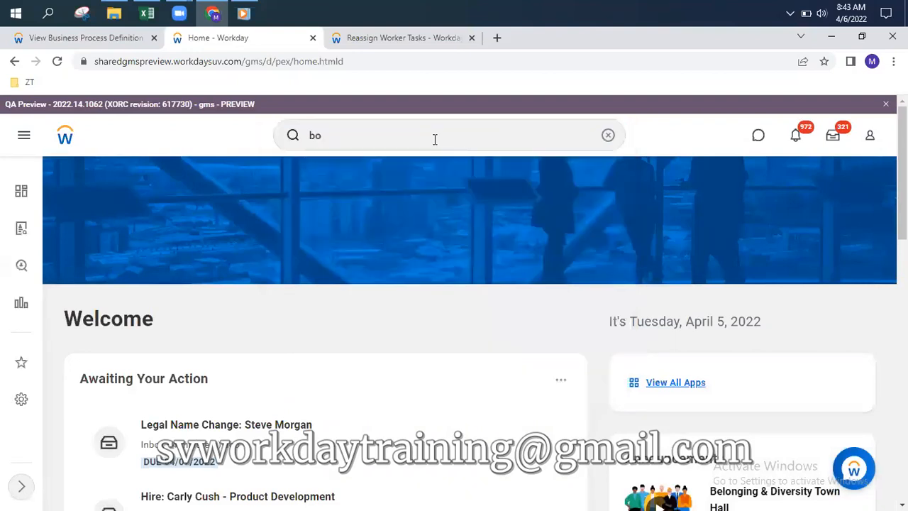
click(439, 139)
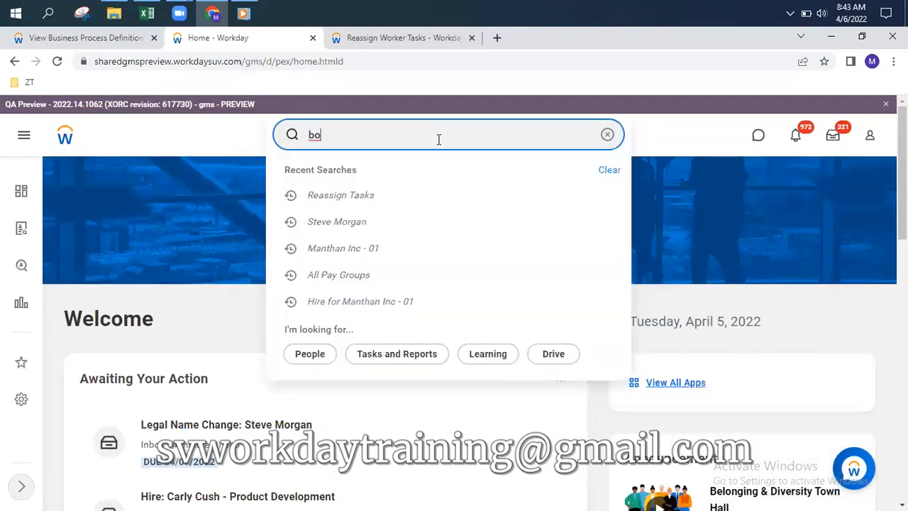
text(:)
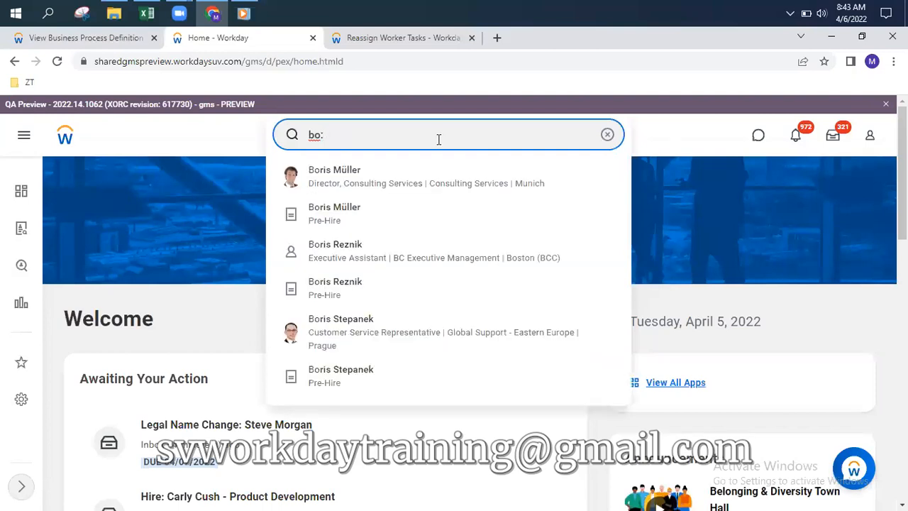
text( delegation)
key(Return)
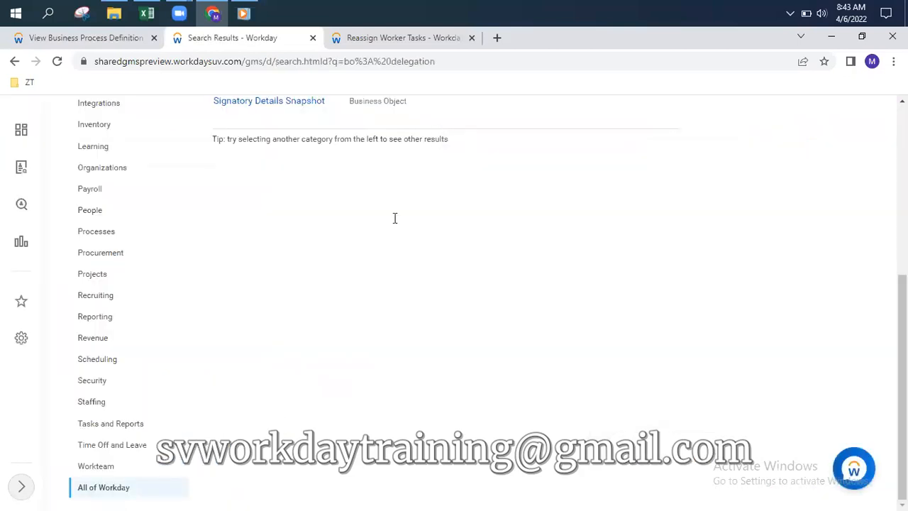
scroll(395, 217, up, 4)
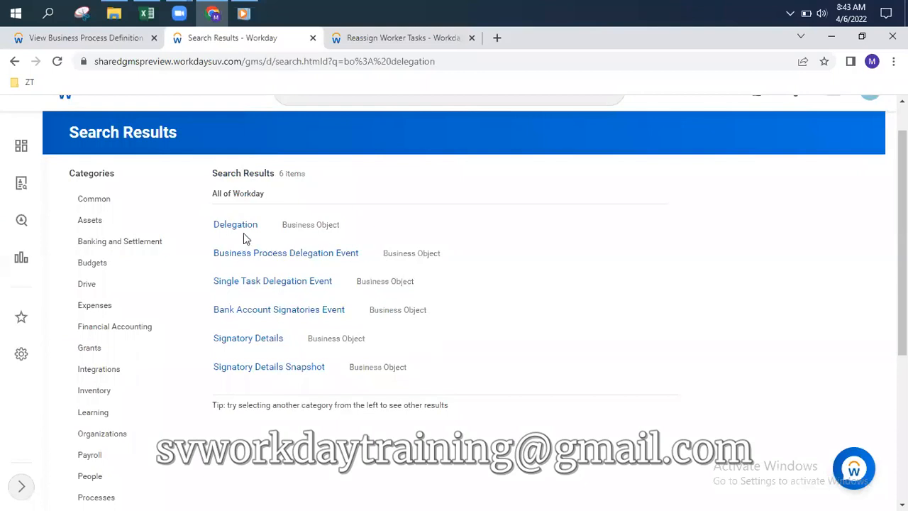
mouse_move(260, 229)
mouse_move(253, 261)
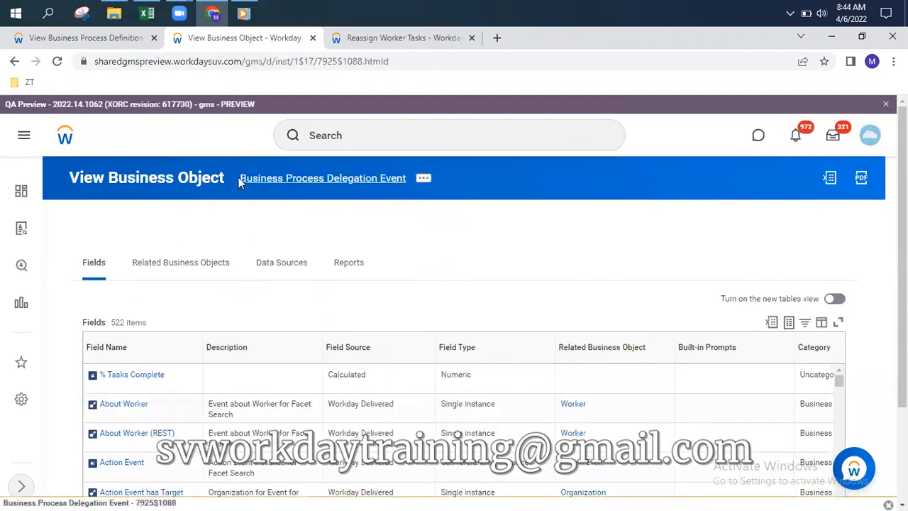
View the Delegation History data source, then return to the Workday home page
click(291, 266)
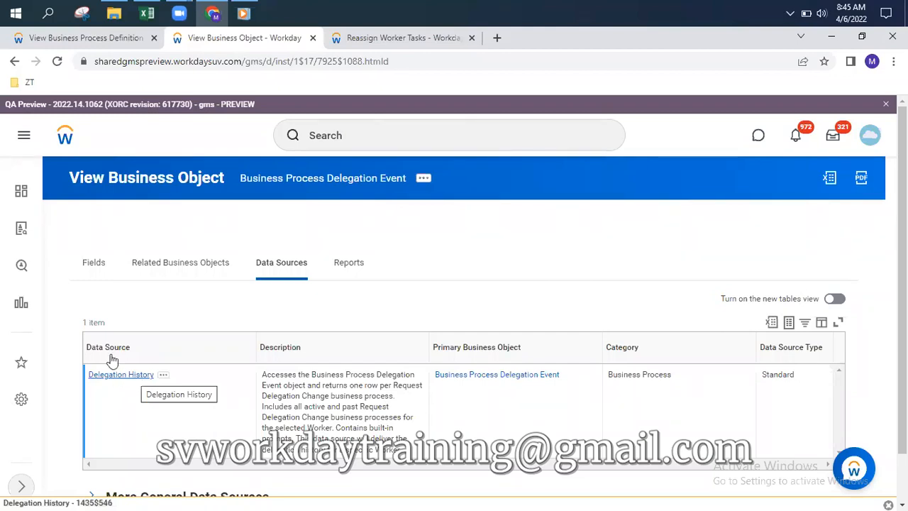
click(65, 136)
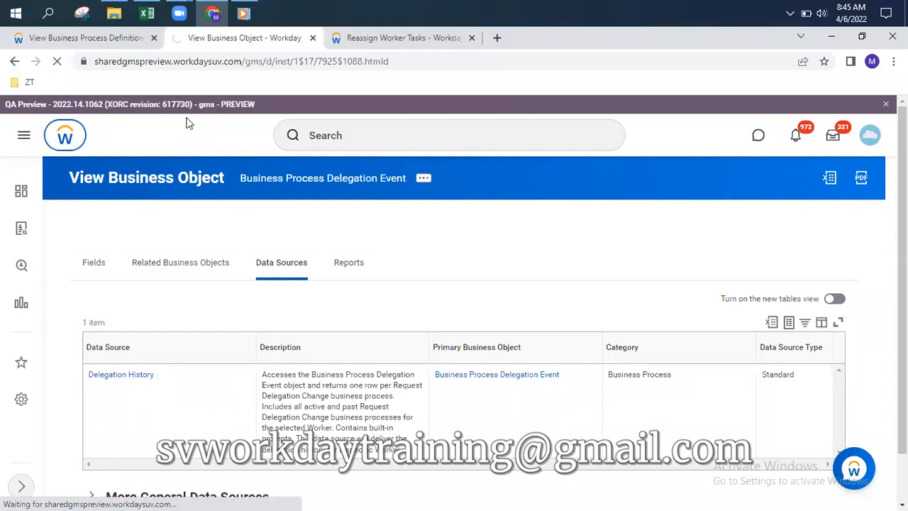